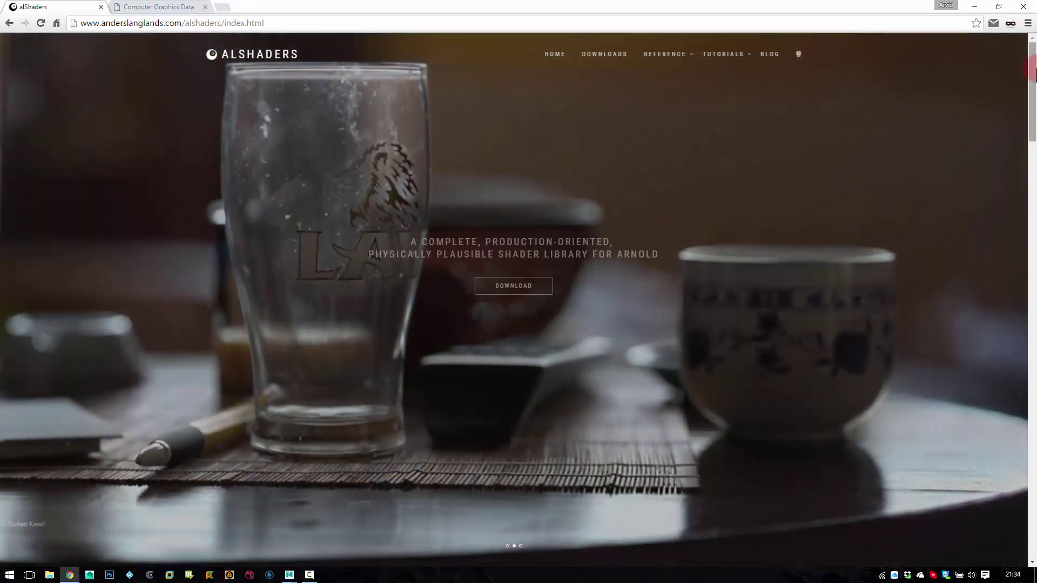
Step: Review the MtoA installation instructions in the Install section of the alShaders site
{"action": "left_click_drag", "start_coordinate": [1034, 73], "coordinate": [999, 243]}
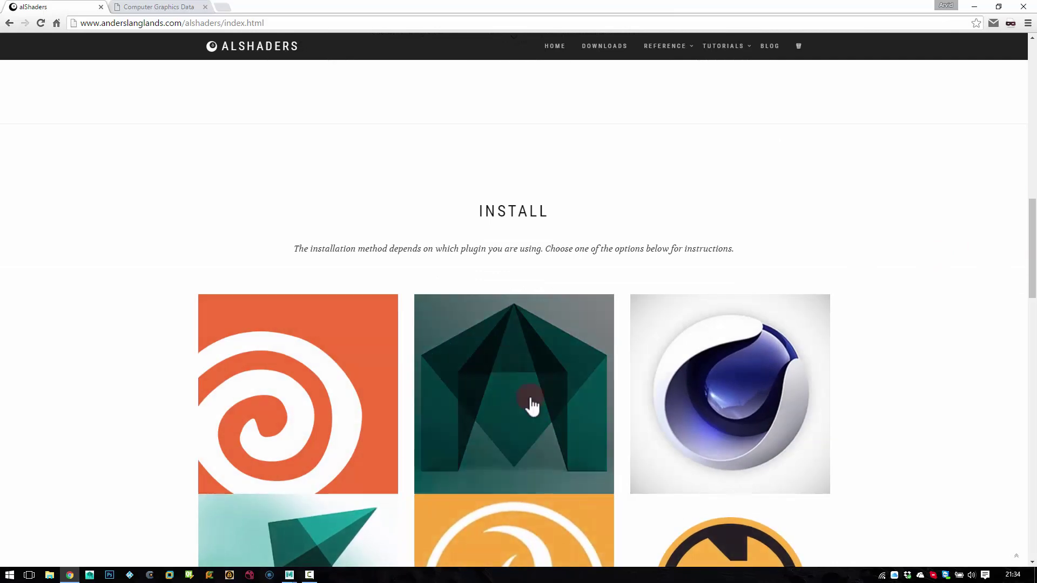
{"action": "left_click", "coordinate": [525, 396]}
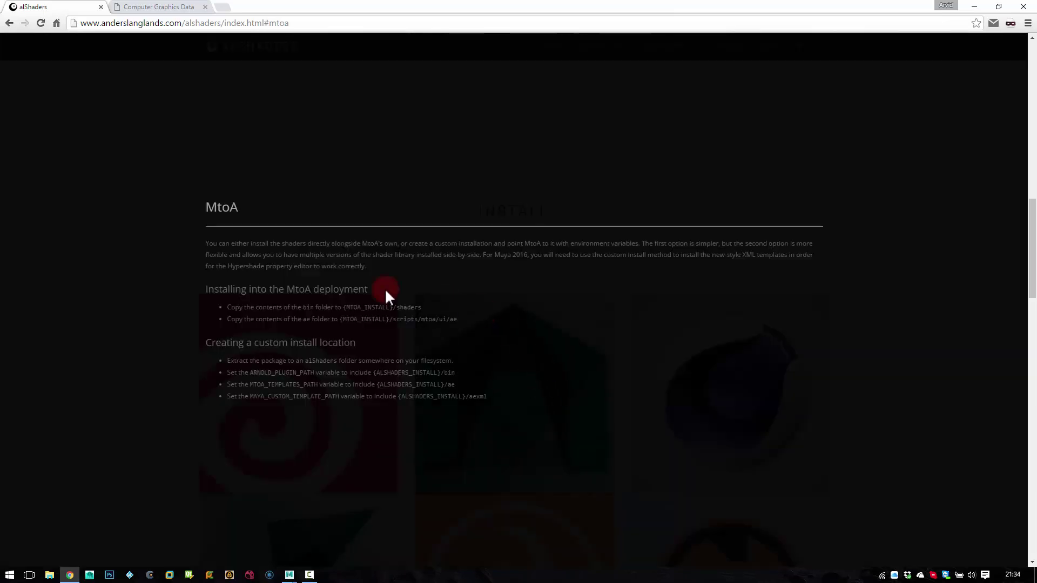
{"action": "left_click", "coordinate": [200, 227]}
{"action": "scroll", "coordinate": [962, 81], "scroll_direction": "up", "scroll_amount": 15}
Step: Open the al Surface reference guide and look over its diffuse parameter documentation
{"action": "left_click", "coordinate": [655, 55]}
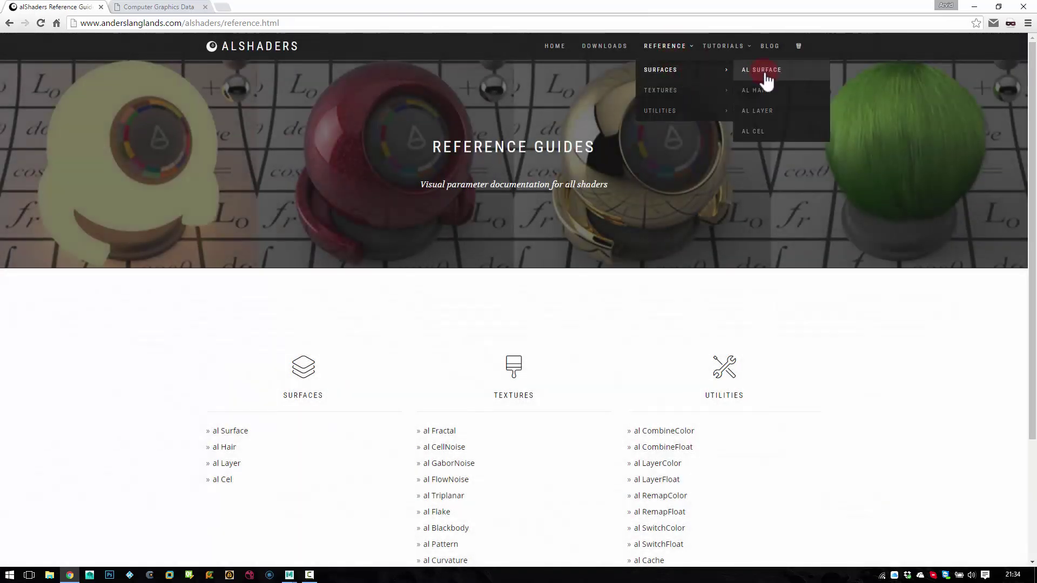
{"action": "left_click", "coordinate": [766, 70]}
{"action": "mouse_move", "coordinate": [1029, 51]}
{"action": "left_mouse_down"}
{"action": "mouse_move", "coordinate": [1026, 102]}
{"action": "mouse_move", "coordinate": [1019, 52]}
{"action": "left_mouse_up"}
Step: Look at the alShaders tutorials Skin Shading - Part 1 and Using Cryptomatte
{"action": "left_click", "coordinate": [739, 48]}
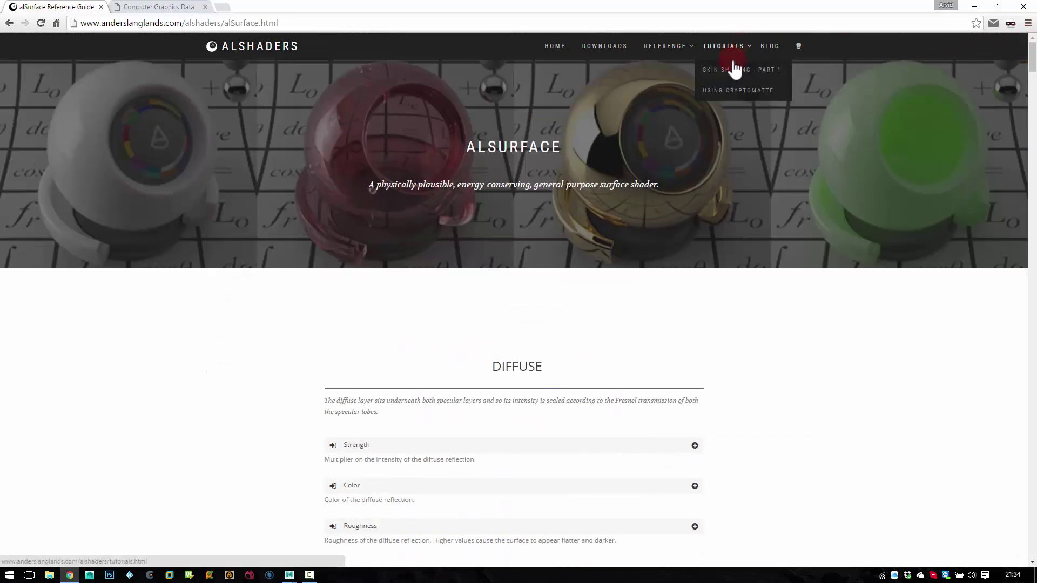
{"action": "left_click", "coordinate": [737, 71]}
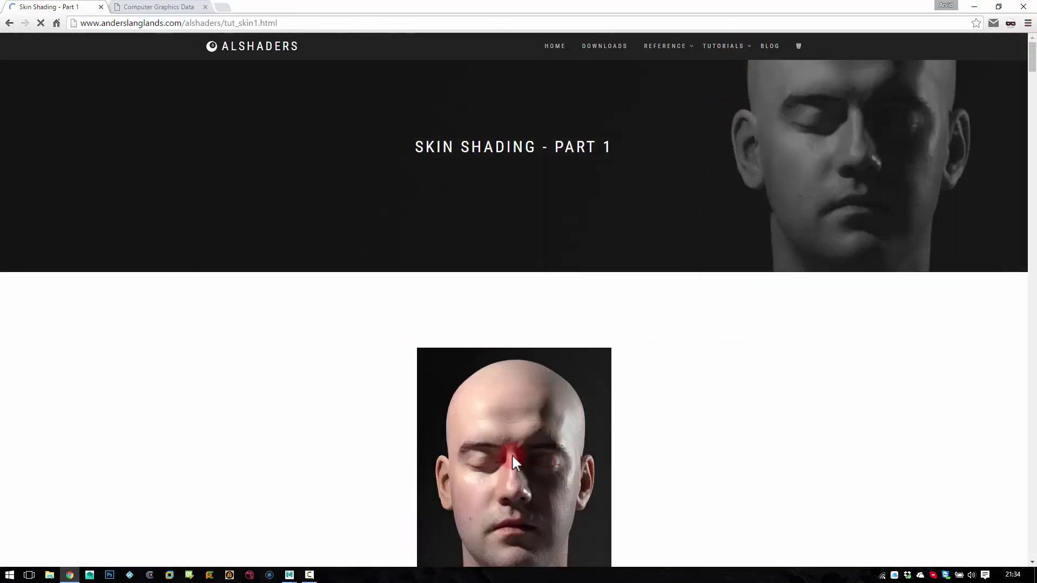
{"action": "left_click", "coordinate": [724, 48]}
{"action": "left_click", "coordinate": [731, 92]}
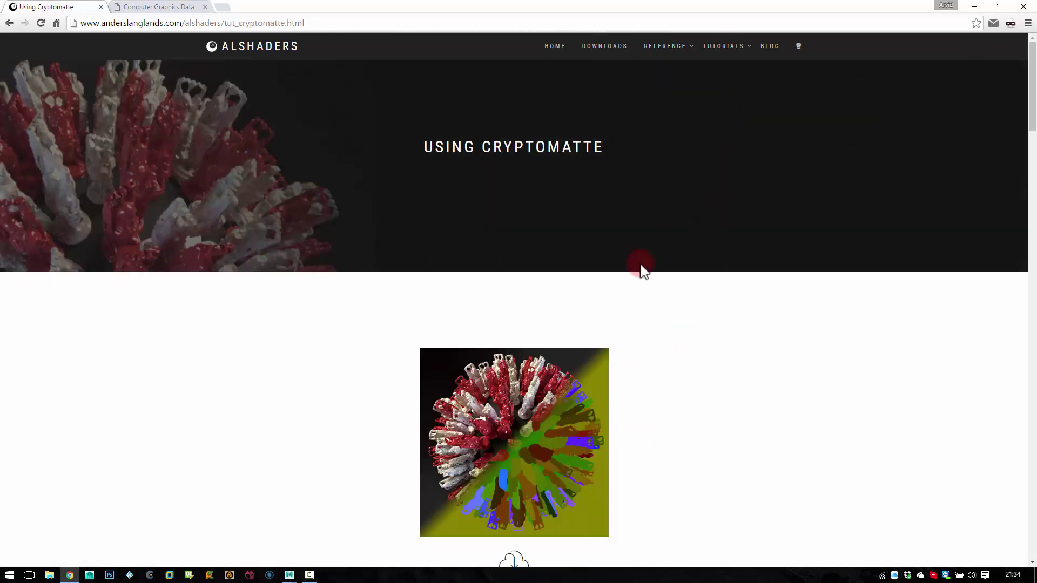
Step: Browse the McGuire Graphics Data mesh archive down to the Chinese Dragon model
{"action": "left_click", "coordinate": [180, 8]}
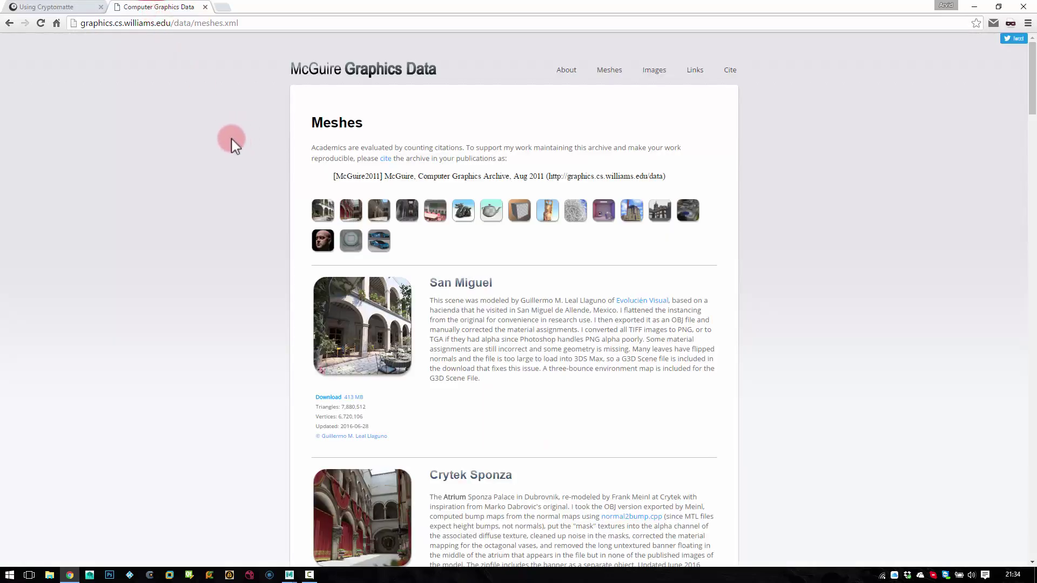
{"action": "left_click_drag", "start_coordinate": [250, 27], "coordinate": [65, 40]}
{"action": "left_click", "coordinate": [347, 88]}
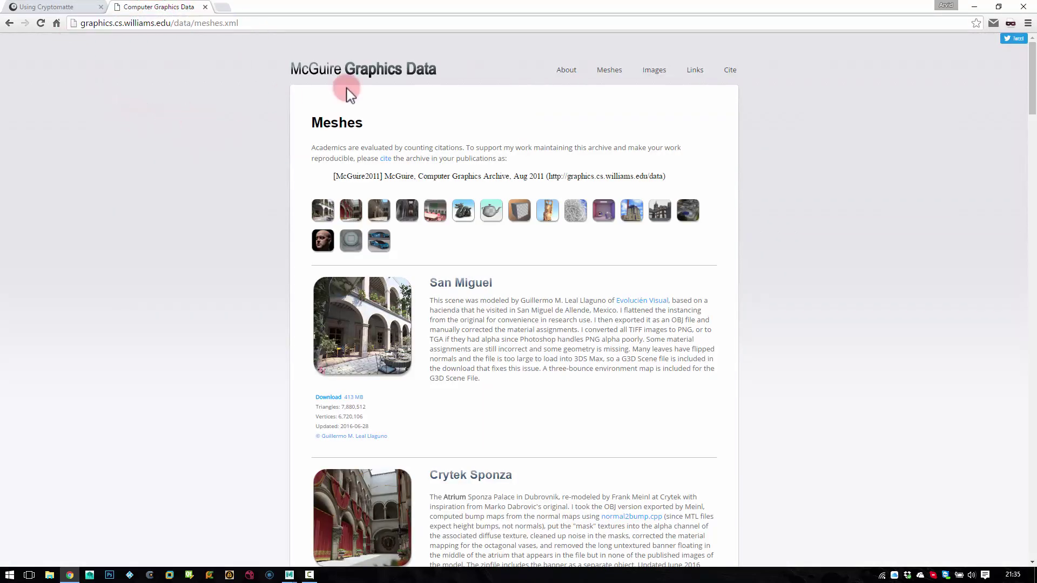
{"action": "left_click_drag", "start_coordinate": [1031, 54], "coordinate": [1029, 228]}
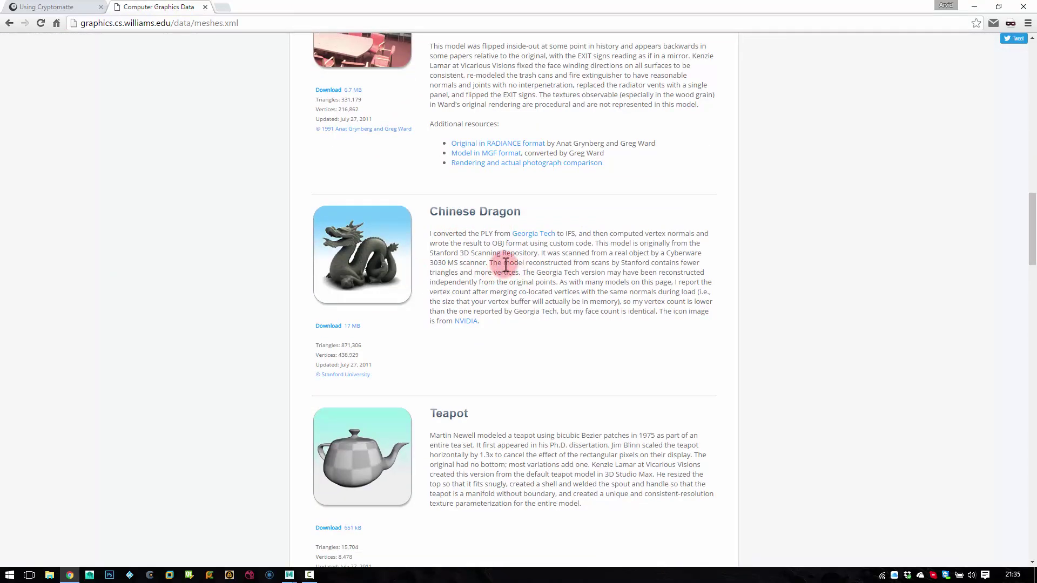
Step: Switch to Maya and assign a new Arnold alSurface material to the dragon mesh
{"action": "mouse_move", "coordinate": [290, 574]}
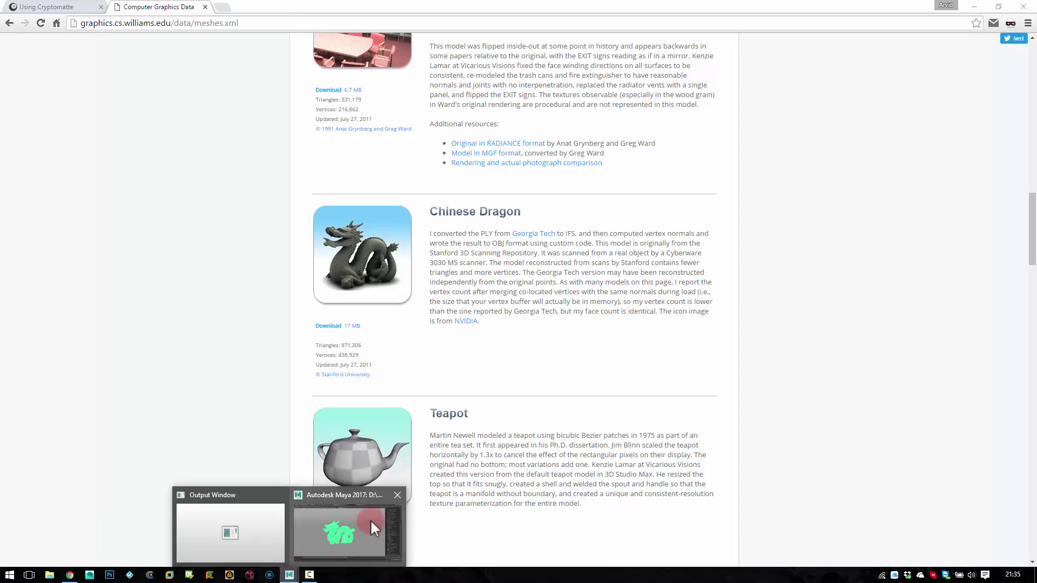
{"action": "left_click", "coordinate": [371, 523]}
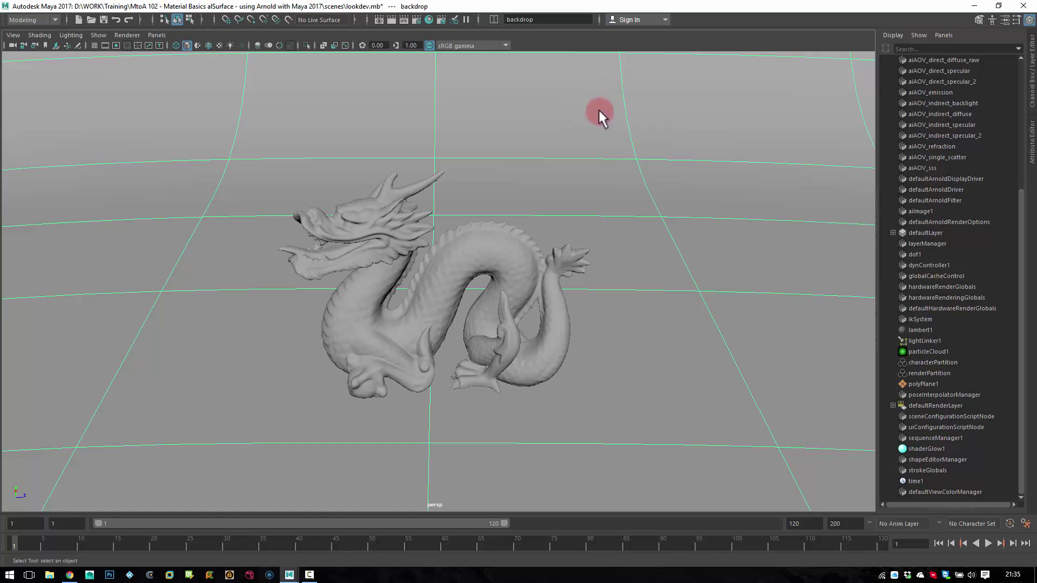
{"action": "left_click_drag", "start_coordinate": [510, 201], "coordinate": [483, 273]}
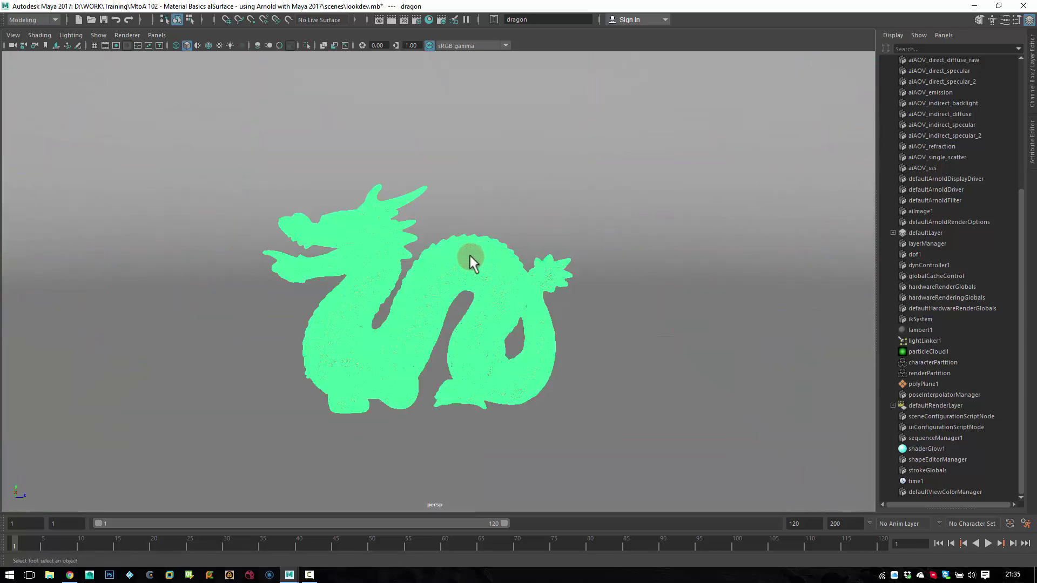
{"action": "right_click_drag", "start_coordinate": [470, 257], "coordinate": [528, 479]}
{"action": "right_click_drag", "start_coordinate": [517, 513], "coordinate": [509, 534]}
{"action": "left_click", "coordinate": [363, 275]}
{"action": "left_click_drag", "start_coordinate": [414, 304], "coordinate": [419, 302]}
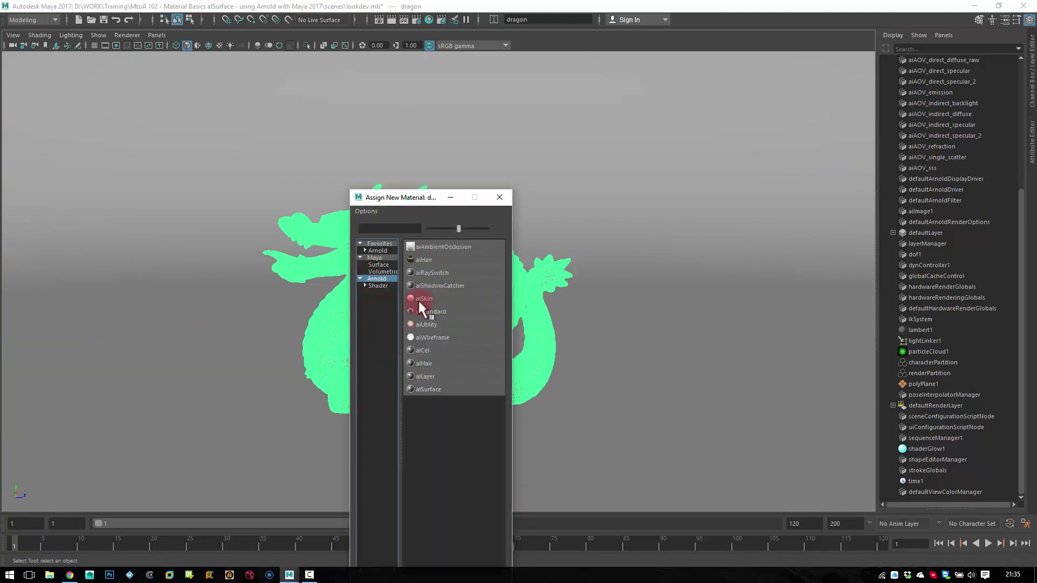
{"action": "left_click", "coordinate": [432, 388]}
{"action": "left_click", "coordinate": [433, 393]}
Step: Open the Hypershade and graph the dragon's new alSurface shader in the work area
{"action": "key", "text": "f"}
{"action": "left_click_drag", "start_coordinate": [685, 243], "coordinate": [440, 246], "text": "alt"}
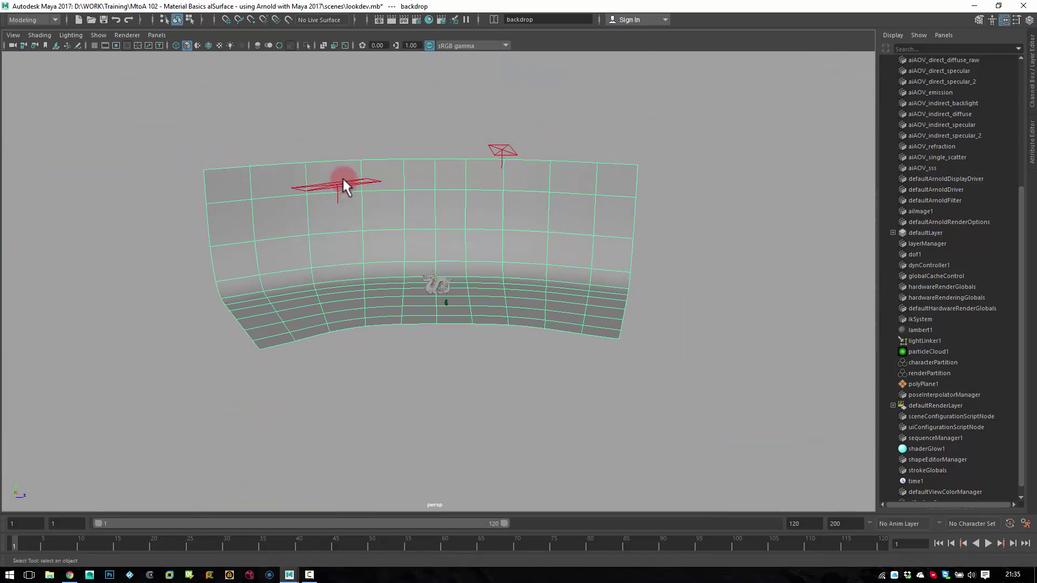
{"action": "scroll", "coordinate": [764, 294], "scroll_direction": "up", "scroll_amount": 6}
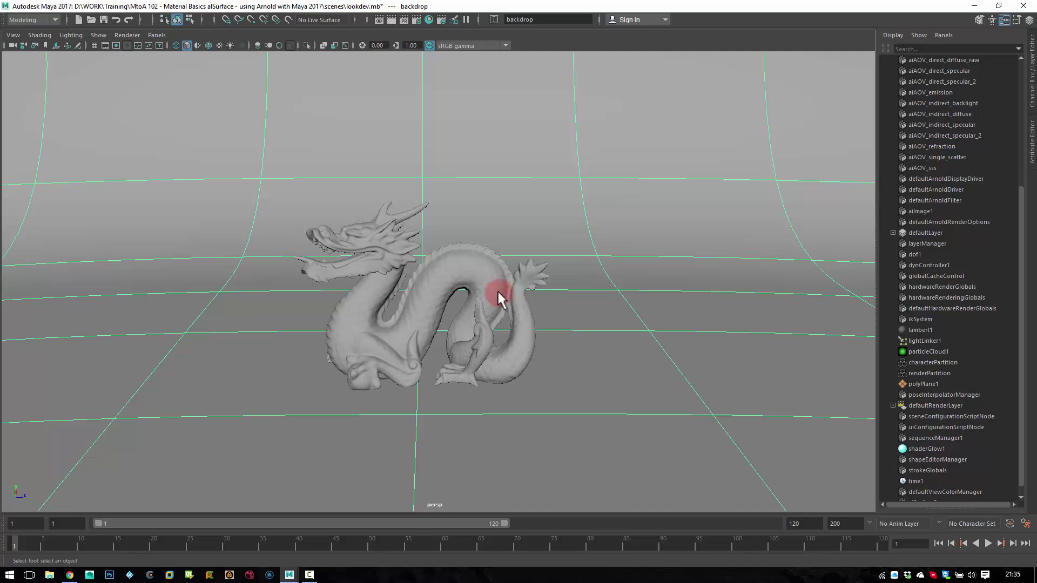
{"action": "scroll", "coordinate": [497, 290], "scroll_direction": "up", "scroll_amount": 2}
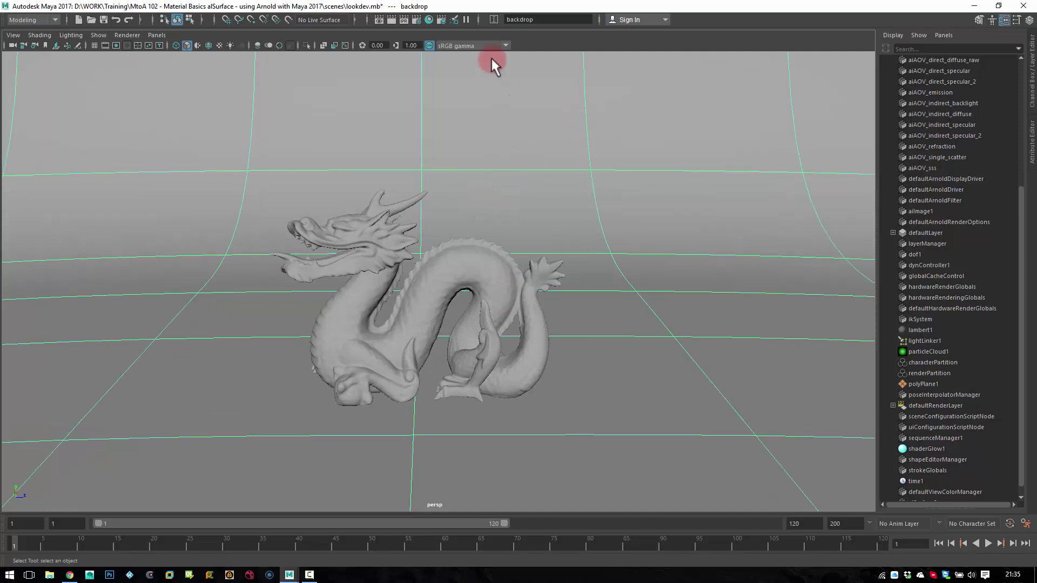
{"action": "left_click", "coordinate": [430, 20]}
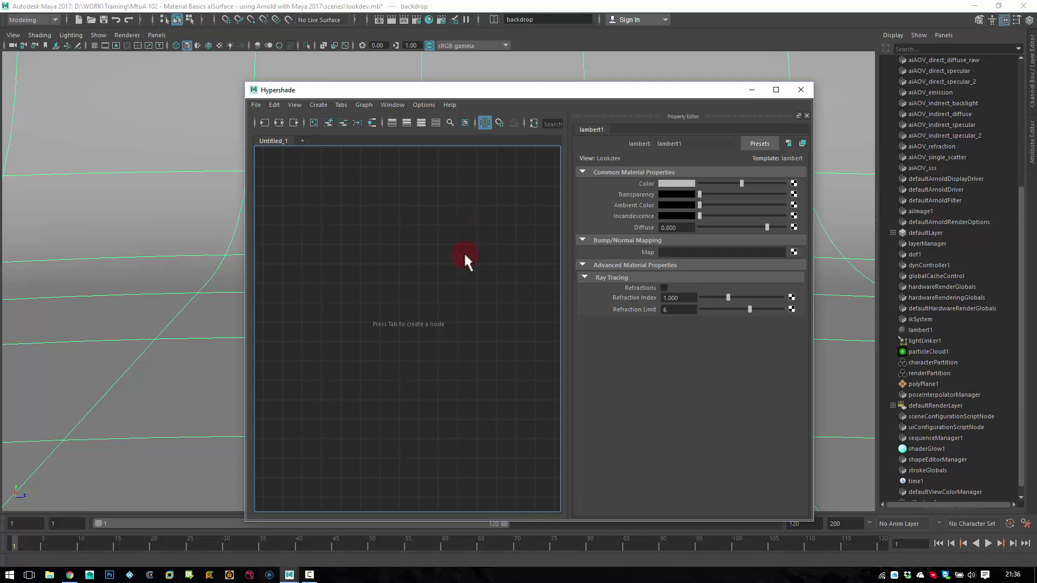
{"action": "left_click", "coordinate": [424, 105]}
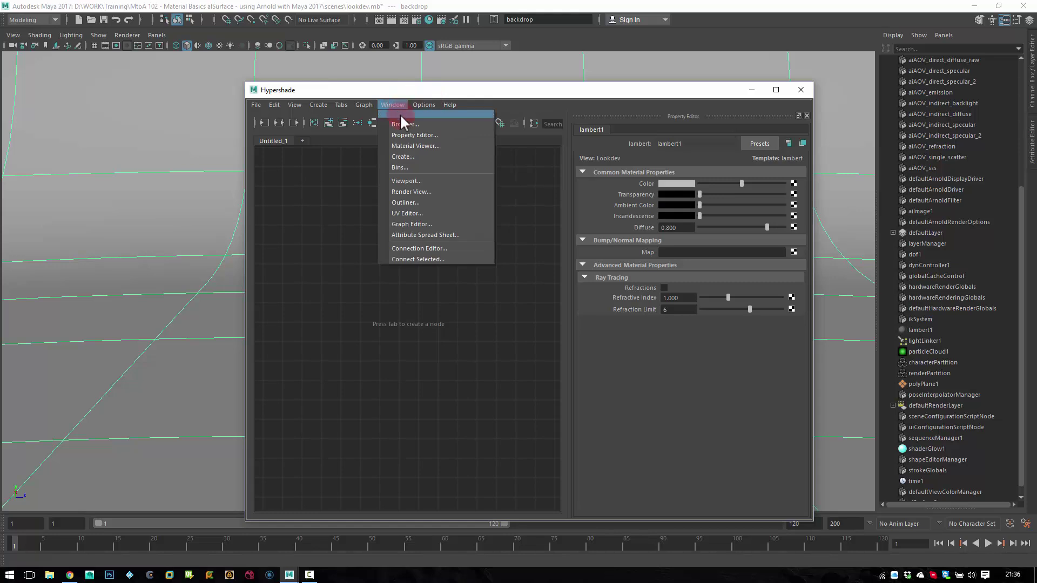
{"action": "left_click", "coordinate": [506, 302]}
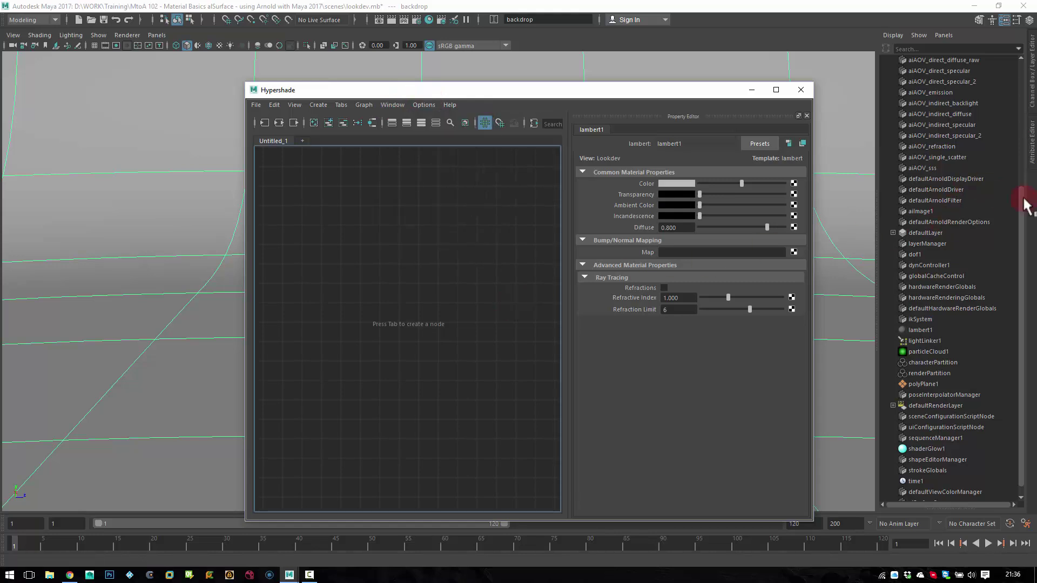
{"action": "left_click_drag", "start_coordinate": [1019, 198], "coordinate": [1004, 347]}
{"action": "left_click", "coordinate": [921, 492]}
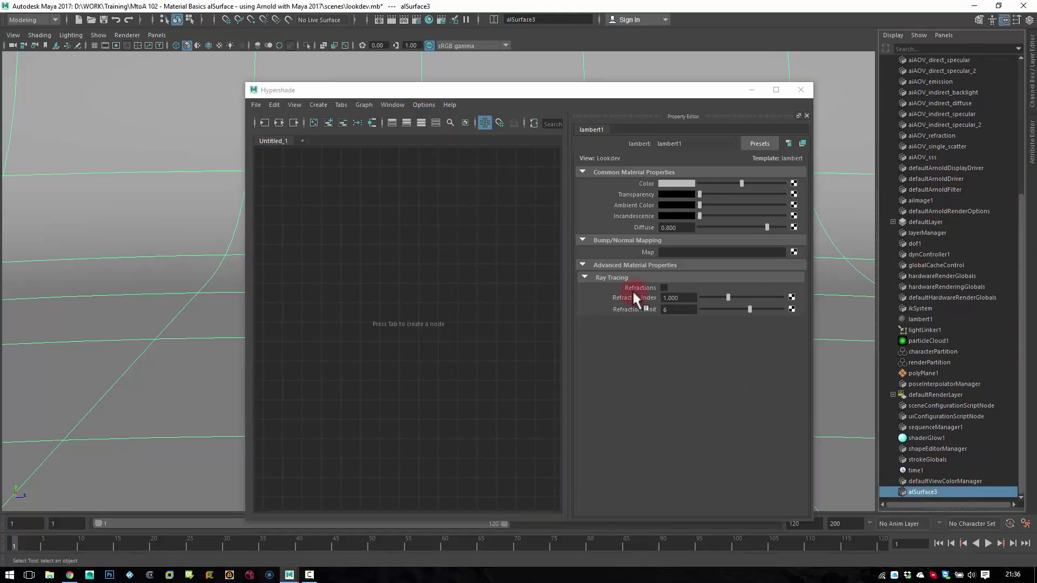
{"action": "left_click", "coordinate": [313, 123]}
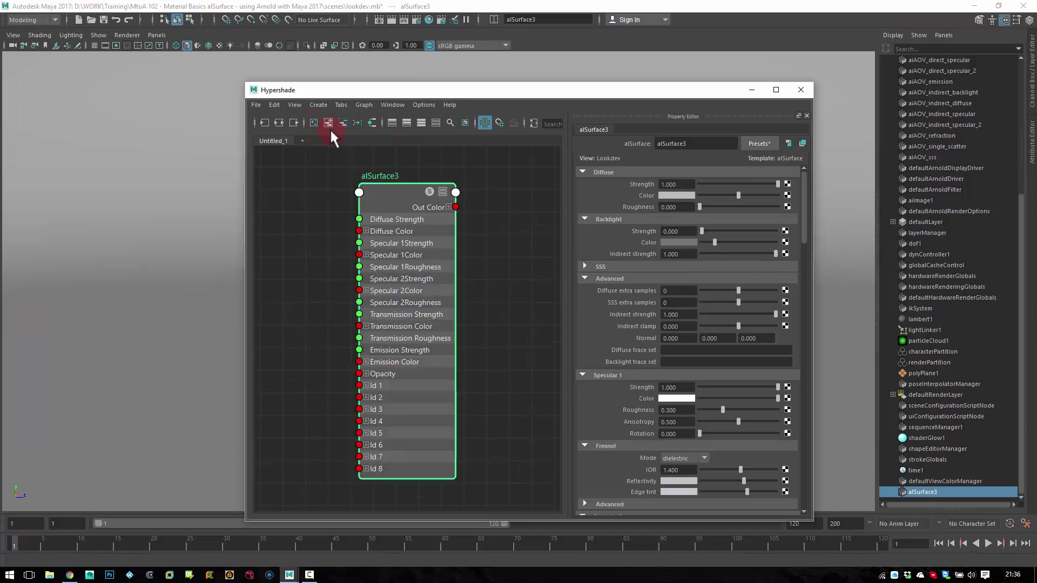
{"action": "left_click", "coordinate": [435, 196]}
{"action": "left_click", "coordinate": [399, 204]}
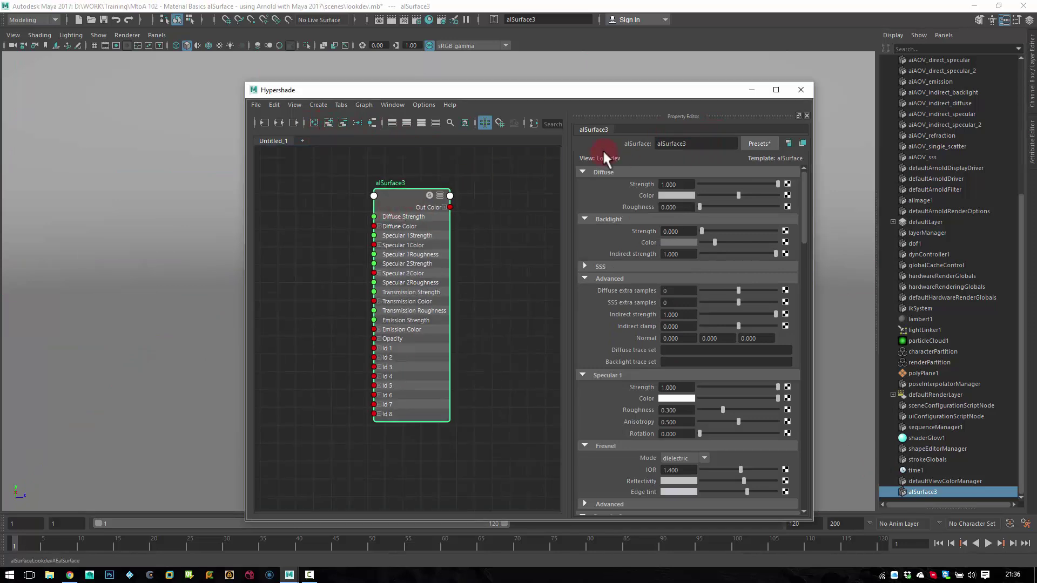
Step: Rename the alSurface shader to al_training_shader
{"action": "double_click", "coordinate": [718, 144]}
{"action": "type", "text": "al_training_sha"}
{"action": "type", "text": "der"}
{"action": "key", "text": "Return"}
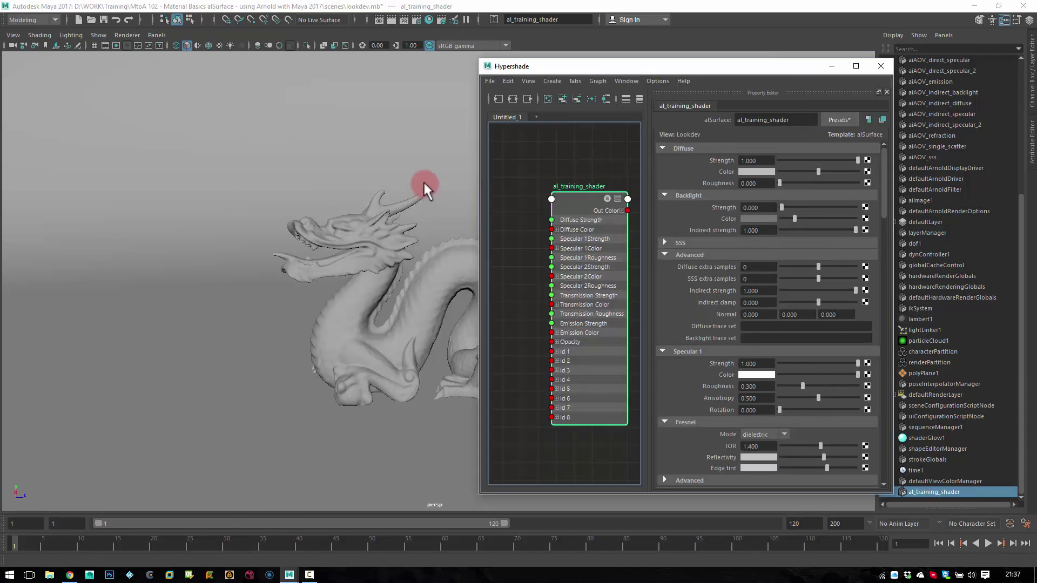
Step: Start a live preview in the Arnold Render View and render it through cameraShape1
{"action": "key", "text": "space"}
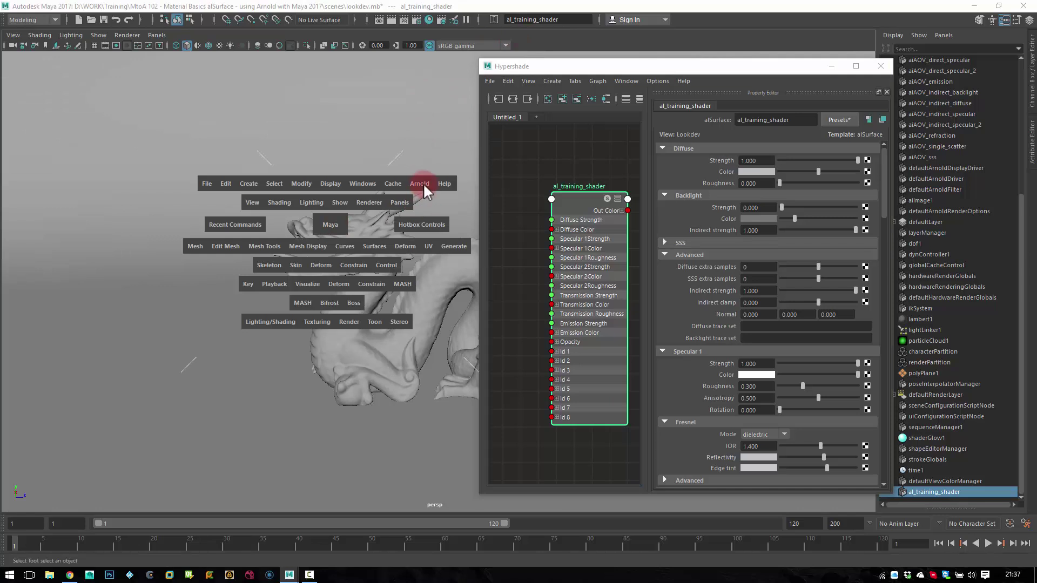
{"action": "left_click", "coordinate": [420, 183]}
{"action": "left_click", "coordinate": [440, 205]}
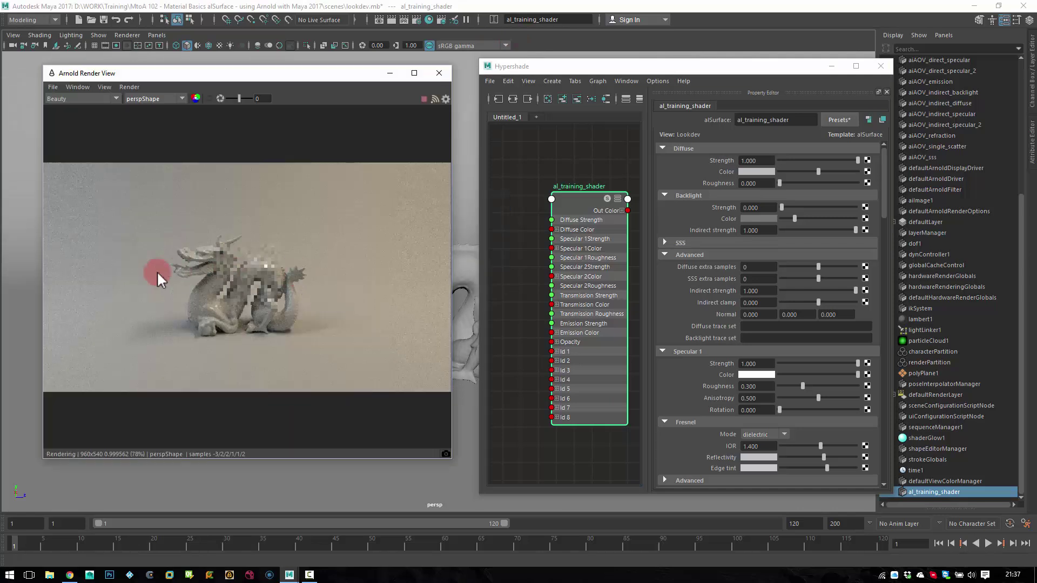
{"action": "left_click_drag", "start_coordinate": [235, 279], "coordinate": [262, 281], "text": "alt"}
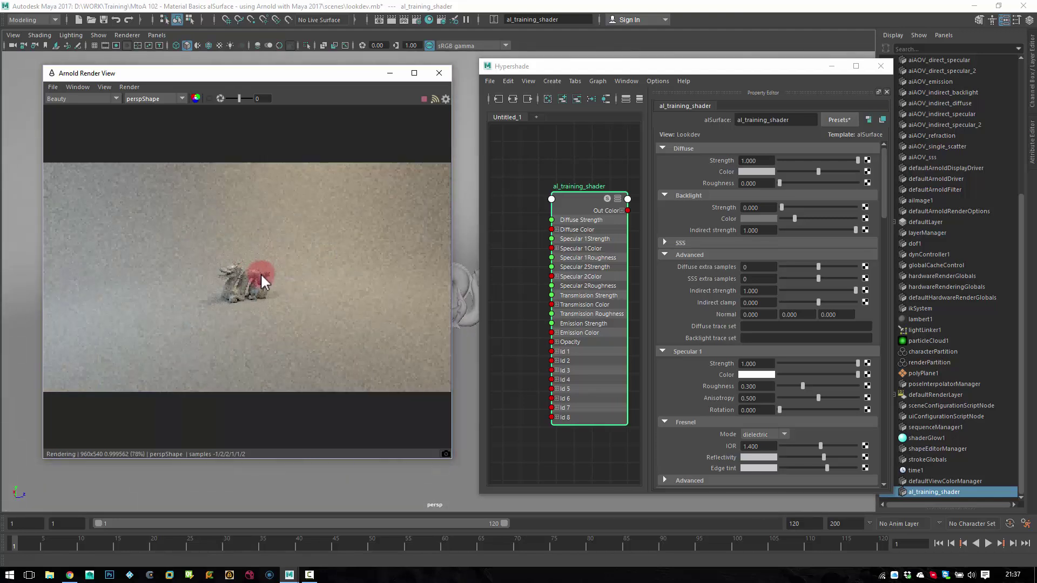
{"action": "left_click", "coordinate": [162, 97]}
{"action": "left_click", "coordinate": [154, 136]}
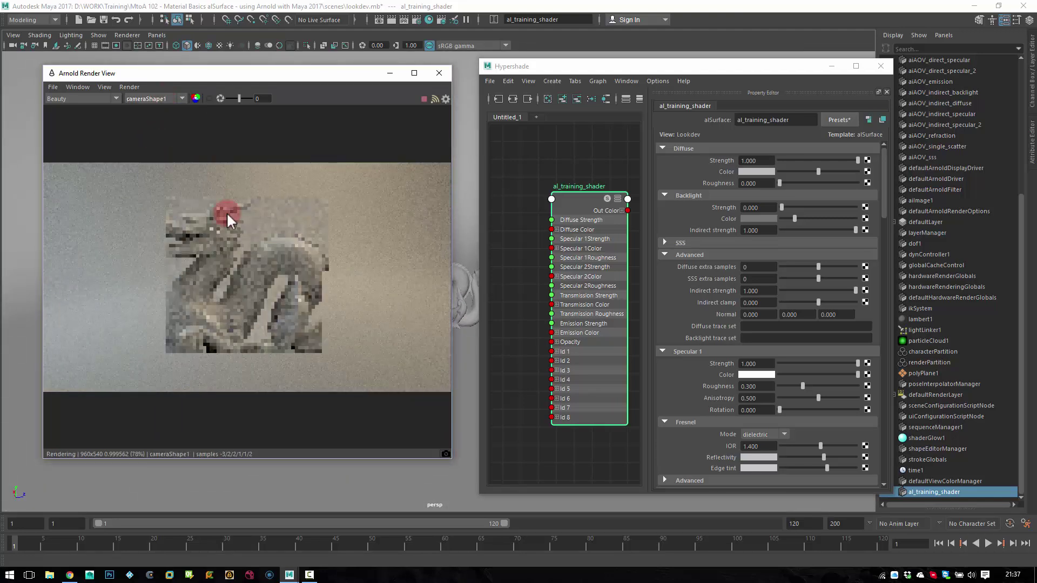
Step: Limit the live render to a crop region drawn around the whole dragon
{"action": "left_click", "coordinate": [275, 244]}
{"action": "left_click_drag", "start_coordinate": [124, 187], "coordinate": [396, 381]}
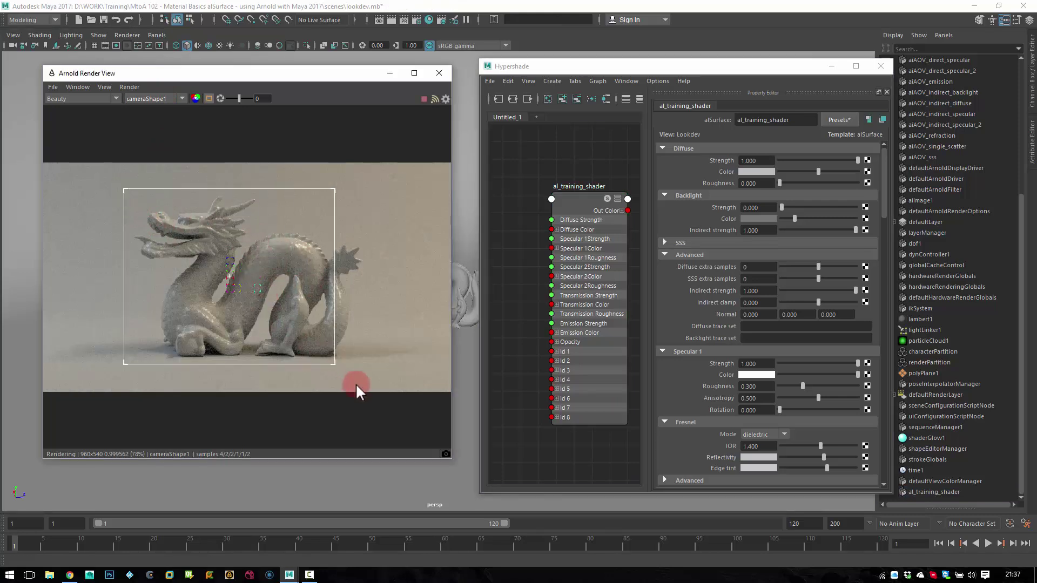
{"action": "scroll", "coordinate": [384, 368], "scroll_direction": "up", "scroll_amount": 1}
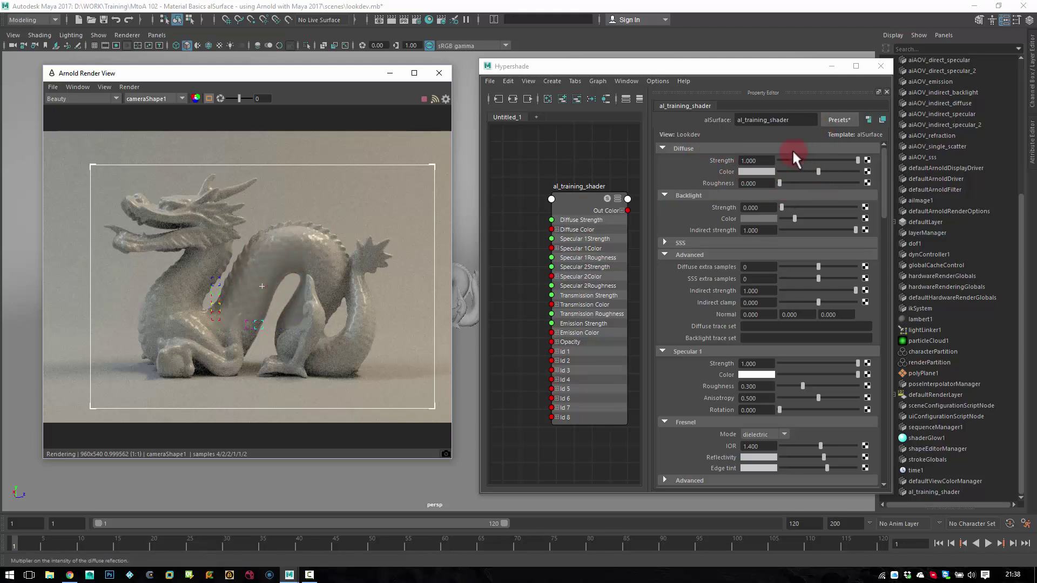
Step: Set al_training_shader's diffuse color to the red from the color history and try out its diffuse roughness
{"action": "left_click_drag", "start_coordinate": [856, 158], "coordinate": [858, 185]}
{"action": "left_click", "coordinate": [756, 170]}
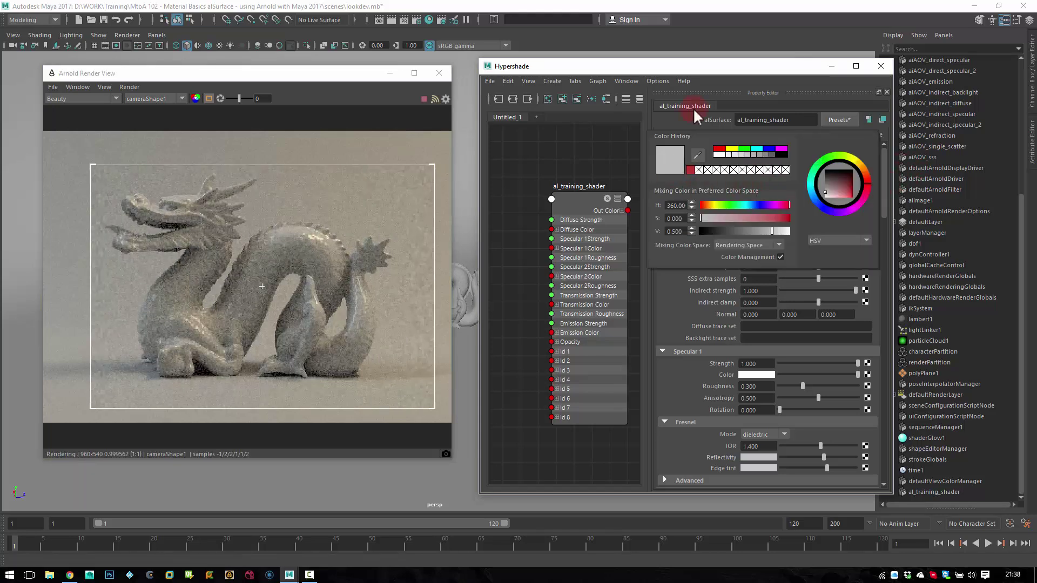
{"action": "left_click", "coordinate": [753, 171]}
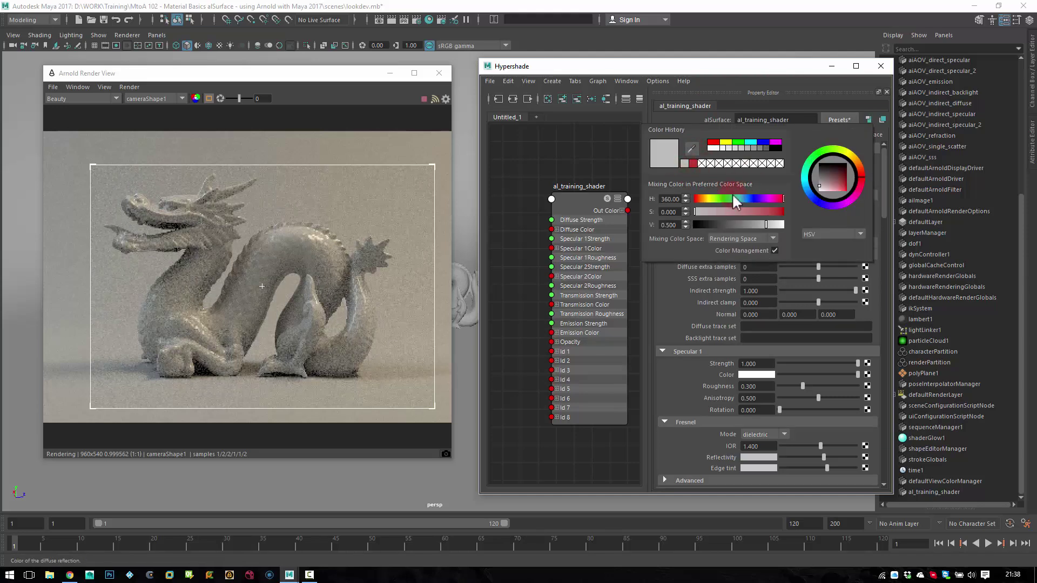
{"action": "left_click", "coordinate": [693, 164]}
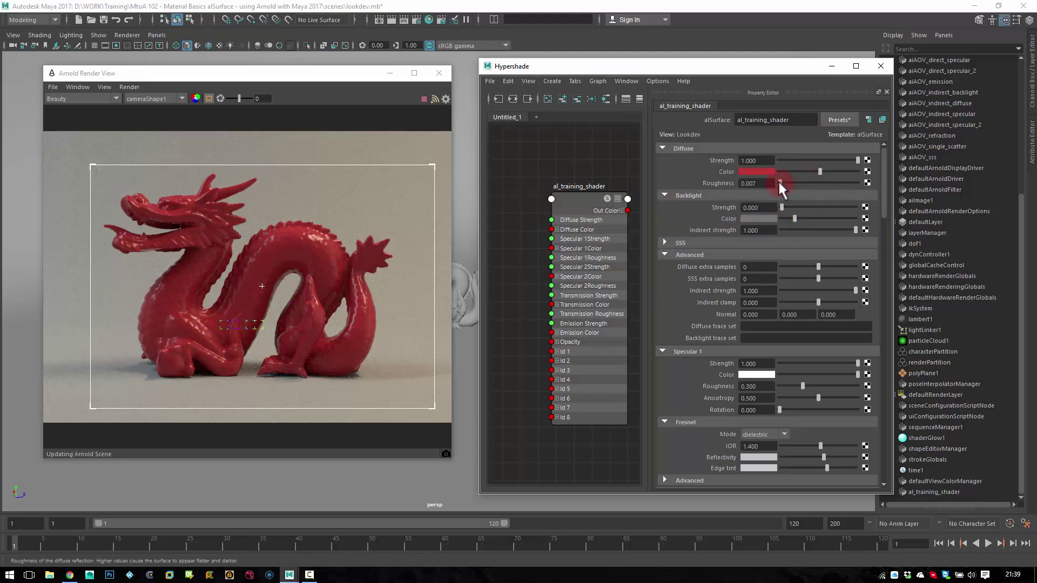
{"action": "left_click_drag", "start_coordinate": [779, 183], "coordinate": [741, 189]}
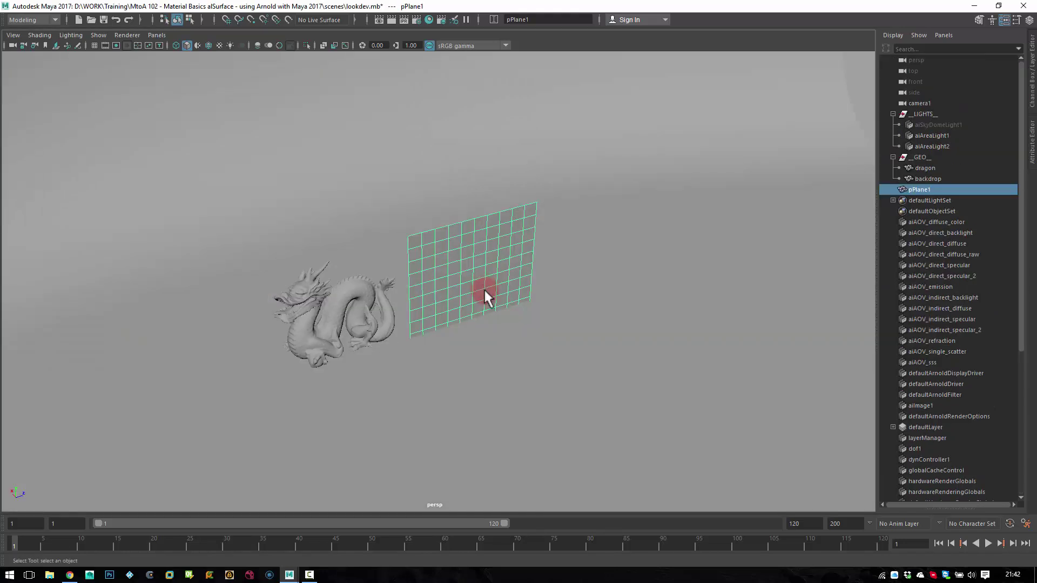
Step: Assign a new alSurface material to the plane beside the dragon and lighten its diffuse color
{"action": "right_click", "coordinate": [455, 261]}
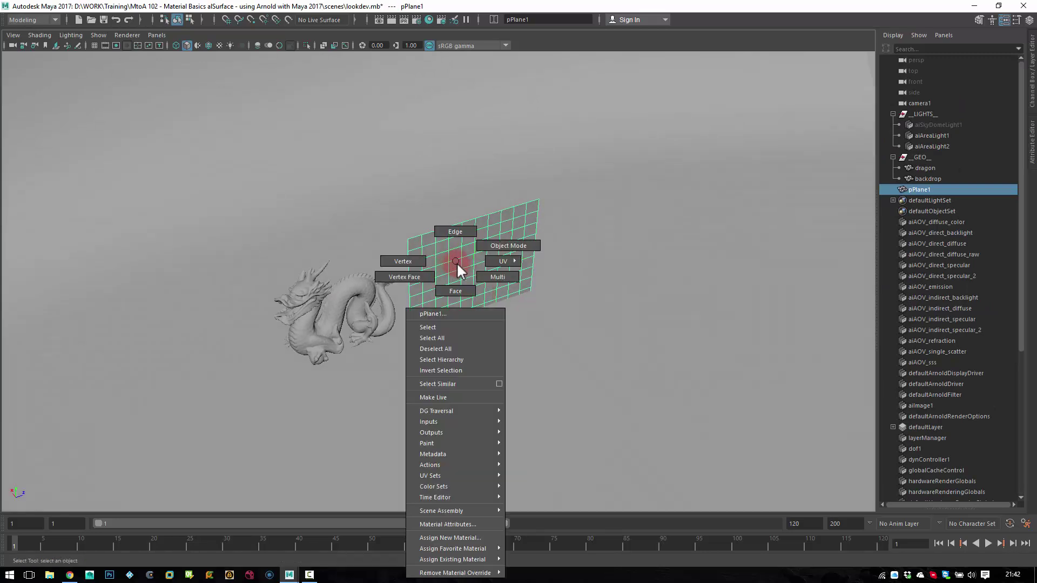
{"action": "mouse_move", "coordinate": [493, 549]}
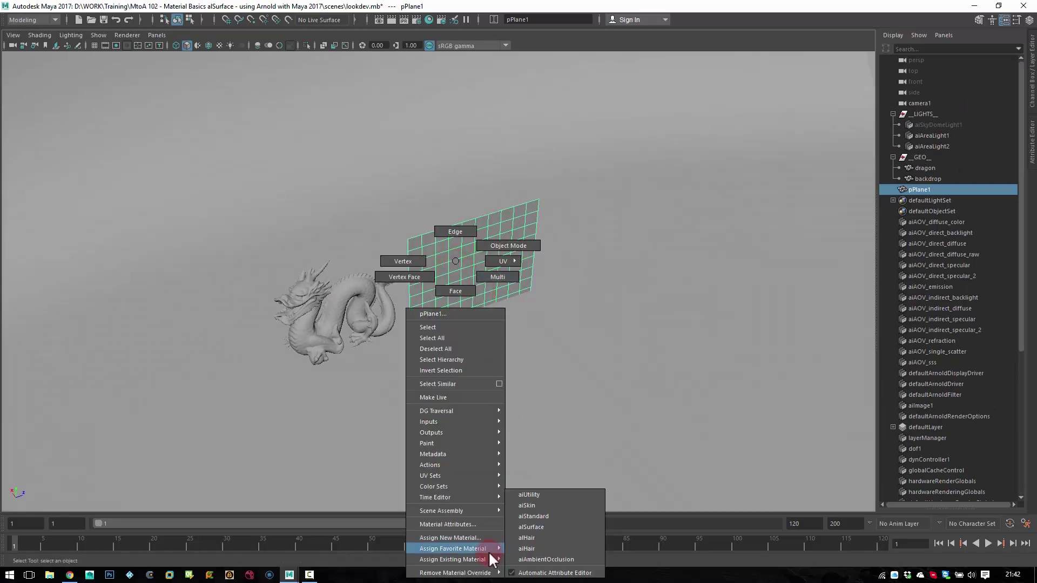
{"action": "left_click", "coordinate": [529, 526]}
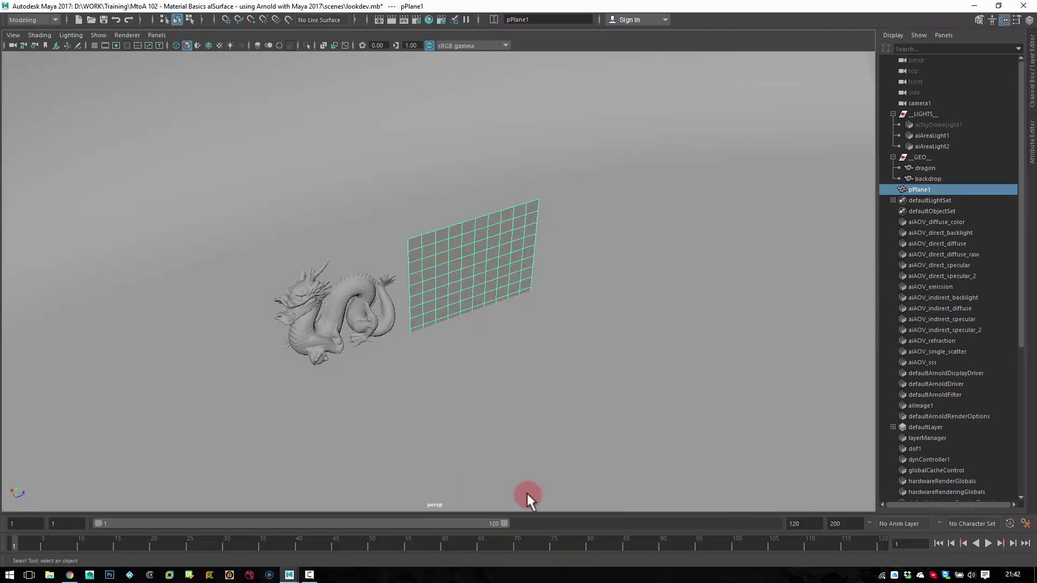
{"action": "left_click", "coordinate": [1031, 149]}
{"action": "left_click", "coordinate": [934, 54]}
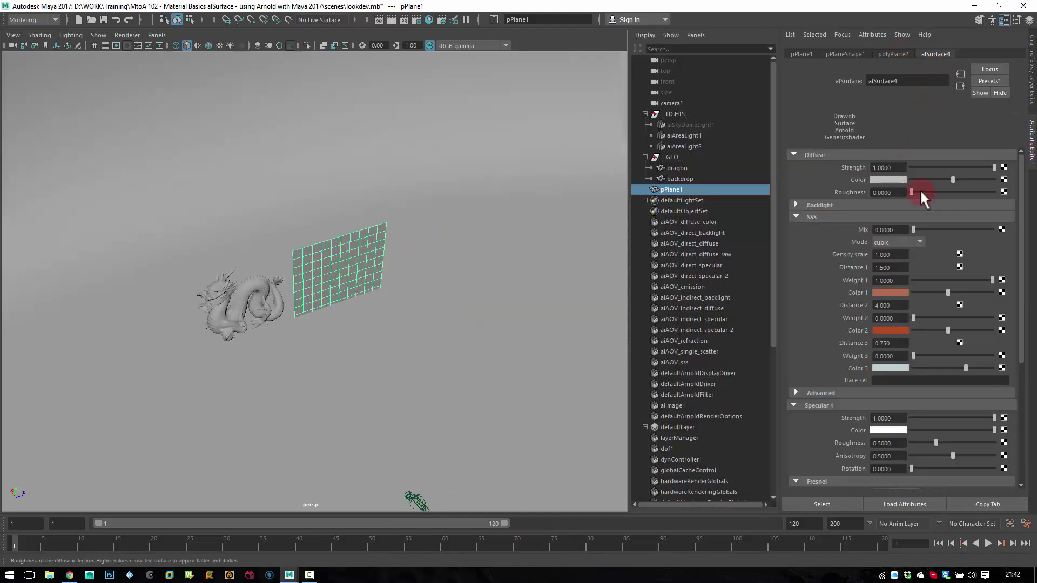
{"action": "left_click_drag", "start_coordinate": [953, 179], "coordinate": [971, 180]}
{"action": "left_click", "coordinate": [834, 217]}
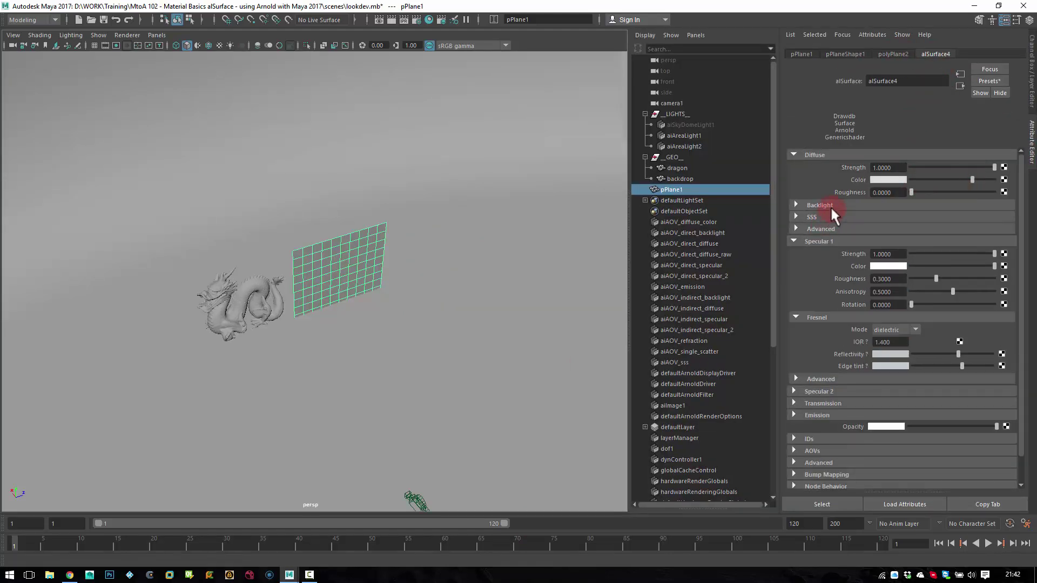
Step: Set the plane material's backlight color to a pale yellow with hue 50.769, saturation 0.224 and value 0.785
{"action": "left_click", "coordinate": [832, 206]}
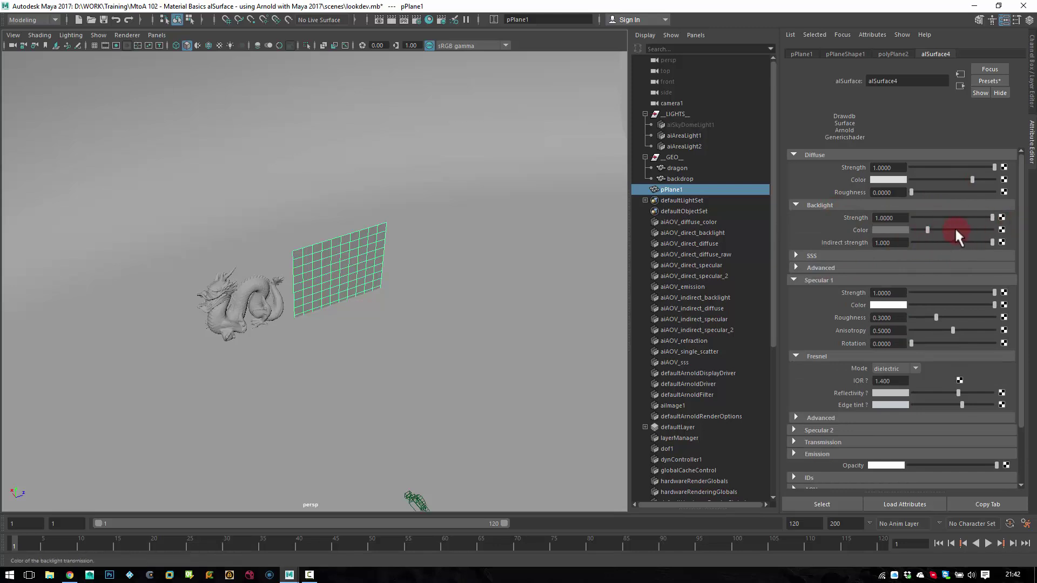
{"action": "left_click", "coordinate": [971, 229]}
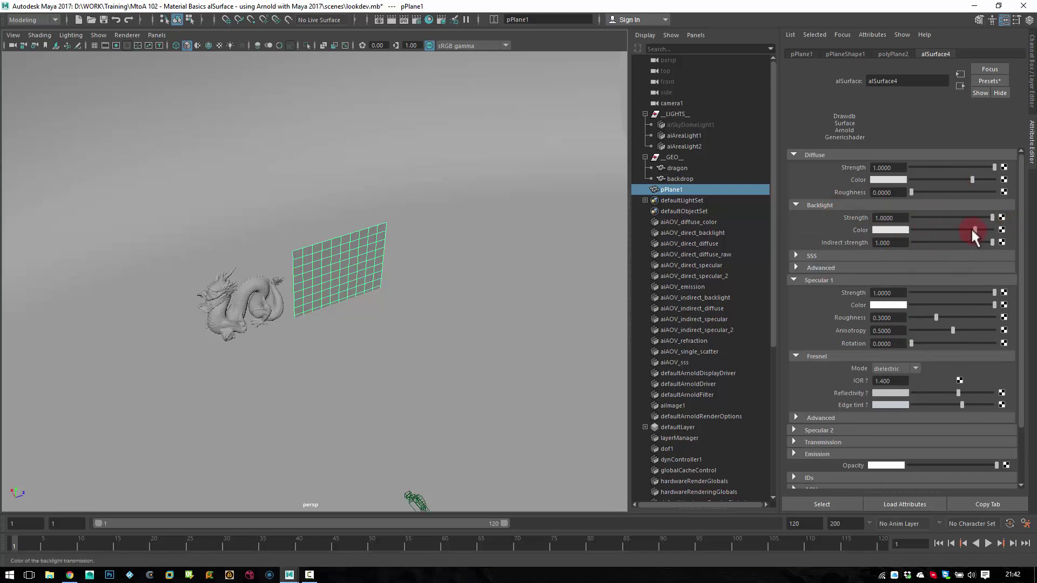
{"action": "left_click", "coordinate": [890, 229]}
{"action": "left_click", "coordinate": [849, 275]}
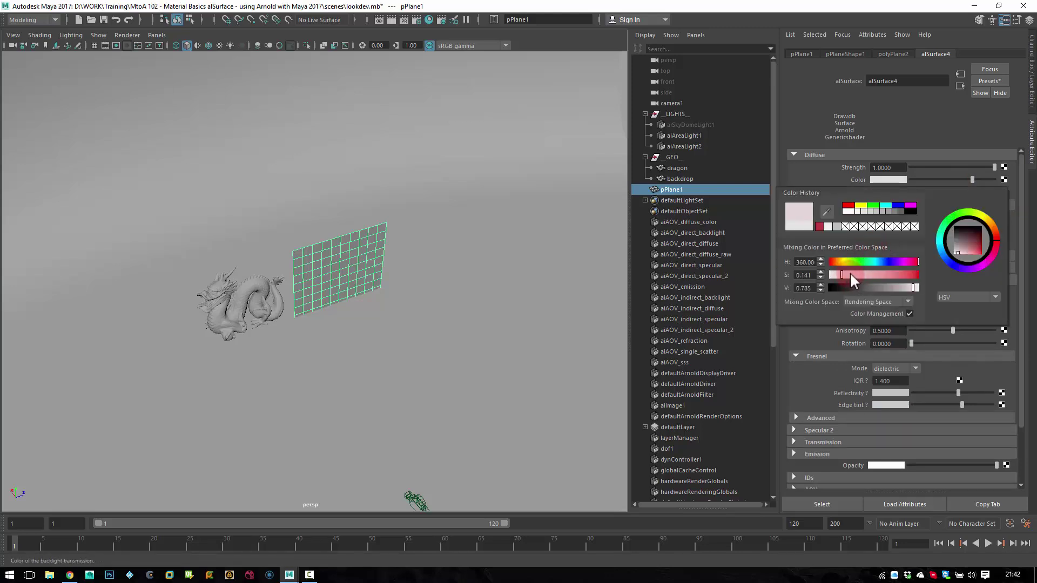
{"action": "left_click_drag", "start_coordinate": [851, 263], "coordinate": [842, 264]}
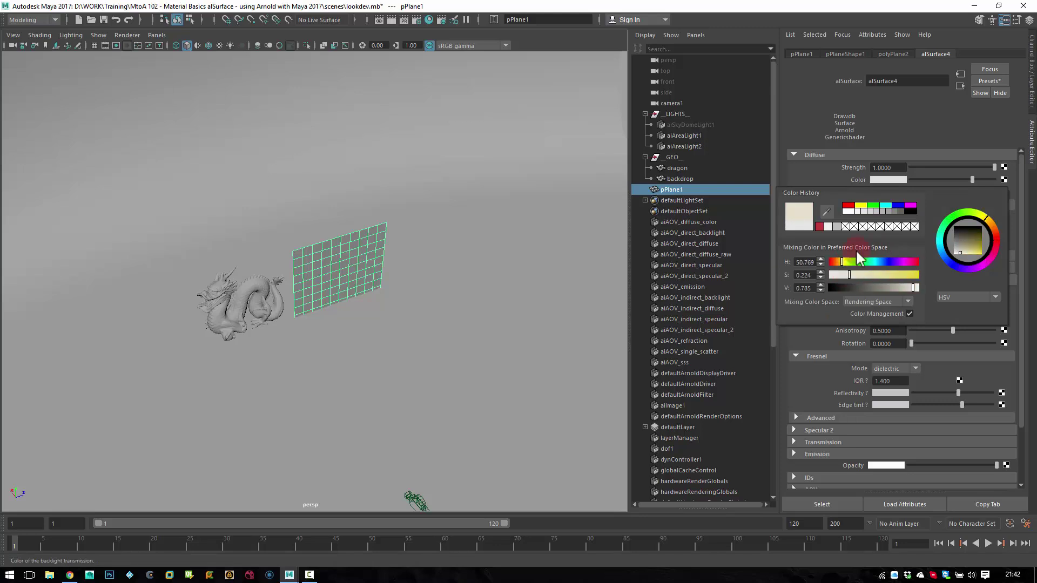
Step: Bring up the Arnold Render View and move the plane in front of the dragon so it covers it in the render
{"action": "left_click_drag", "start_coordinate": [396, 220], "coordinate": [405, 125], "text": "alt"}
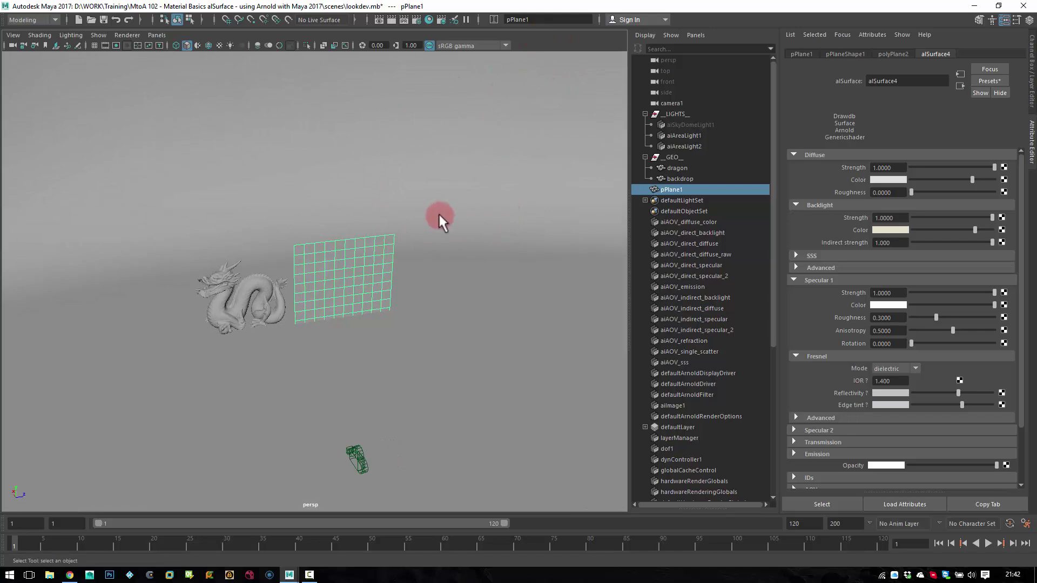
{"action": "key", "text": "space"}
{"action": "left_click_drag", "start_coordinate": [523, 178], "coordinate": [532, 215]}
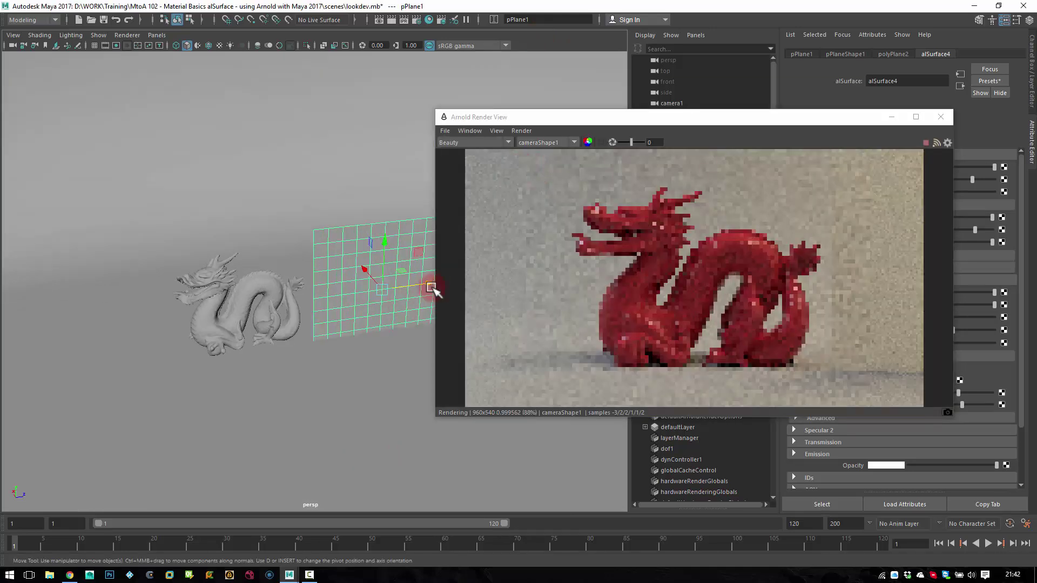
{"action": "left_click_drag", "start_coordinate": [426, 286], "coordinate": [381, 294]}
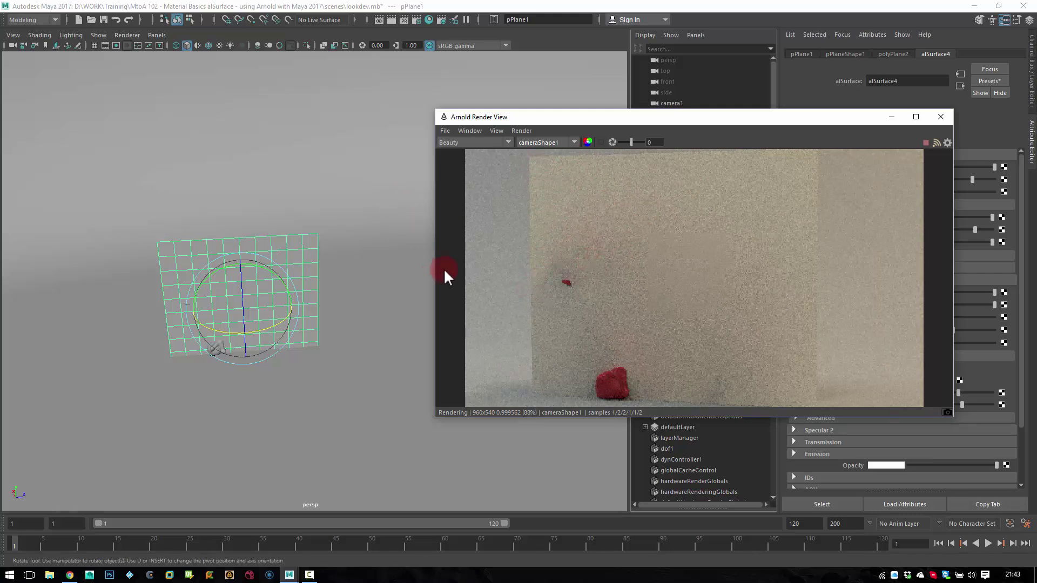
Step: Lower aiAreaLight1 above the backdrop to a height of about 22.9
{"action": "left_click", "coordinate": [389, 295]}
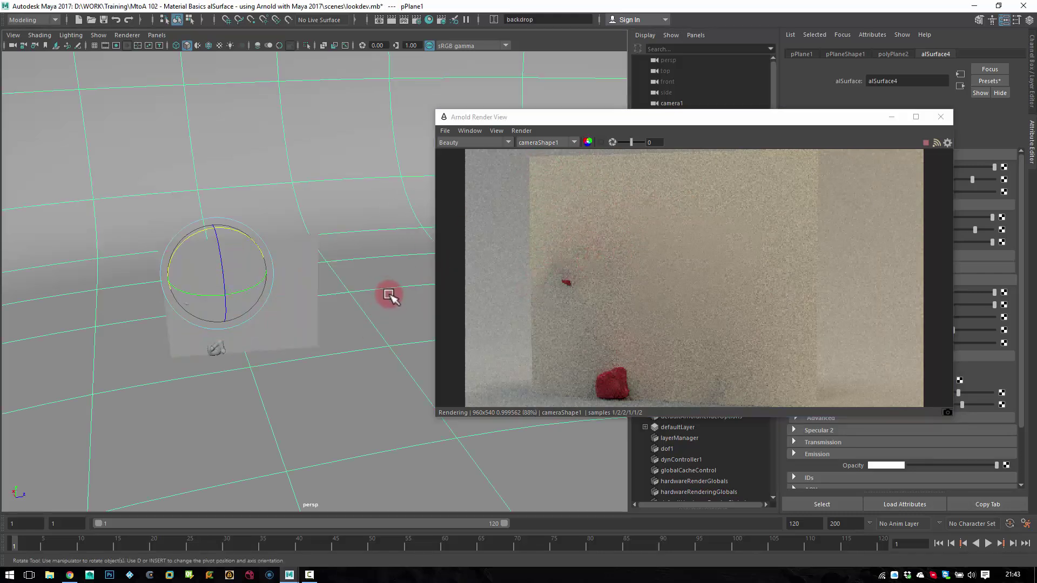
{"action": "left_click_drag", "start_coordinate": [388, 293], "coordinate": [334, 105], "text": "alt"}
{"action": "left_click", "coordinate": [333, 105]}
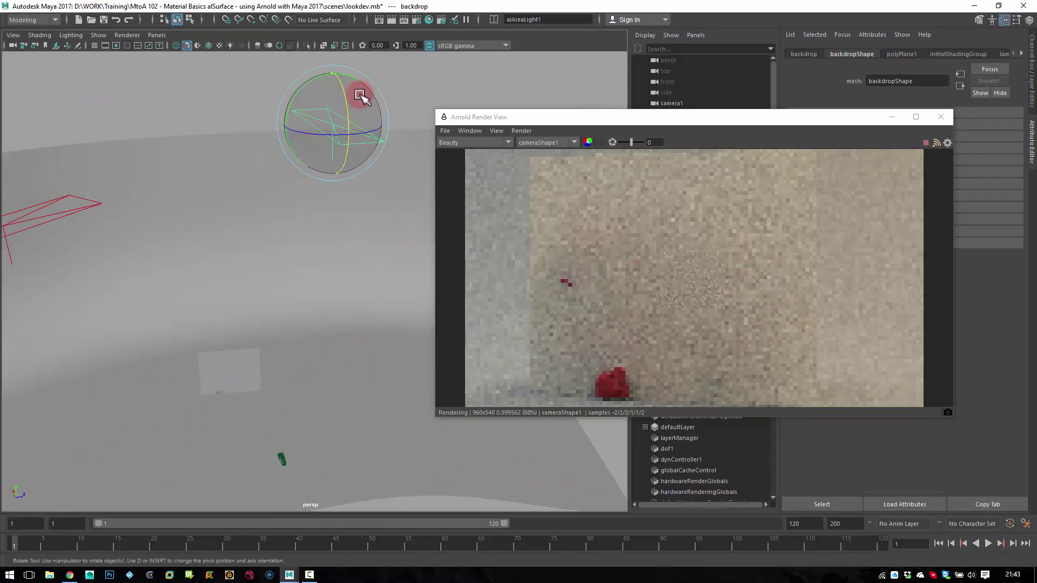
{"action": "key", "text": "w"}
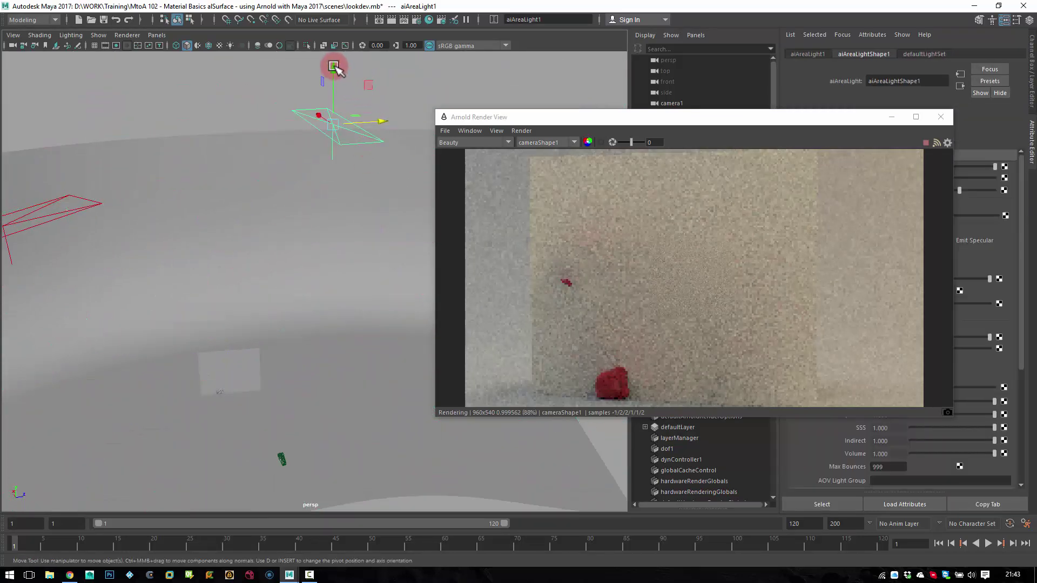
{"action": "left_click_drag", "start_coordinate": [335, 65], "coordinate": [341, 209]}
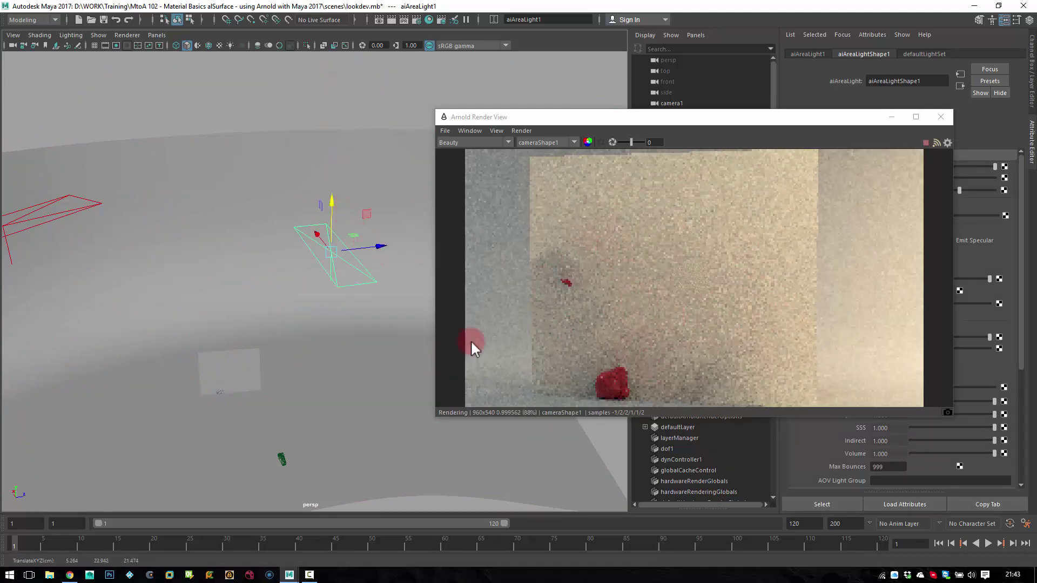
{"action": "key", "text": "q"}
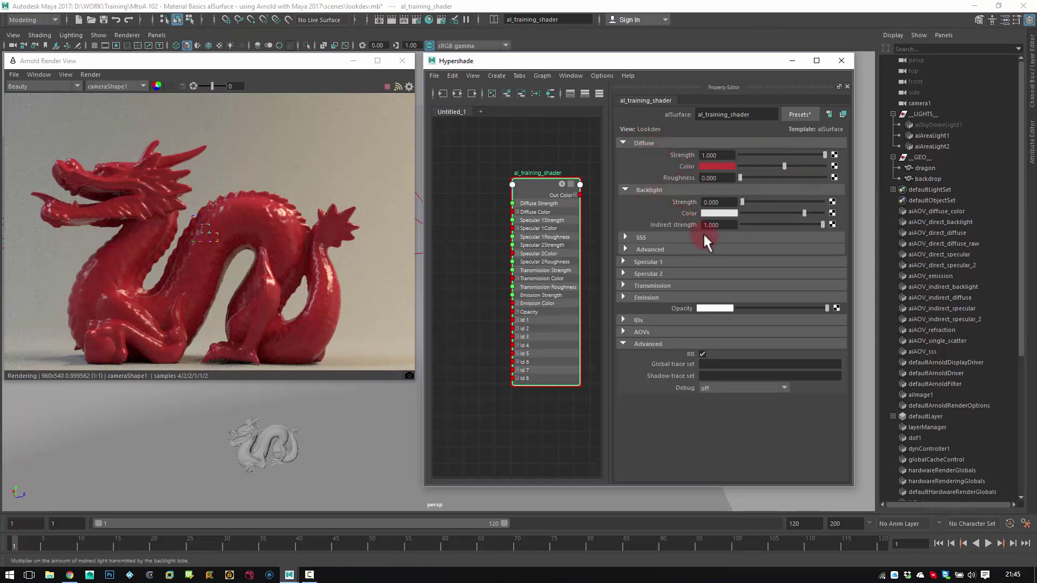
Step: Change al_training_shader's diffuse color to near-white and raise its SSS mix to 1.000
{"action": "left_click", "coordinate": [644, 237]}
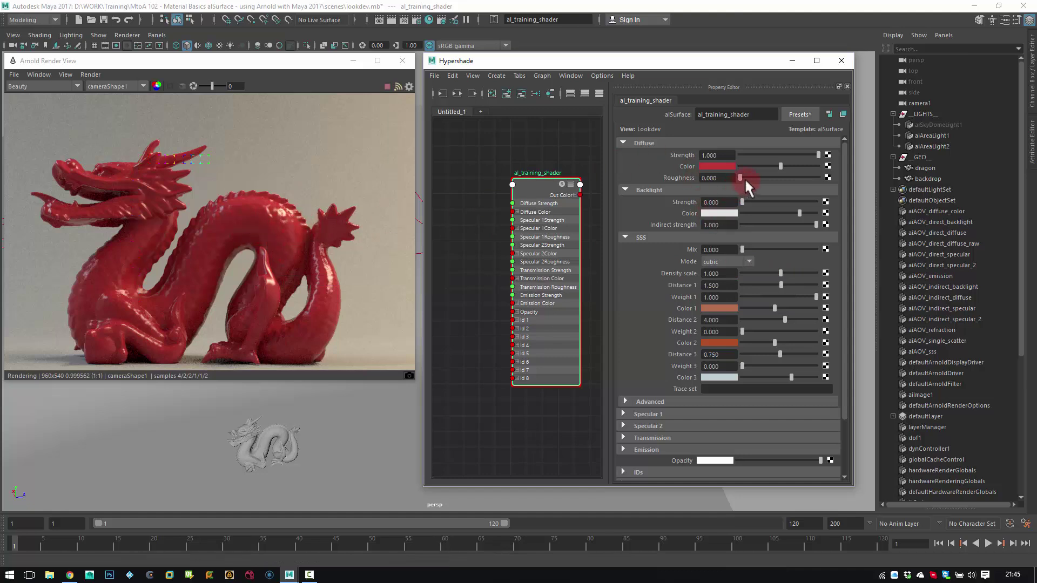
{"action": "left_click_drag", "start_coordinate": [750, 166], "coordinate": [795, 169]}
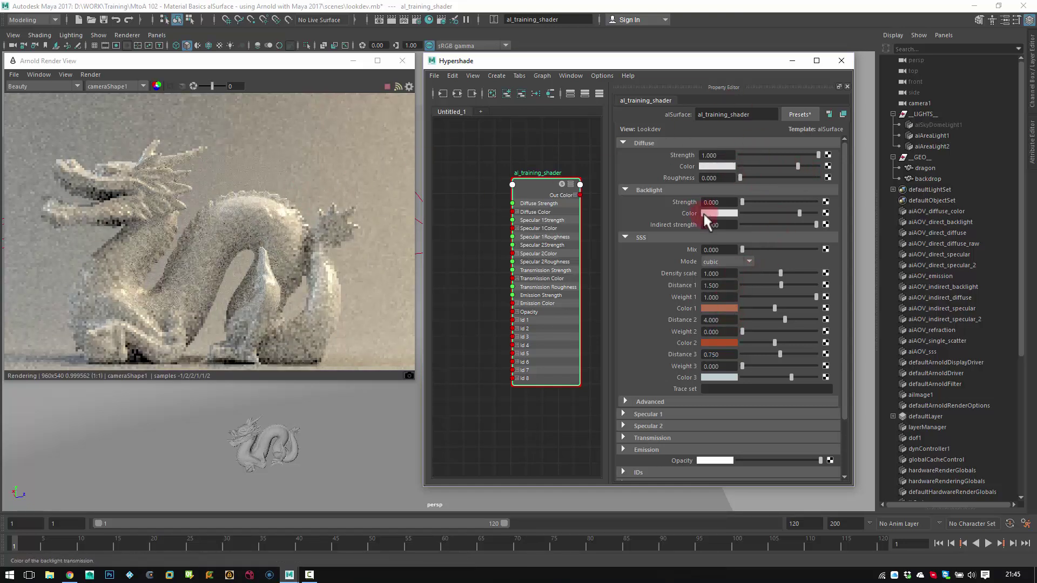
{"action": "left_click", "coordinate": [642, 189]}
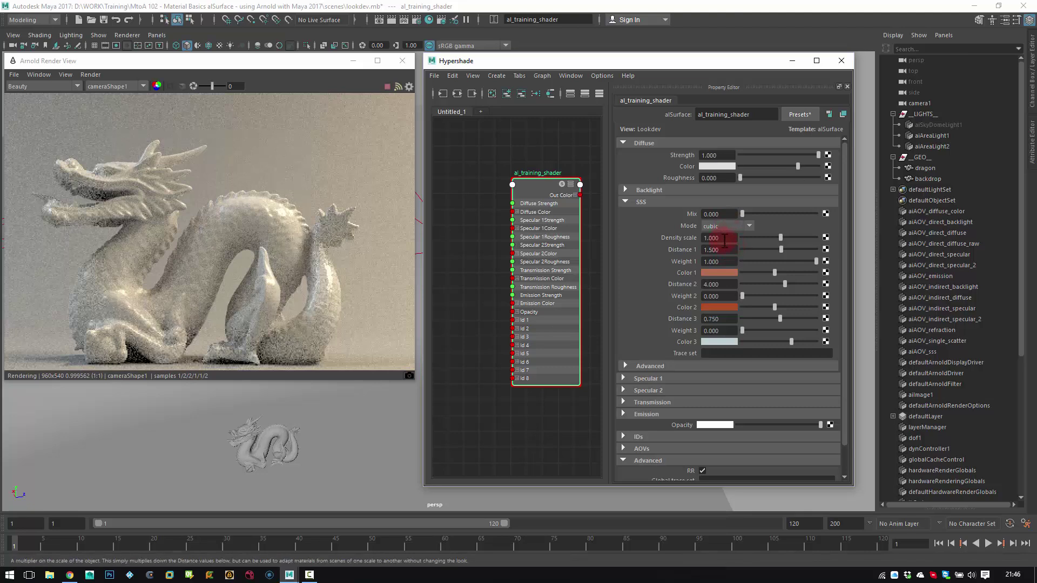
{"action": "double_click", "coordinate": [713, 238]}
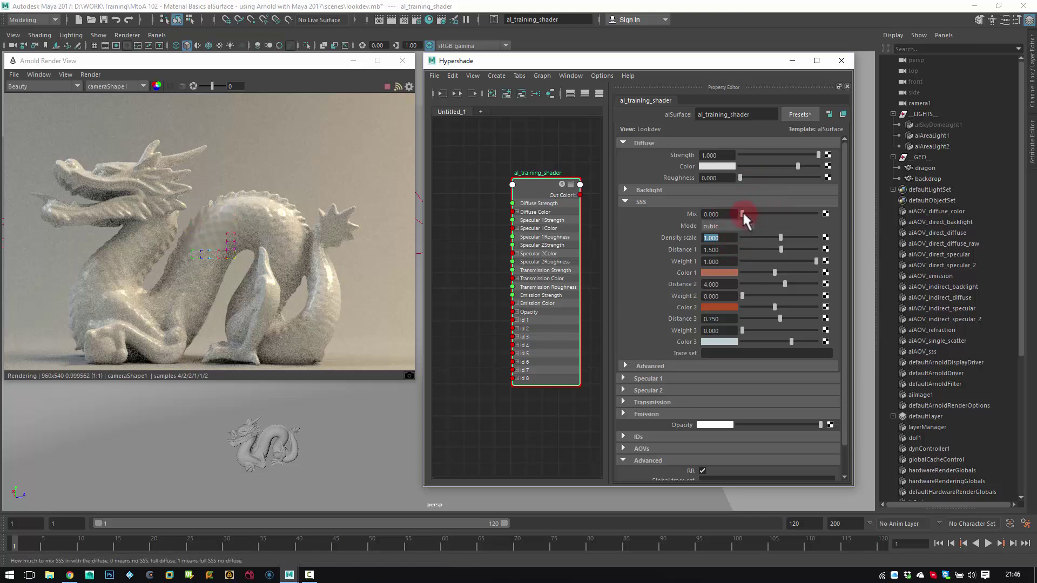
{"action": "left_click_drag", "start_coordinate": [742, 211], "coordinate": [841, 215]}
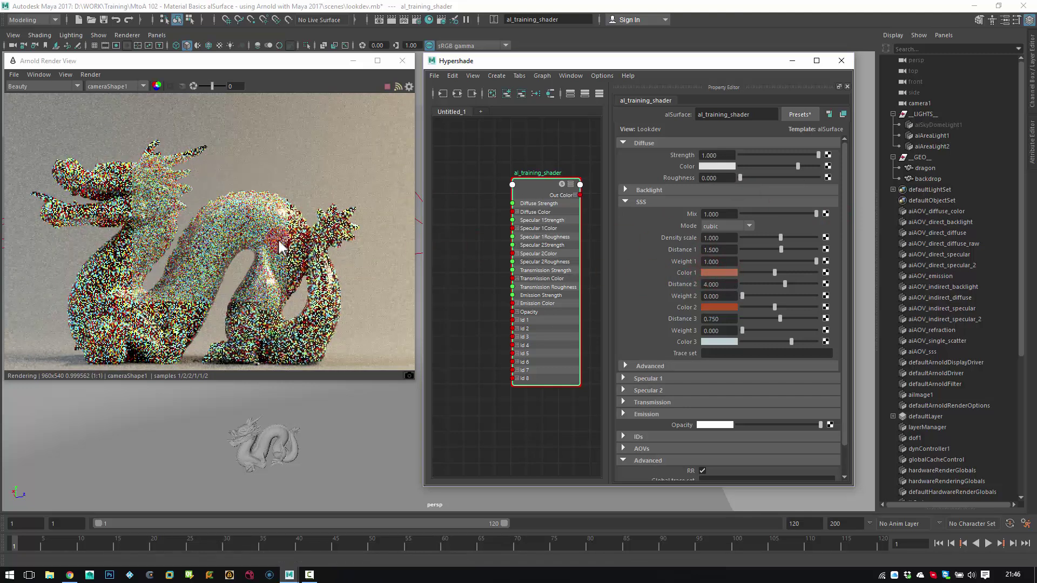
Step: Limit the live render to a crop region around the dragon's head and desaturate SSS Color 1 to a neutral grey
{"action": "left_click", "coordinate": [186, 142]}
{"action": "left_click_drag", "start_coordinate": [102, 117], "coordinate": [225, 217]}
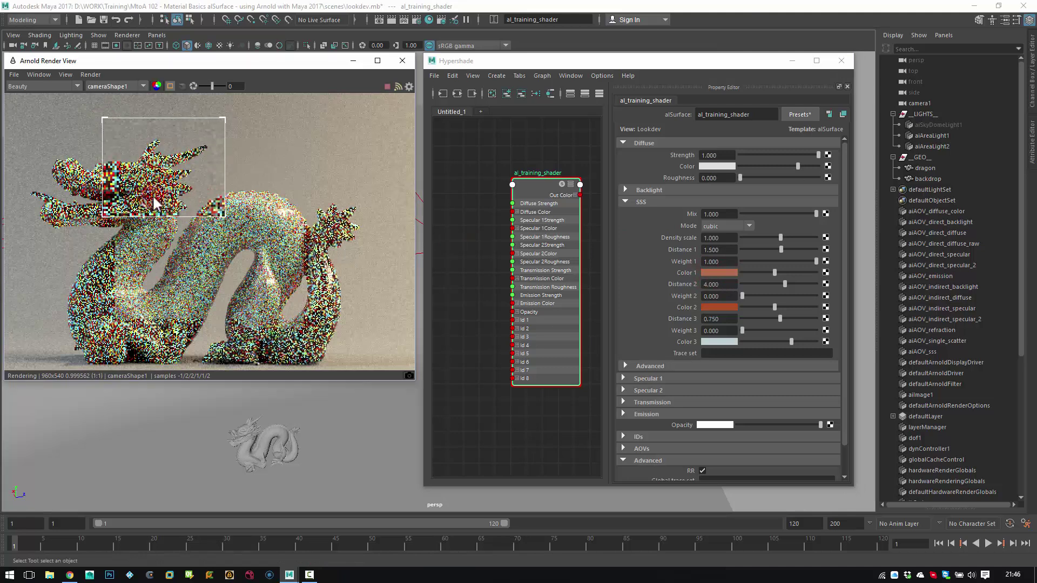
{"action": "left_click", "coordinate": [719, 273]}
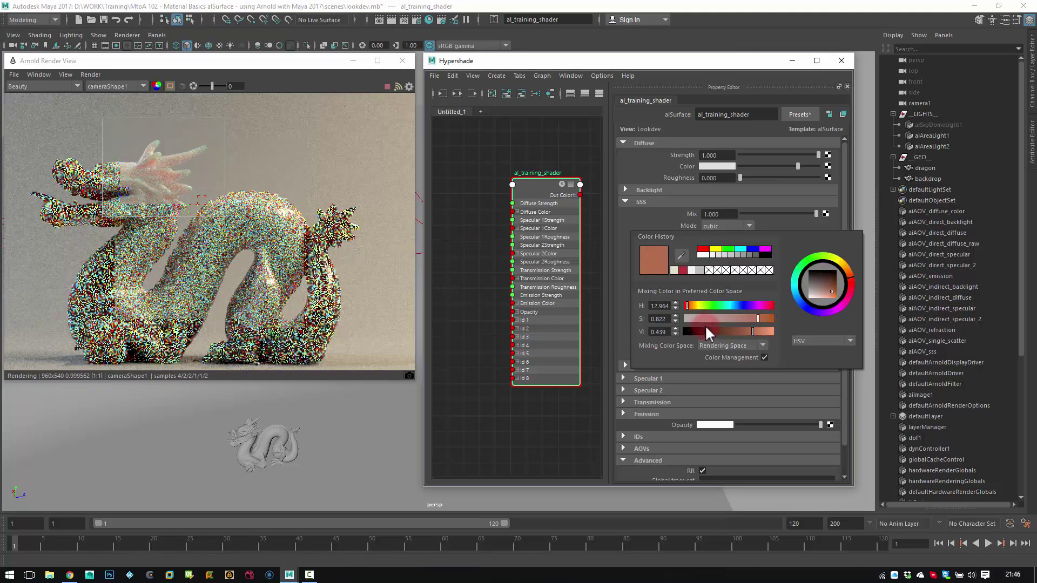
{"action": "left_click_drag", "start_coordinate": [705, 322], "coordinate": [679, 319]}
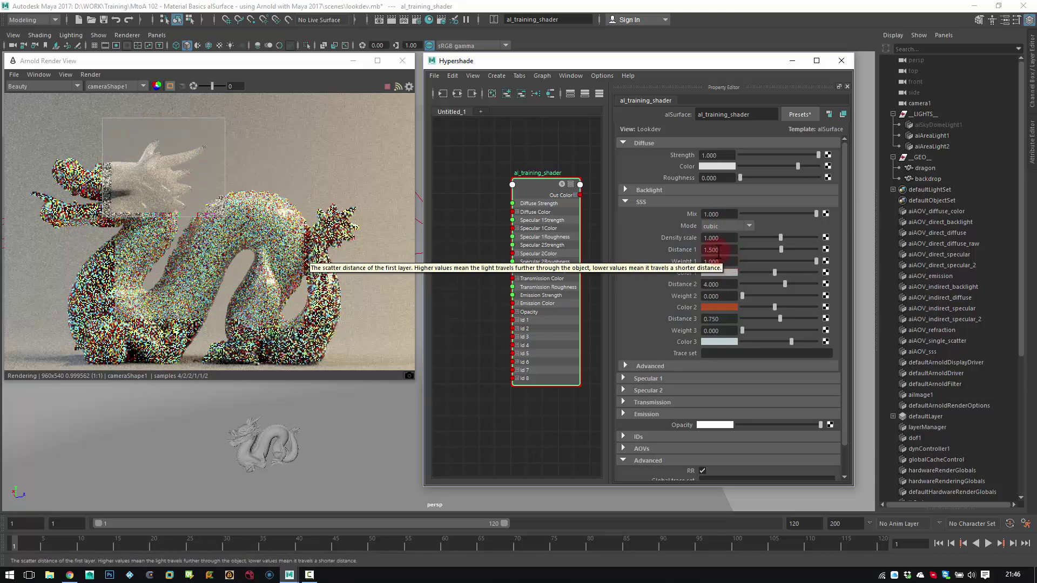
Step: Frame the dragon in the perspective view and create a polygon cube next to it as a scale reference
{"action": "left_click_drag", "start_coordinate": [309, 189], "coordinate": [719, 219]}
{"action": "left_click", "coordinate": [265, 456]}
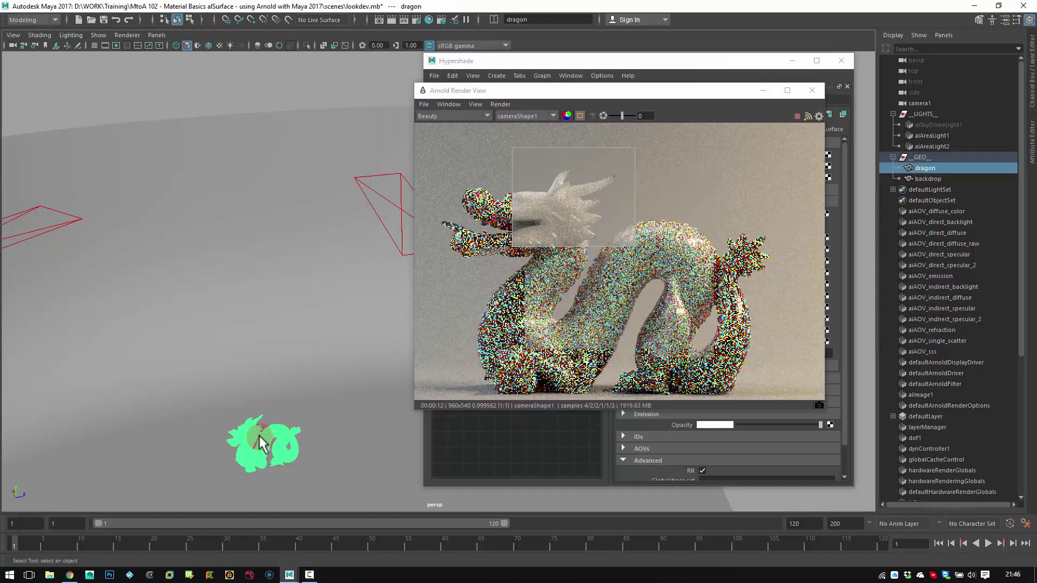
{"action": "key", "text": "f"}
{"action": "left_click_drag", "start_coordinate": [322, 350], "coordinate": [158, 270], "text": "alt"}
{"action": "key", "text": "4"}
{"action": "left_click", "coordinate": [153, 229]}
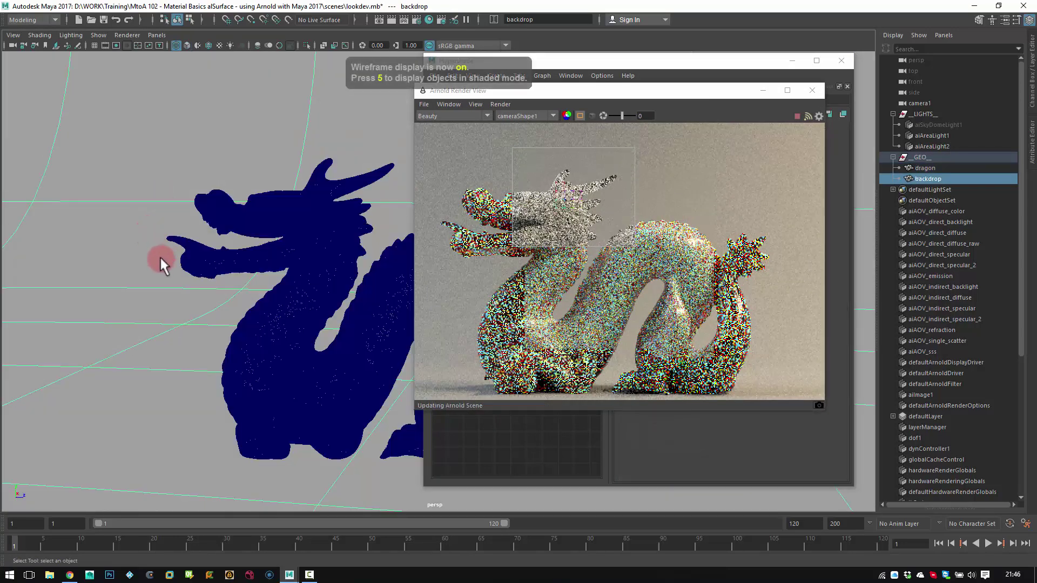
{"action": "right_click", "coordinate": [154, 252], "text": "shift"}
{"action": "left_click", "coordinate": [156, 282]}
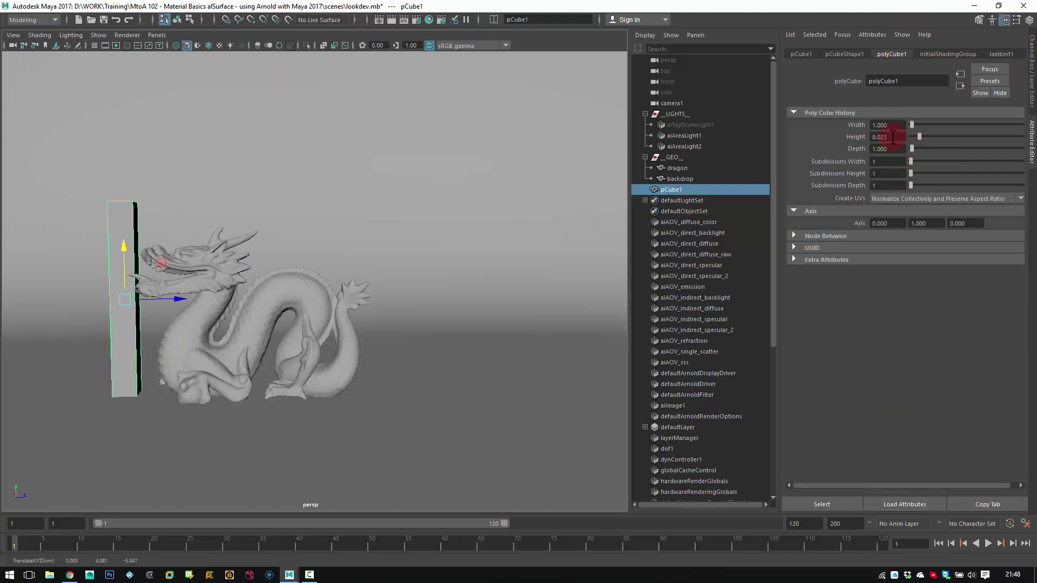
Step: Set the cube's height to 1.5 and move it above the dragon's back behind the horns, at about Y 6.15 and Z 0.98
{"action": "left_click_drag", "start_coordinate": [123, 250], "coordinate": [121, 253]}
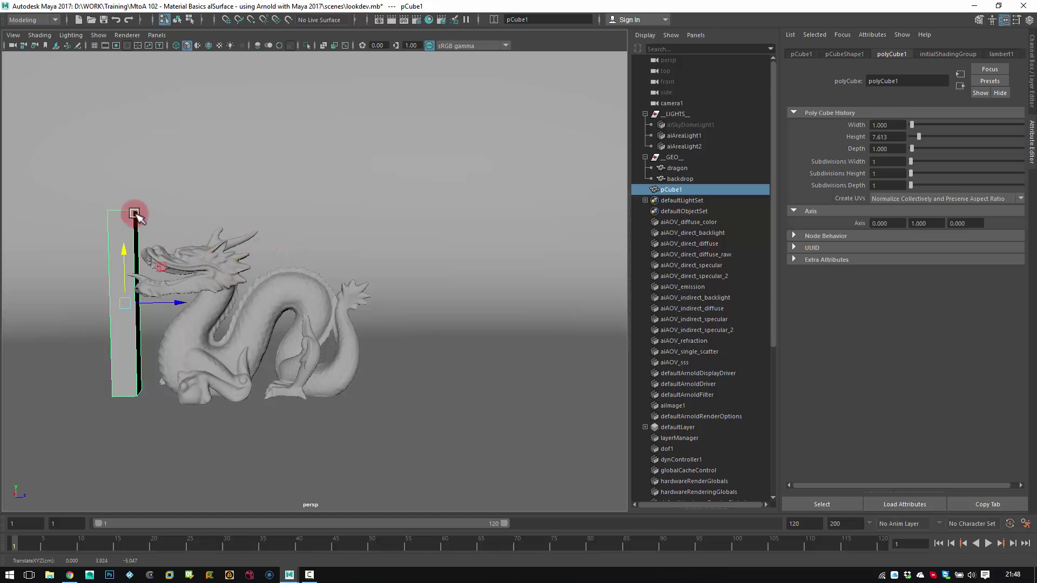
{"action": "double_click", "coordinate": [877, 136]}
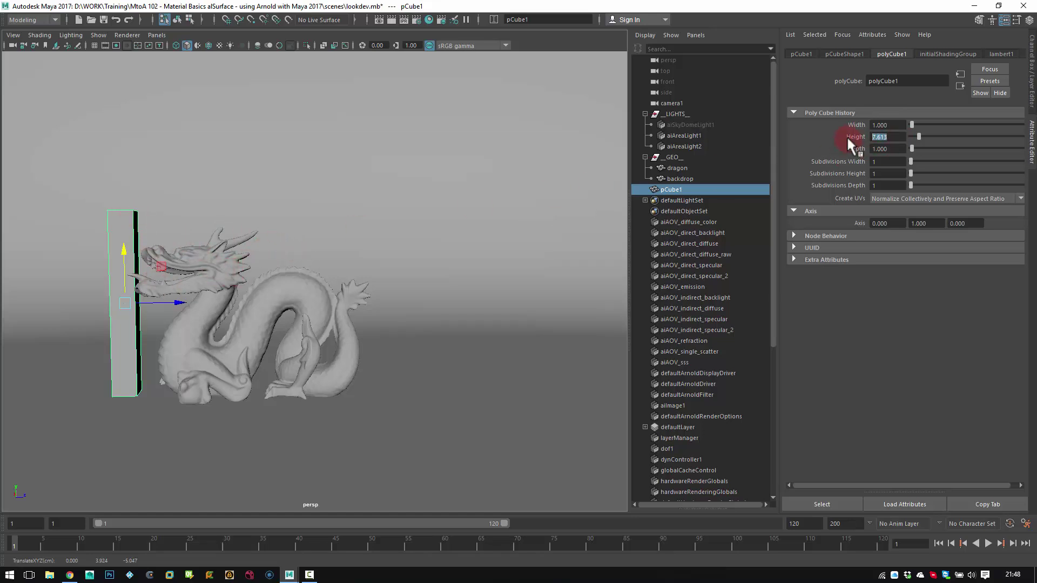
{"action": "type", "text": "1.5"}
{"action": "key", "text": "Return"}
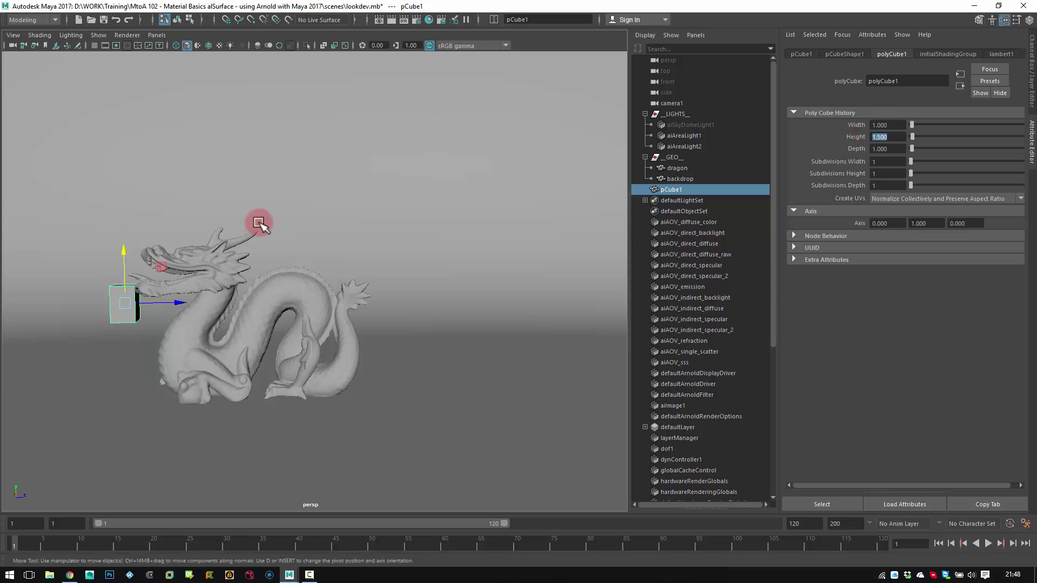
{"action": "middle_click_drag", "start_coordinate": [153, 277], "coordinate": [301, 221]}
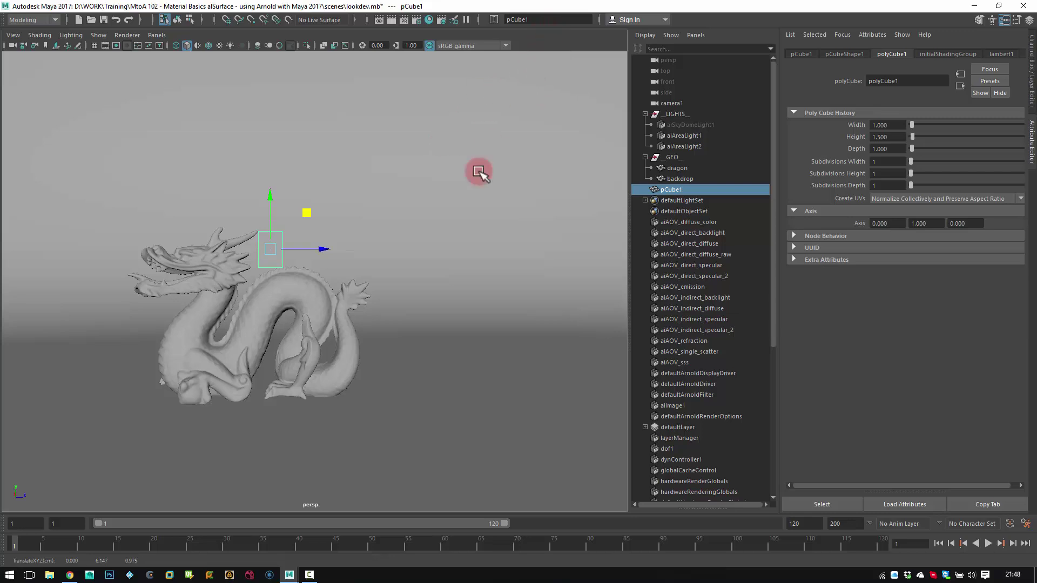
Step: Reopen the Arnold Render View, place it beside the Hypershade and raise al_training_shader's SSS density scale
{"action": "key", "text": "space"}
{"action": "left_click", "coordinate": [542, 146]}
{"action": "left_click", "coordinate": [553, 176]}
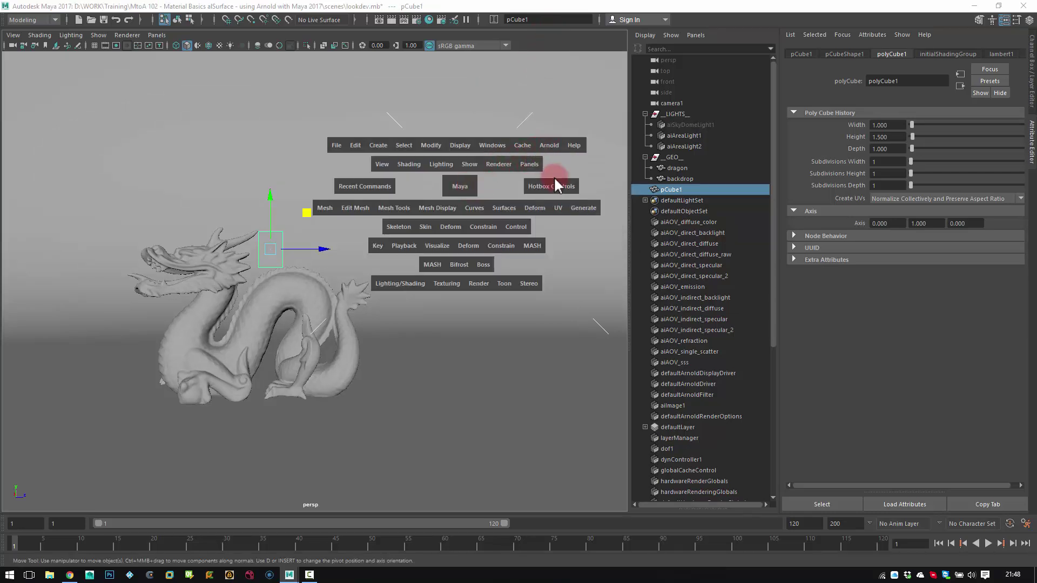
{"action": "left_click_drag", "start_coordinate": [729, 190], "coordinate": [304, 192]}
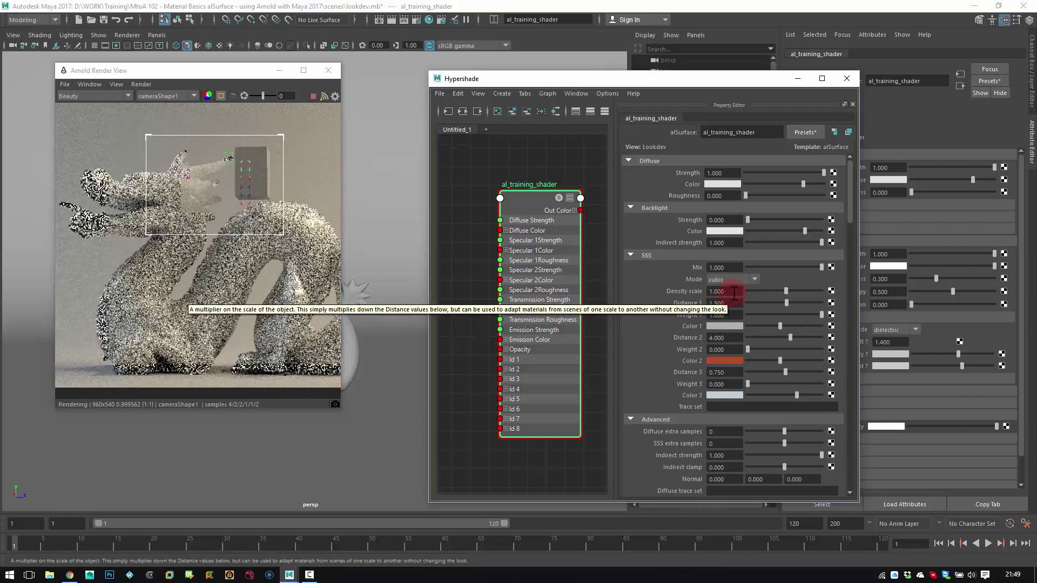
{"action": "left_click_drag", "start_coordinate": [732, 293], "coordinate": [693, 291], "text": "ctrl"}
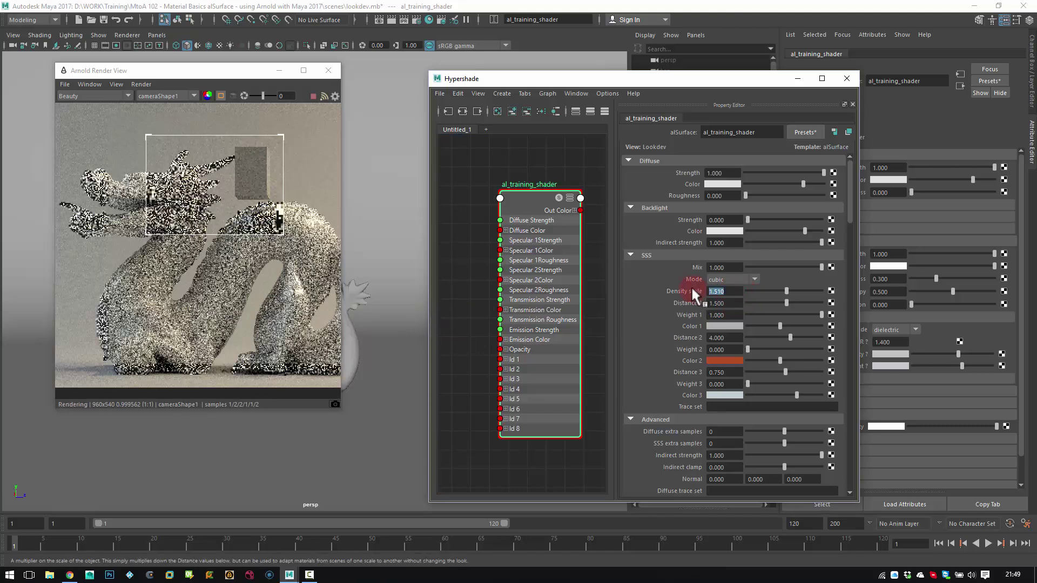
Step: Set the SSS density scale to 10 and store a snapshot of the render for comparison
{"action": "type", "text": "10"}
{"action": "key", "text": "Return"}
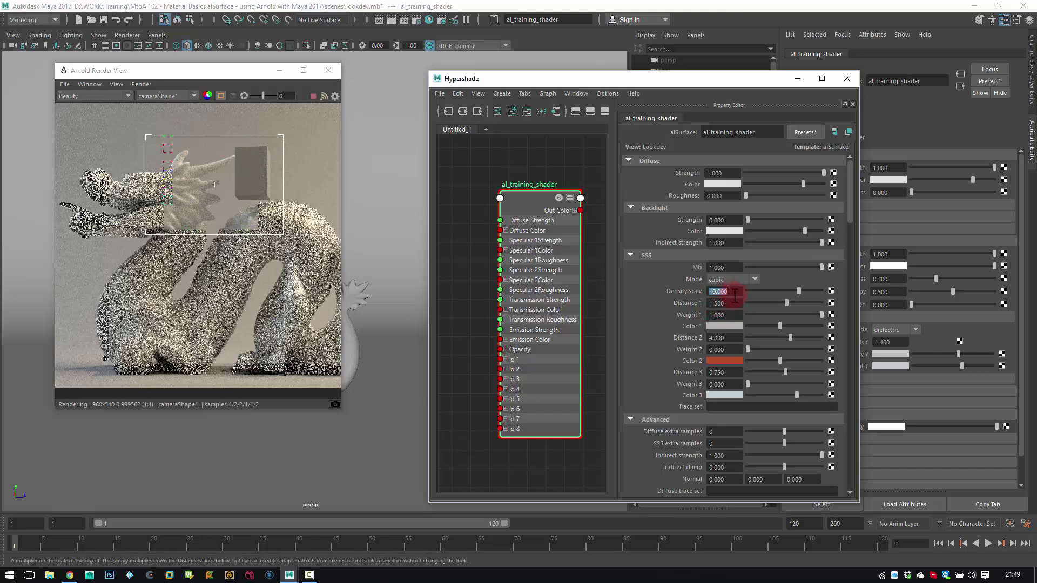
{"action": "left_click", "coordinate": [335, 404]}
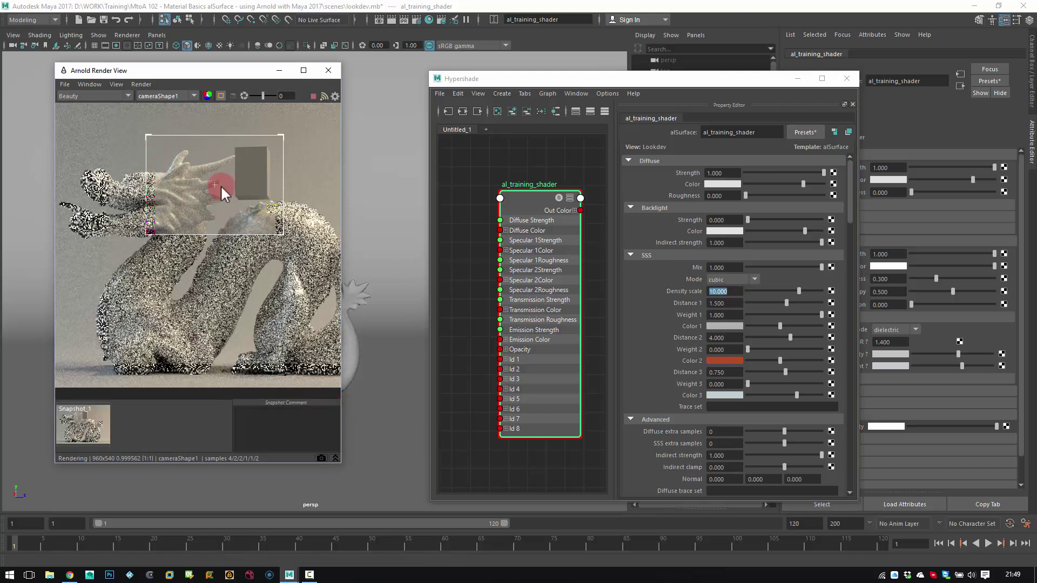
Step: Set the SSS density scale back to 1 and Distance 1 to 0.15
{"action": "left_click", "coordinate": [690, 287]}
{"action": "type", "text": "1"}
{"action": "key", "text": "Return"}
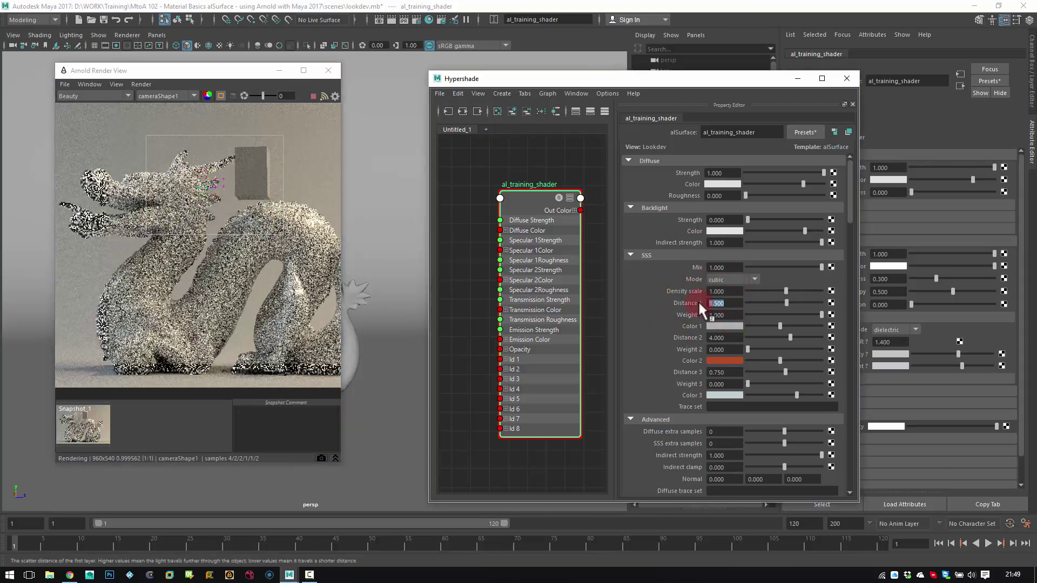
{"action": "left_click", "coordinate": [706, 305]}
{"action": "type", "text": "0."}
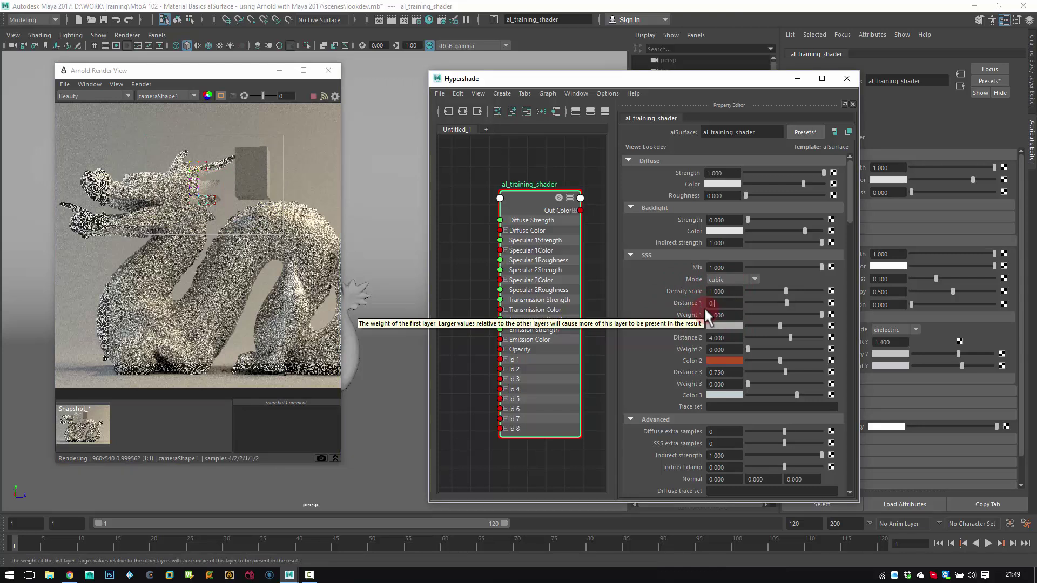
{"action": "type", "text": "15"}
{"action": "key", "text": "Return"}
Step: Compare the stored snapshot with the live render of the dragon's horns
{"action": "left_click", "coordinate": [222, 170]}
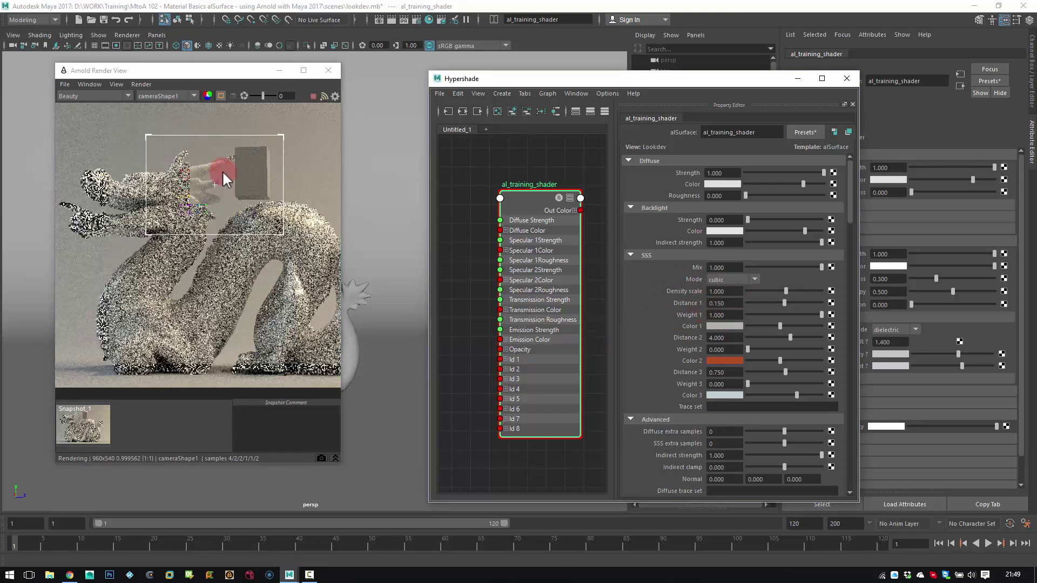
{"action": "left_click", "coordinate": [88, 427]}
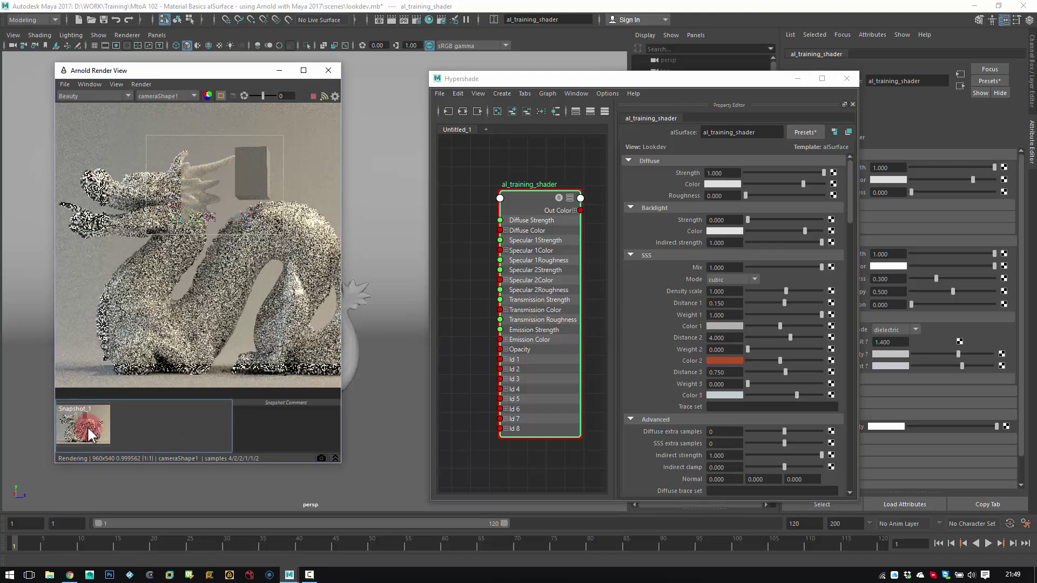
{"action": "left_click", "coordinate": [693, 303]}
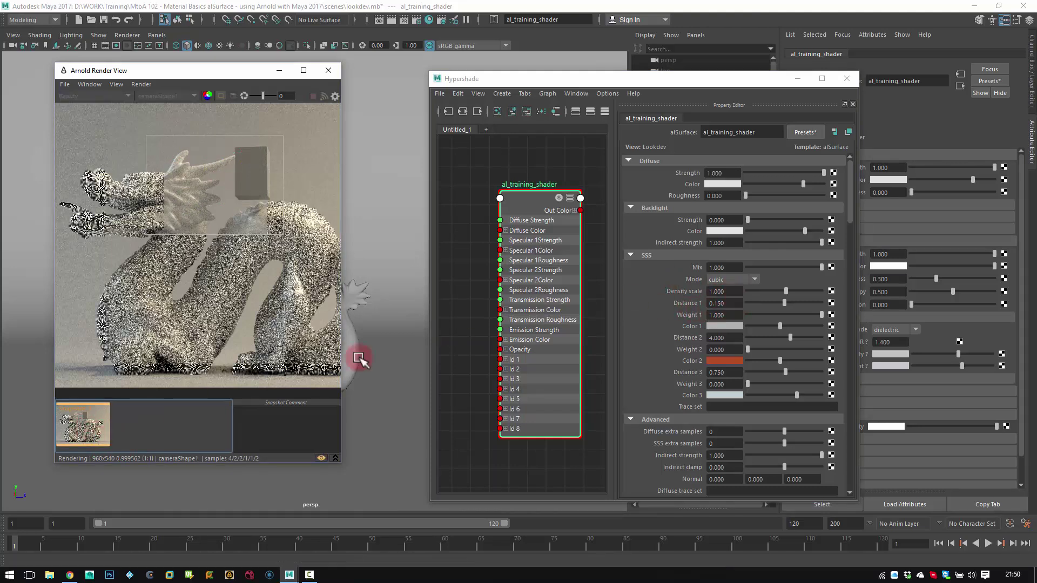
{"action": "left_click", "coordinate": [99, 417]}
{"action": "left_click", "coordinate": [169, 349]}
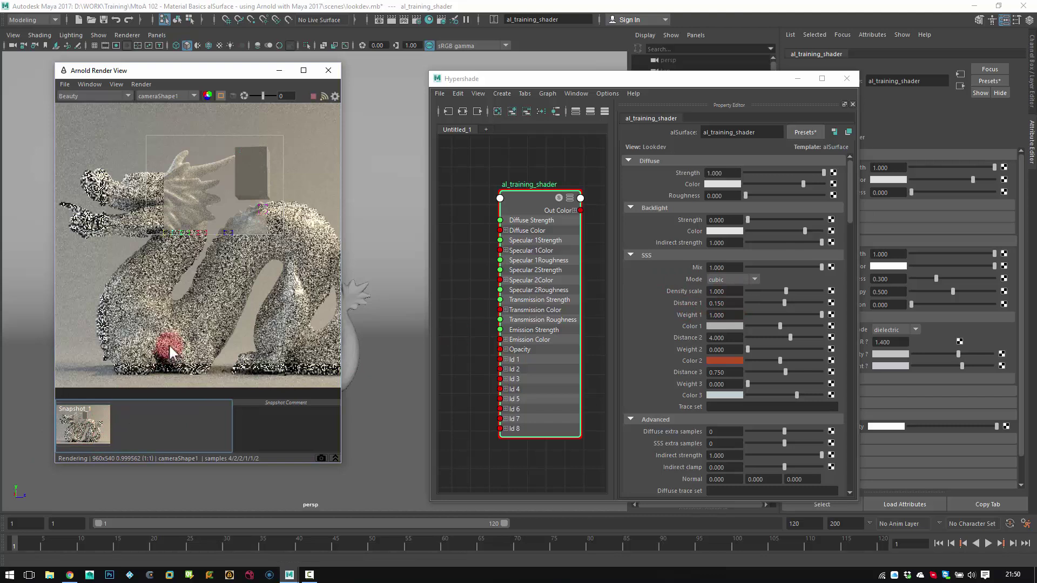
{"action": "left_click", "coordinate": [732, 313]}
{"action": "left_click", "coordinate": [295, 194]}
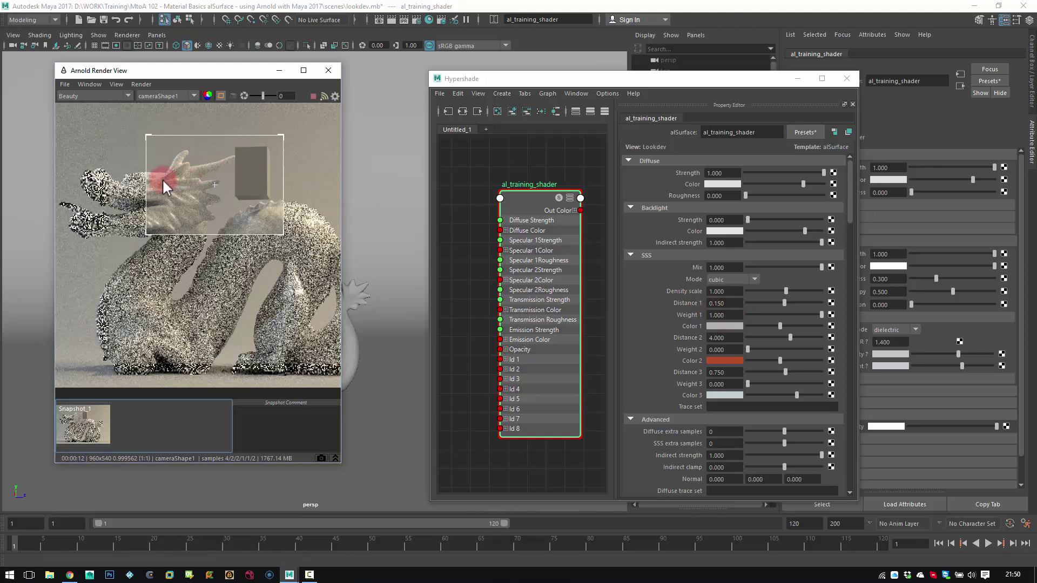
Step: Set SSS Distance 1 to 0.5 and move the render crop region onto the dragon's arched back
{"action": "left_click", "coordinate": [719, 303]}
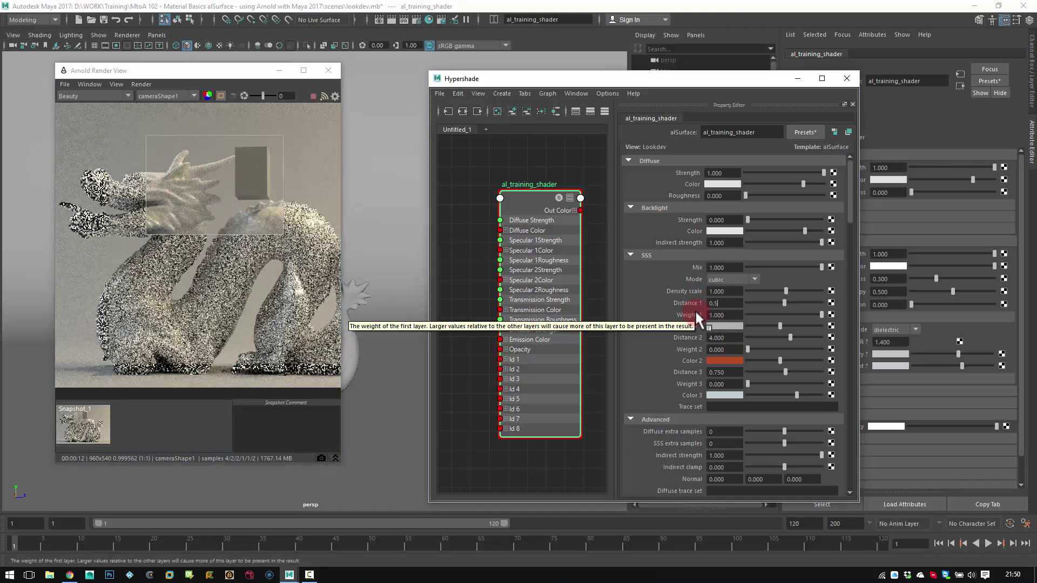
{"action": "type", "text": "0.5"}
{"action": "key", "text": "Return"}
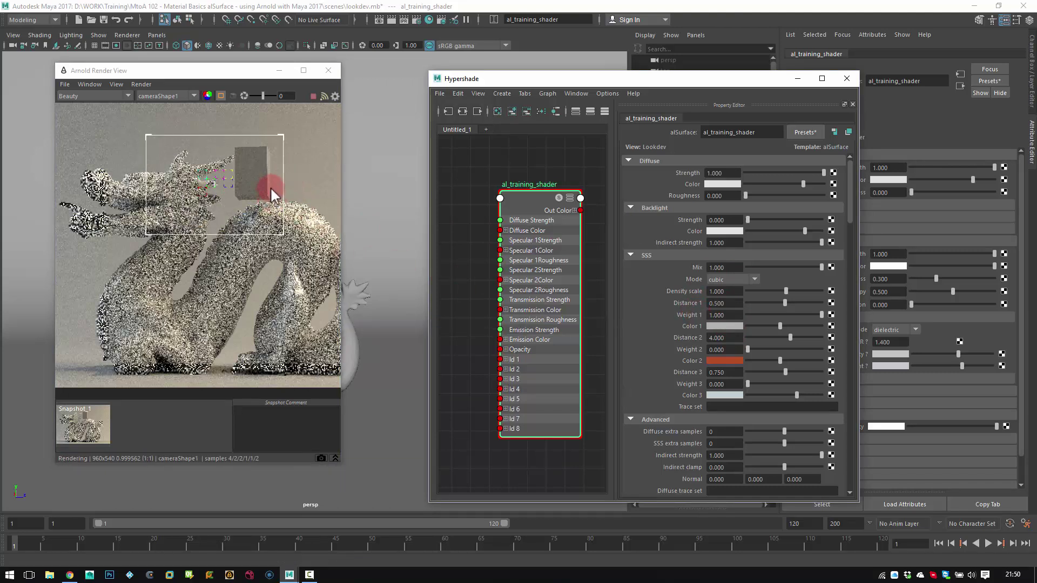
{"action": "left_click_drag", "start_coordinate": [223, 184], "coordinate": [325, 290]}
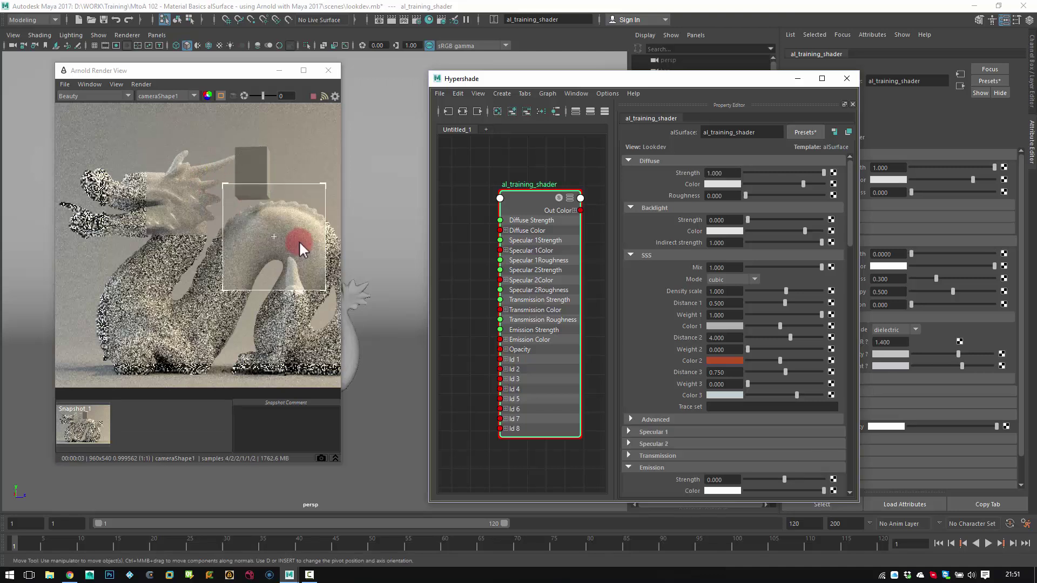
Step: Raise the SSS samples to 4 in the render settings and redraw the crop region around the dragon's horns
{"action": "left_click", "coordinate": [468, 25]}
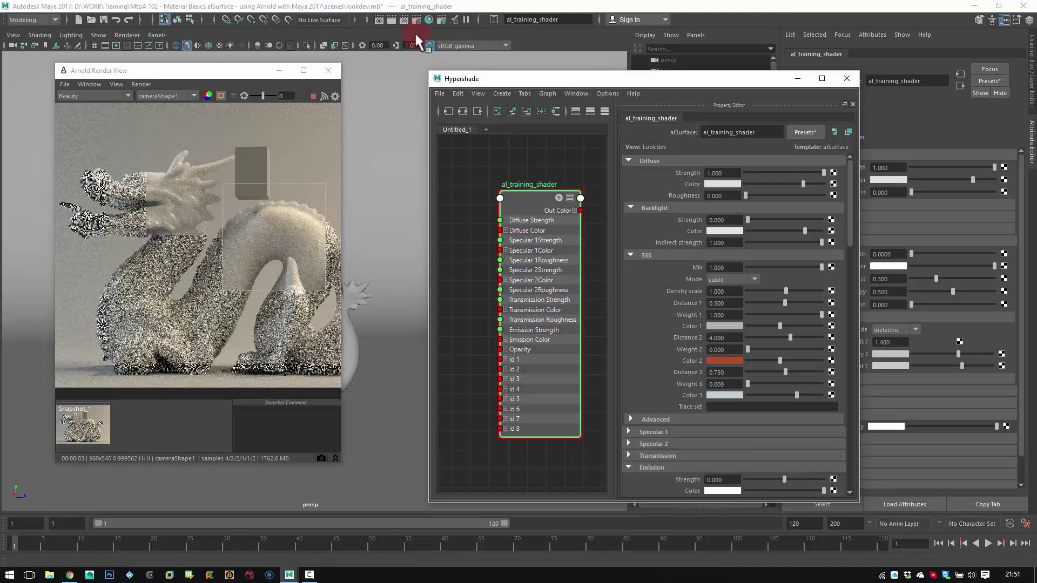
{"action": "left_click", "coordinate": [417, 19]}
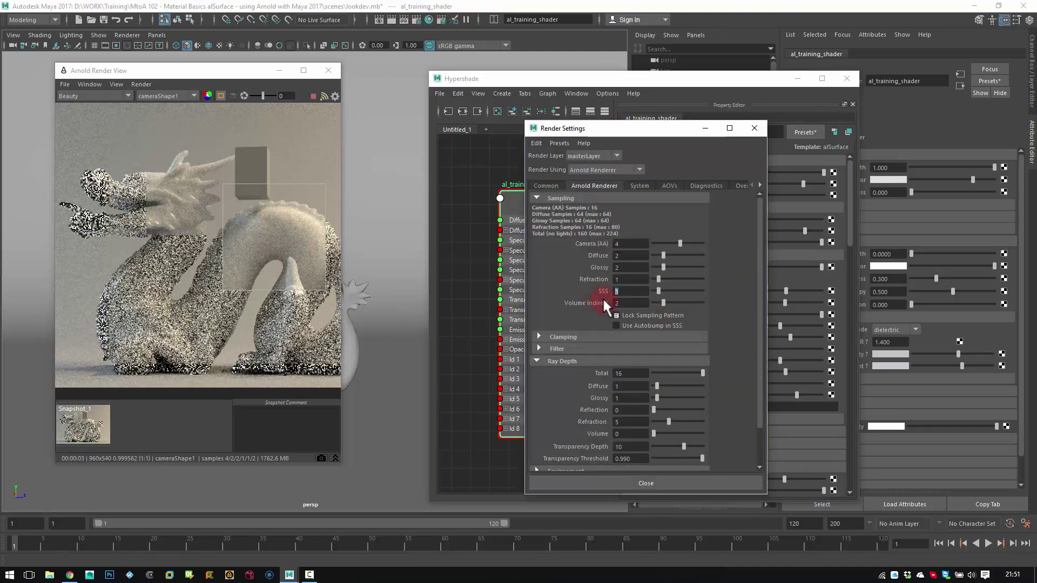
{"action": "type", "text": "4"}
{"action": "key", "text": "Return"}
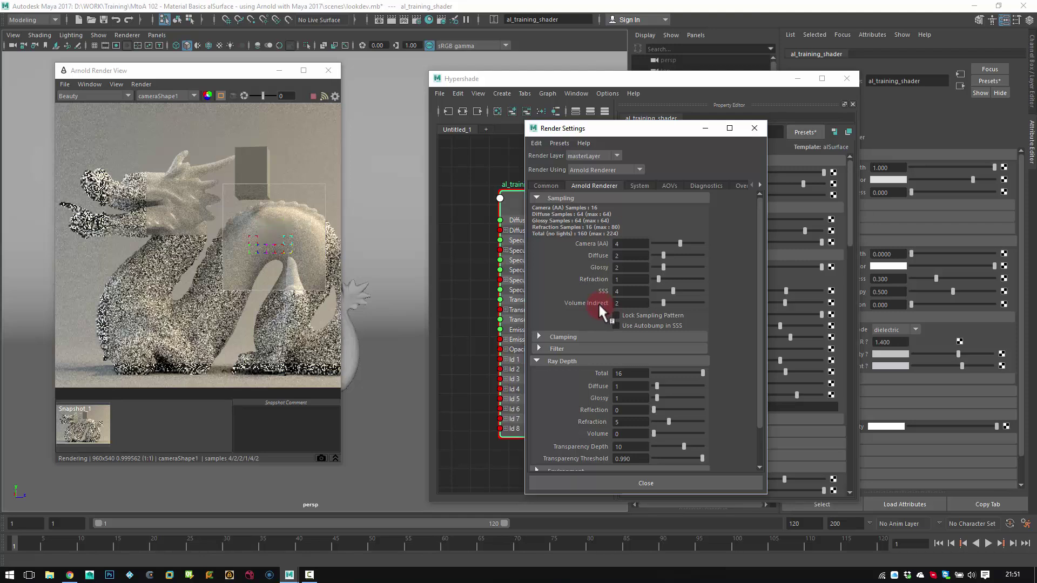
{"action": "left_click_drag", "start_coordinate": [288, 292], "coordinate": [199, 244]}
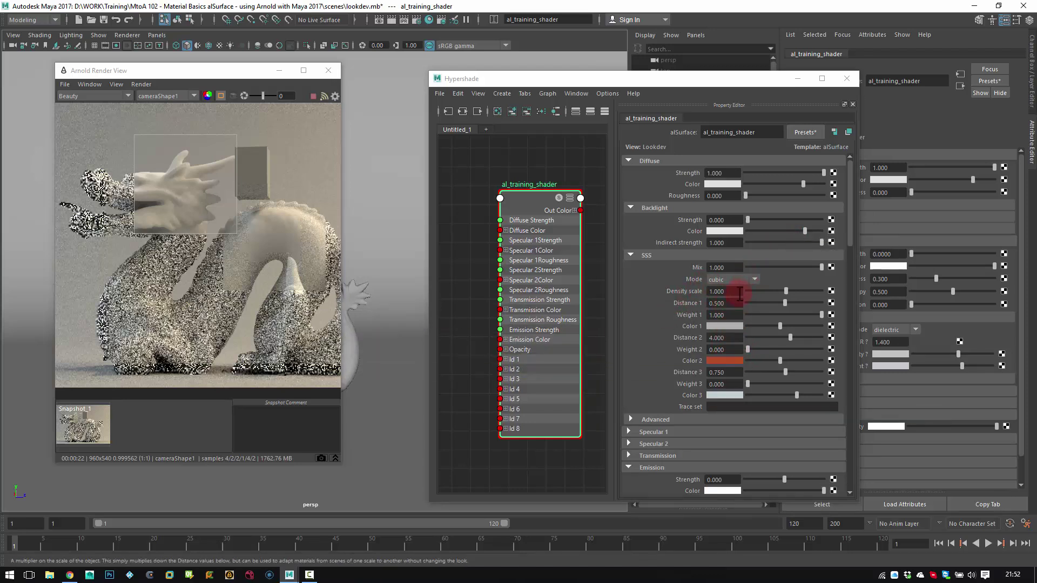
Step: Set SSS Distance 2 to 2 and change Color 2 to pure green
{"action": "left_click", "coordinate": [714, 338]}
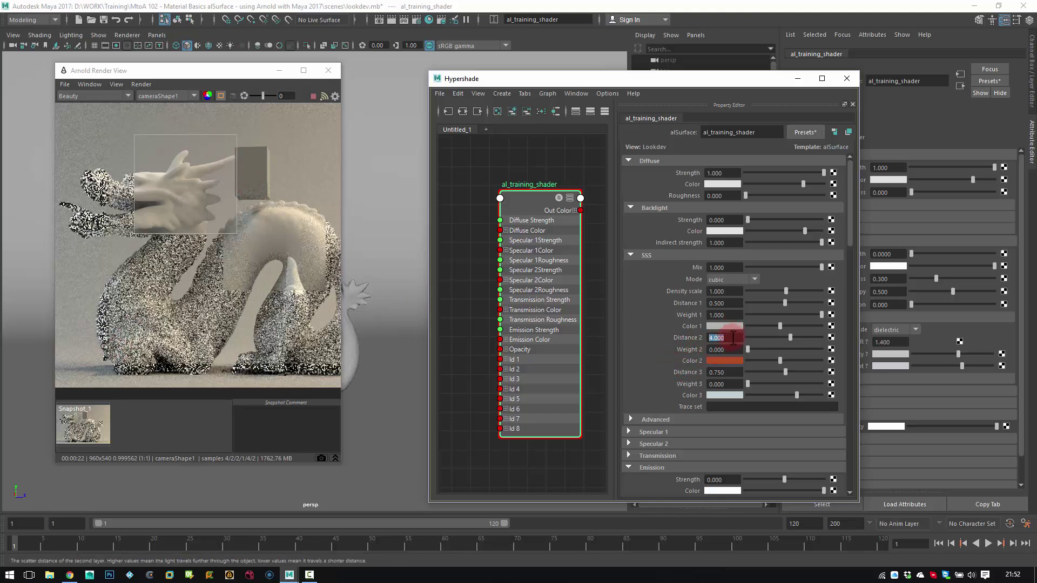
{"action": "type", "text": "2"}
{"action": "key", "text": "Return"}
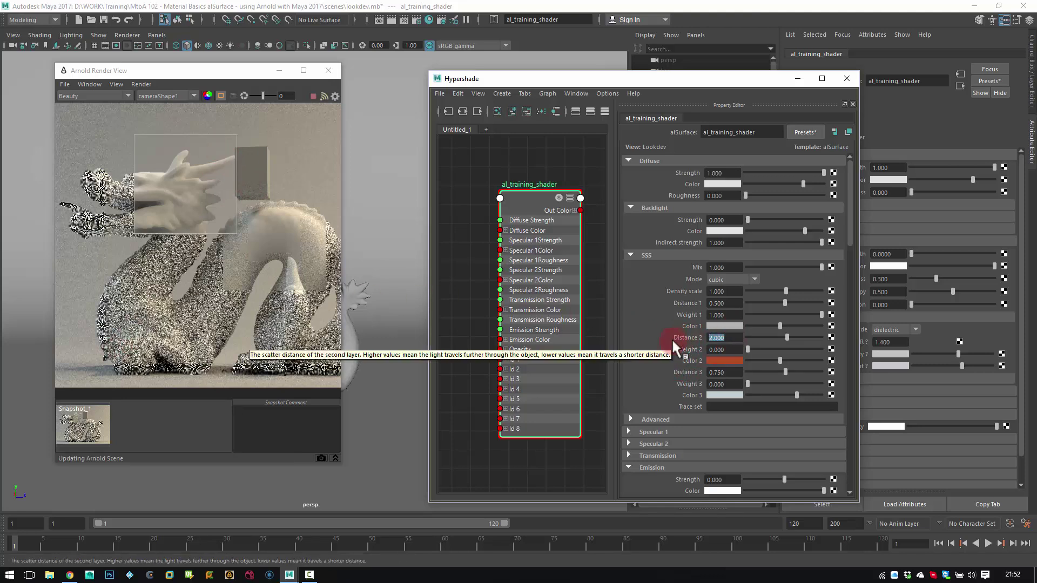
{"action": "left_click", "coordinate": [730, 361]}
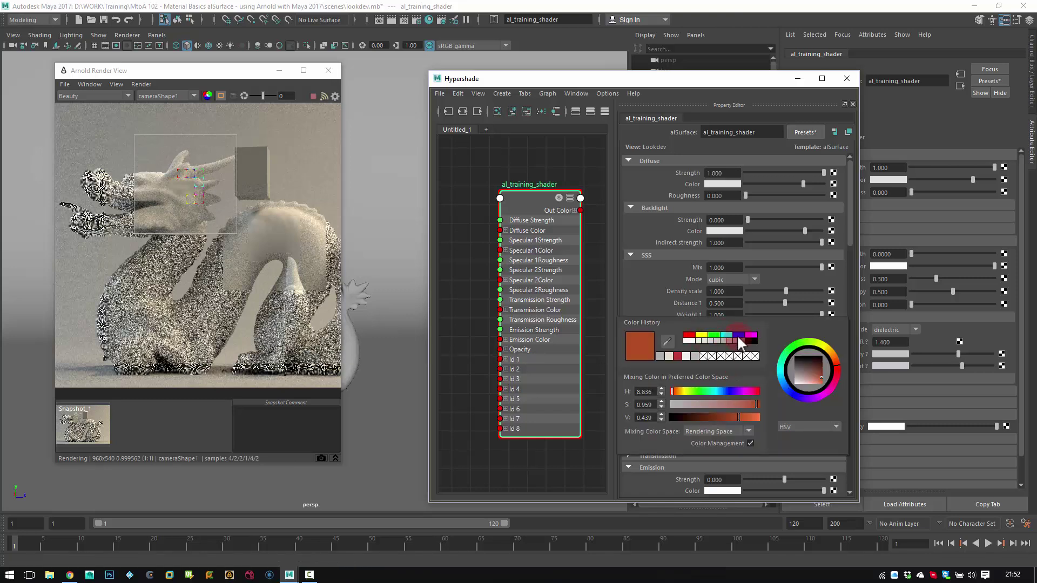
{"action": "left_click", "coordinate": [717, 334]}
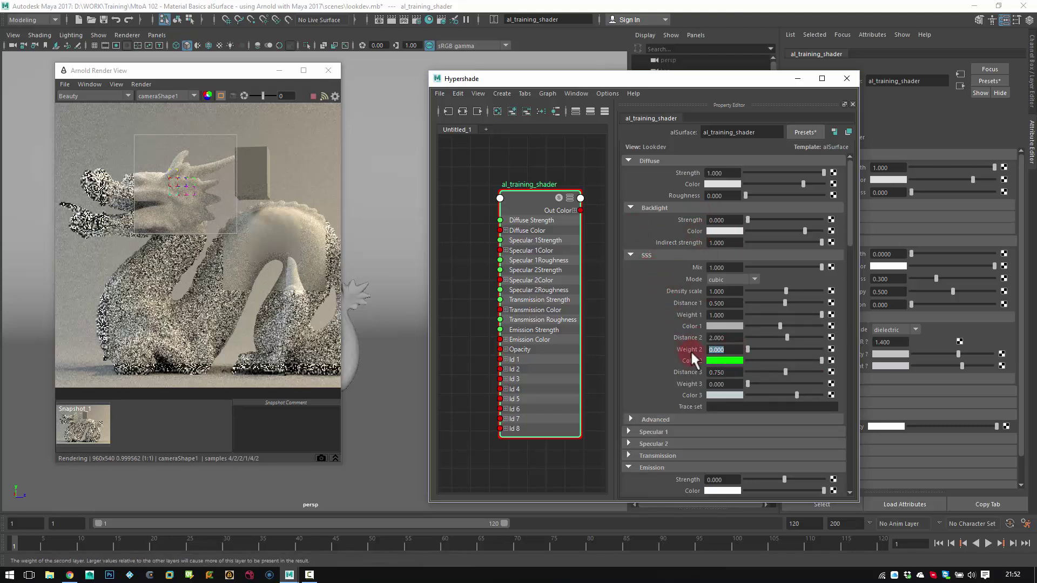
Step: Set SSS Weight 2 to 1 to blend the green second layer into the scattering
{"action": "left_click", "coordinate": [718, 315]}
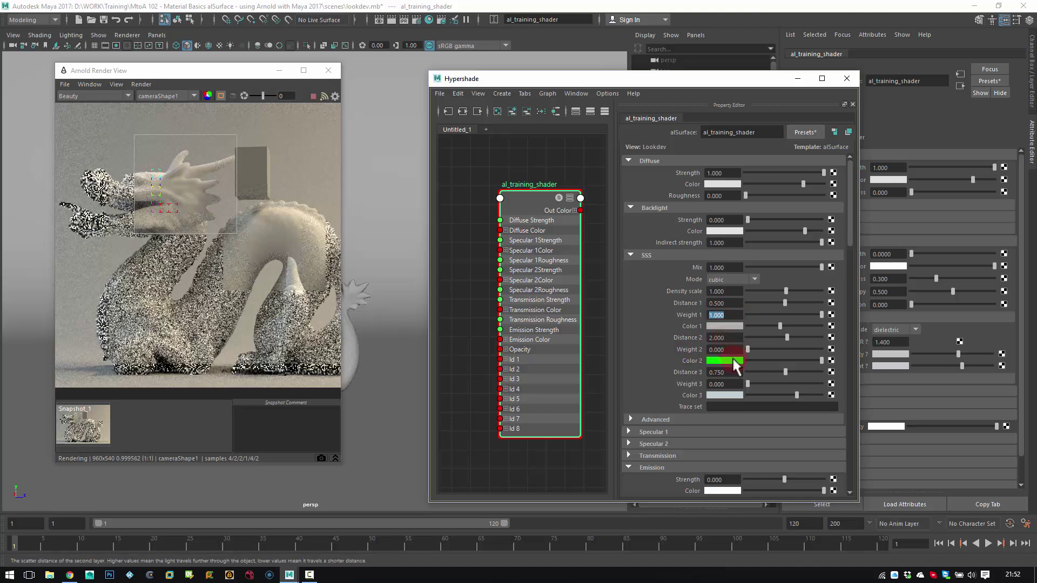
{"action": "left_click", "coordinate": [724, 349]}
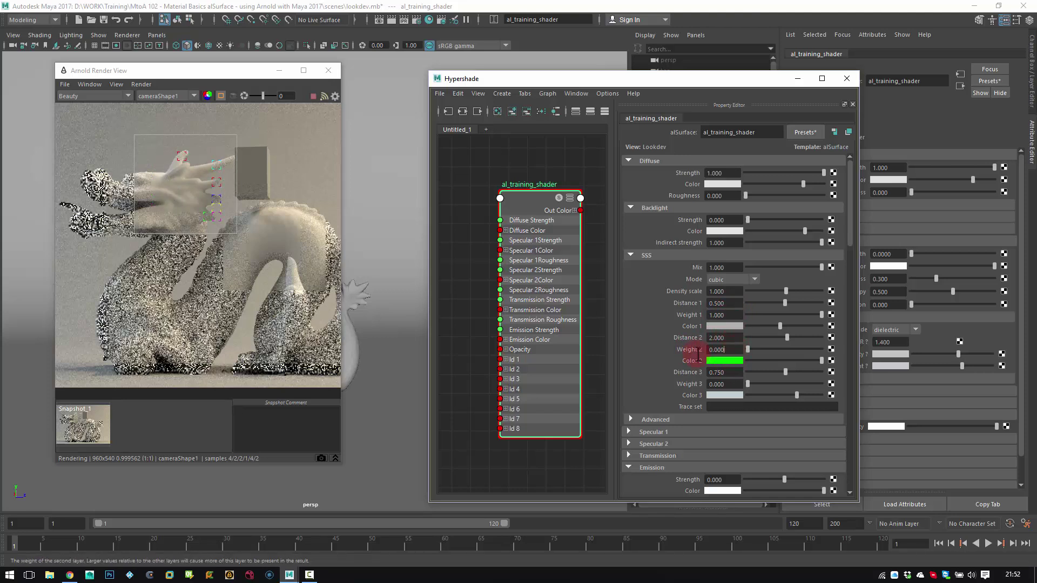
{"action": "left_click", "coordinate": [732, 316]}
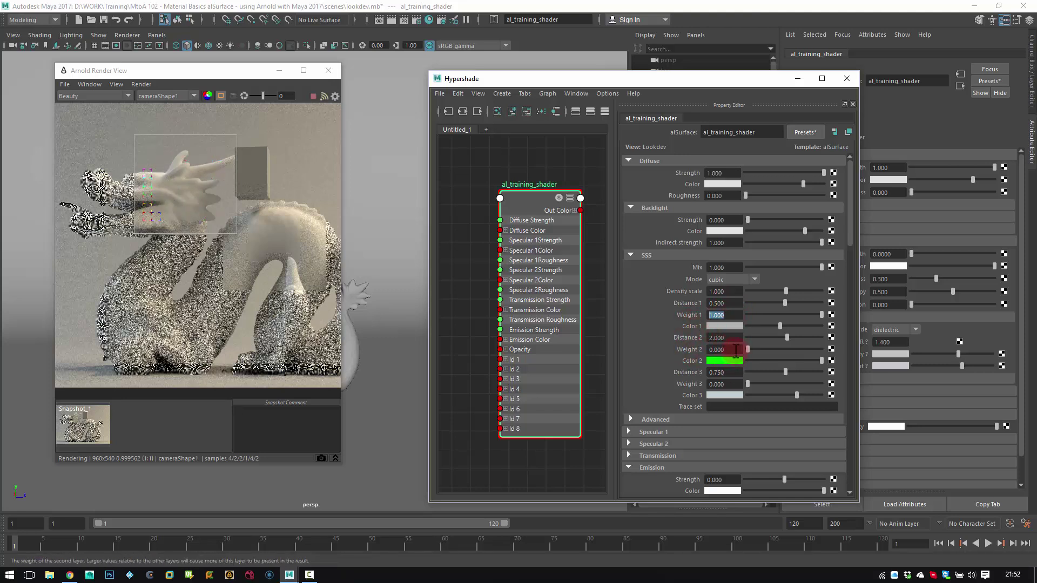
{"action": "left_click_drag", "start_coordinate": [736, 350], "coordinate": [685, 354]}
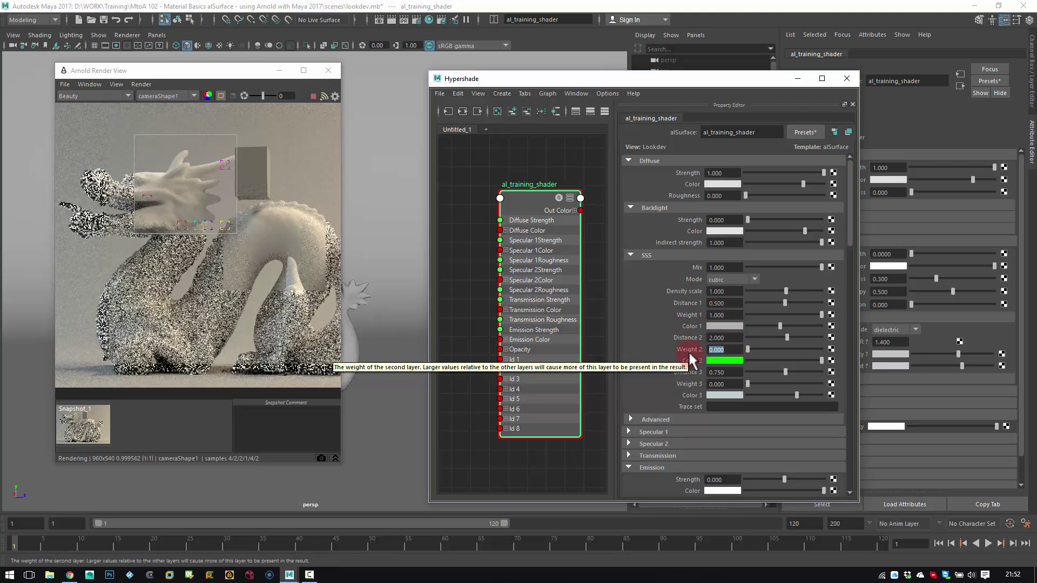
{"action": "type", "text": "1"}
{"action": "key", "text": "Return"}
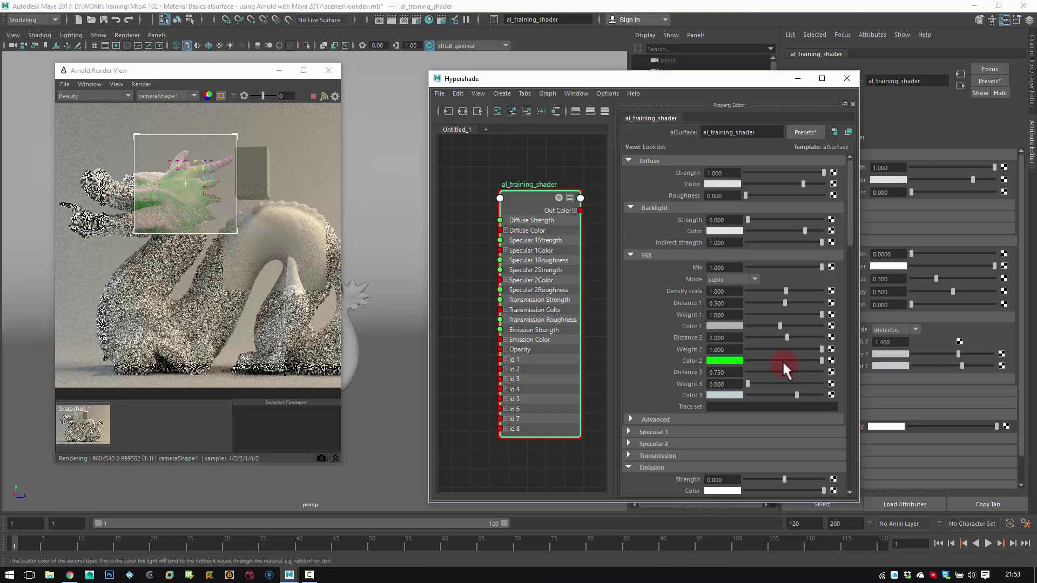
Step: Set SSS Weight 2 back to 0 and darken Color 2 to black
{"action": "left_click_drag", "start_coordinate": [778, 349], "coordinate": [701, 349]}
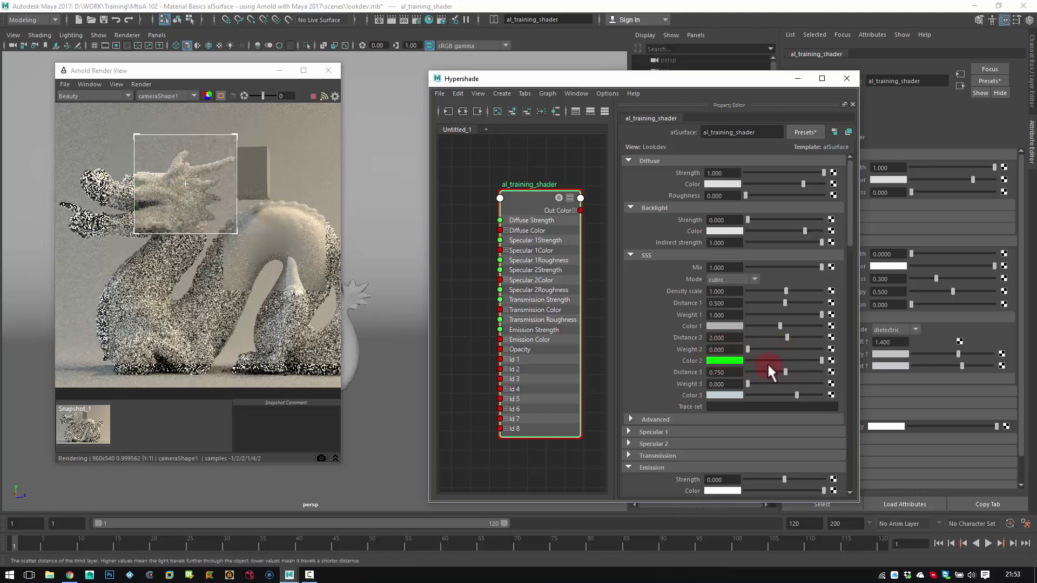
{"action": "left_click_drag", "start_coordinate": [769, 360], "coordinate": [657, 362]}
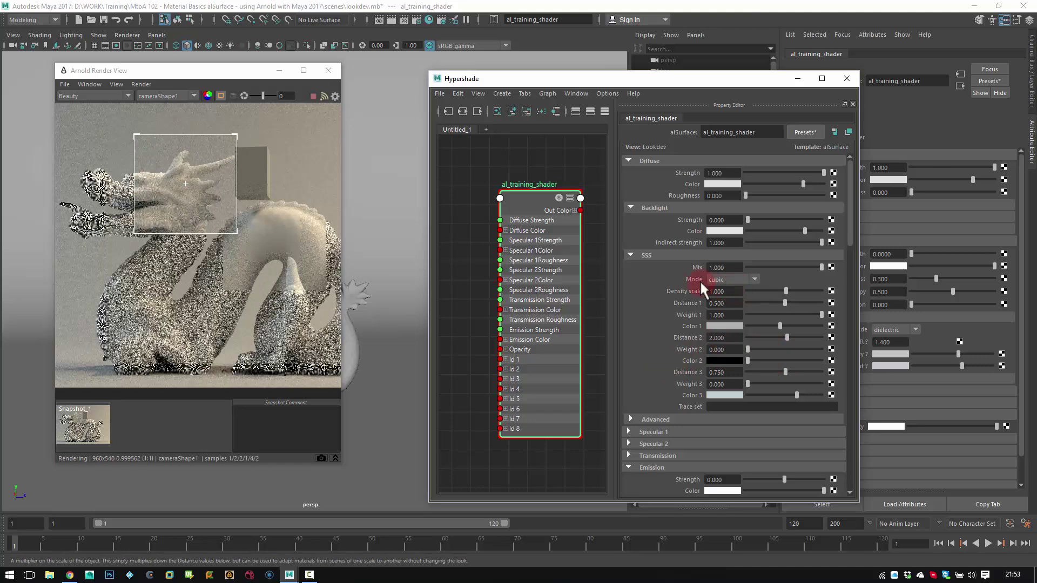
Step: Test the empirical SSS mode on the render and settle on the directional mode
{"action": "left_click", "coordinate": [731, 280]}
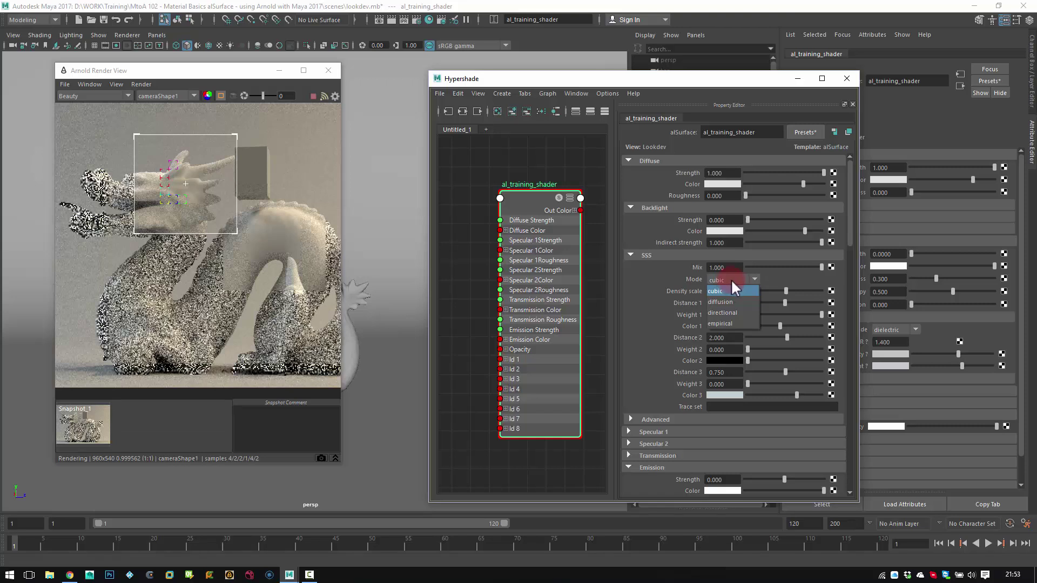
{"action": "left_click", "coordinate": [737, 322]}
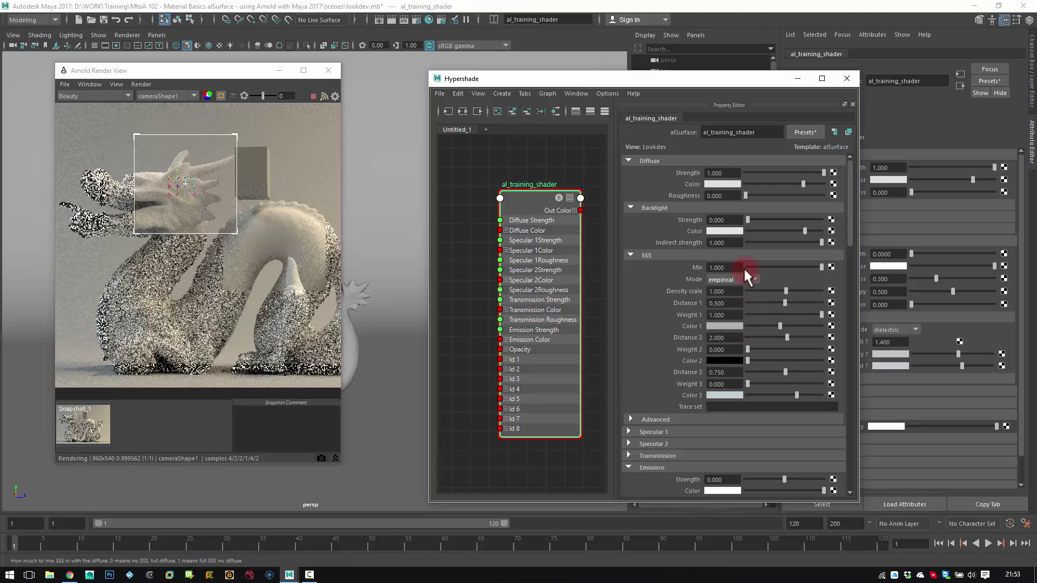
{"action": "left_click", "coordinate": [736, 282]}
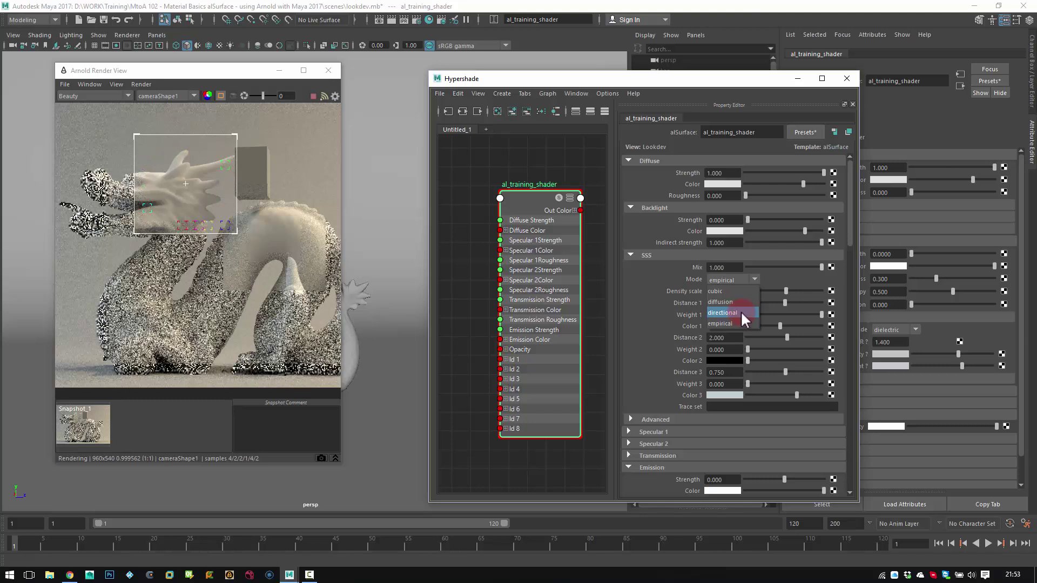
{"action": "left_click", "coordinate": [738, 313]}
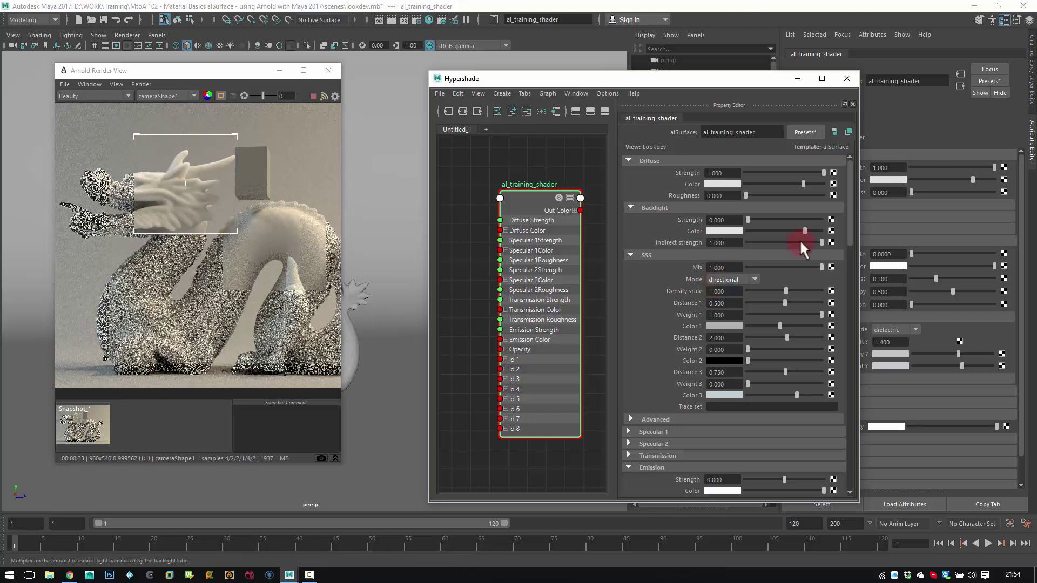
Step: Tint the diffuse color a pale, slightly saturated warm pink
{"action": "left_click", "coordinate": [725, 184]}
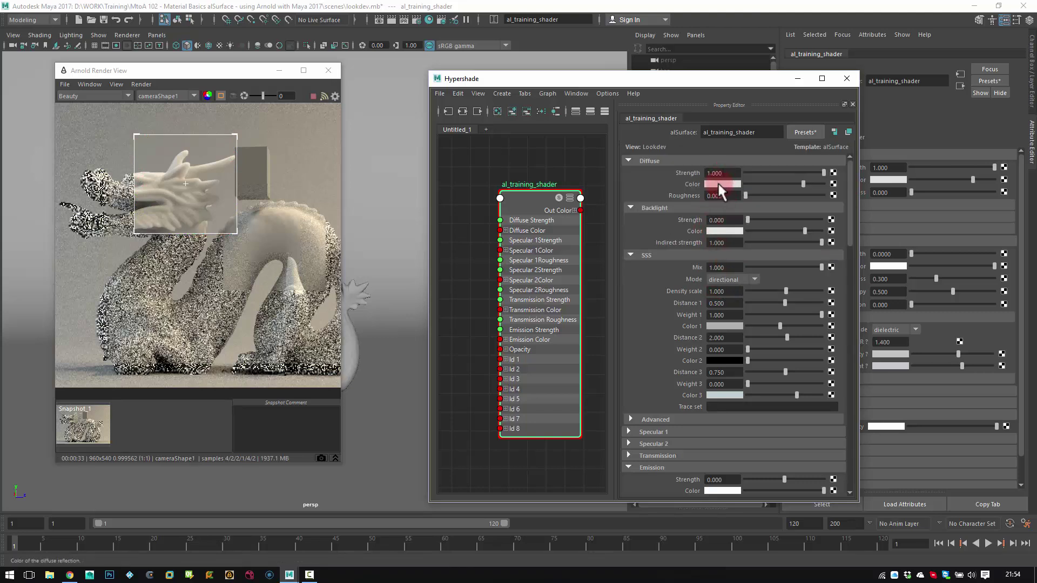
{"action": "left_click", "coordinate": [720, 184]}
{"action": "left_click", "coordinate": [817, 183]}
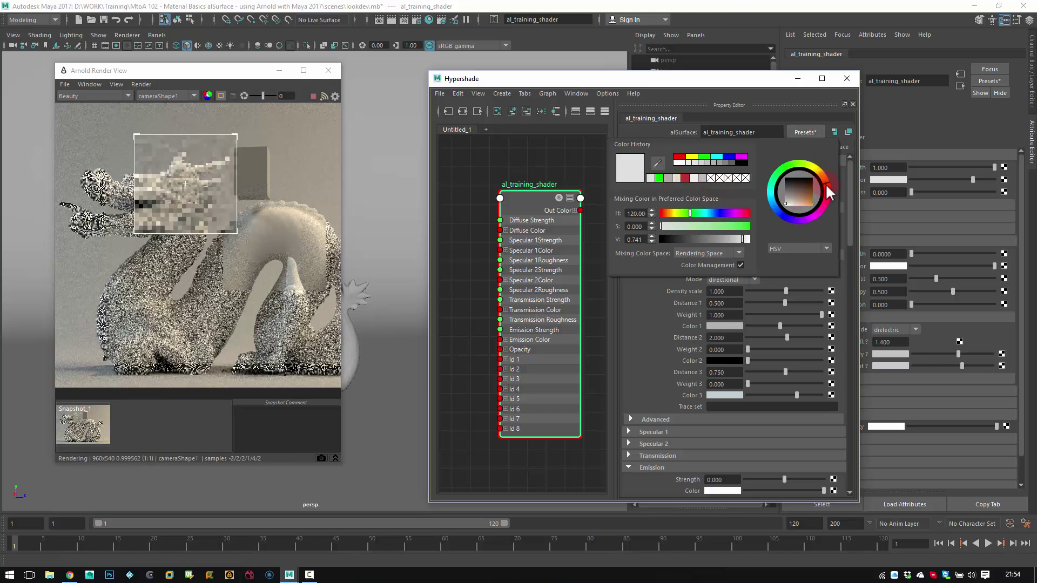
{"action": "left_click_drag", "start_coordinate": [671, 213], "coordinate": [666, 212]}
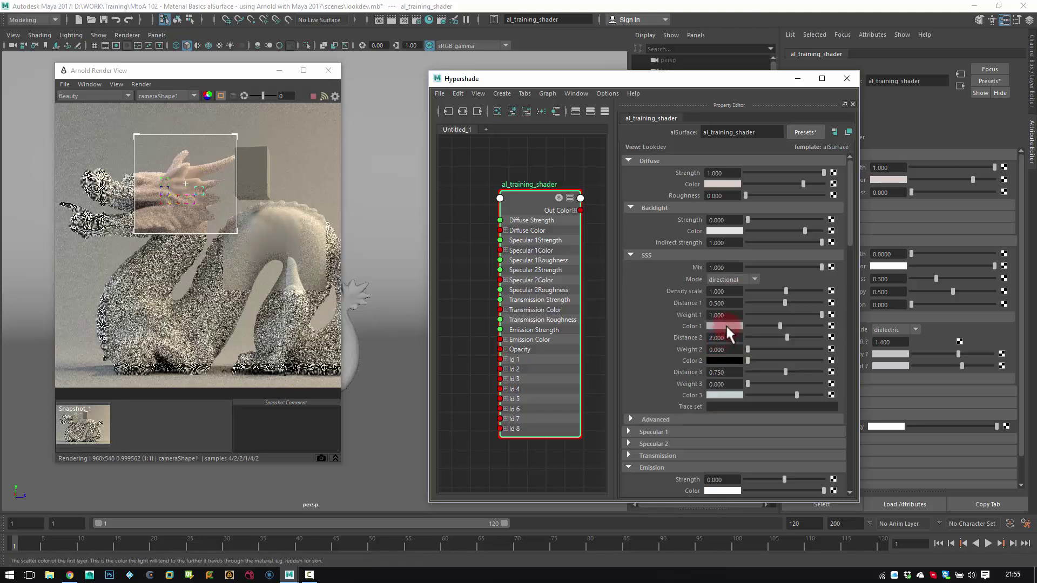
Step: Tint SSS Color 1 a pale, slightly warm pinkish gray and change Color 3 to crimson red
{"action": "left_click", "coordinate": [724, 326]}
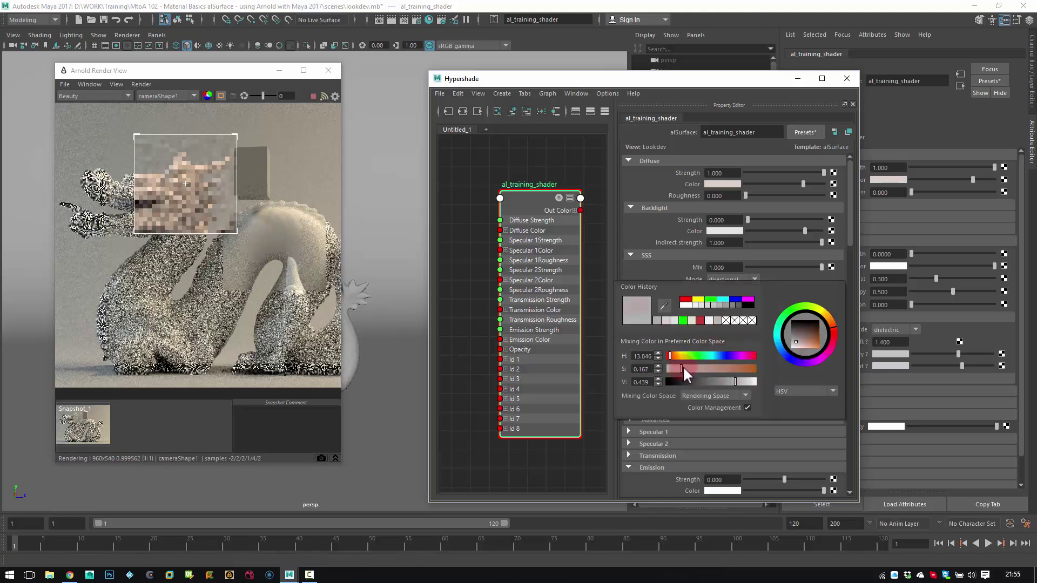
{"action": "left_click", "coordinate": [723, 360]}
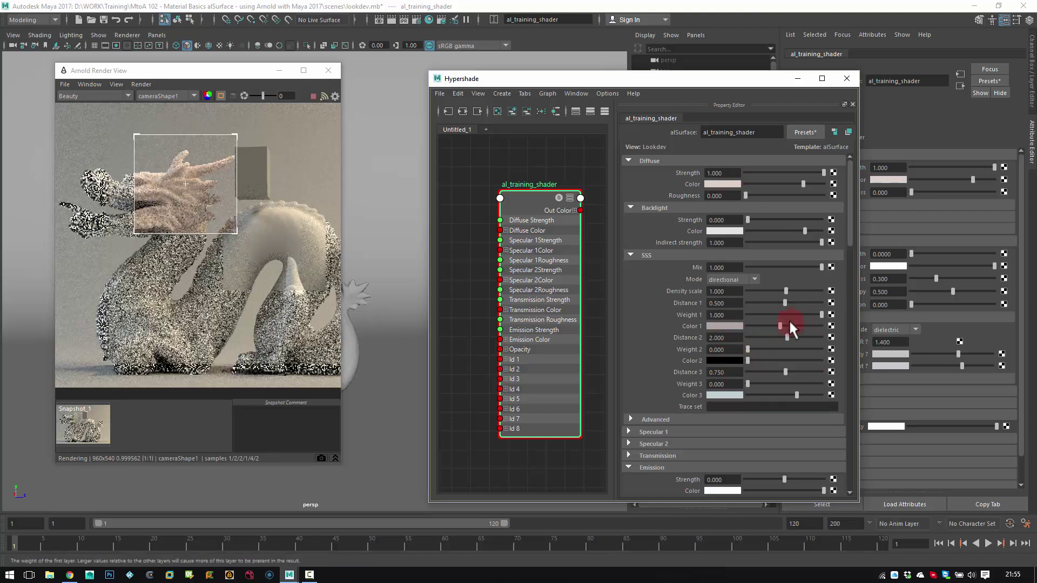
{"action": "left_click", "coordinate": [732, 394]}
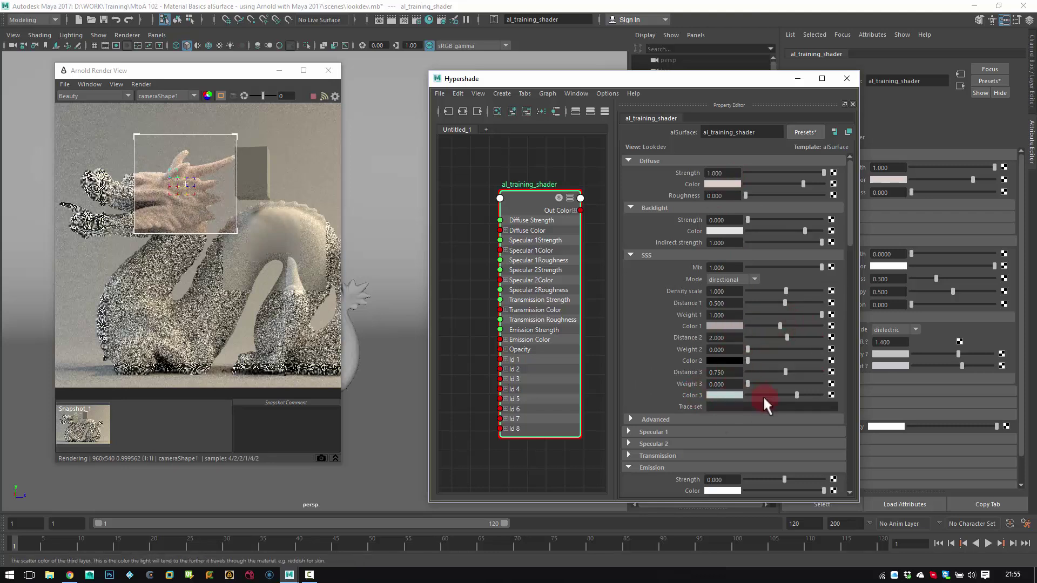
{"action": "left_click", "coordinate": [731, 394]}
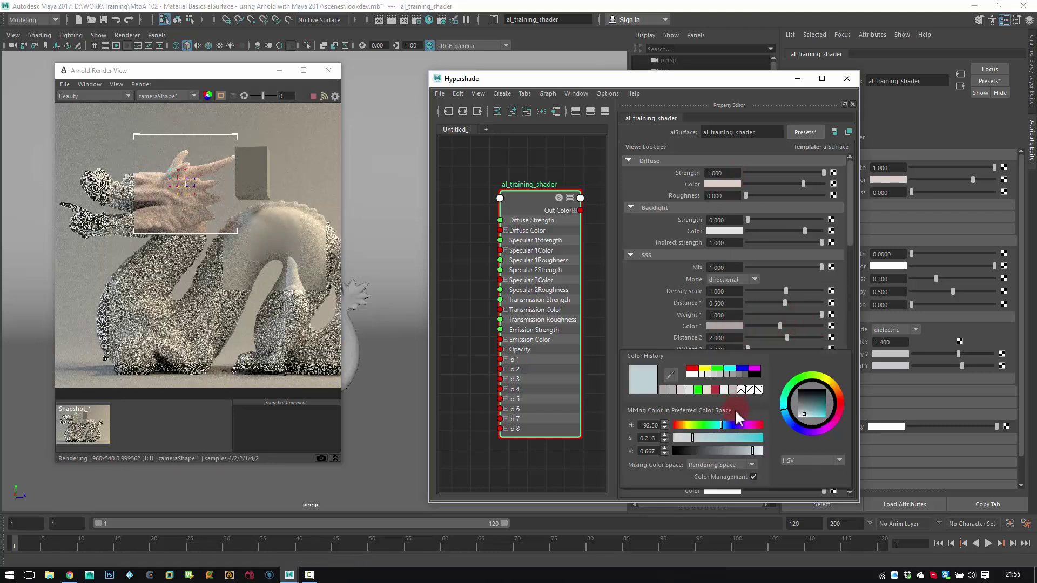
{"action": "left_click", "coordinate": [716, 389]}
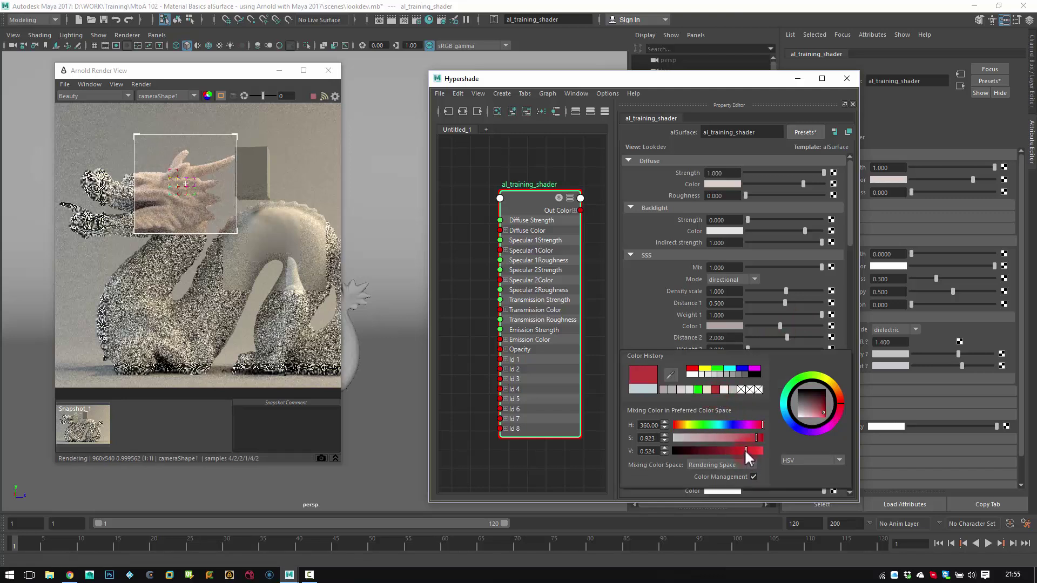
Step: Set SSS Distance 3 to 3 and Weight 3 to 0.3
{"action": "left_click", "coordinate": [726, 372]}
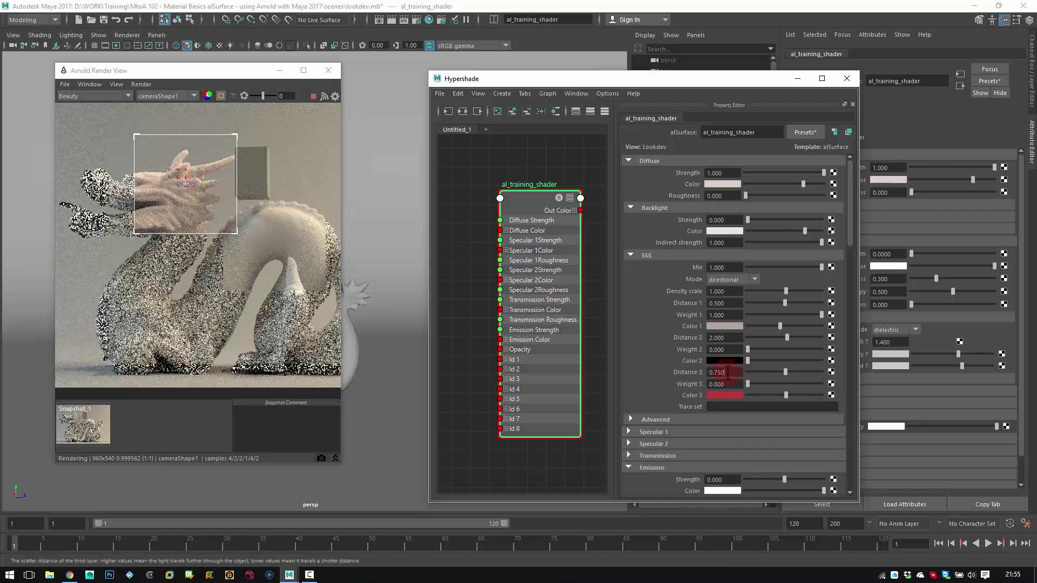
{"action": "type", "text": "3"}
{"action": "key", "text": "Return"}
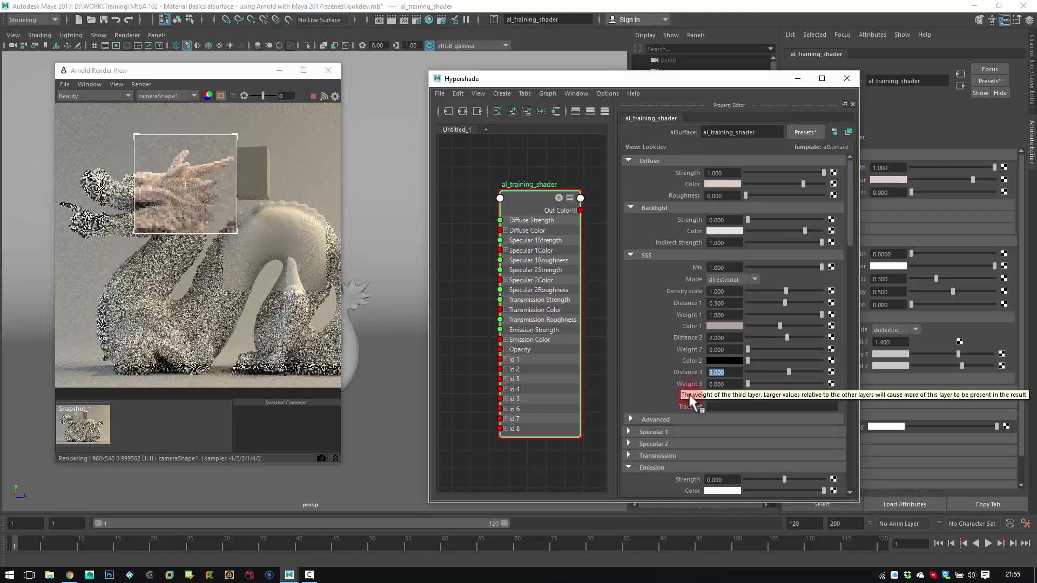
{"action": "key", "text": "Tab"}
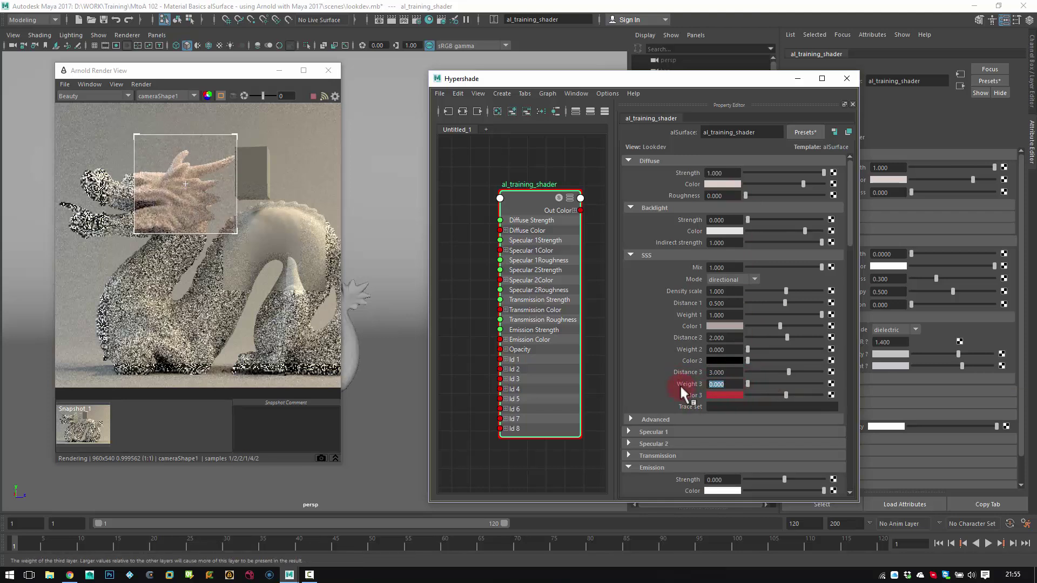
{"action": "type", "text": "."}
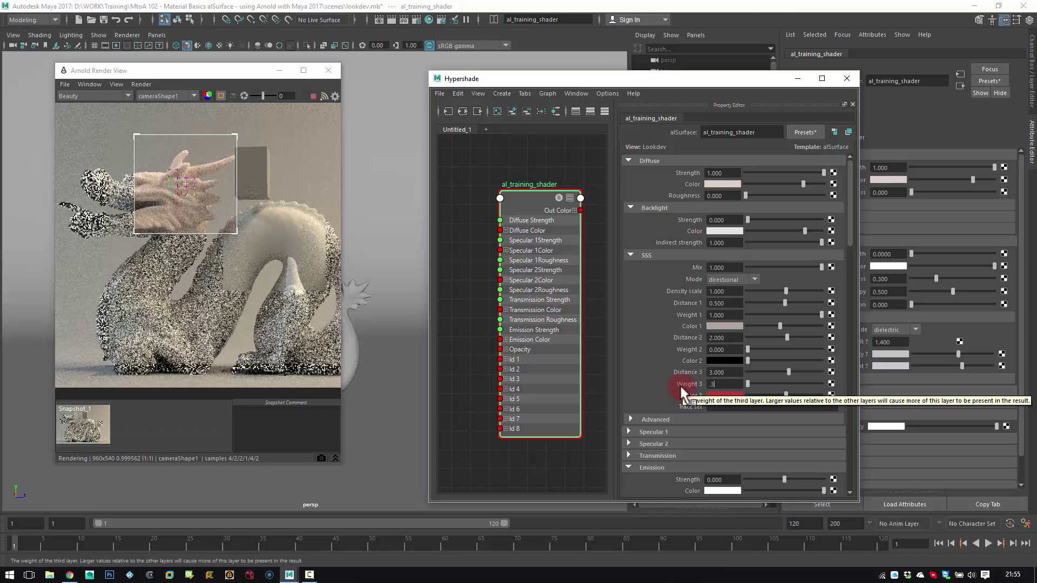
{"action": "type", "text": "3"}
{"action": "key", "text": "Return"}
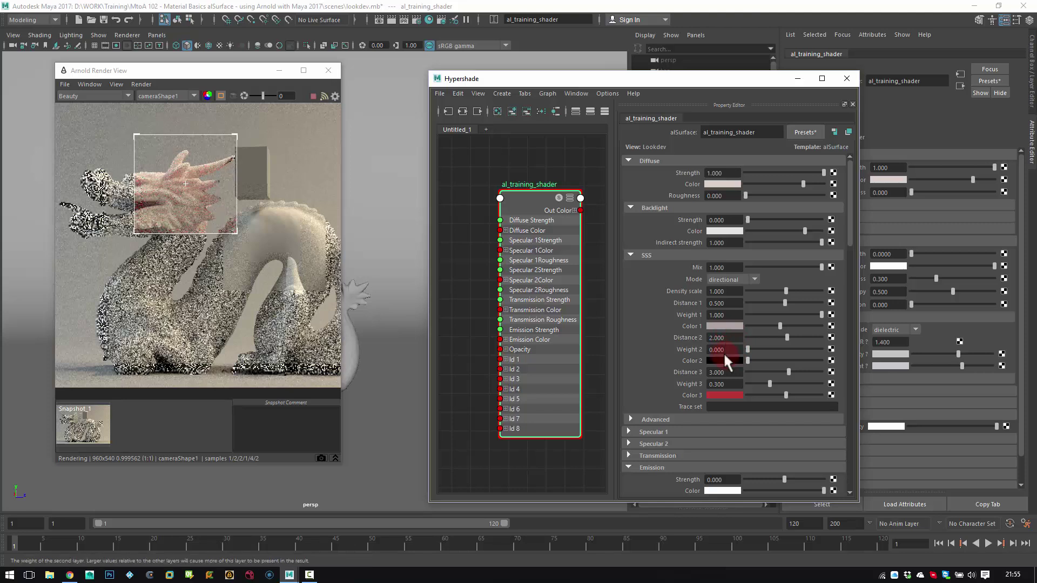
Step: Change SSS Color 2 to a light orange and set Distance 2 to 1
{"action": "left_click", "coordinate": [725, 360]}
{"action": "left_click", "coordinate": [697, 337]}
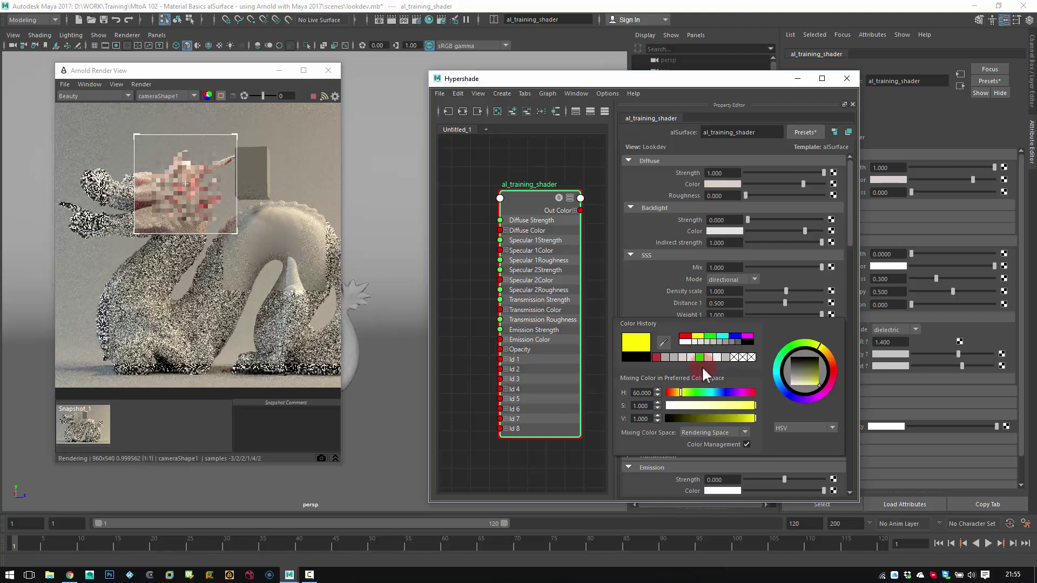
{"action": "left_click_drag", "start_coordinate": [833, 363], "coordinate": [828, 350]}
{"action": "left_click_drag", "start_coordinate": [732, 404], "coordinate": [729, 404]}
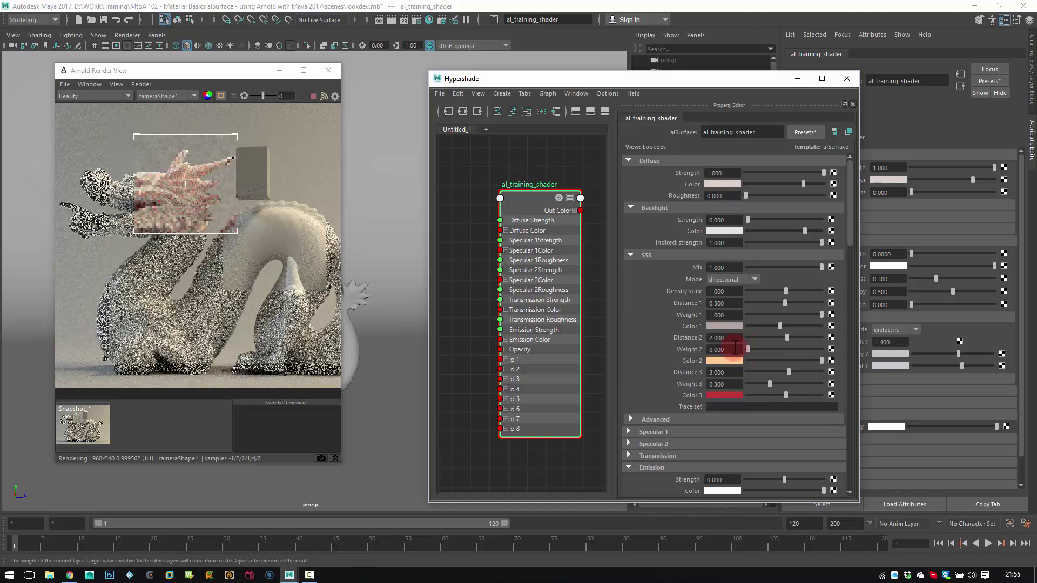
{"action": "left_click", "coordinate": [716, 338]}
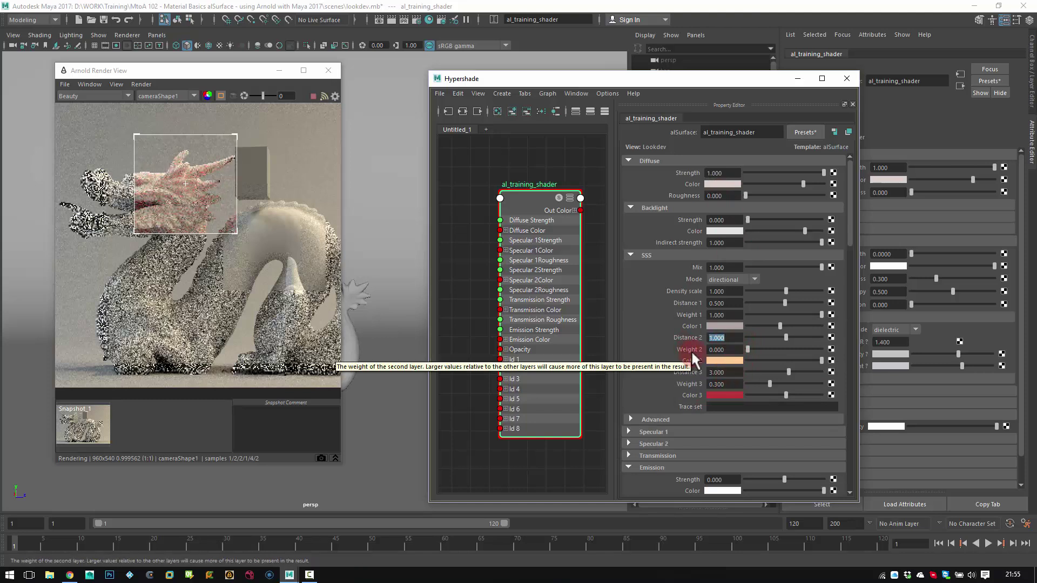
{"action": "type", "text": "1"}
{"action": "key", "text": "Return"}
Step: Rebalance the SSS layers with Weight 2 at 0.4 and Weight 3 at 0.2
{"action": "key", "text": "Tab"}
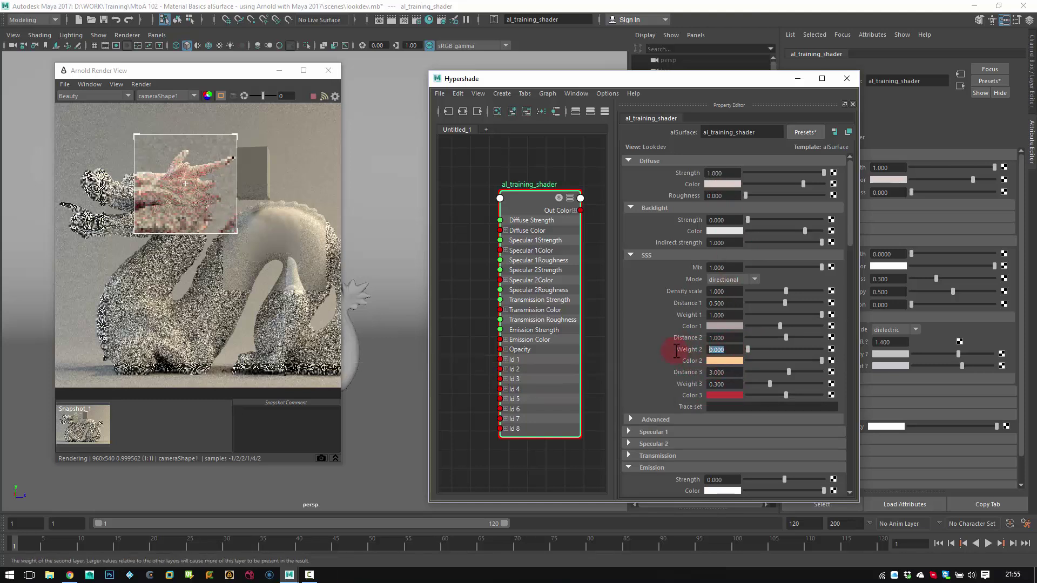
{"action": "type", "text": "."}
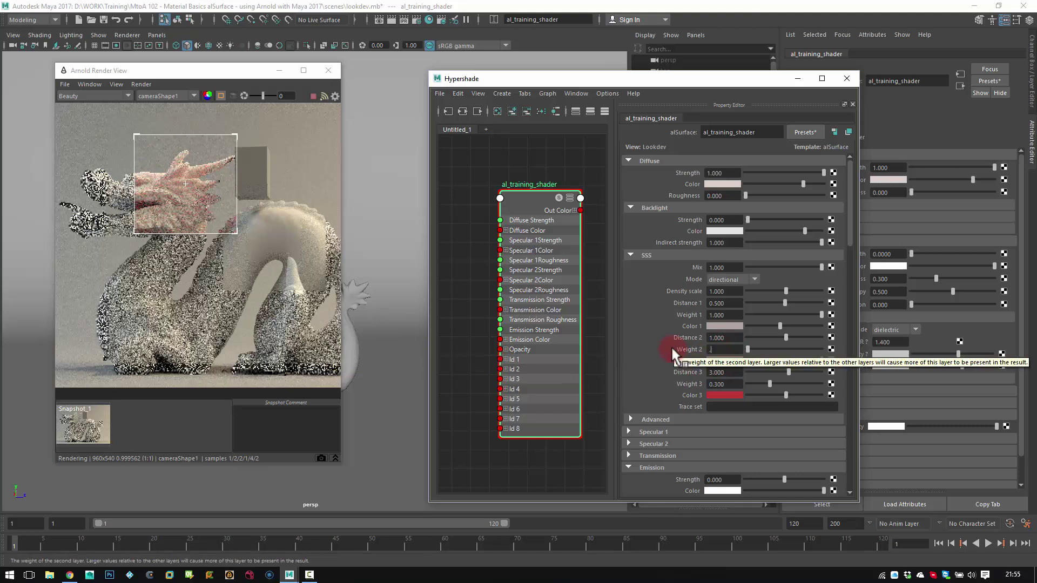
{"action": "type", "text": "4"}
{"action": "key", "text": "Return"}
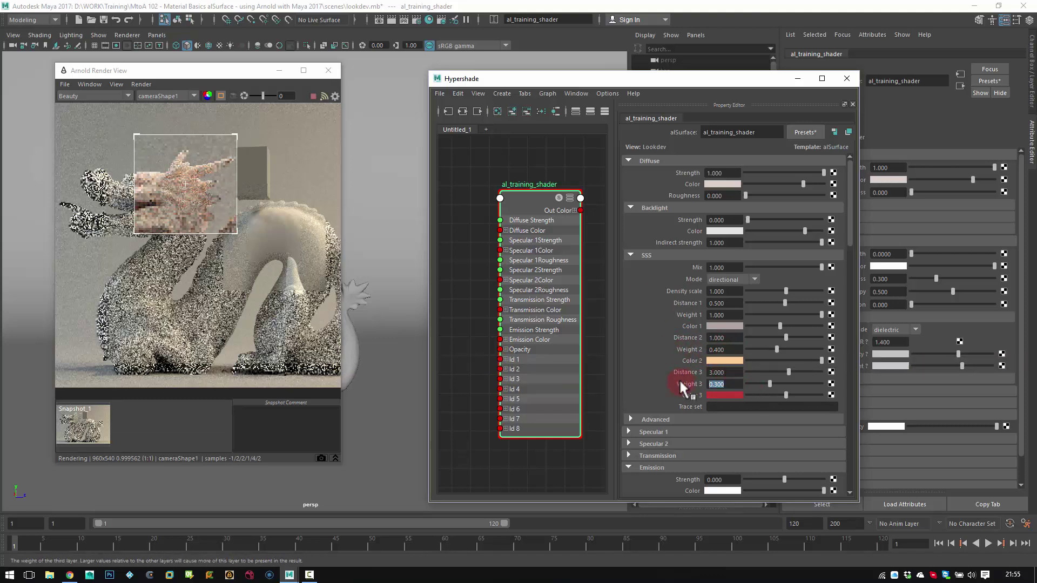
{"action": "type", "text": ".2"}
{"action": "key", "text": "Return"}
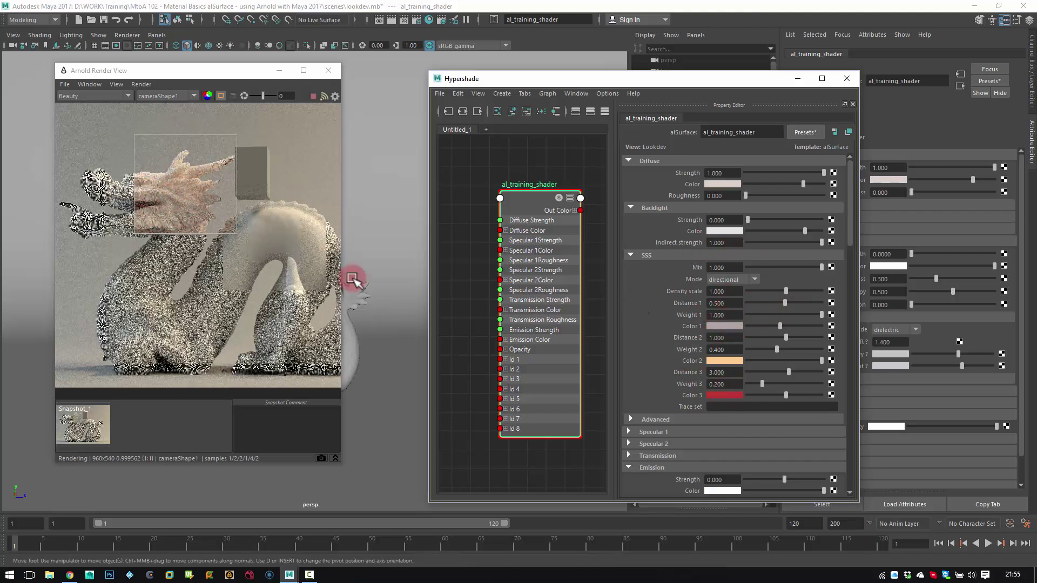
Step: Widen the render view slightly and redraw the render region around the dragon's head
{"action": "left_click_drag", "start_coordinate": [56, 173], "coordinate": [45, 201]}
{"action": "left_click_drag", "start_coordinate": [69, 153], "coordinate": [194, 229]}
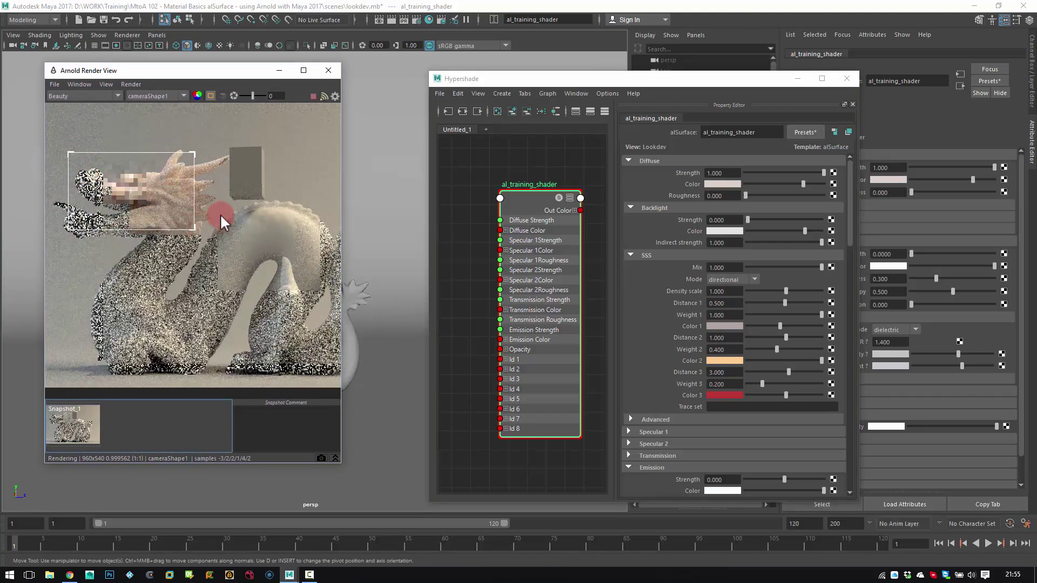
Step: Switch to Chrome, read the alShaders tutorial "Skin Shading - Part 1" on density scale, SSS modes and distance, and return to Maya
{"action": "left_click", "coordinate": [70, 575]}
{"action": "left_click", "coordinate": [46, 6]}
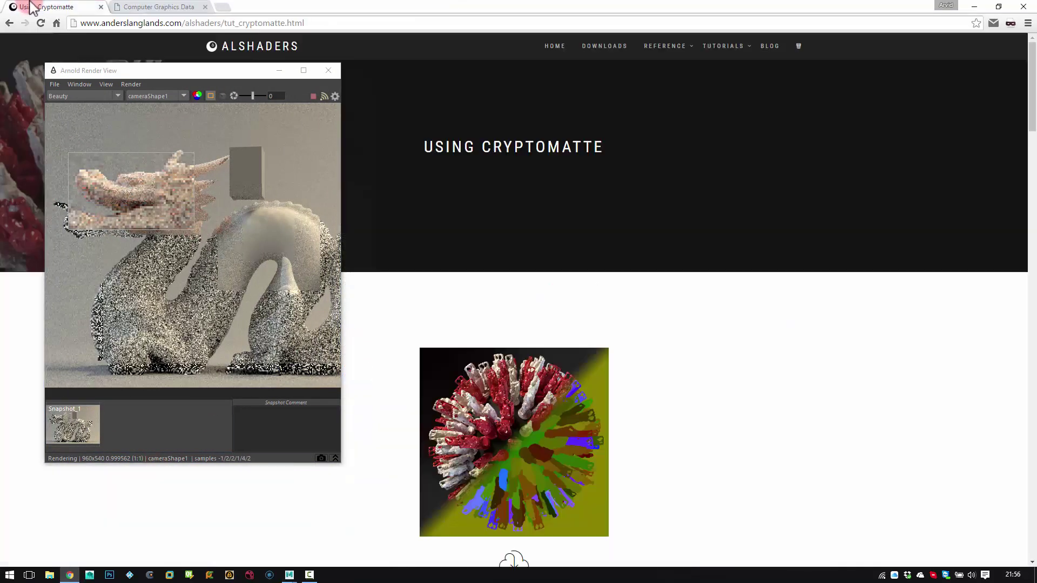
{"action": "mouse_move", "coordinate": [727, 49]}
{"action": "left_click", "coordinate": [726, 67]}
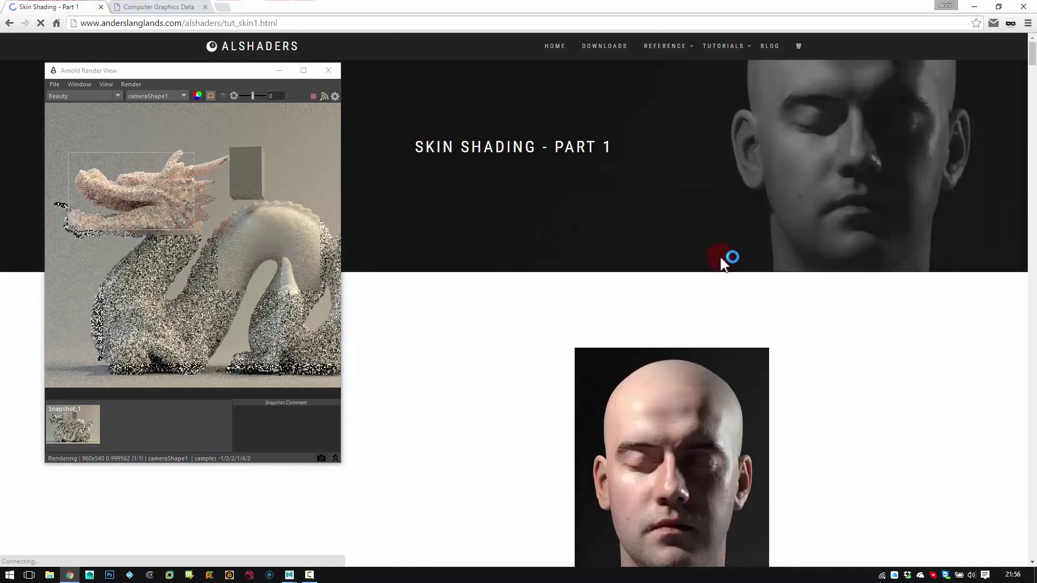
{"action": "left_click_drag", "start_coordinate": [1029, 65], "coordinate": [999, 447]}
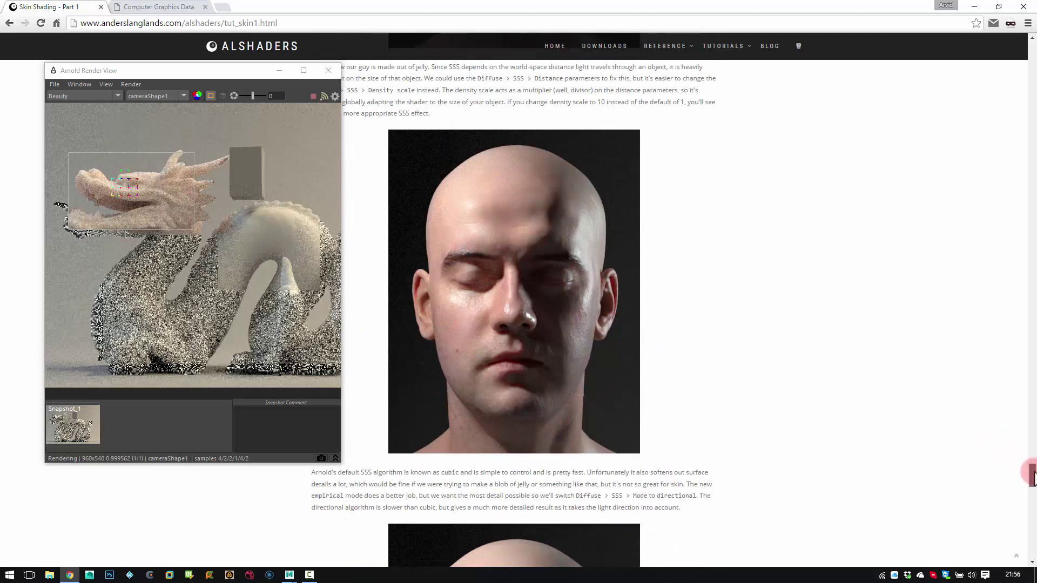
{"action": "left_click_drag", "start_coordinate": [1032, 475], "coordinate": [988, 488]}
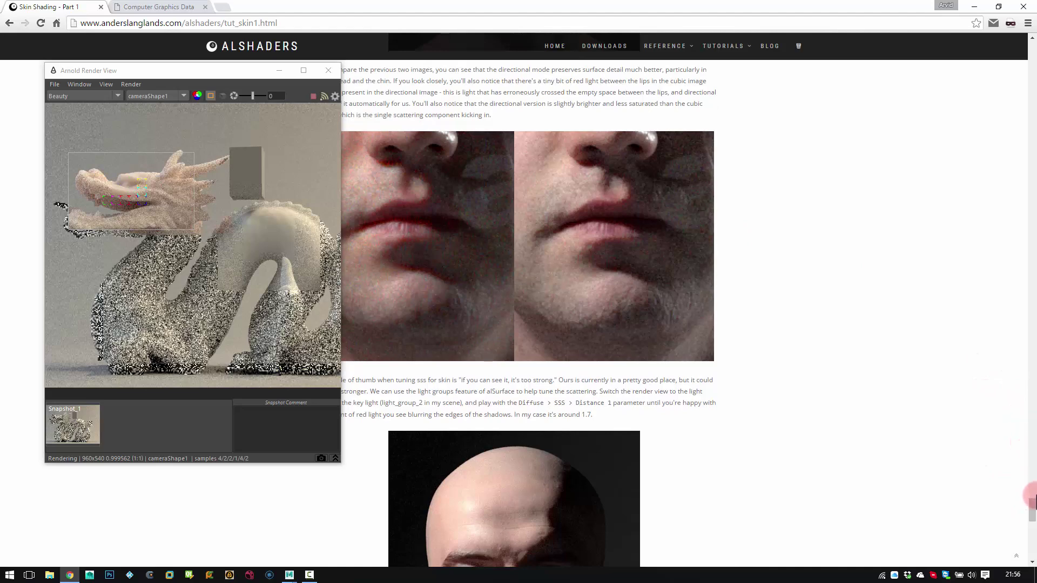
{"action": "left_click_drag", "start_coordinate": [1032, 513], "coordinate": [1032, 542]}
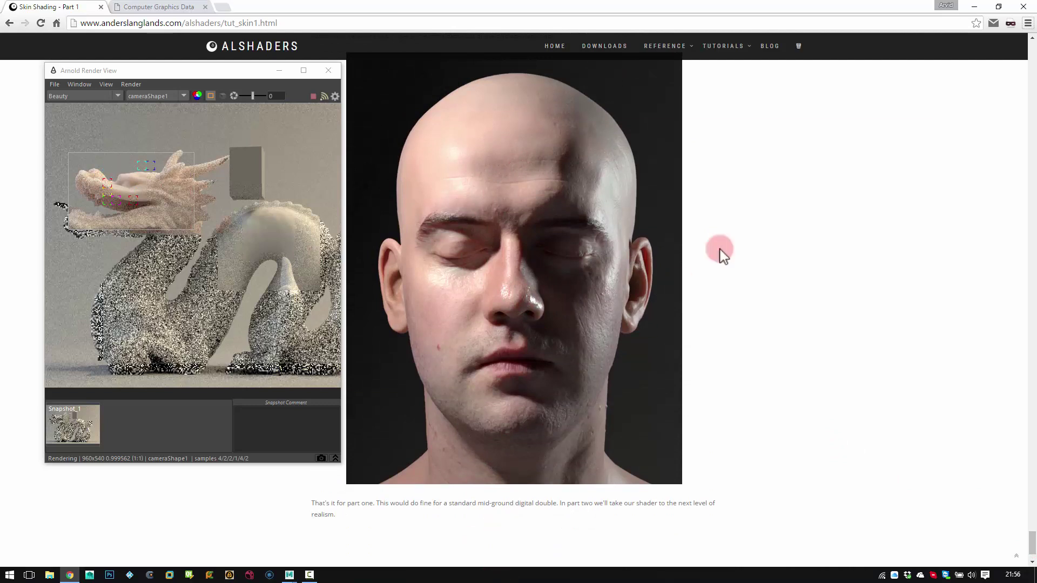
{"action": "left_click", "coordinate": [975, 7]}
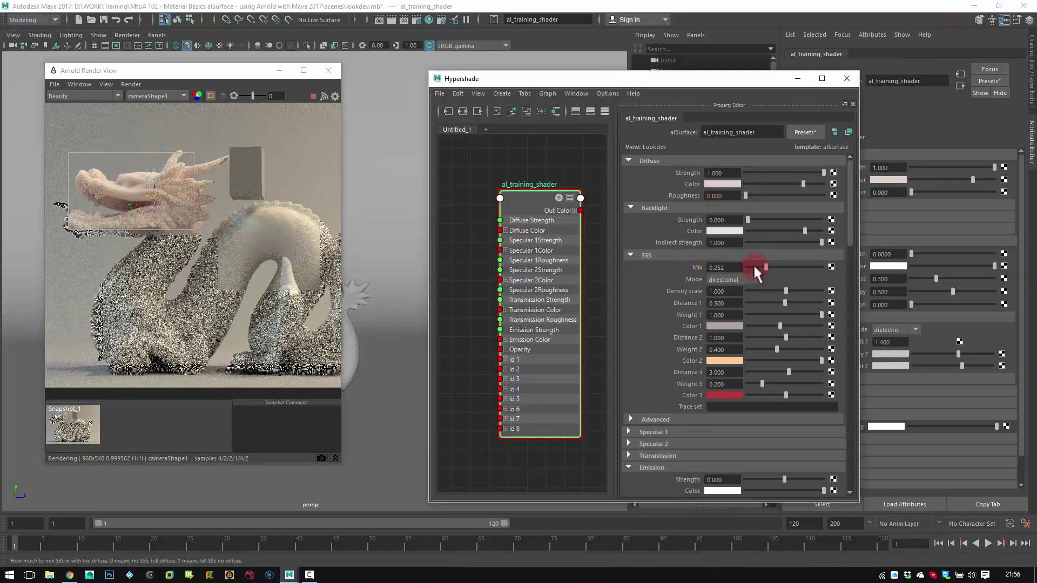
Step: Collapse the SSS and Backlight settings and change the diffuse color to crimson red
{"action": "left_click", "coordinate": [644, 254]}
{"action": "left_click", "coordinate": [641, 209]}
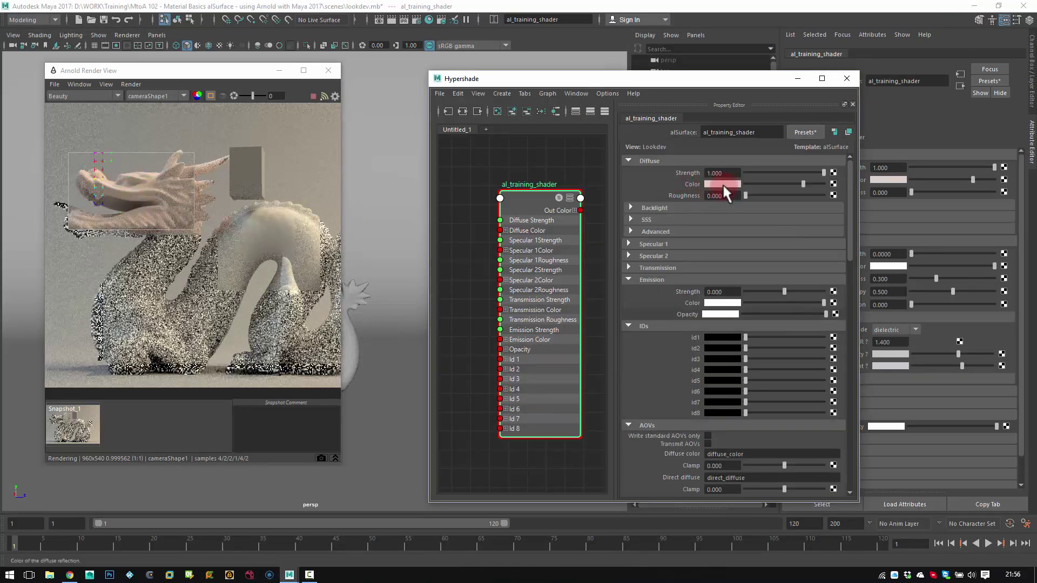
{"action": "left_click", "coordinate": [722, 183]}
{"action": "left_click", "coordinate": [661, 181]}
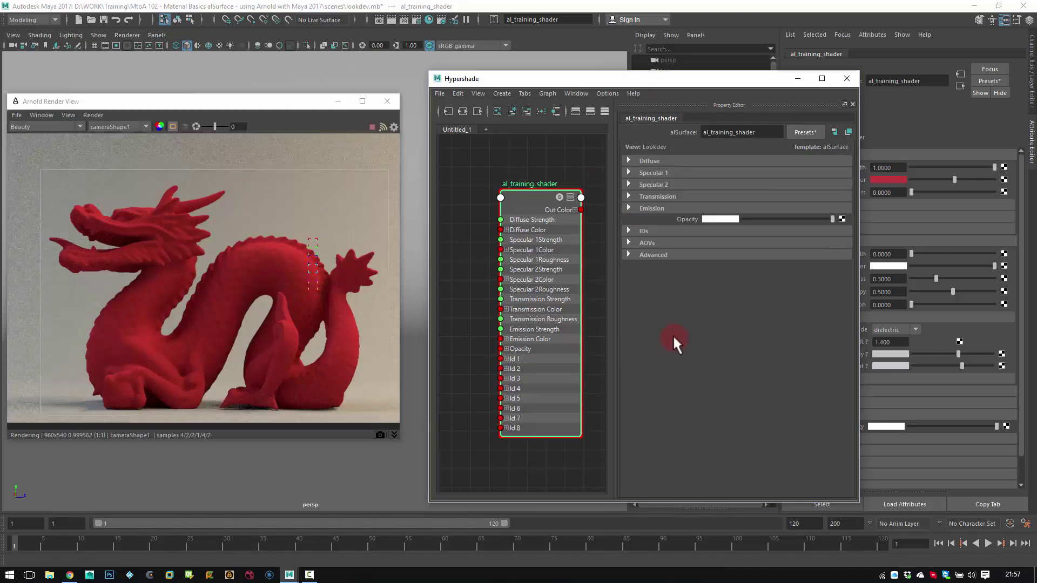
Step: Raise the Specular 1 Strength to 1 and lower its Roughness to about 0.116 for sharper reflections
{"action": "left_click", "coordinate": [669, 173]}
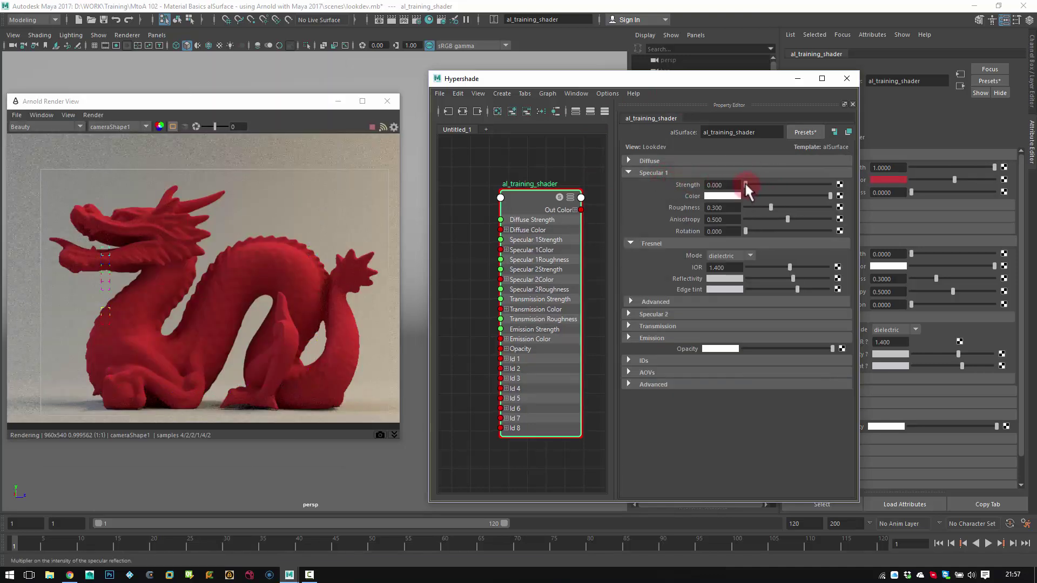
{"action": "left_click_drag", "start_coordinate": [745, 185], "coordinate": [842, 193]}
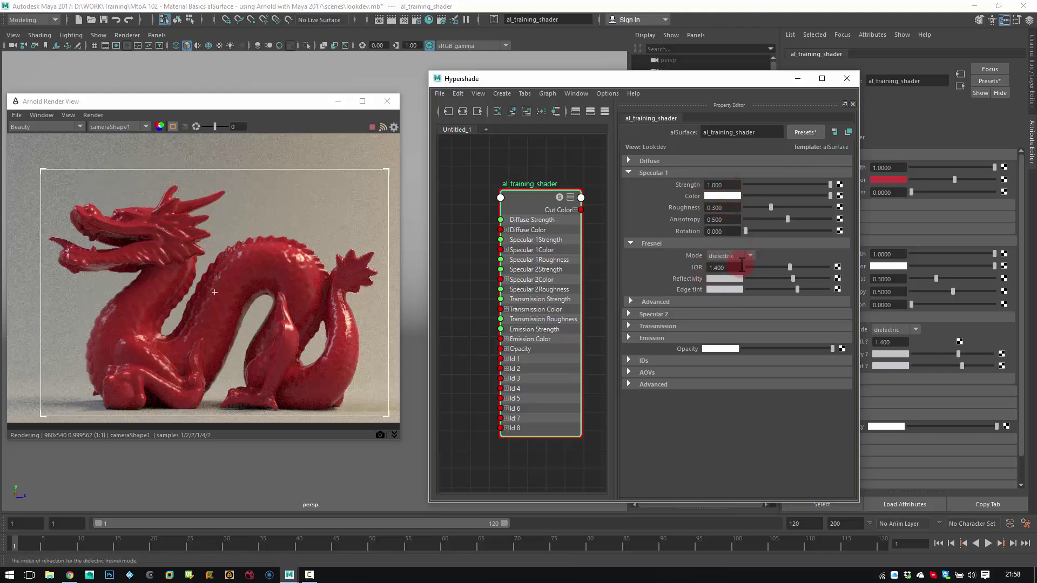
{"action": "left_click", "coordinate": [774, 206]}
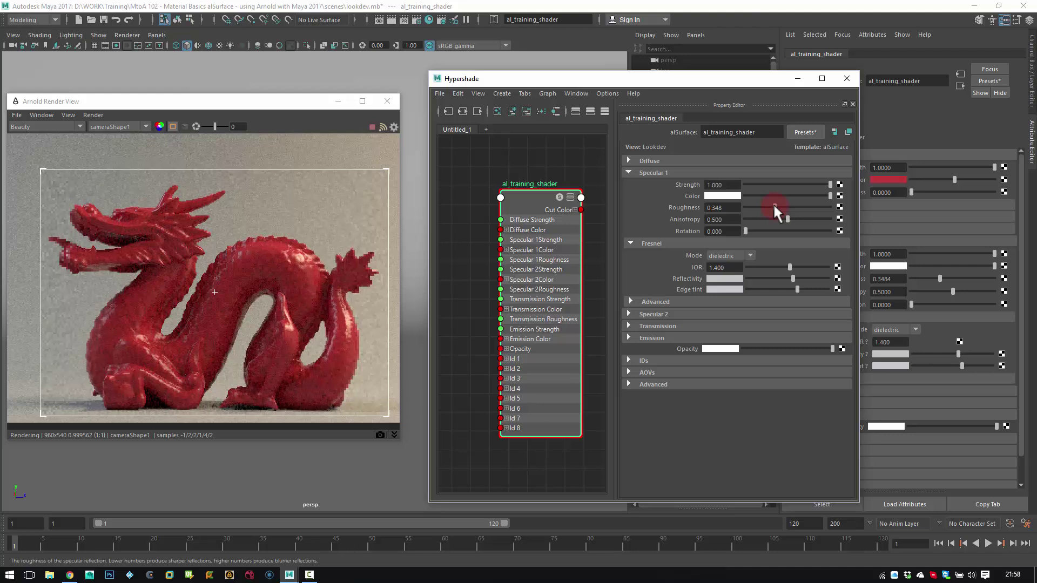
{"action": "left_click_drag", "start_coordinate": [774, 206], "coordinate": [755, 206]}
Step: Limit the render region to the dragon's back and raise the Specular 1 Roughness to about 0.697
{"action": "left_click_drag", "start_coordinate": [188, 210], "coordinate": [364, 323]}
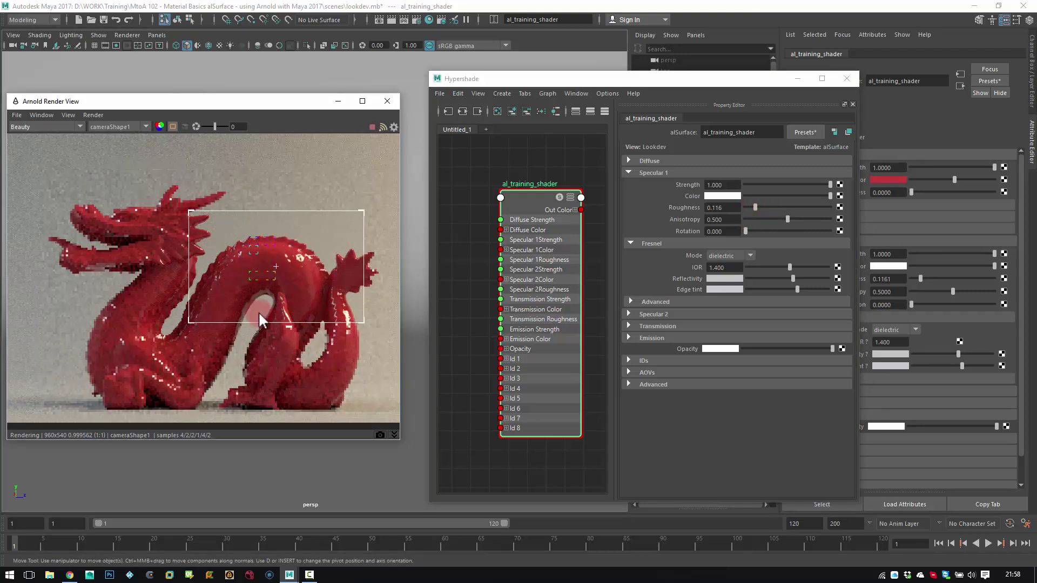
{"action": "left_click_drag", "start_coordinate": [756, 205], "coordinate": [803, 209]}
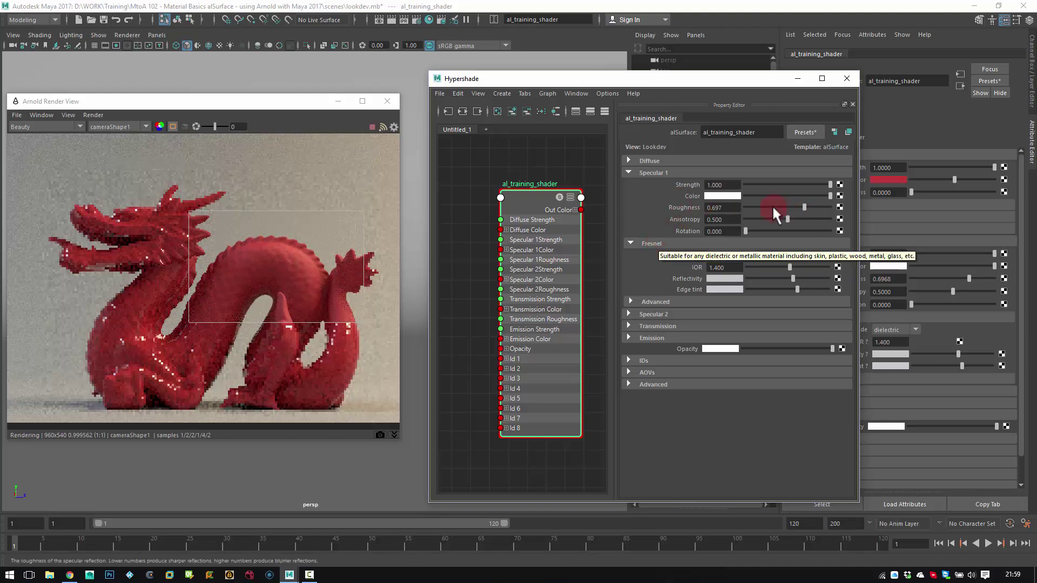
Step: Lower the Specular 1 Roughness to about 0.413 and test an Anisotropy of about 0.439
{"action": "left_click_drag", "start_coordinate": [788, 219], "coordinate": [790, 220]}
{"action": "left_click_drag", "start_coordinate": [804, 208], "coordinate": [779, 208]}
{"action": "mouse_move", "coordinate": [789, 219]}
{"action": "left_mouse_down"}
{"action": "mouse_move", "coordinate": [743, 219]}
{"action": "mouse_move", "coordinate": [825, 225]}
{"action": "mouse_move", "coordinate": [758, 225]}
{"action": "mouse_move", "coordinate": [779, 229]}
{"action": "left_mouse_up"}
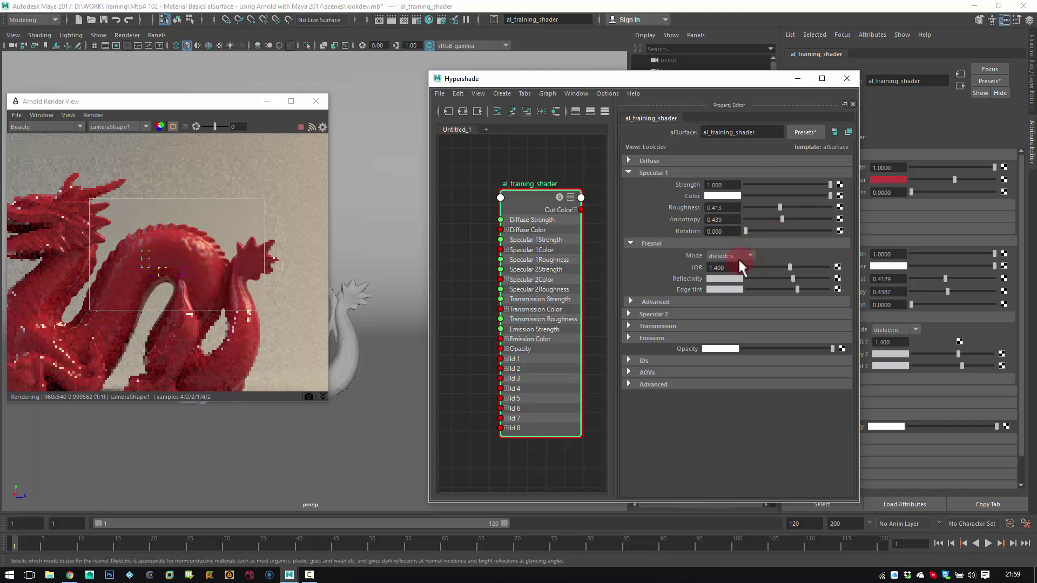
Step: Review the dielectric and metallic Fresnel modes of Specular 1, keeping dielectric
{"action": "left_click_drag", "start_coordinate": [738, 258], "coordinate": [678, 241]}
{"action": "left_click", "coordinate": [678, 241]}
{"action": "left_click", "coordinate": [653, 274]}
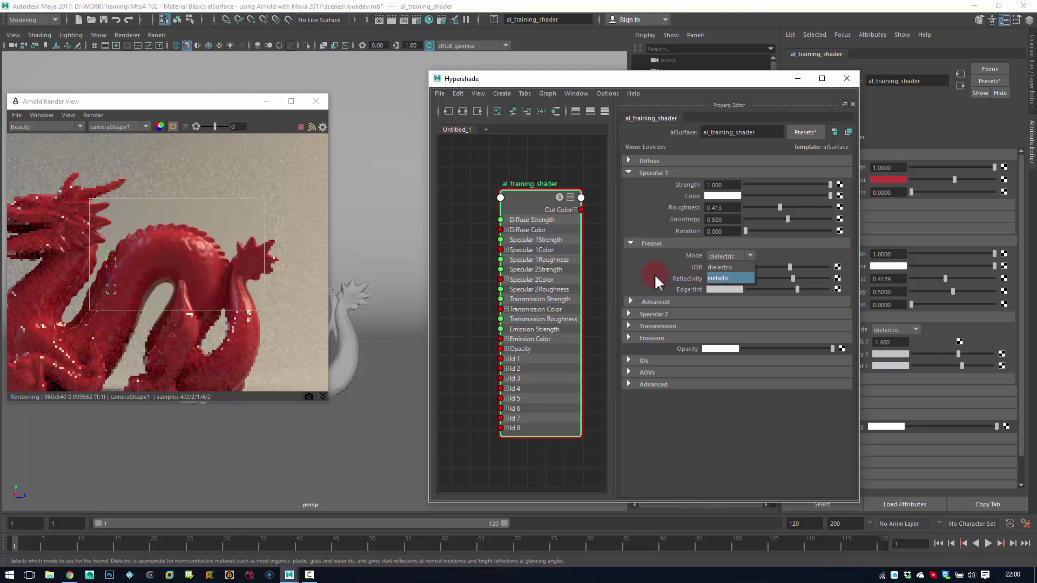
Step: Set the diffuse Strength to 0 to isolate the specular reflection, and collapse the Diffuse settings
{"action": "left_click", "coordinate": [653, 161]}
{"action": "left_click_drag", "start_coordinate": [718, 172], "coordinate": [676, 173], "text": "ctrl"}
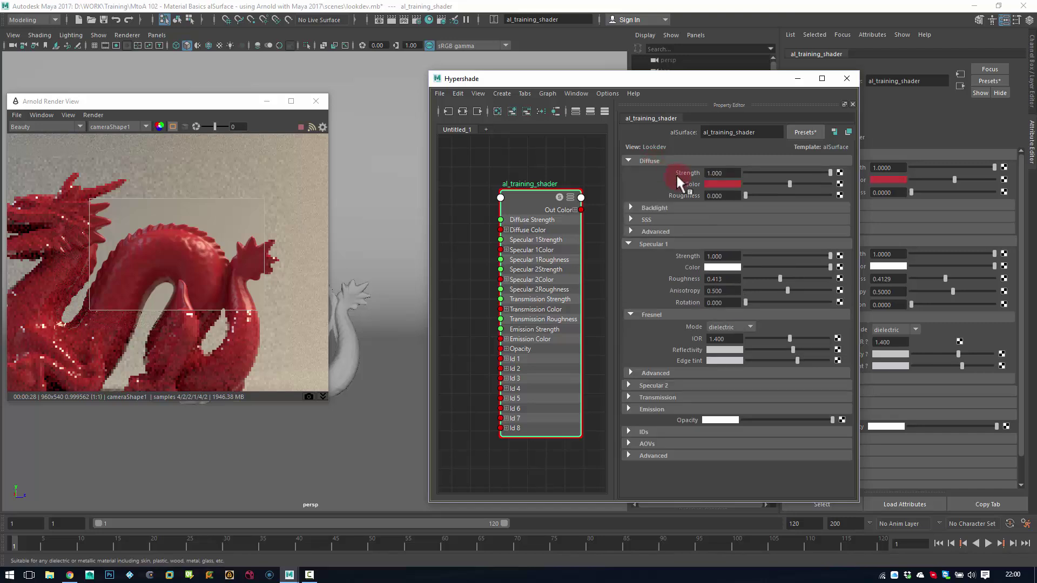
{"action": "left_click", "coordinate": [650, 161]}
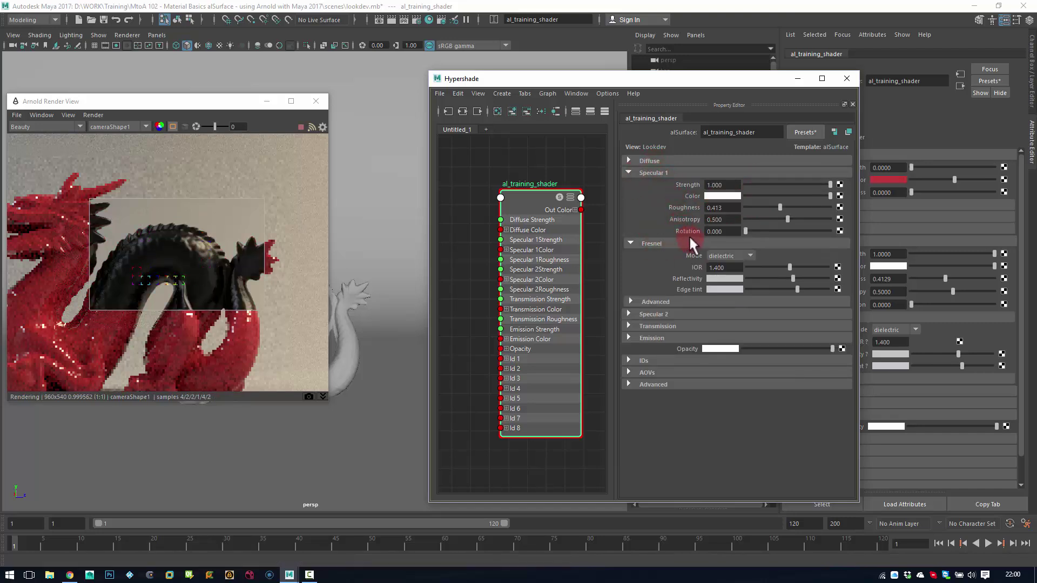
Step: Switch the Specular 1 Fresnel mode to metallic, test an IOR of about 3.9 and restore it to 1.4
{"action": "left_click", "coordinate": [731, 256]}
{"action": "left_click", "coordinate": [730, 277]}
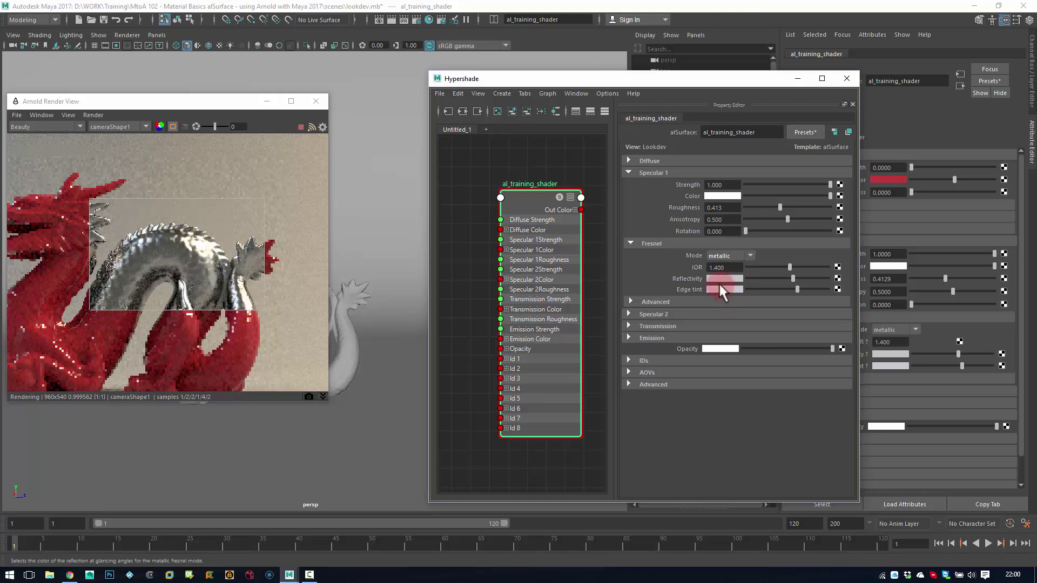
{"action": "left_click_drag", "start_coordinate": [708, 273], "coordinate": [685, 275], "text": "ctrl"}
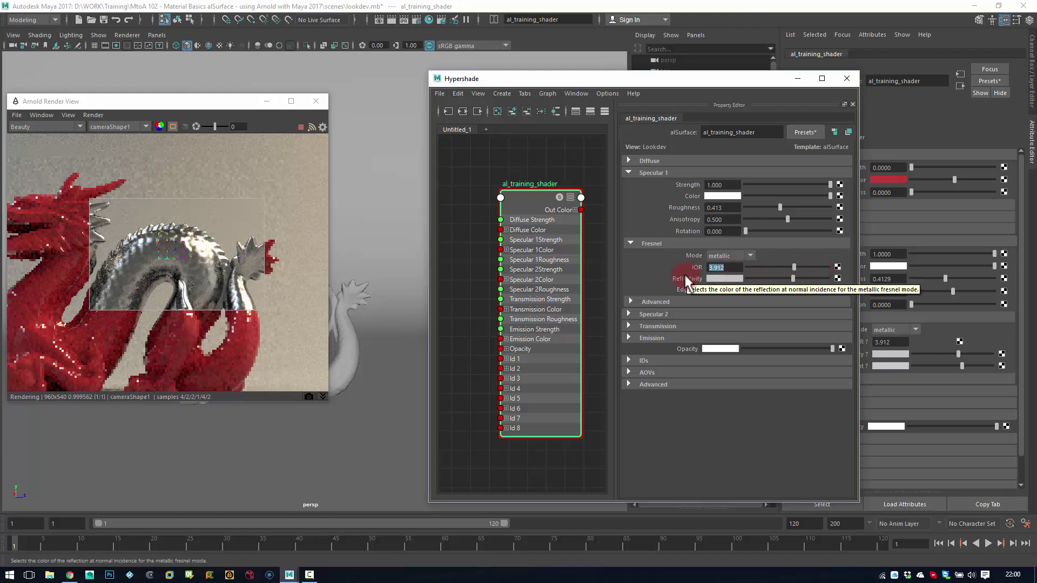
{"action": "type", "text": "1.4"}
{"action": "key", "text": "Return"}
{"action": "middle_click_drag", "start_coordinate": [684, 273], "coordinate": [712, 286]}
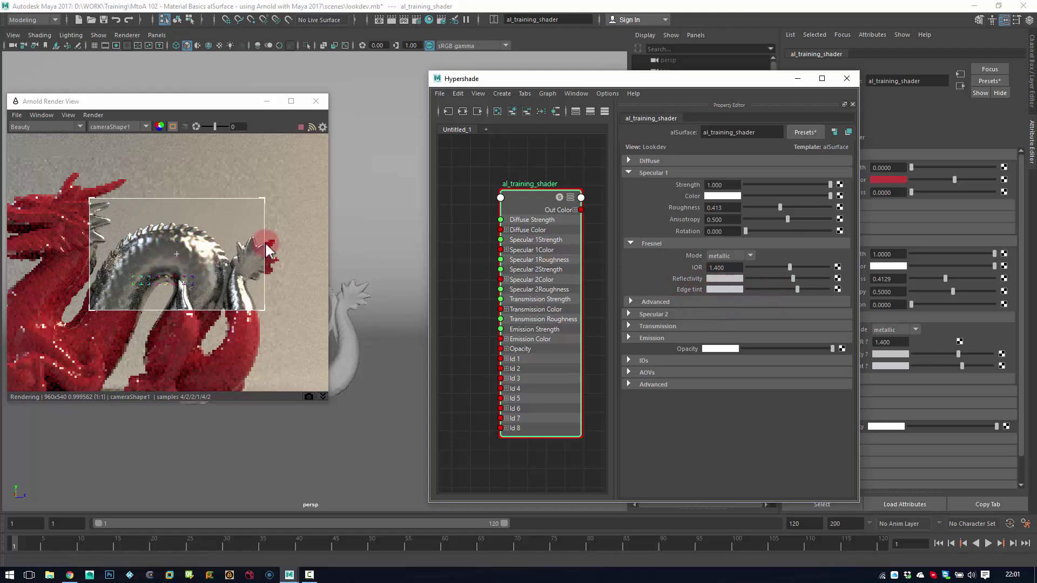
Step: Set the metallic Reflectivity to black, then switch Specular 1 to dielectric mode and lower its IOR to 1.15
{"action": "left_click_drag", "start_coordinate": [793, 279], "coordinate": [743, 276]}
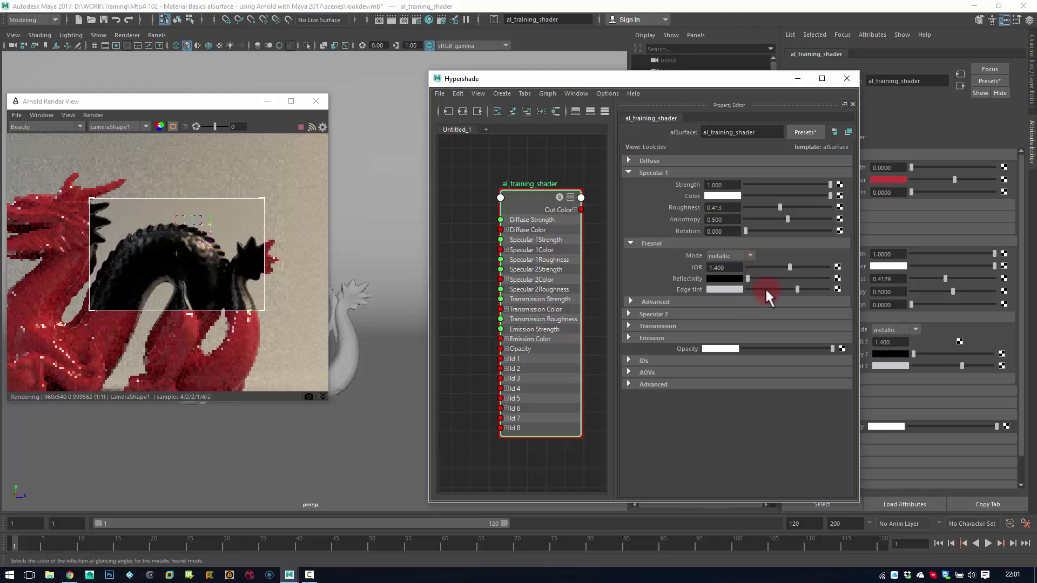
{"action": "left_click", "coordinate": [735, 256]}
{"action": "left_click", "coordinate": [731, 266]}
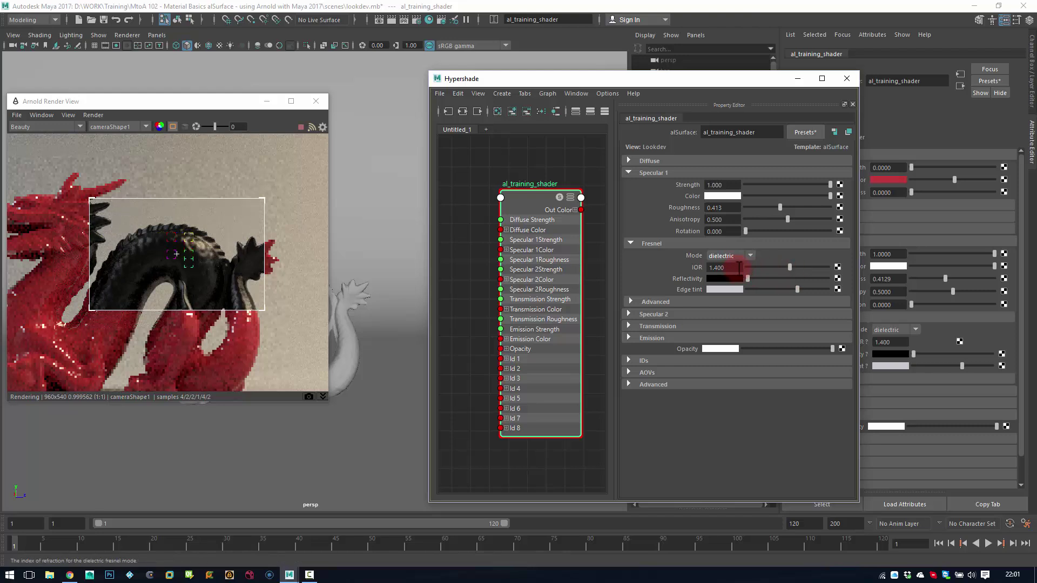
{"action": "left_click_drag", "start_coordinate": [739, 267], "coordinate": [694, 296], "text": "ctrl"}
Step: Compare the metallic and dielectric Fresnel modes with Reflectivity and Edge tint at black, ending on metallic
{"action": "left_click", "coordinate": [728, 254]}
{"action": "left_click", "coordinate": [728, 274]}
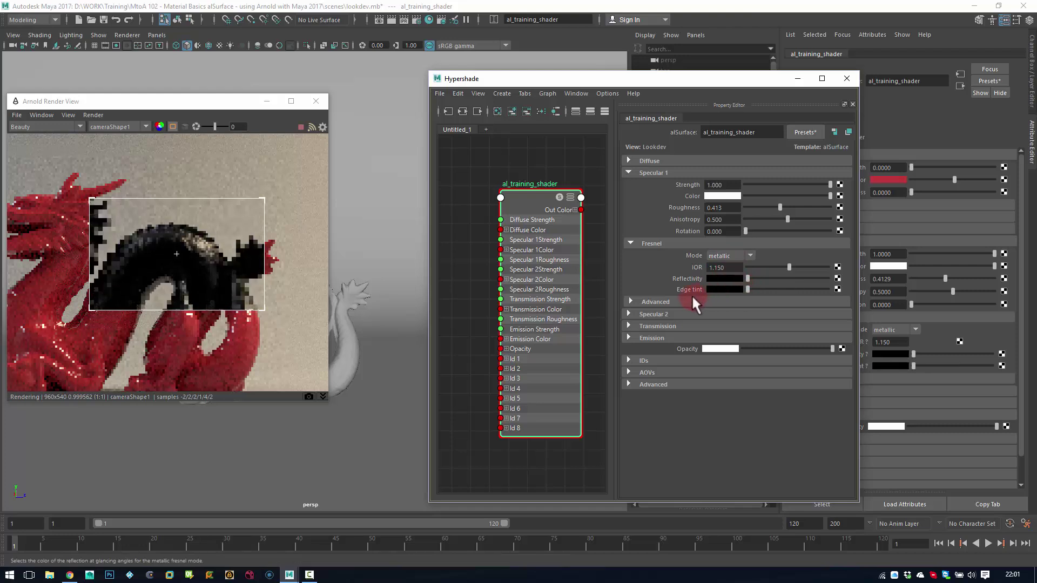
{"action": "left_click", "coordinate": [730, 256]}
{"action": "left_click", "coordinate": [724, 262]}
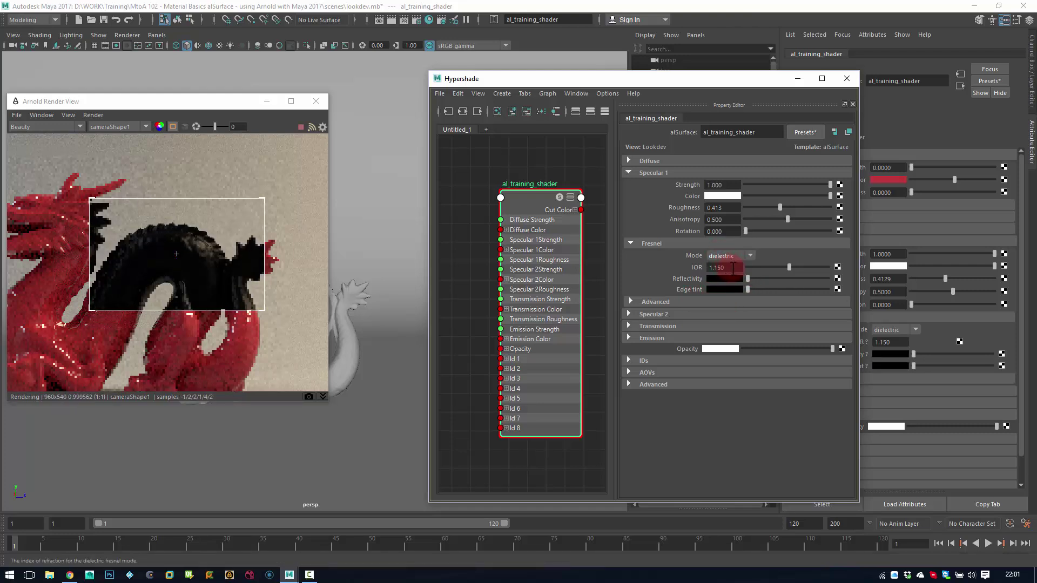
{"action": "left_click", "coordinate": [728, 256]}
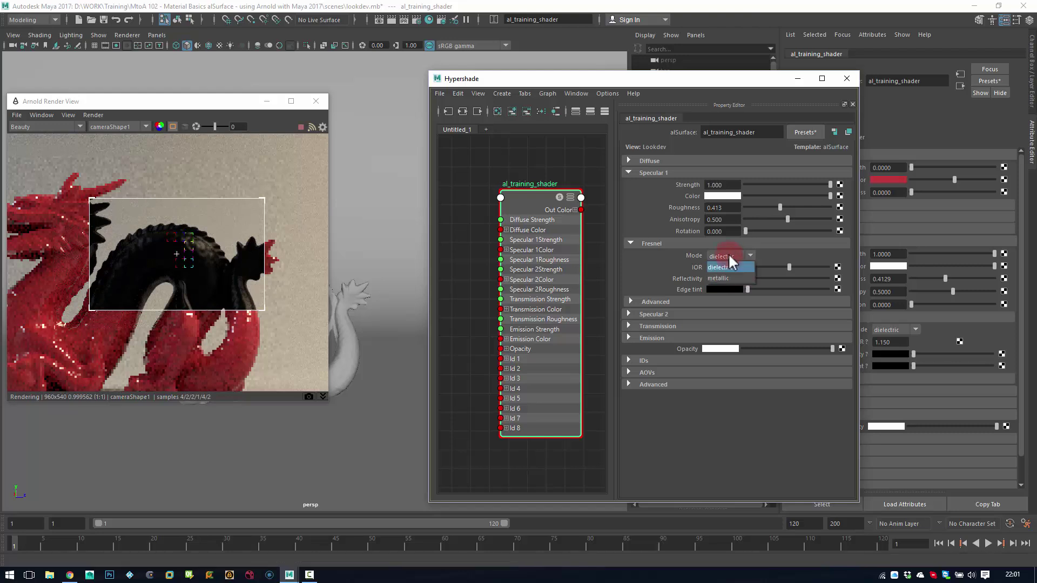
{"action": "left_click", "coordinate": [727, 277]}
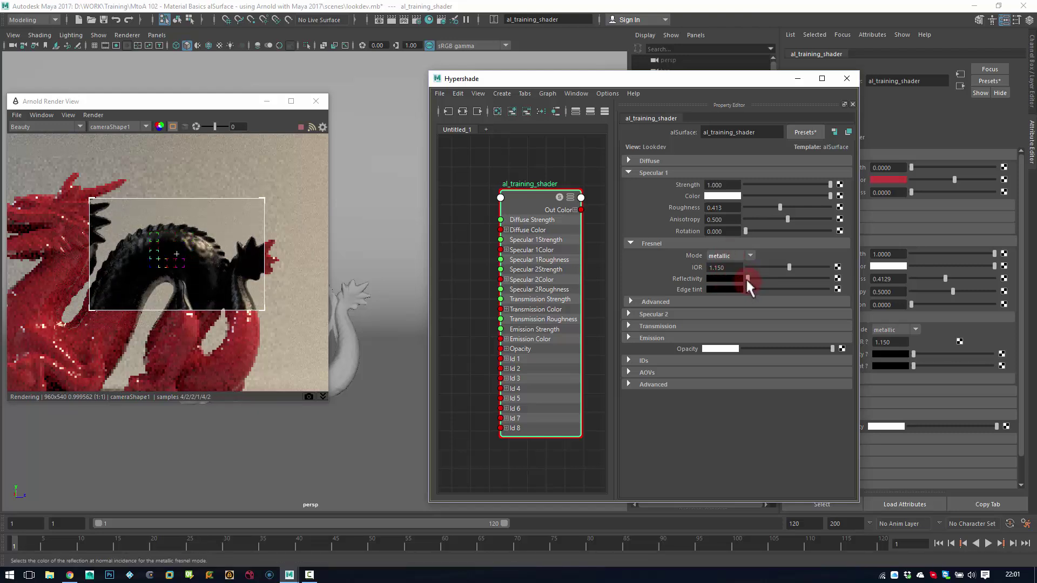
Step: Raise the Reflectivity slightly above black, set the dielectric IOR to 1.41 and return Specular 1 to metallic mode
{"action": "left_click_drag", "start_coordinate": [746, 279], "coordinate": [749, 280]}
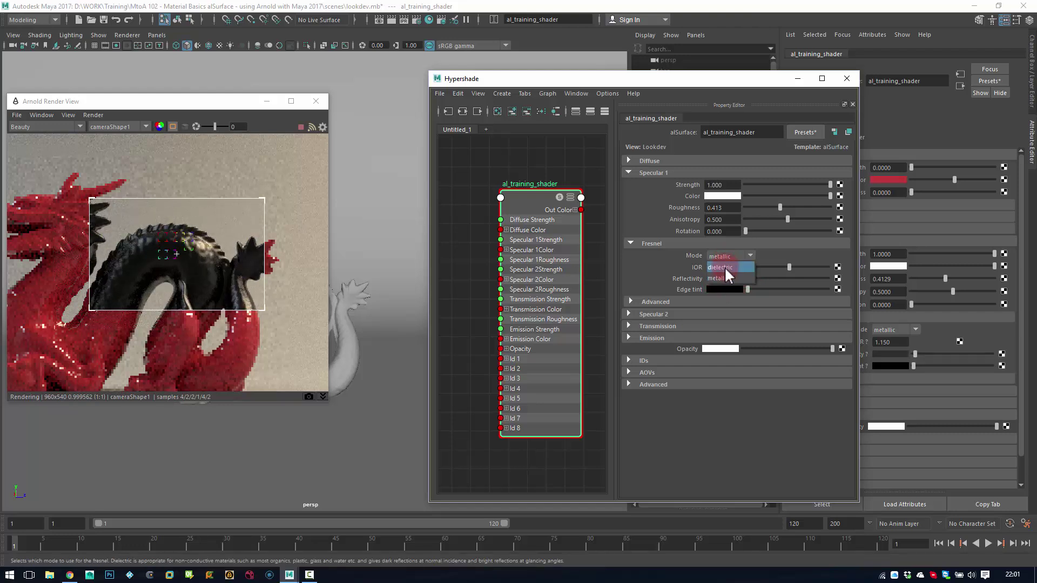
{"action": "left_click", "coordinate": [725, 267]}
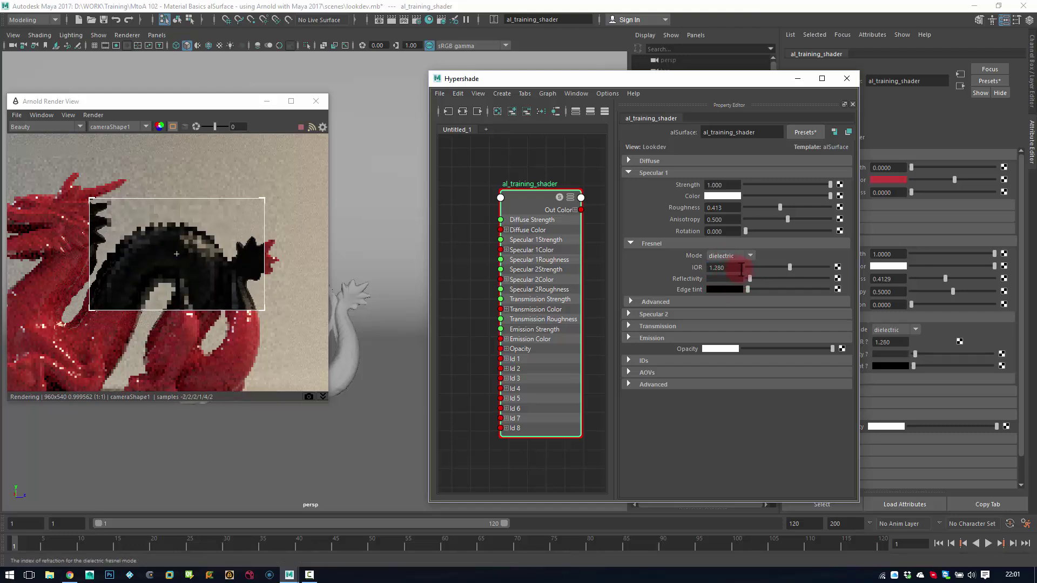
{"action": "left_click_drag", "start_coordinate": [741, 269], "coordinate": [744, 272], "text": "ctrl"}
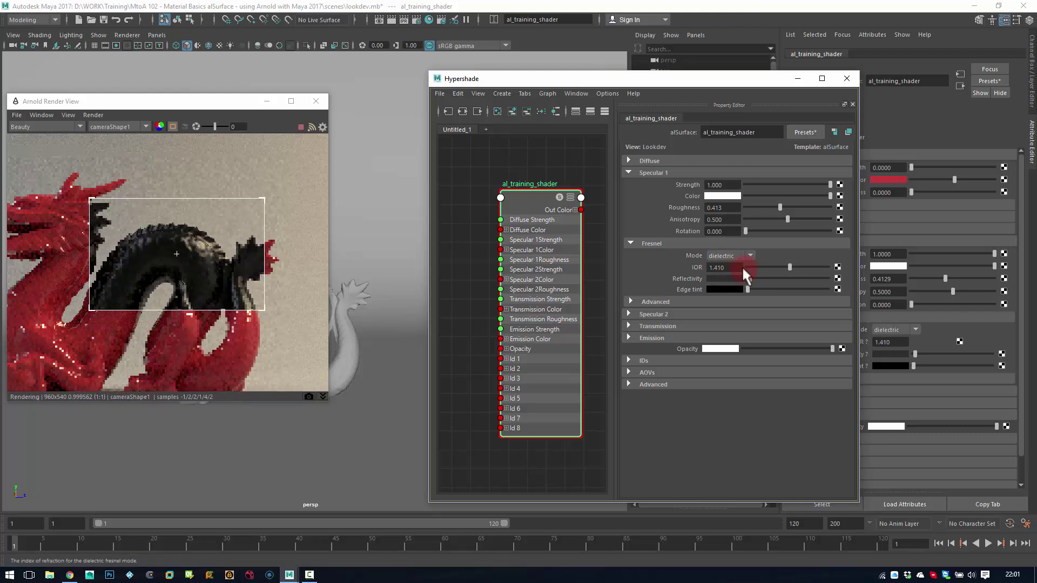
{"action": "left_click", "coordinate": [726, 256]}
{"action": "left_click", "coordinate": [724, 266]}
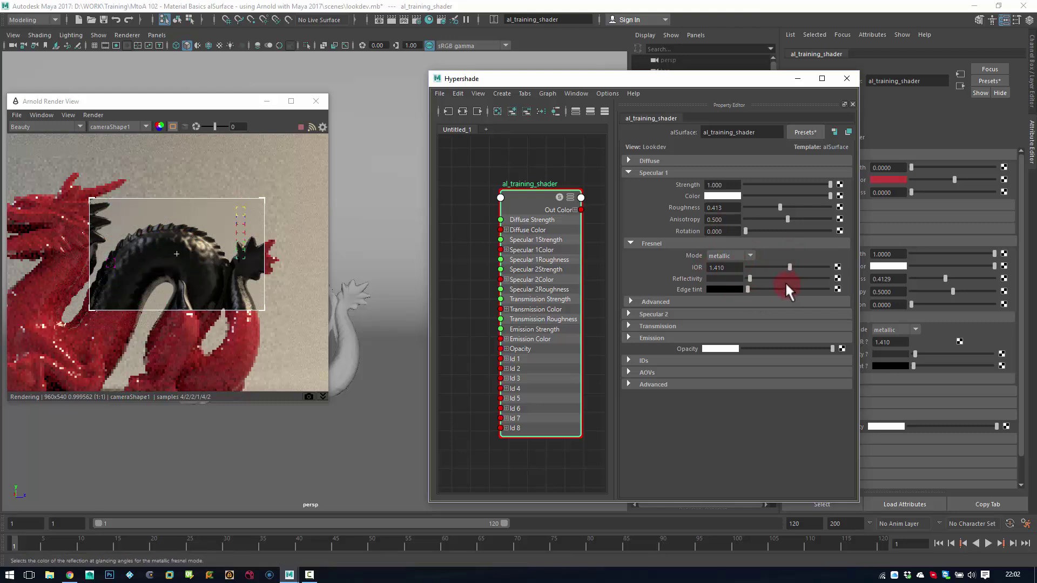
Step: Set the Specular 1 Reflectivity to a pale gold with hue 33.386, saturation 0.628 and value 1
{"action": "left_click", "coordinate": [725, 278]}
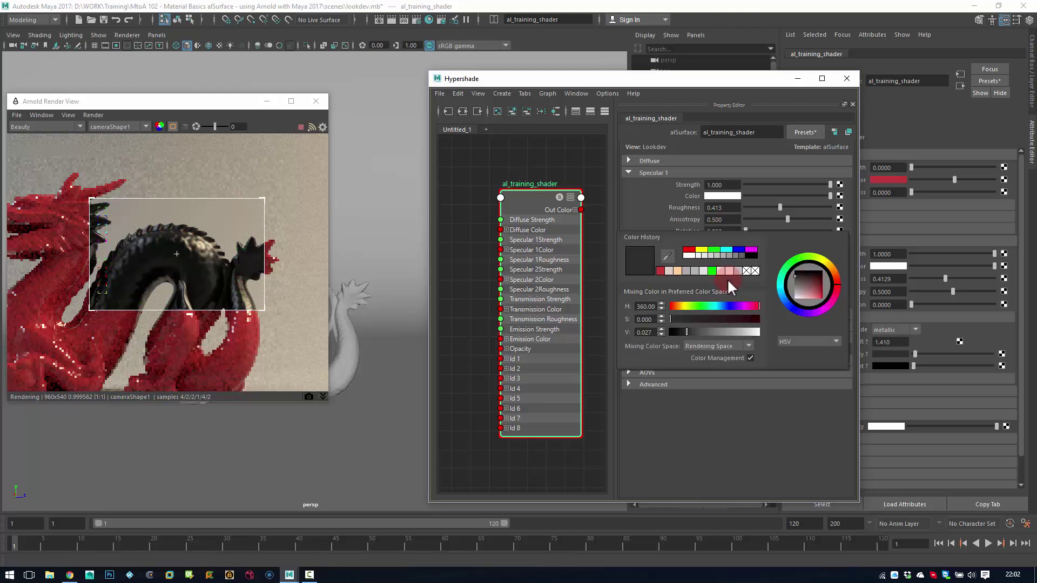
{"action": "left_click", "coordinate": [679, 270]}
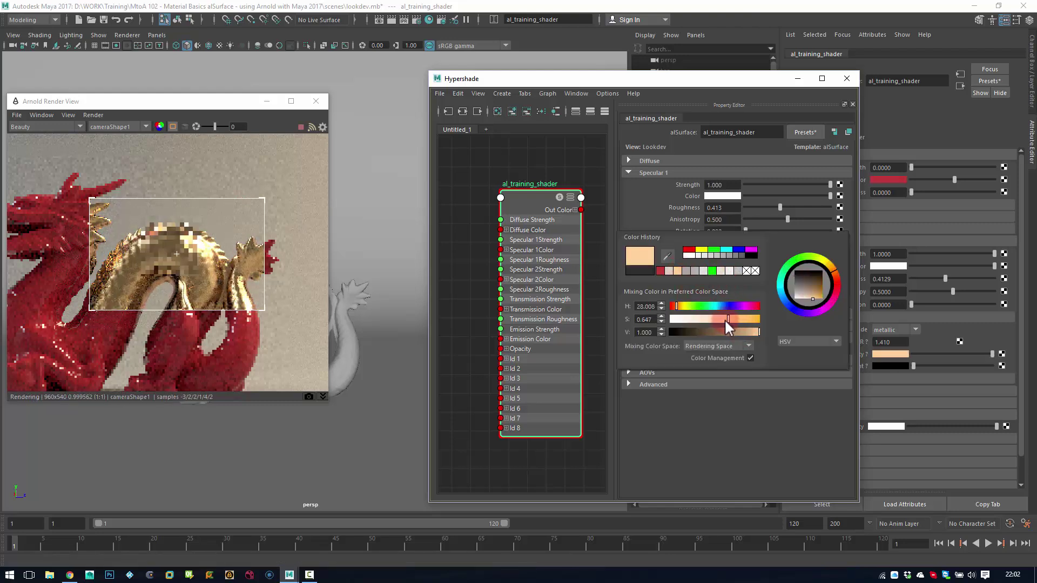
{"action": "left_click_drag", "start_coordinate": [725, 318], "coordinate": [725, 320]}
{"action": "left_click", "coordinate": [804, 130]}
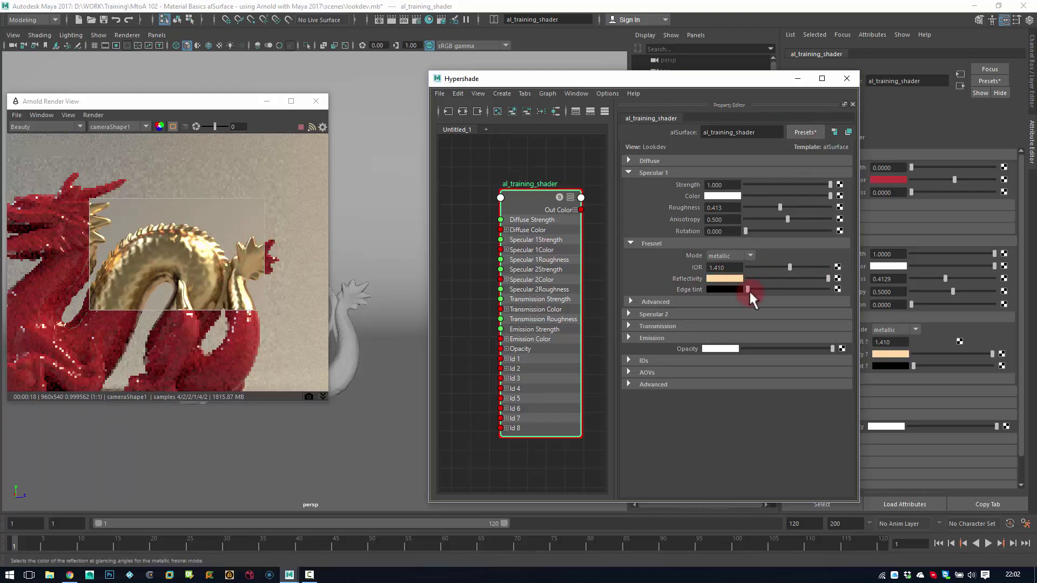
Step: Test the metallic Edge tint in white and in pure blue
{"action": "left_click_drag", "start_coordinate": [747, 290], "coordinate": [850, 293]}
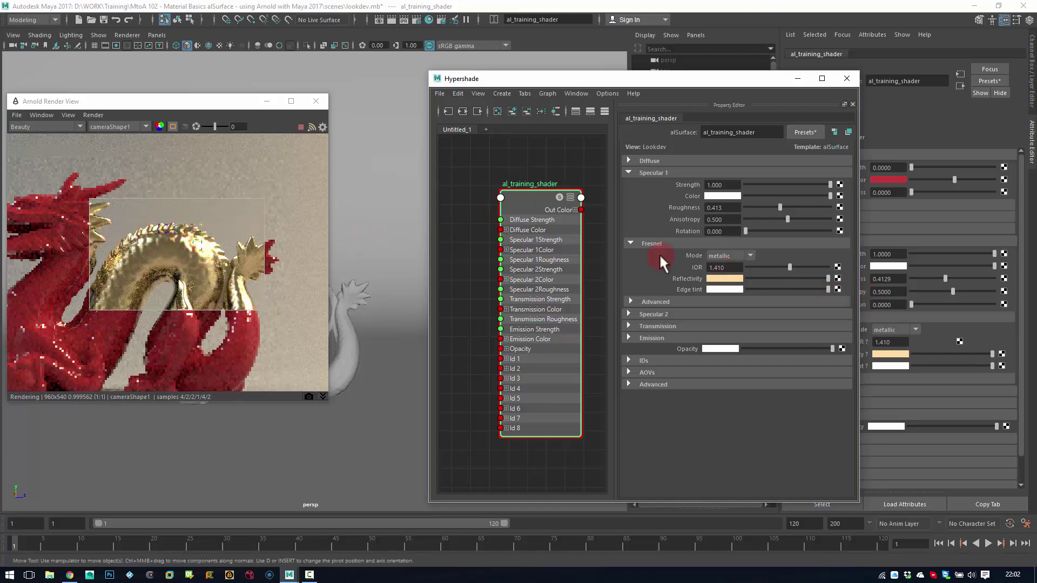
{"action": "left_click", "coordinate": [730, 290]}
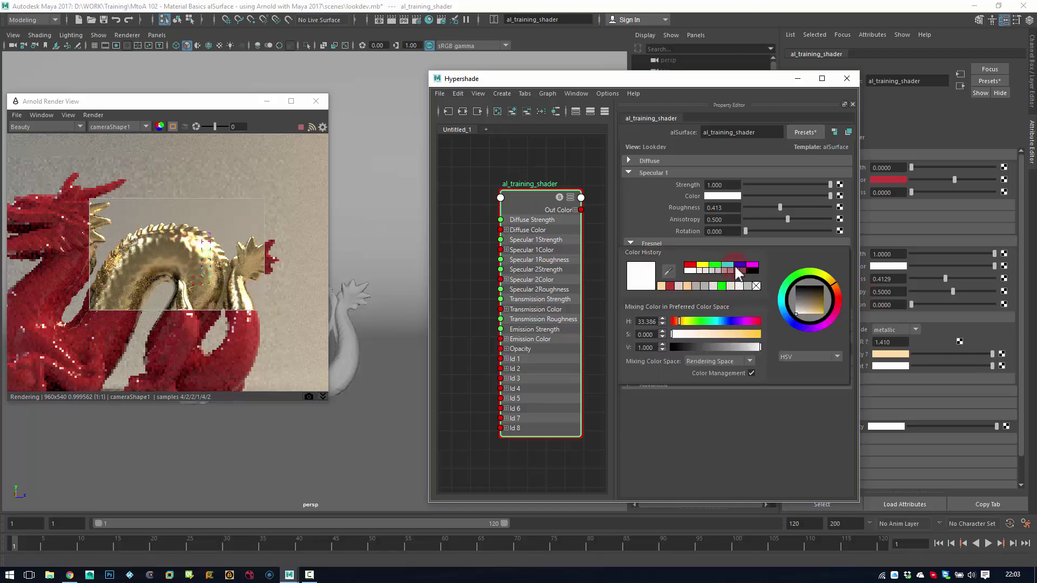
{"action": "left_click", "coordinate": [739, 263]}
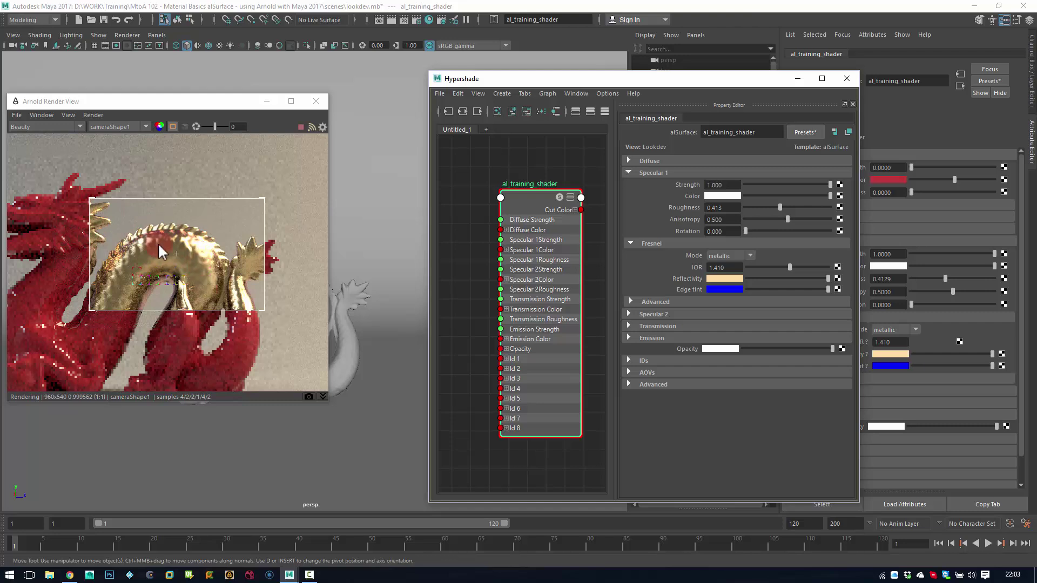
Step: Change the Edge tint to a more saturated gold than the Reflectivity colour
{"action": "left_click", "coordinate": [713, 290]}
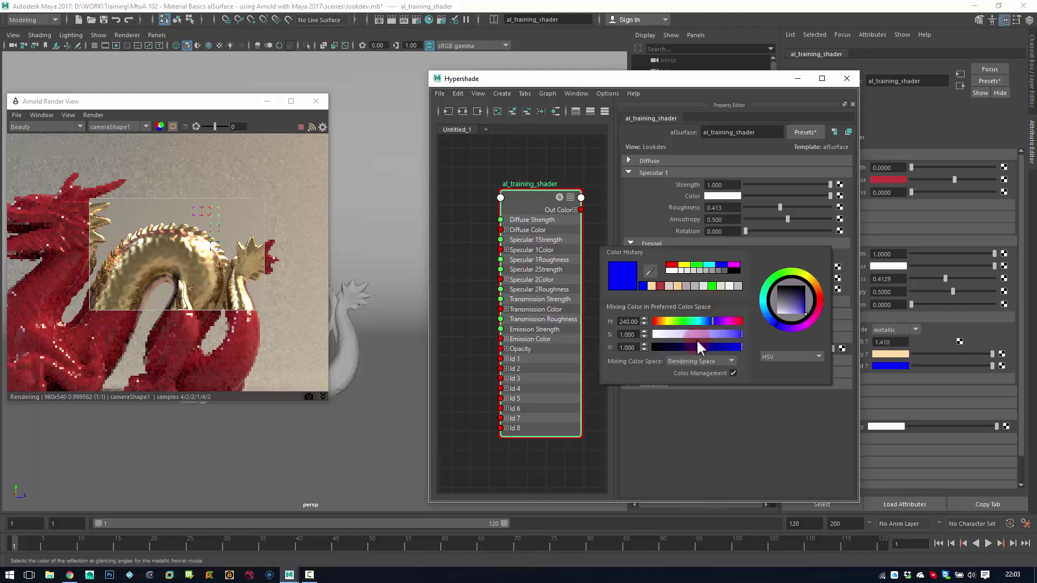
{"action": "left_click_drag", "start_coordinate": [666, 322], "coordinate": [661, 322]}
{"action": "left_click", "coordinate": [733, 334]}
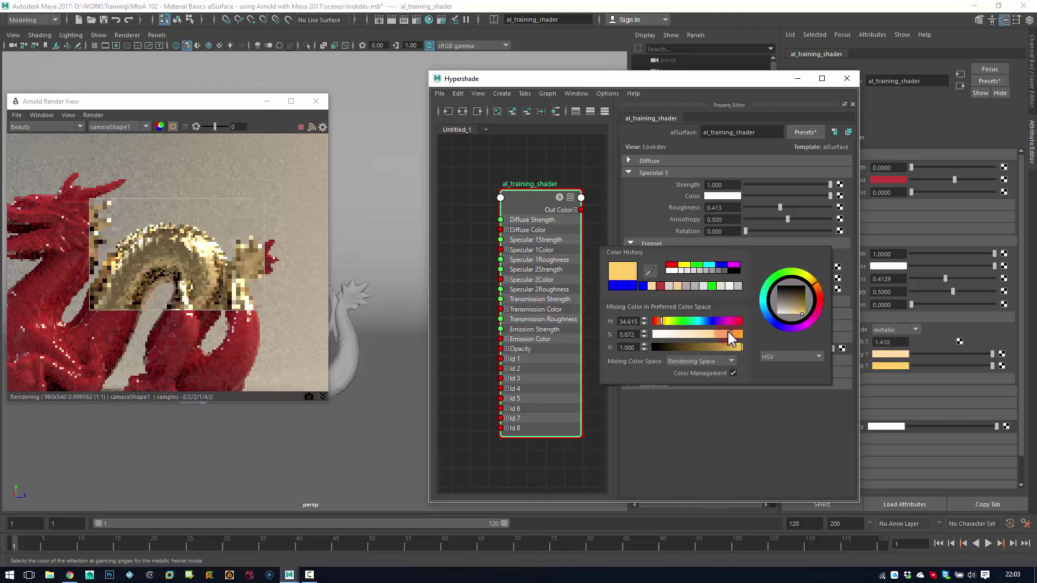
{"action": "left_click", "coordinate": [721, 334]}
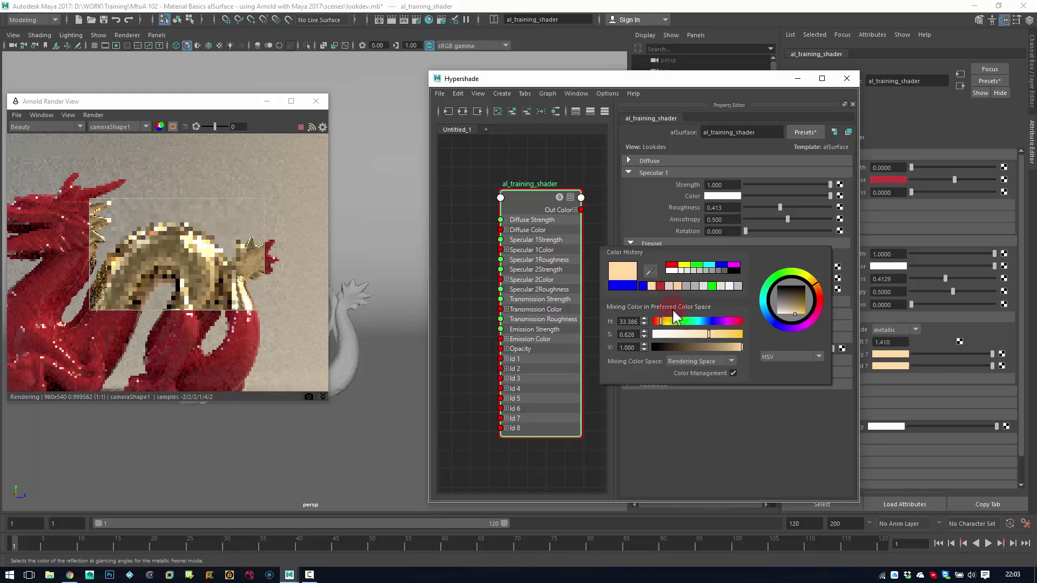
{"action": "left_click", "coordinate": [653, 266]}
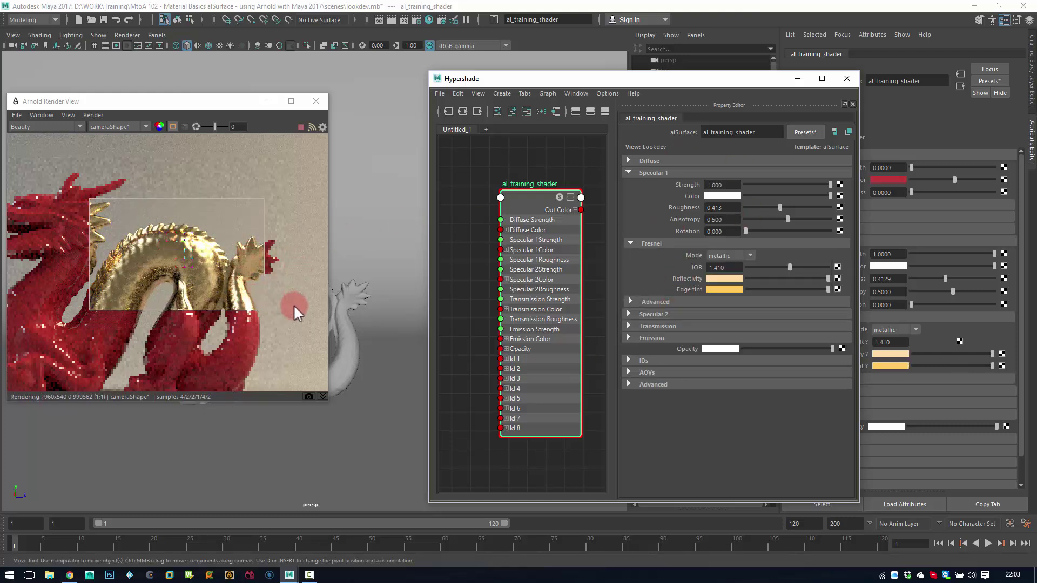
Step: Widen the Arnold Render View and redraw the render region around the whole dragon
{"action": "left_click_drag", "start_coordinate": [338, 270], "coordinate": [438, 270]}
{"action": "scroll", "coordinate": [305, 277], "scroll_direction": "down", "scroll_amount": 2}
{"action": "scroll", "coordinate": [108, 190], "scroll_direction": "up", "scroll_amount": 4}
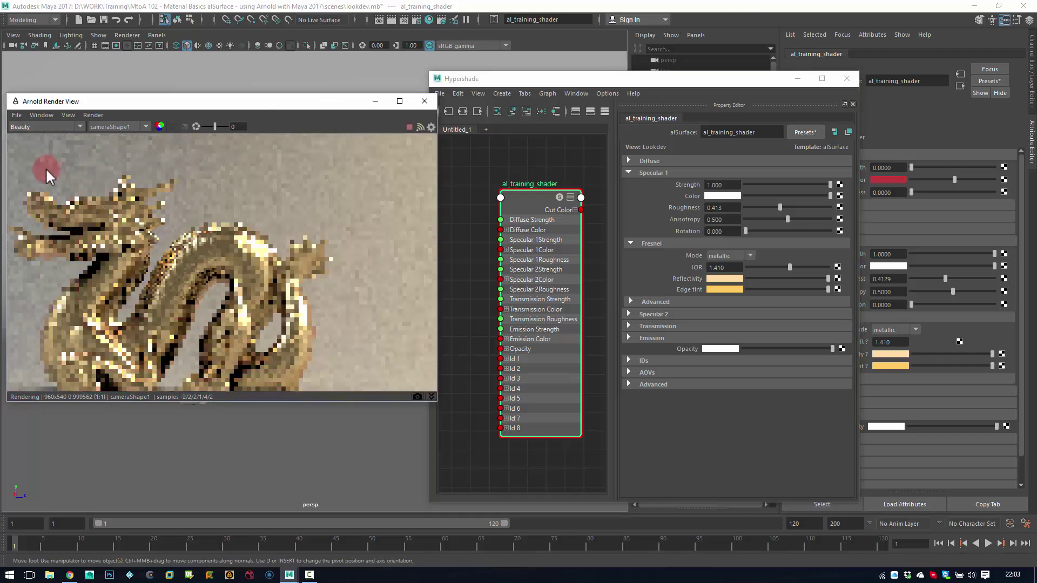
{"action": "left_click_drag", "start_coordinate": [21, 170], "coordinate": [218, 364]}
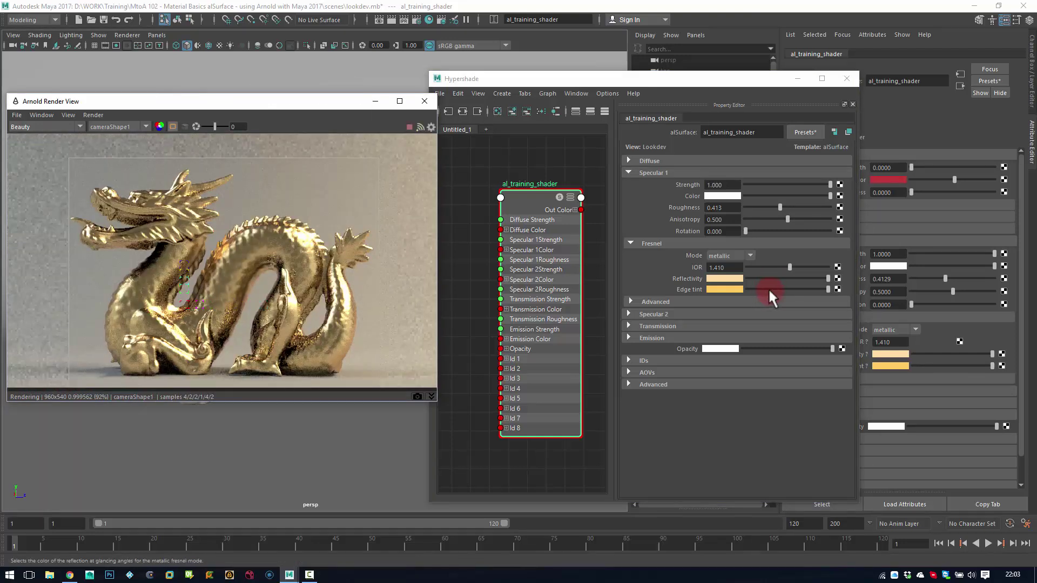
Step: Set the Specular 1 Reflectivity to mid grey and the Edge tint to light grey for a silver metal
{"action": "left_click", "coordinate": [724, 278]}
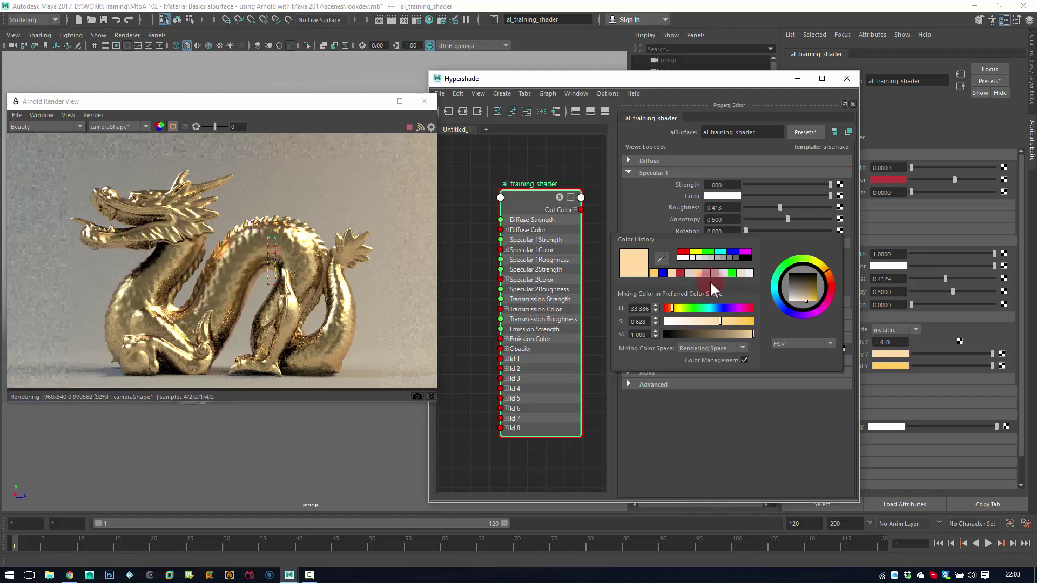
{"action": "left_click", "coordinate": [718, 260]}
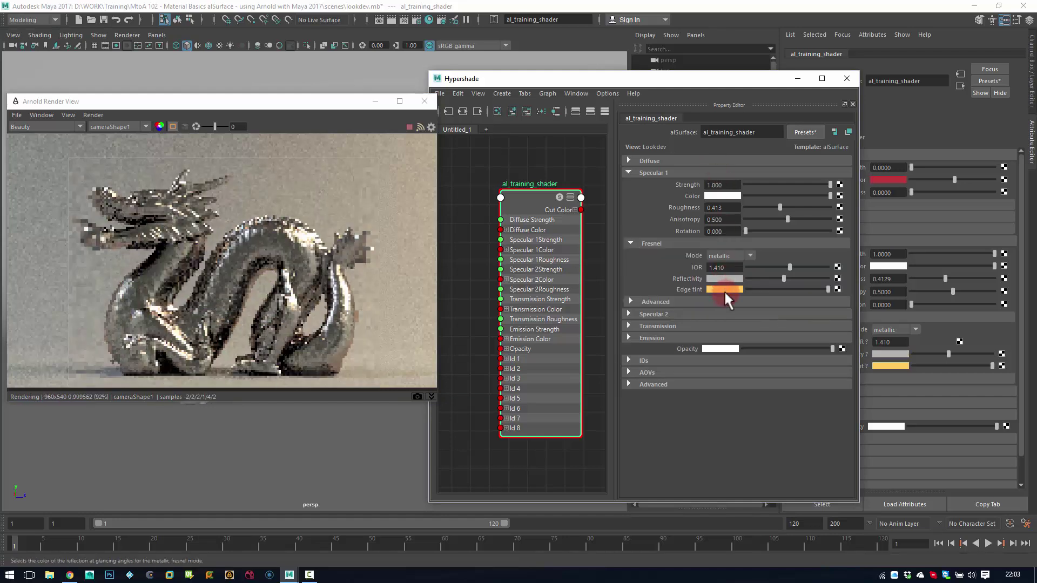
{"action": "left_click", "coordinate": [724, 290]}
{"action": "left_click", "coordinate": [705, 269]}
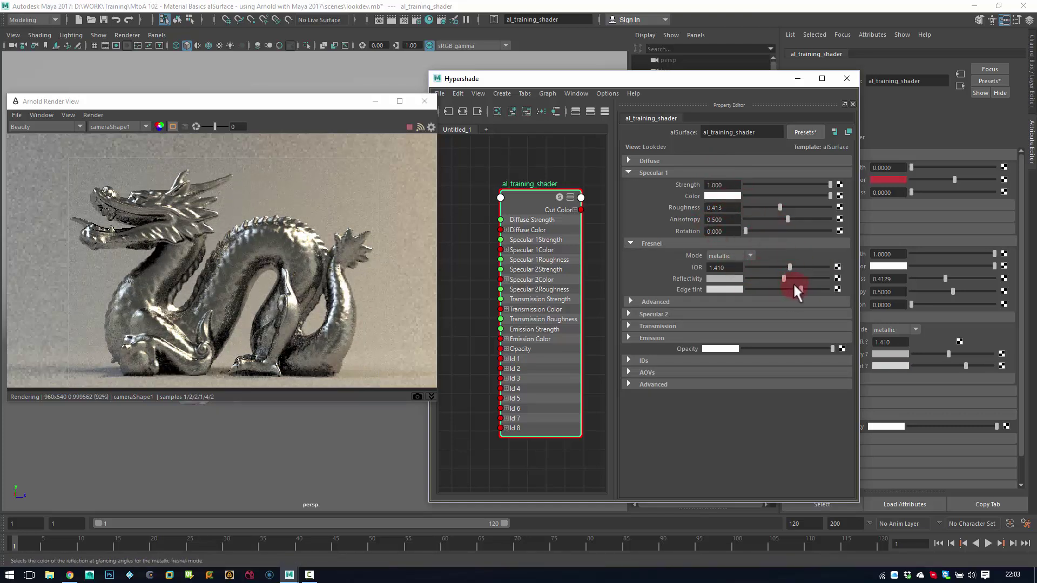
Step: Darken the grey Edge tint and Reflectivity slightly and raise the Specular 1 Roughness to about 0.587
{"action": "left_click_drag", "start_coordinate": [800, 289], "coordinate": [795, 289]}
{"action": "left_click_drag", "start_coordinate": [784, 278], "coordinate": [778, 276]}
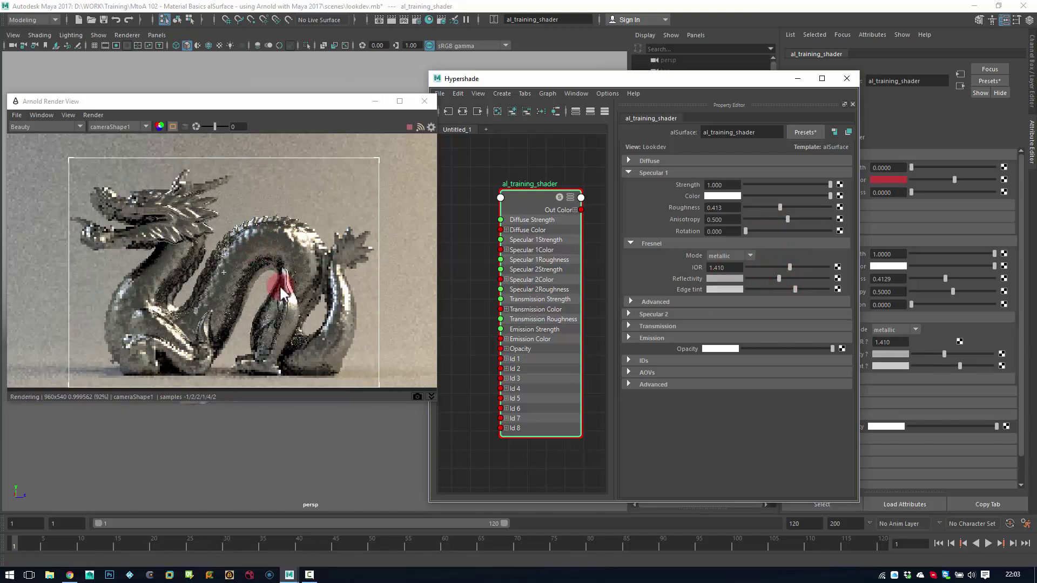
{"action": "mouse_move", "coordinate": [780, 207]}
{"action": "left_mouse_down"}
{"action": "mouse_move", "coordinate": [768, 208]}
{"action": "mouse_move", "coordinate": [795, 208]}
{"action": "left_mouse_up"}
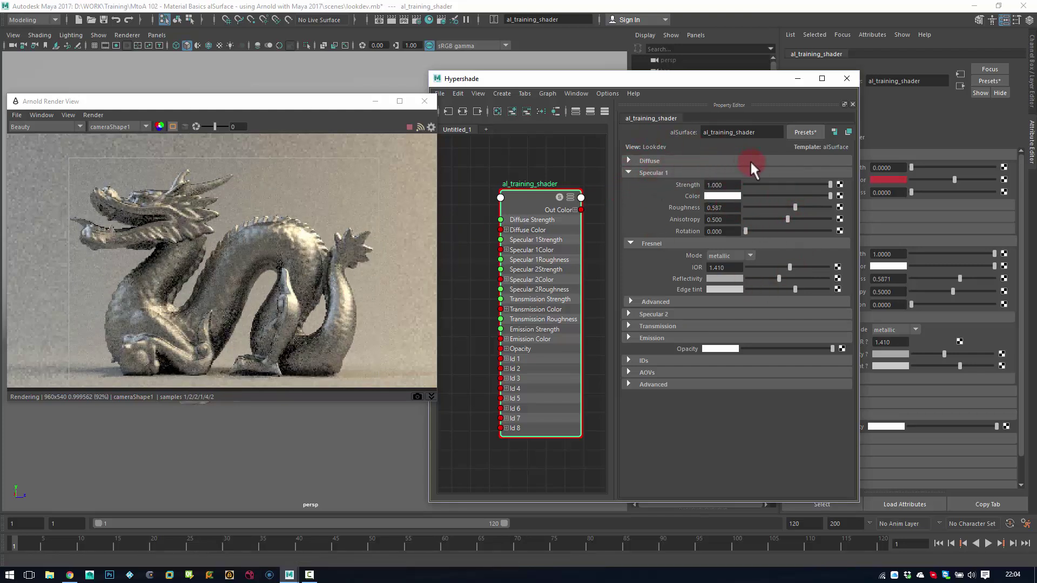
Step: Expand the Specular 2 settings, set the Specular 1 Strength to 0 and collapse the Specular 1 settings
{"action": "left_click", "coordinate": [668, 314]}
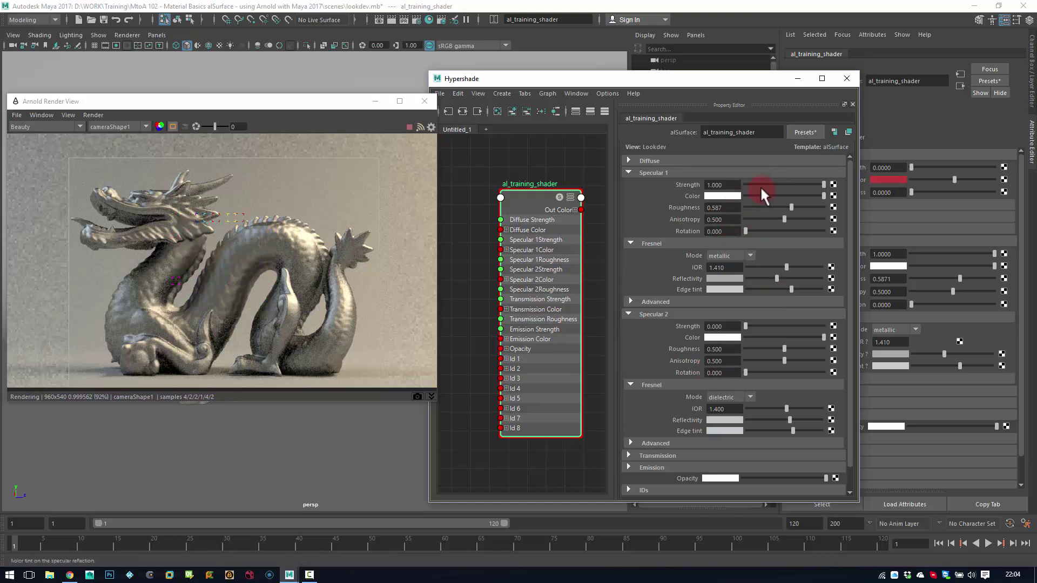
{"action": "left_click_drag", "start_coordinate": [779, 184], "coordinate": [682, 194]}
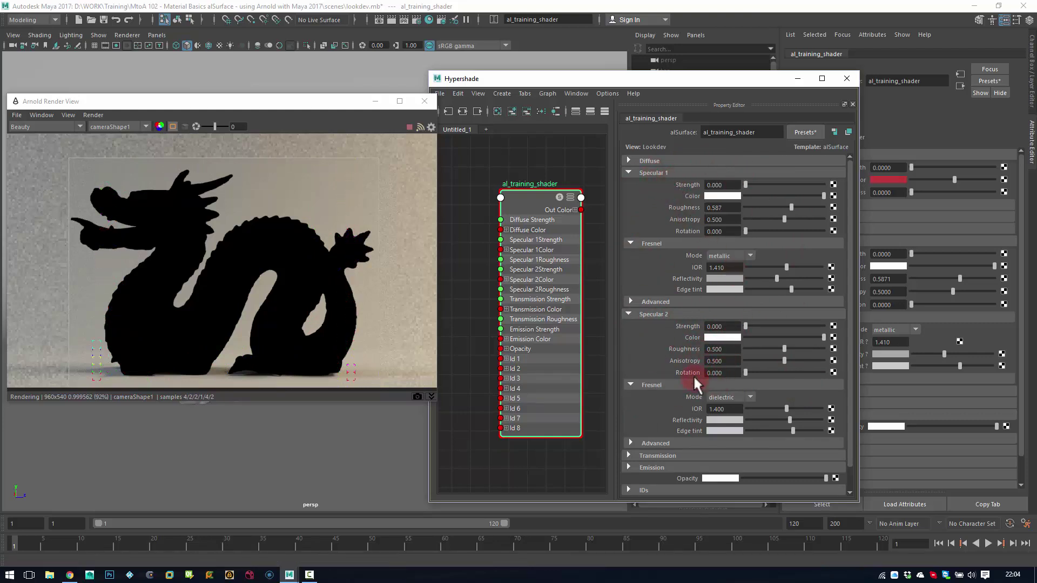
{"action": "left_click", "coordinate": [659, 173]}
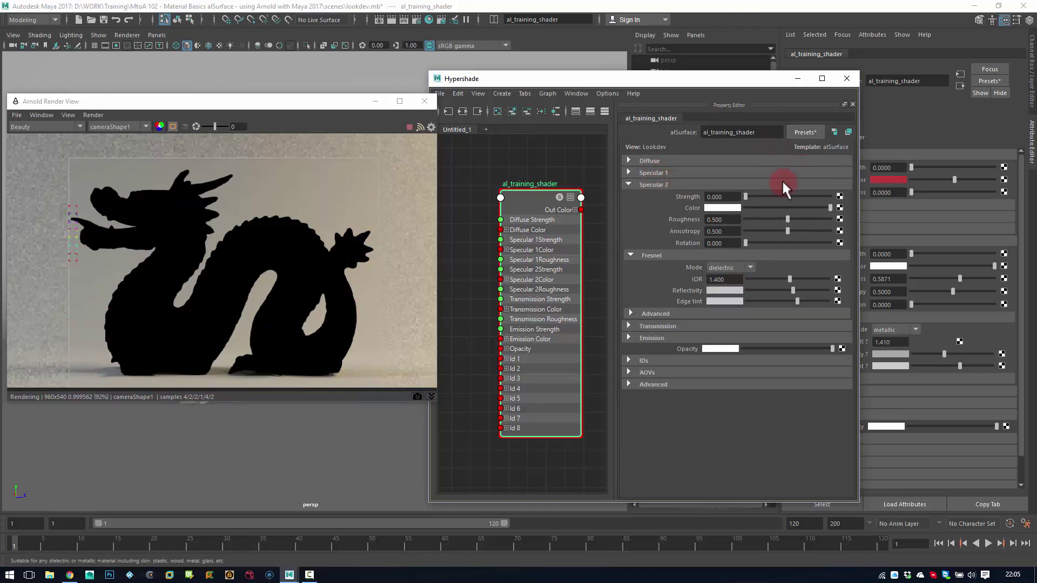
Step: Raise the Specular 2 Strength to 1 and switch its Fresnel mode to metallic
{"action": "left_click_drag", "start_coordinate": [745, 196], "coordinate": [860, 193]}
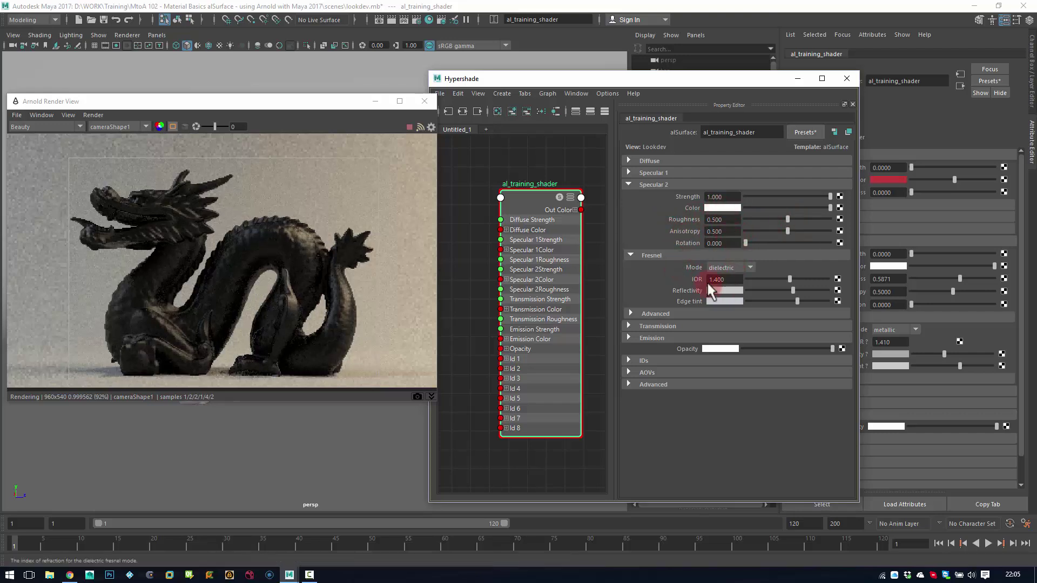
{"action": "left_click", "coordinate": [726, 268]}
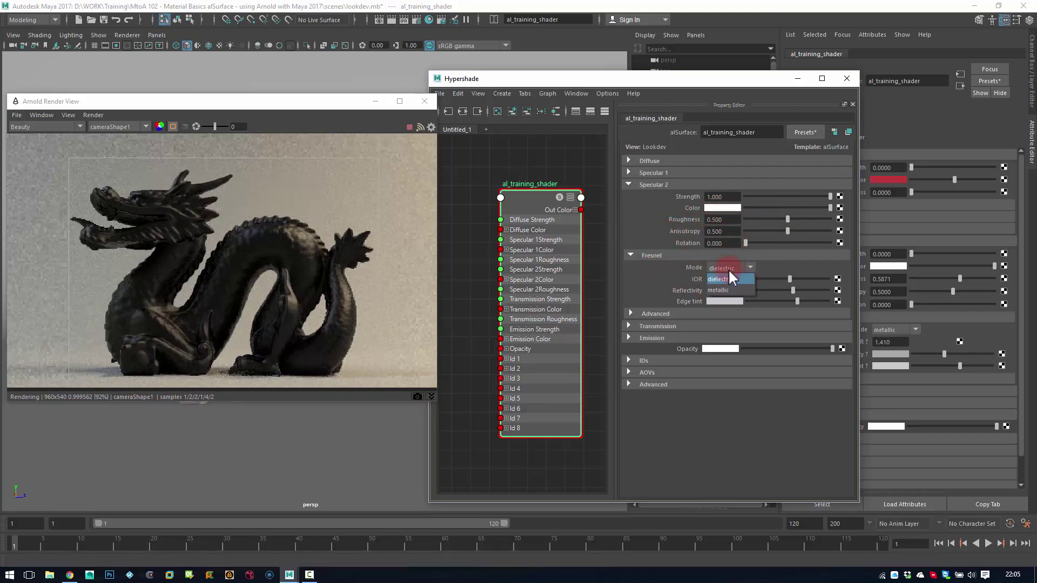
{"action": "left_click", "coordinate": [725, 291]}
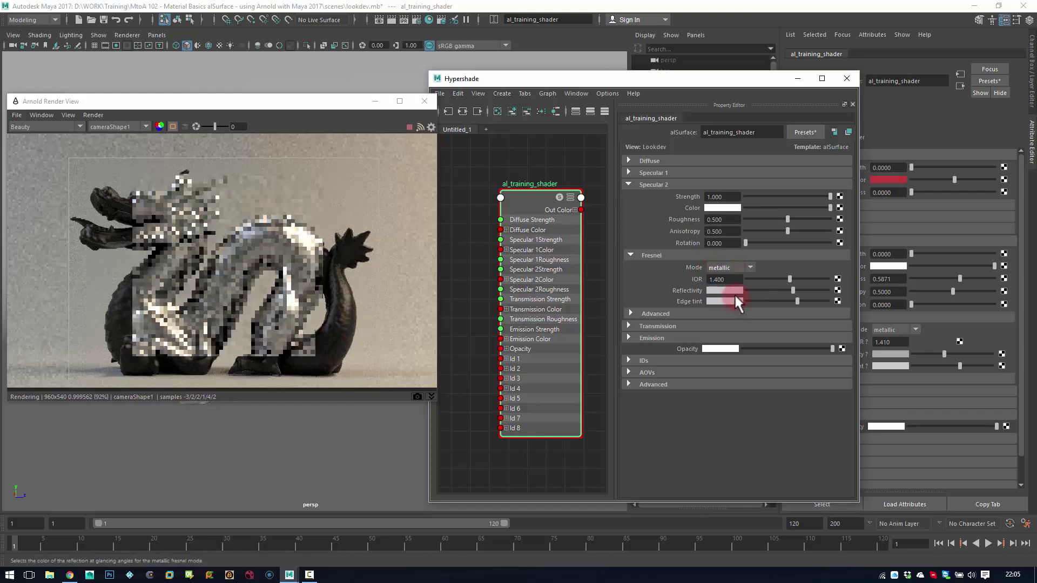
Step: Set the Specular 2 Reflectivity to crimson and its Edge tint to a saturated red
{"action": "left_click", "coordinate": [724, 291]}
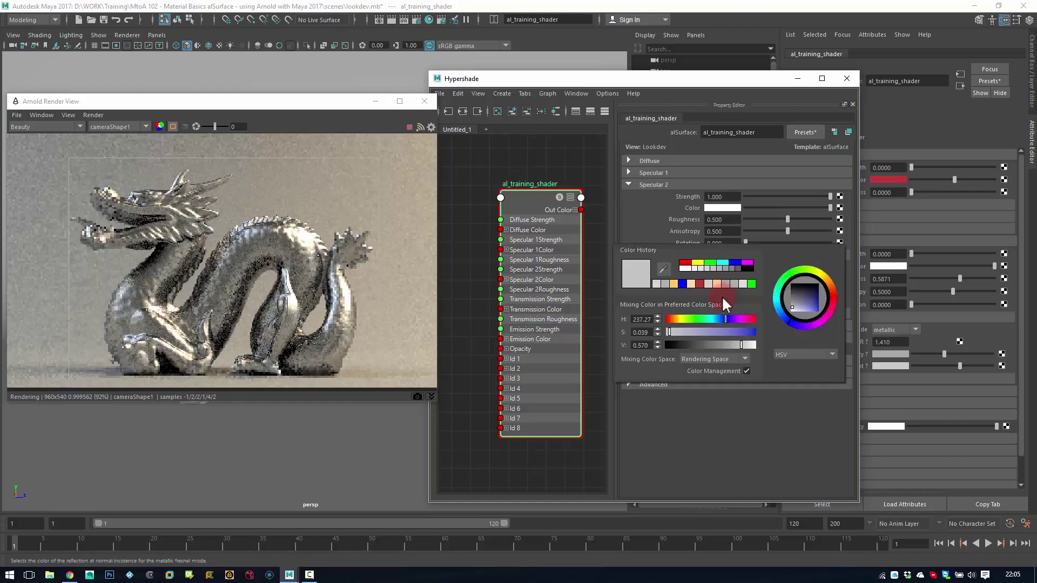
{"action": "left_click", "coordinate": [685, 263]}
{"action": "left_click", "coordinate": [699, 284]}
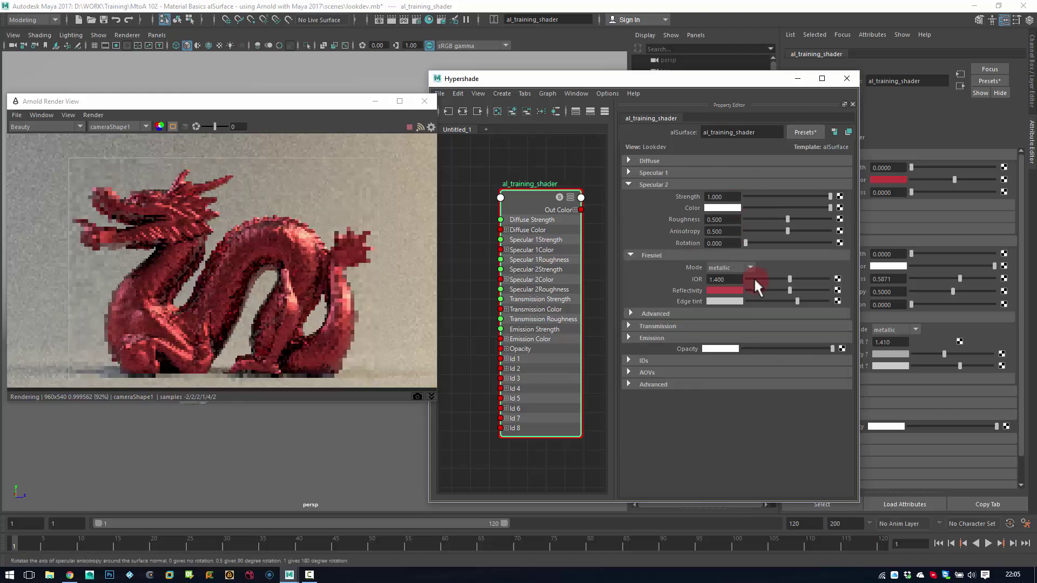
{"action": "left_click", "coordinate": [727, 303]}
{"action": "left_click", "coordinate": [660, 297]}
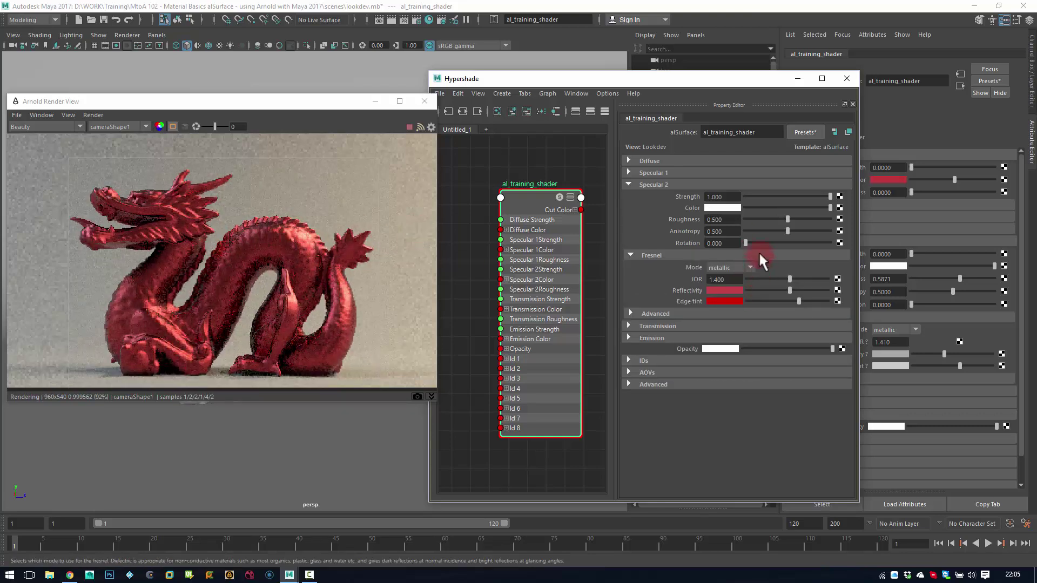
Step: Switch the Specular 2 distribution to ggx, set its Roughness to about 0.51 and collapse the Specular 2 settings
{"action": "left_click_drag", "start_coordinate": [796, 220], "coordinate": [783, 221]}
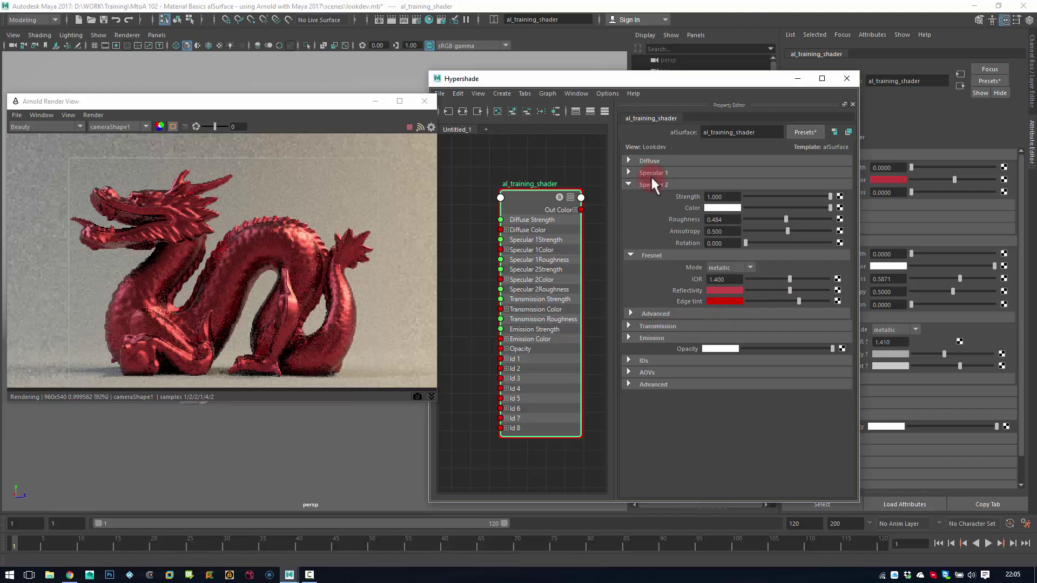
{"action": "left_click", "coordinate": [653, 312]}
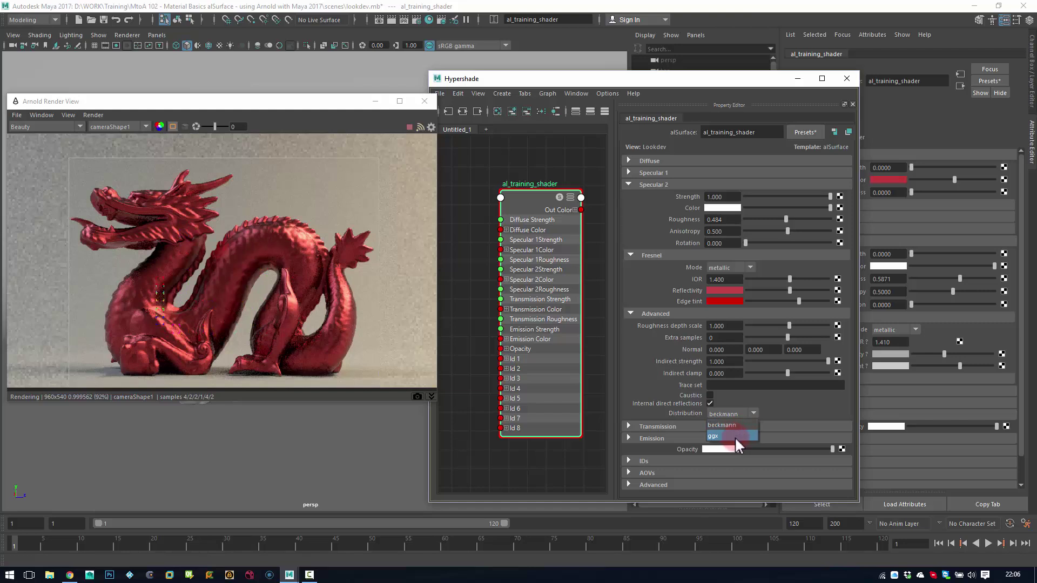
{"action": "left_click", "coordinate": [733, 435]}
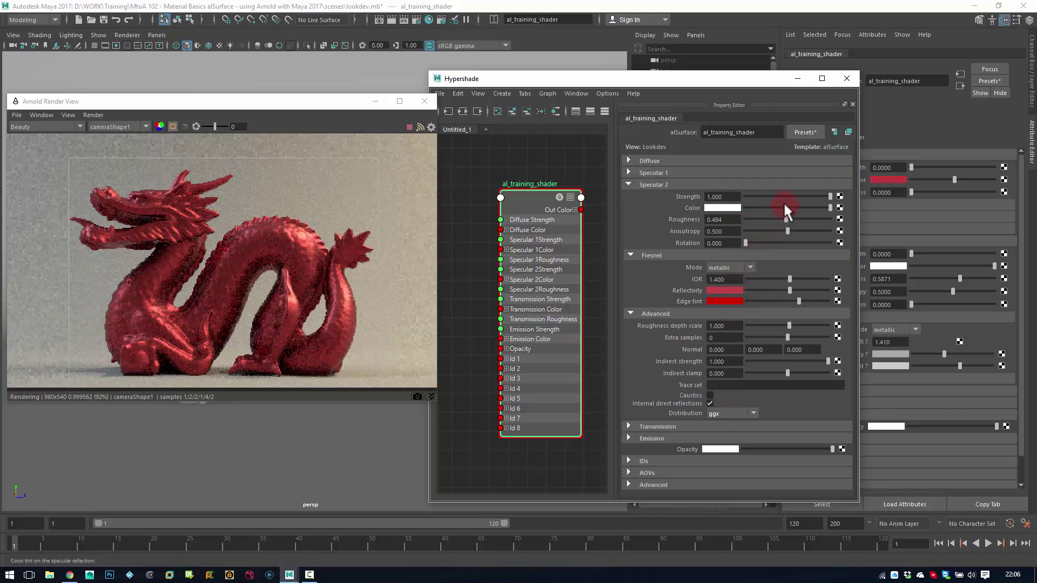
{"action": "mouse_move", "coordinate": [791, 218]}
{"action": "left_mouse_down"}
{"action": "mouse_move", "coordinate": [758, 219]}
{"action": "mouse_move", "coordinate": [779, 221]}
{"action": "left_mouse_up"}
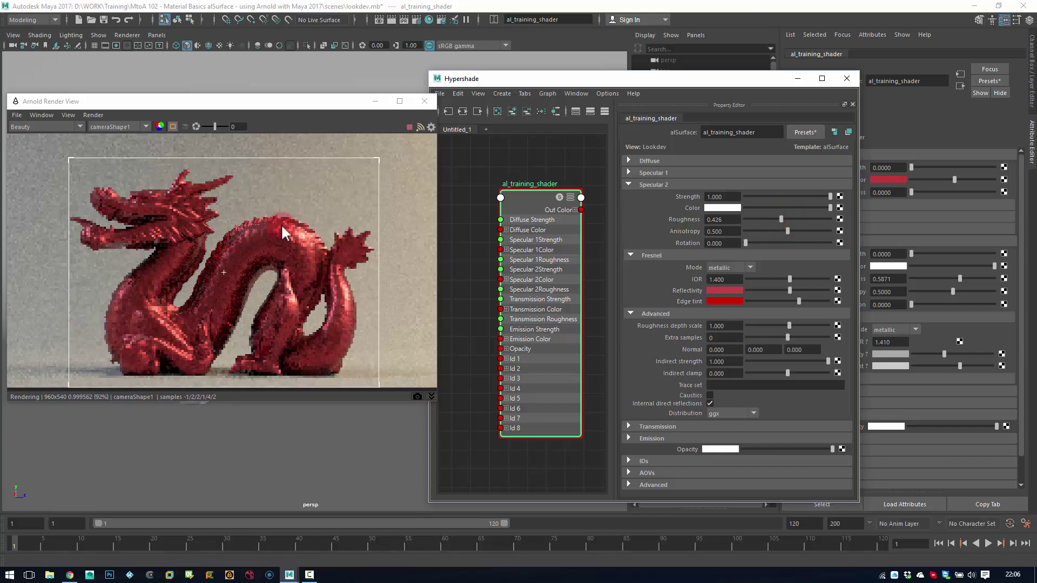
{"action": "left_click_drag", "start_coordinate": [783, 217], "coordinate": [788, 228]}
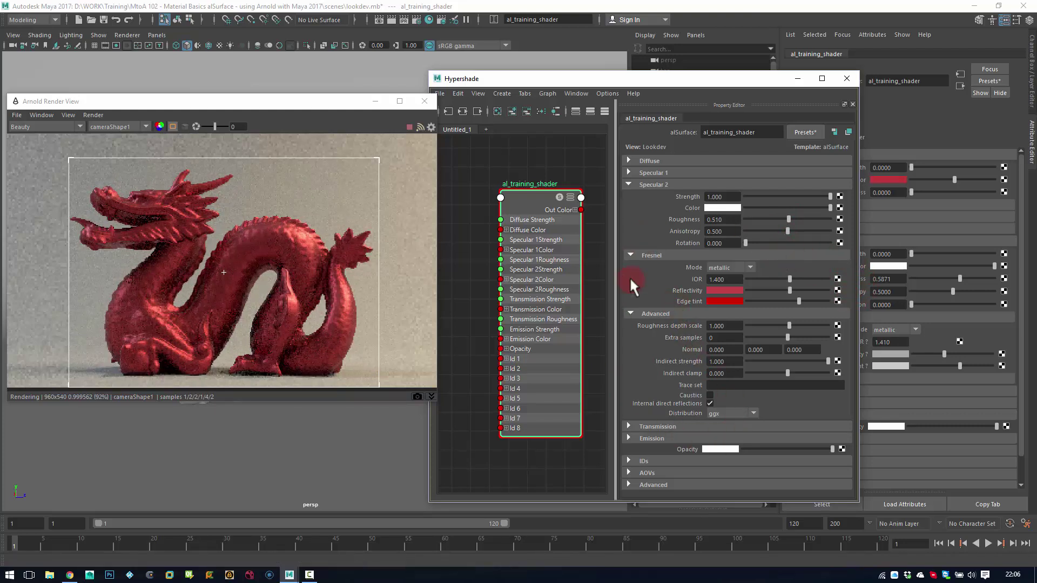
{"action": "left_click", "coordinate": [656, 185]}
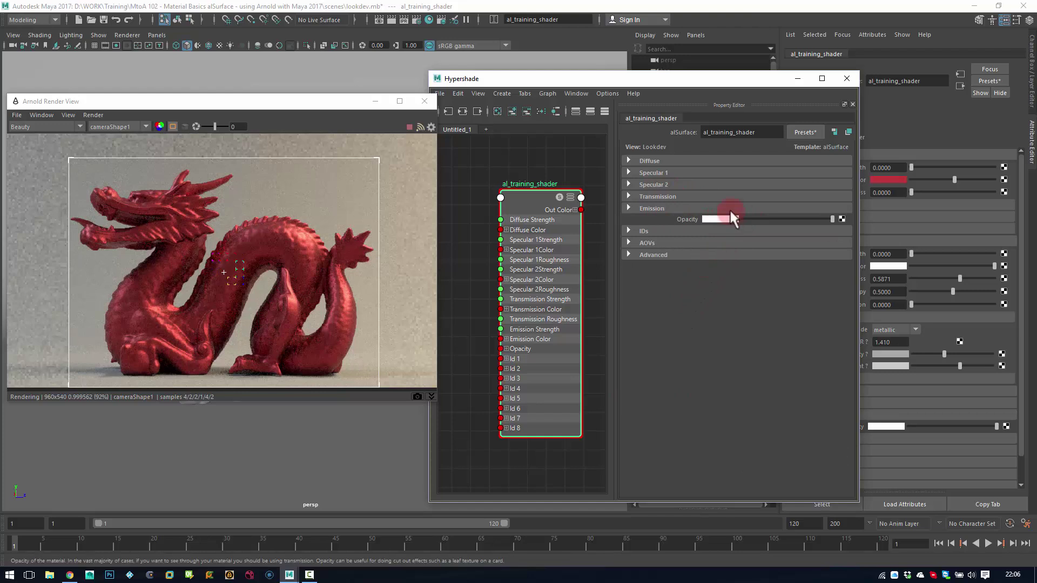
Step: Set the Specular 1 Roughness to 0.05 and Strength to 1, and darken its Reflectivity and Edge tint to black
{"action": "left_click", "coordinate": [661, 173]}
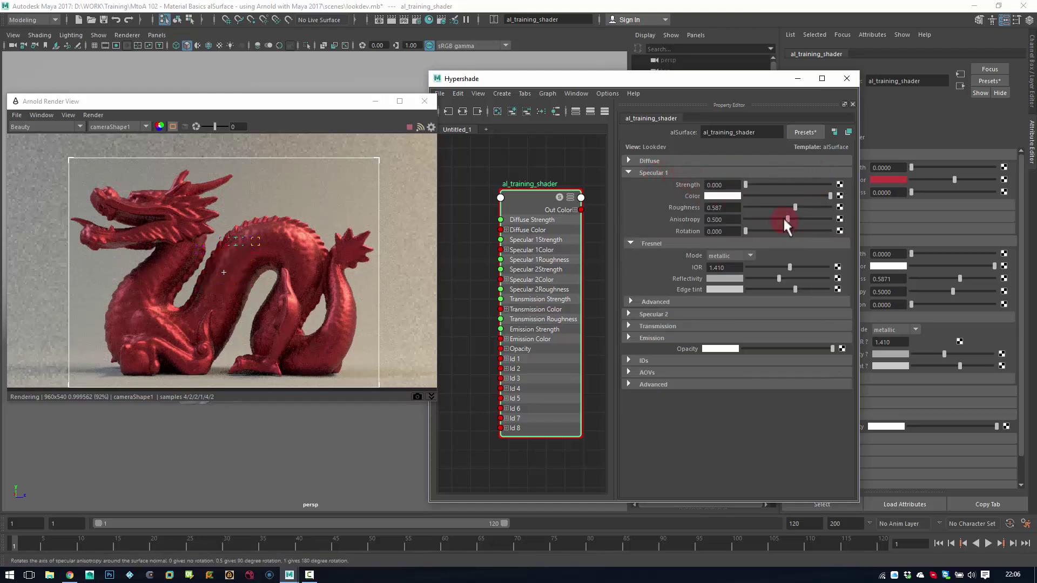
{"action": "double_click", "coordinate": [715, 208]}
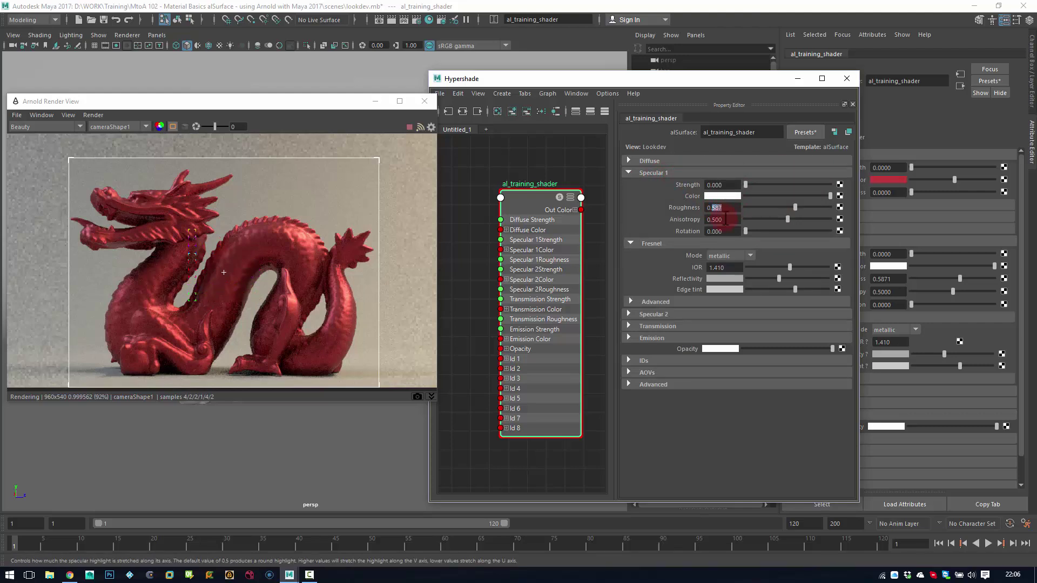
{"action": "type", "text": "05"}
{"action": "key", "text": "Return"}
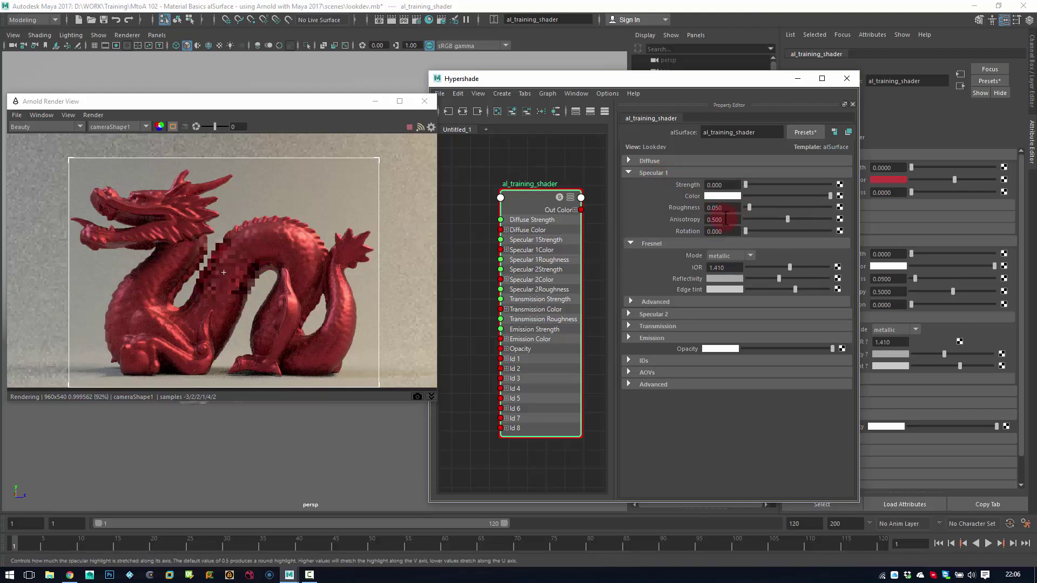
{"action": "left_click_drag", "start_coordinate": [746, 184], "coordinate": [830, 185]}
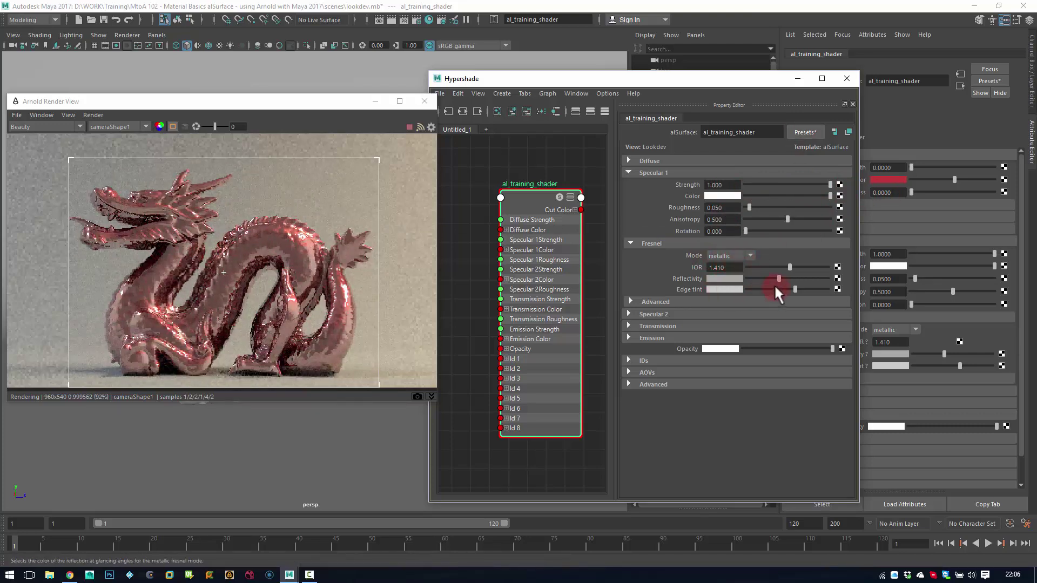
{"action": "left_click_drag", "start_coordinate": [775, 286], "coordinate": [708, 283]}
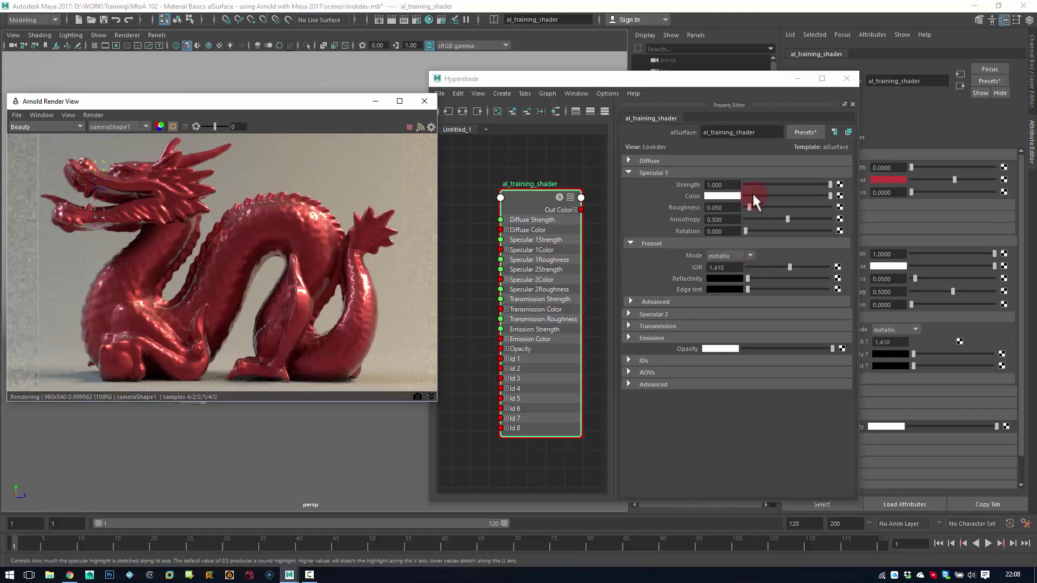
Step: Replace all the shader's settings with the Default preset and collapse the Specular 1 settings
{"action": "left_click", "coordinate": [805, 131]}
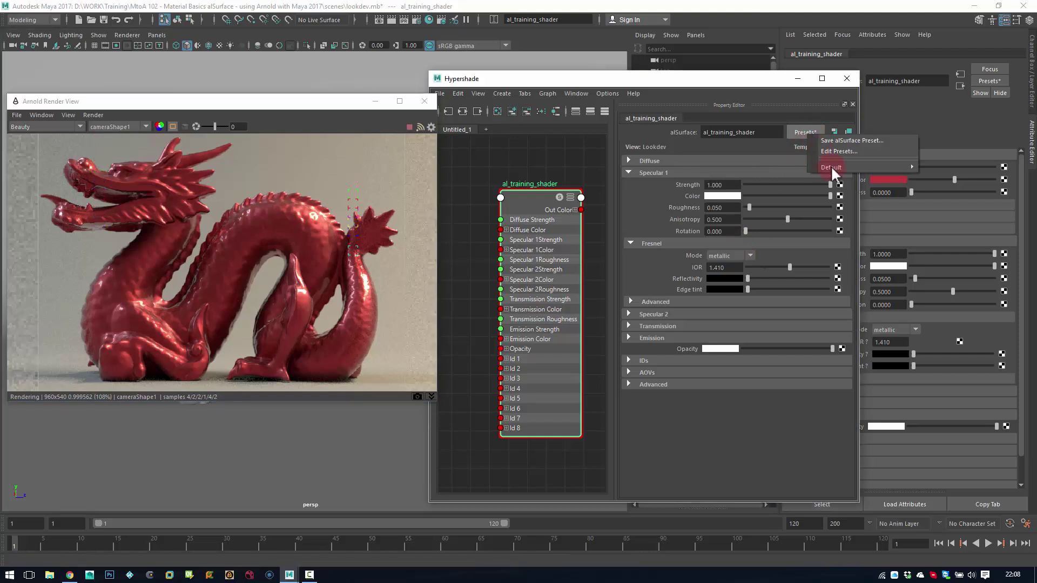
{"action": "mouse_move", "coordinate": [880, 167]}
{"action": "left_click", "coordinate": [938, 167]}
{"action": "left_click", "coordinate": [296, 255]}
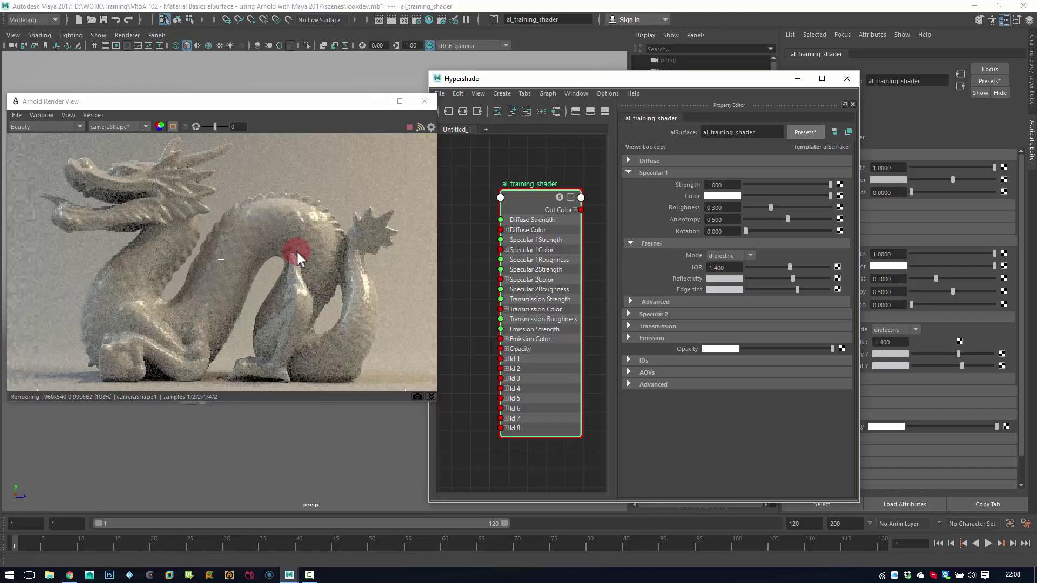
{"action": "left_click", "coordinate": [674, 173]}
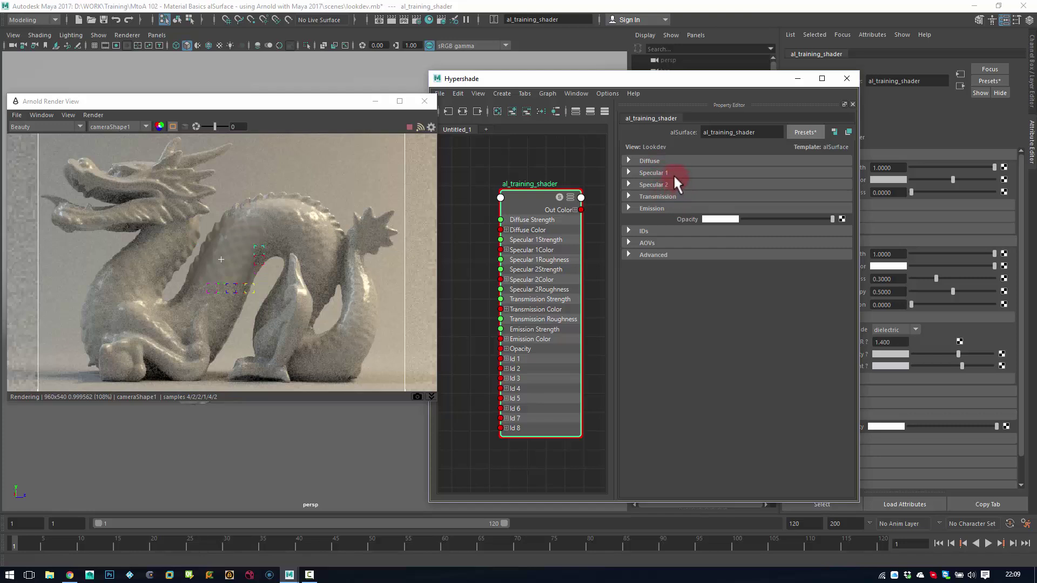
Step: Set the Diffuse Strength to 0 and the Specular 1 Roughness to 0.05
{"action": "left_click", "coordinate": [649, 160]}
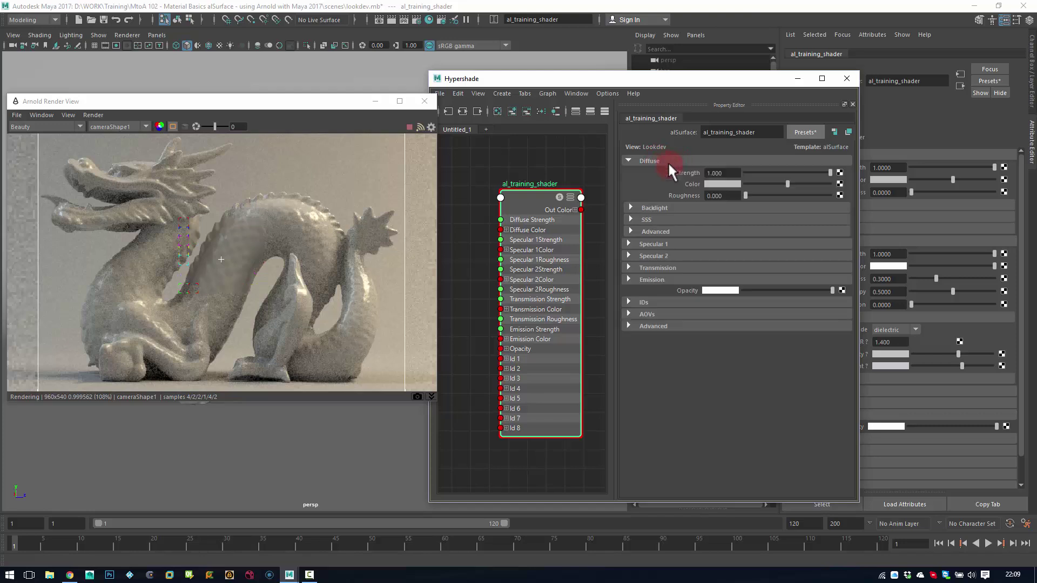
{"action": "left_click_drag", "start_coordinate": [827, 173], "coordinate": [736, 173]}
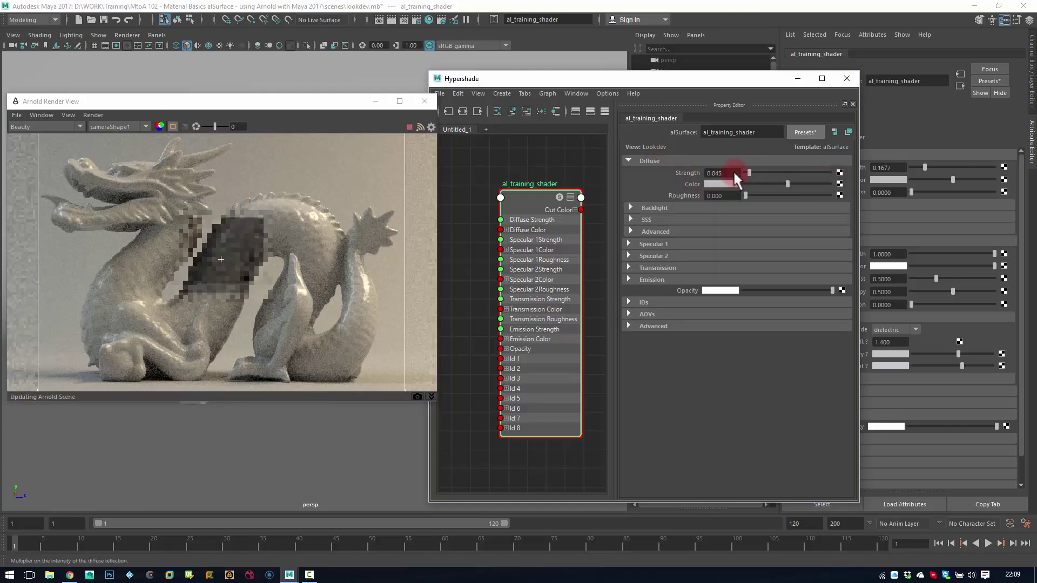
{"action": "left_click", "coordinate": [664, 243]}
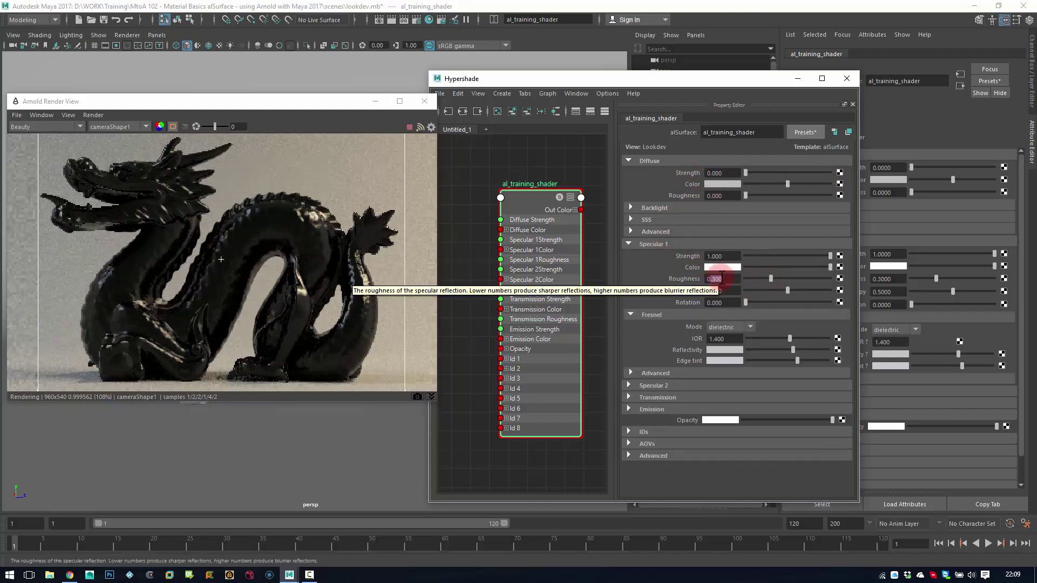
{"action": "type", "text": "00."}
{"action": "type", "text": "5"}
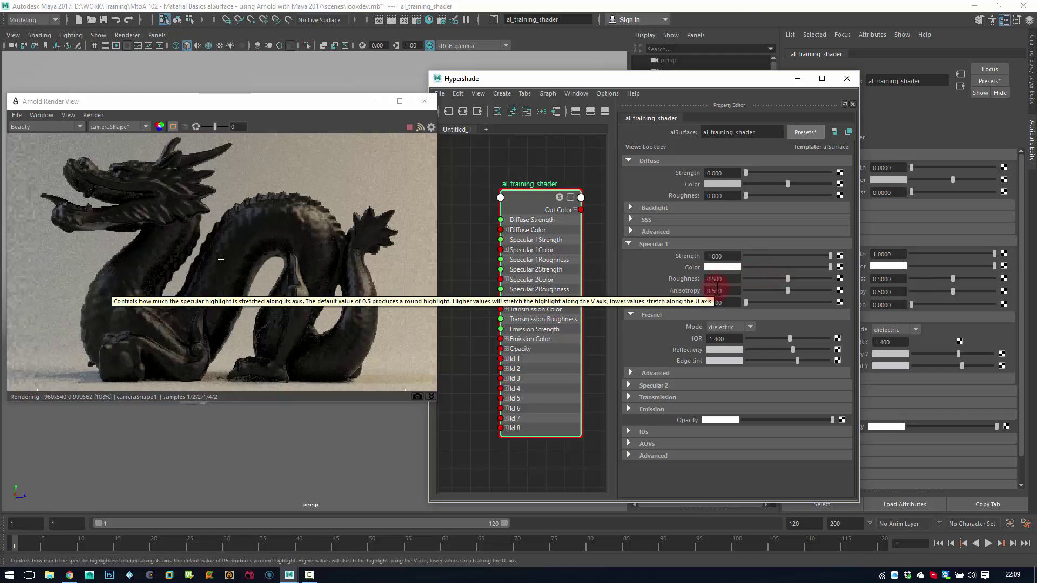
{"action": "left_click", "coordinate": [715, 291]}
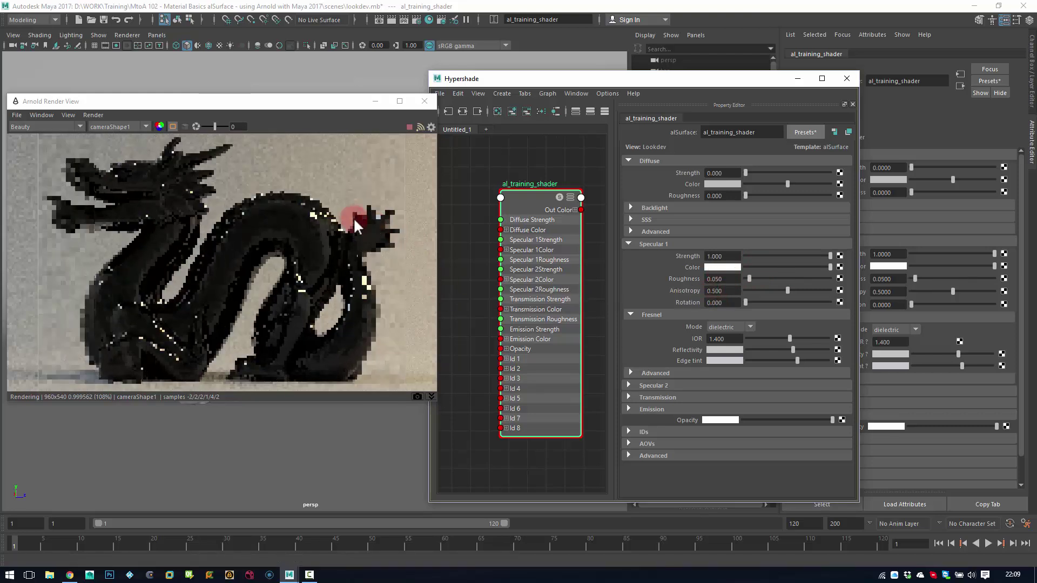
Step: Collapse the Specular 1 settings, expand Transmission and raise its Strength to 1
{"action": "left_click", "coordinate": [655, 244]}
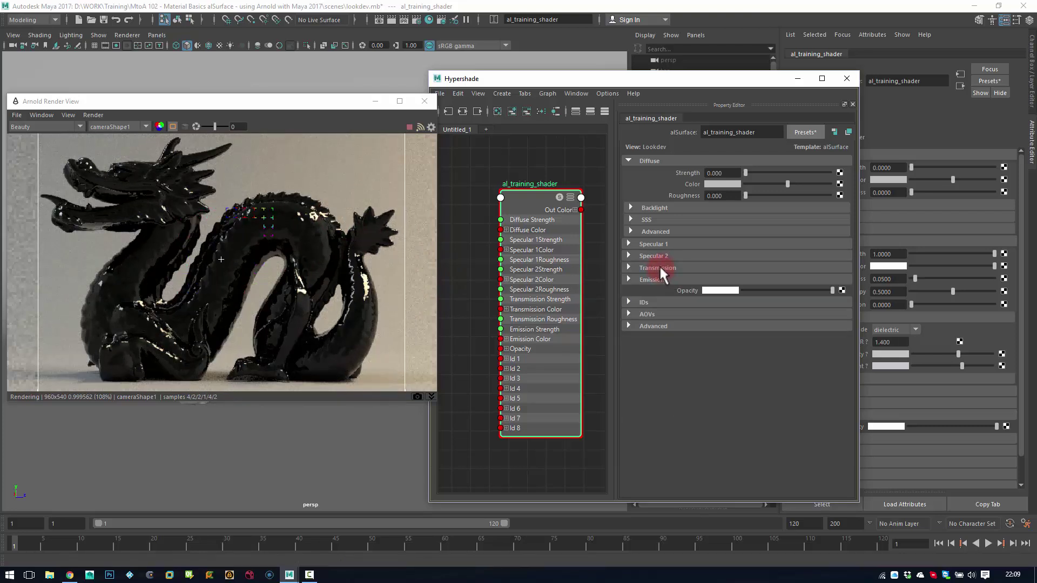
{"action": "left_click", "coordinate": [659, 268]}
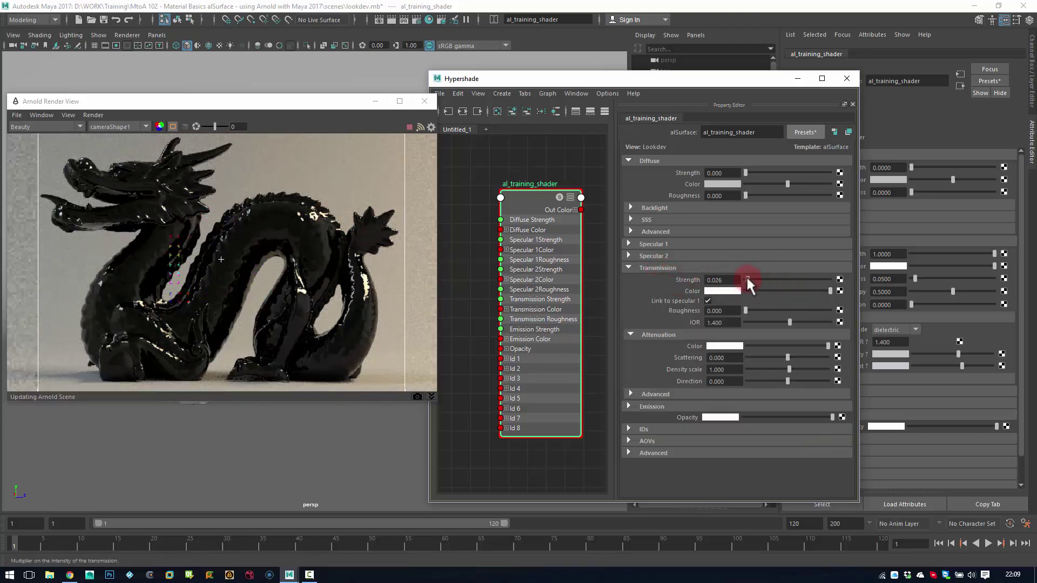
{"action": "left_click_drag", "start_coordinate": [746, 278], "coordinate": [869, 286]}
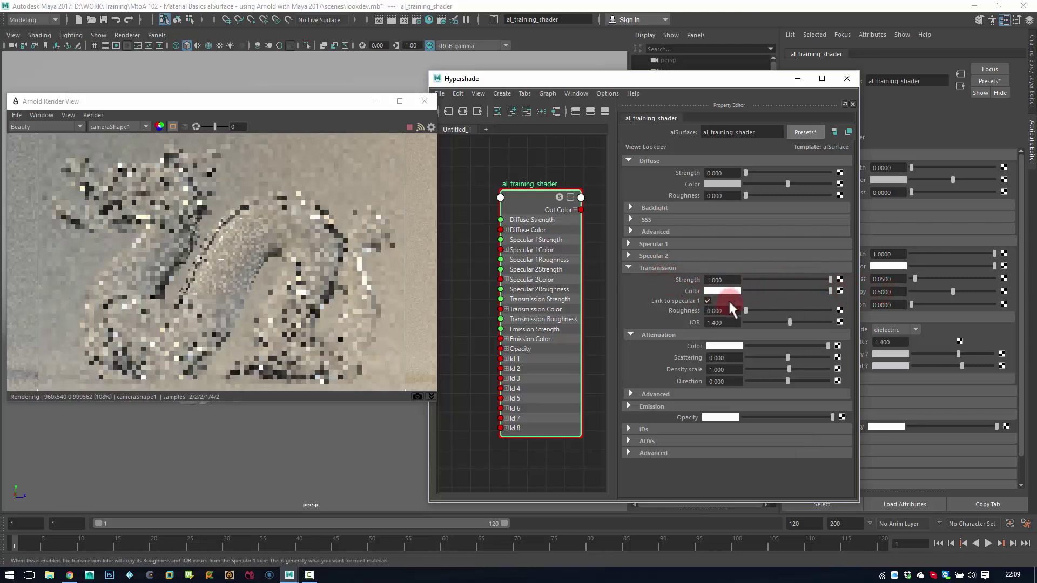
Step: Select the dragon mesh, expand its Arnold shape attributes and enable Opaque to test its effect on the glass
{"action": "left_click", "coordinate": [290, 231]}
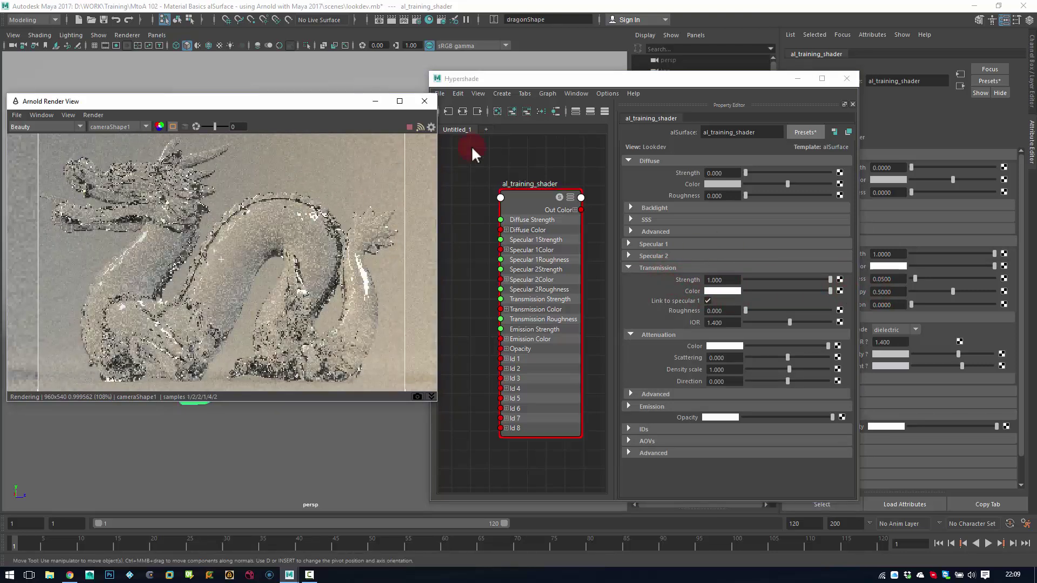
{"action": "left_click_drag", "start_coordinate": [574, 78], "coordinate": [424, 72]}
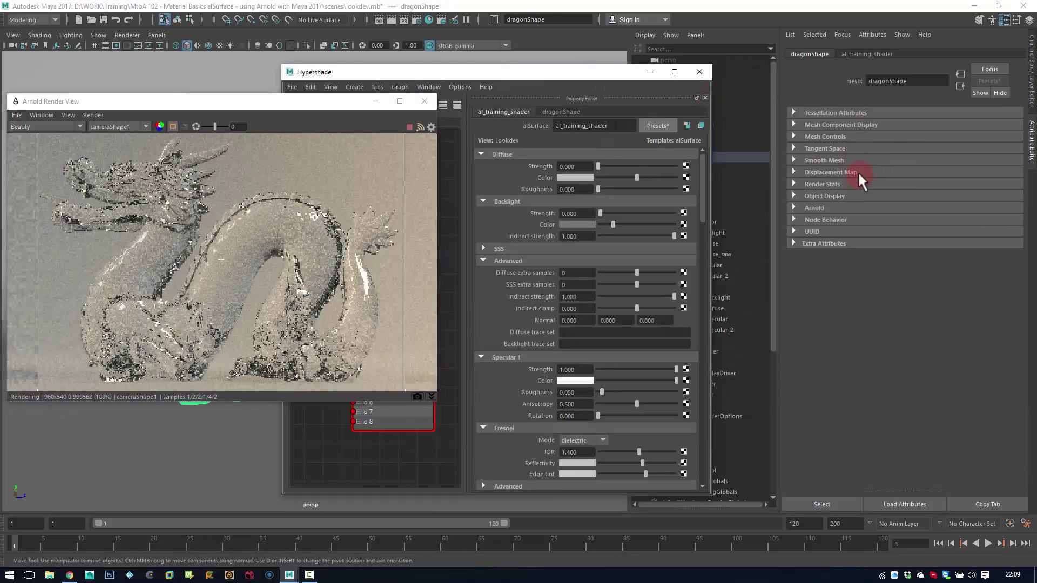
{"action": "left_click", "coordinate": [821, 208]}
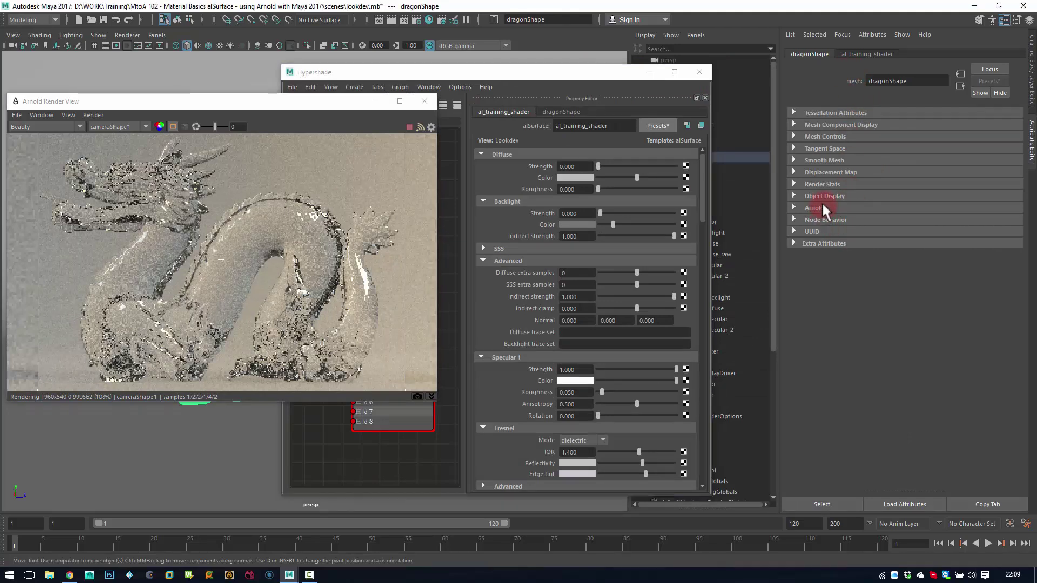
{"action": "left_click", "coordinate": [888, 246]}
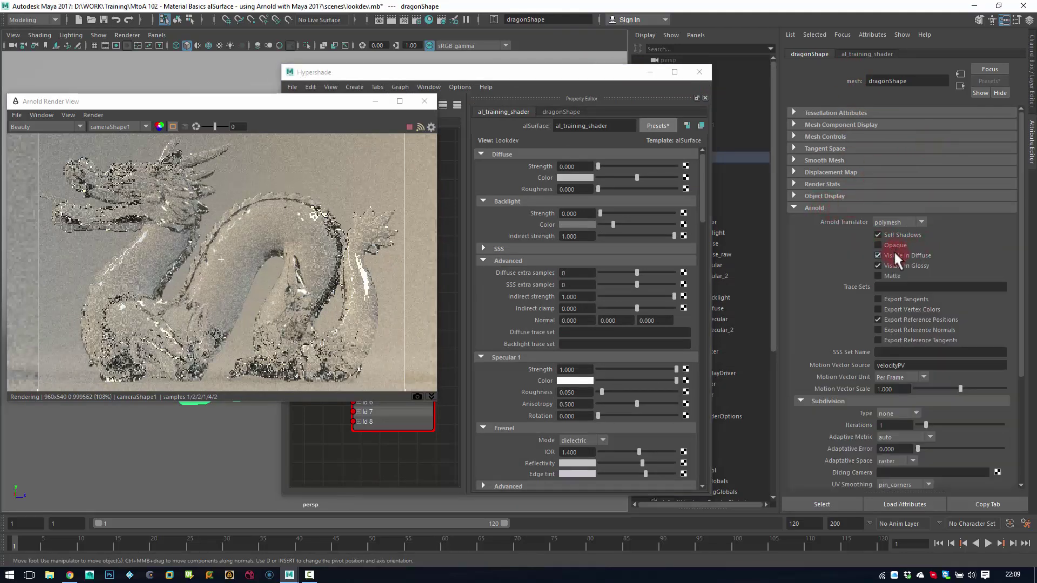
{"action": "left_click", "coordinate": [587, 318]}
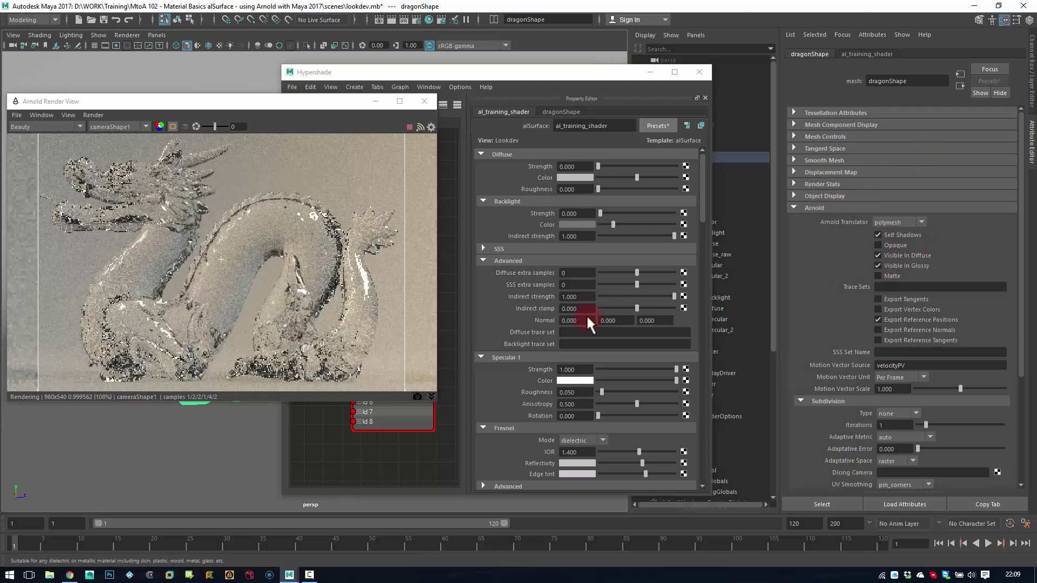
{"action": "left_click", "coordinate": [890, 244]}
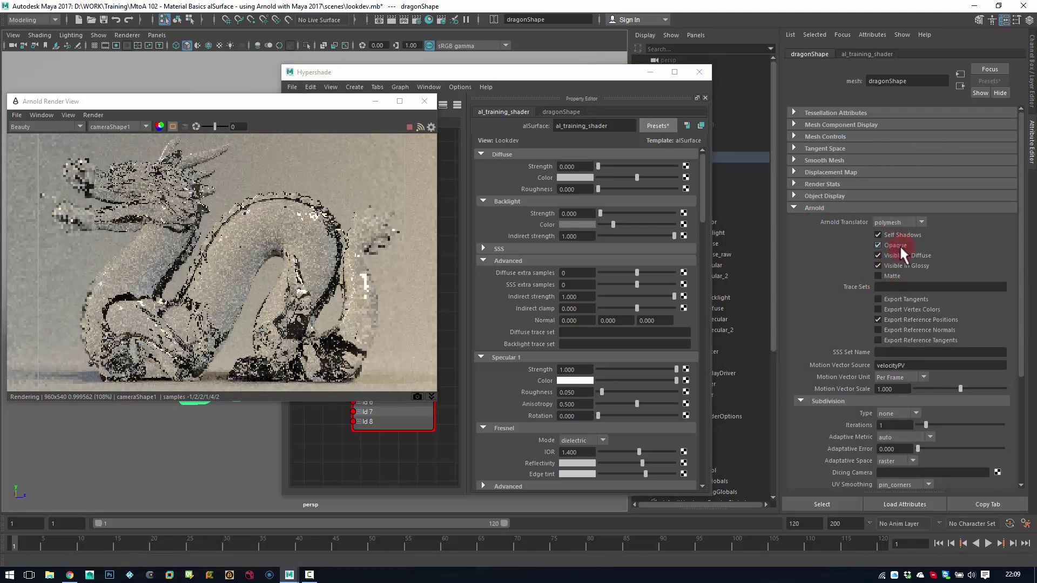
{"action": "left_click", "coordinate": [341, 274]}
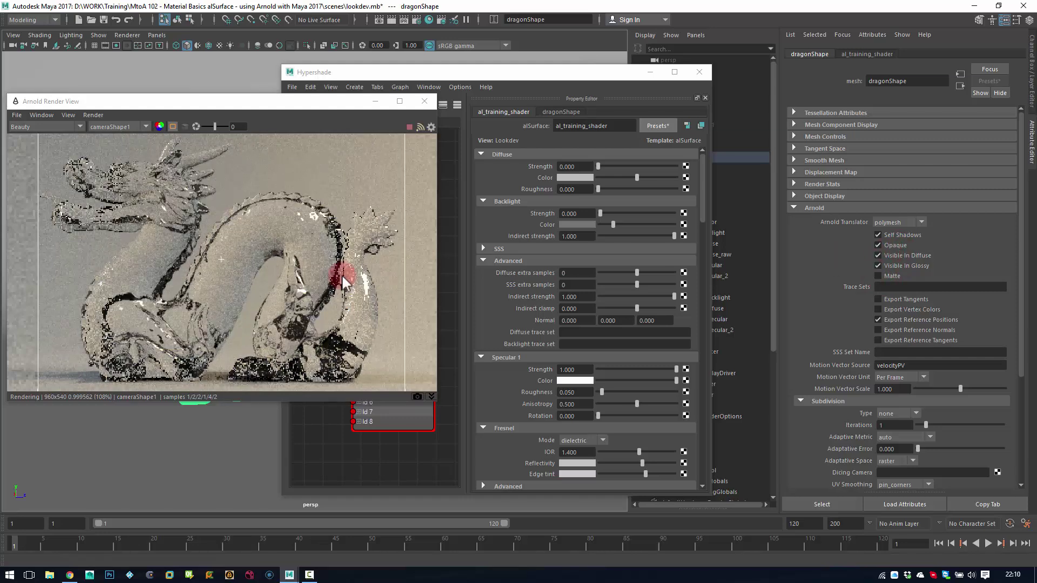
Step: Turn off Opaque for the dragon shape and move the Hypershade window clear of the render view
{"action": "left_click", "coordinate": [484, 294]}
{"action": "left_click", "coordinate": [377, 311]}
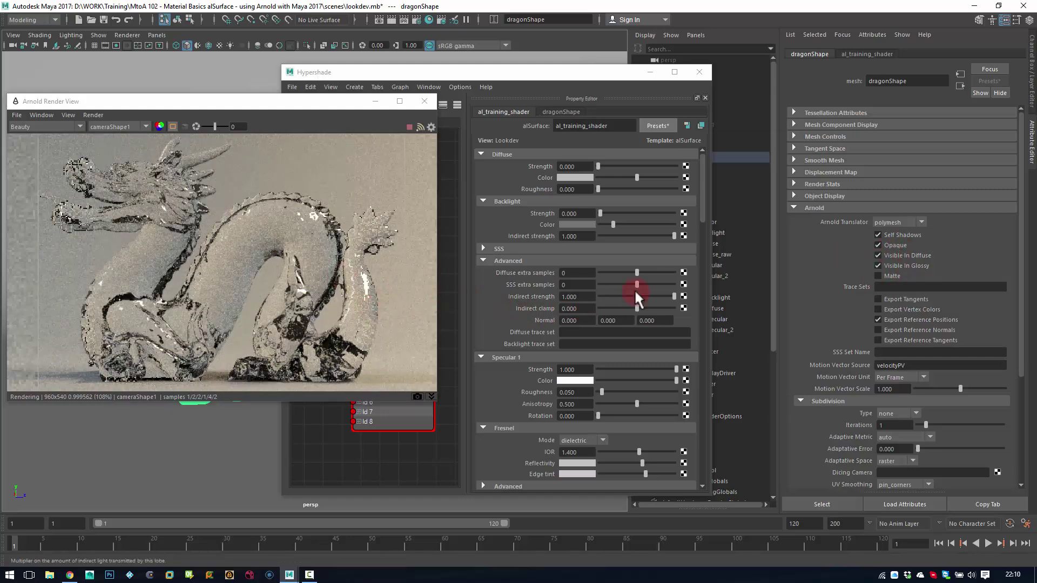
{"action": "left_click", "coordinate": [879, 245]}
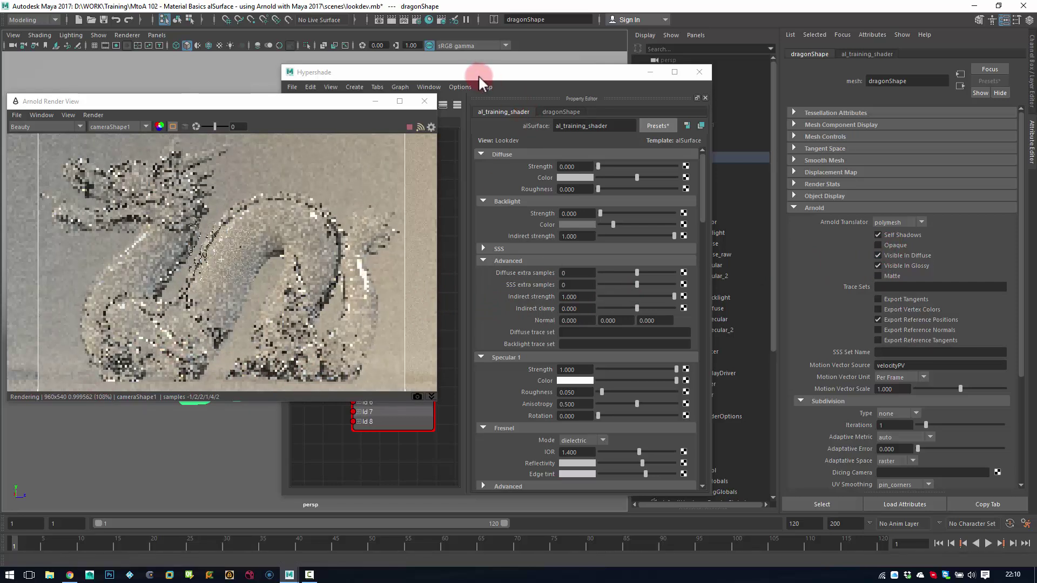
{"action": "left_click_drag", "start_coordinate": [478, 74], "coordinate": [578, 75]}
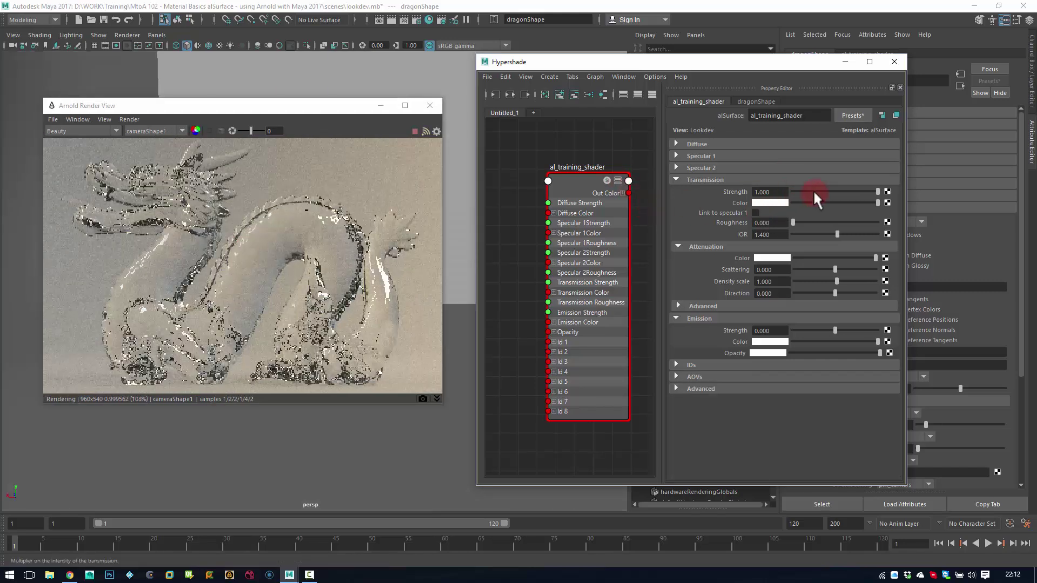
Step: Tint the Transmission Color dusty pink with hue 360, saturation 0.372 and value 0.643
{"action": "left_click", "coordinate": [776, 203]}
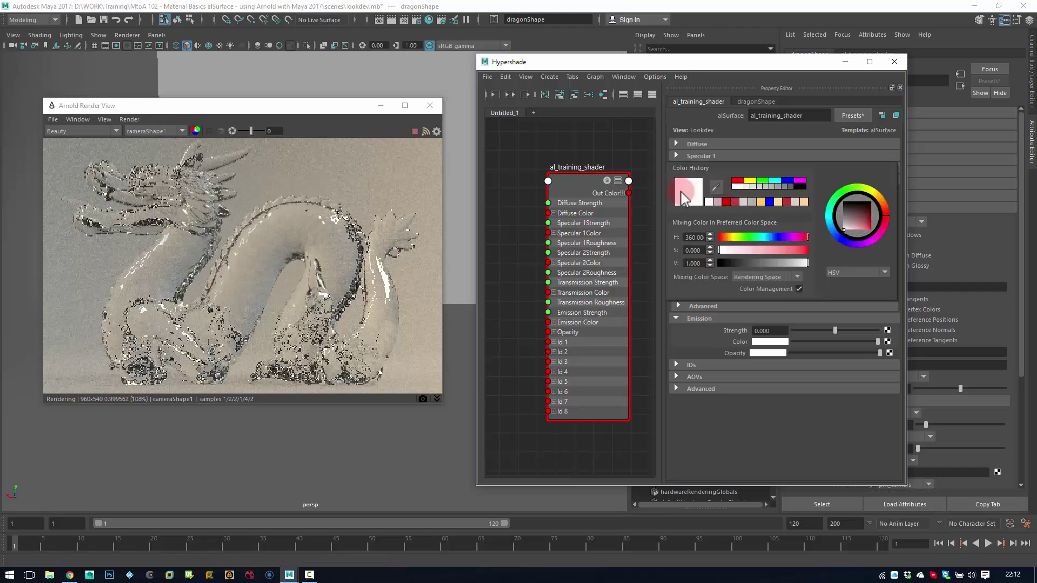
{"action": "left_click", "coordinate": [716, 202]}
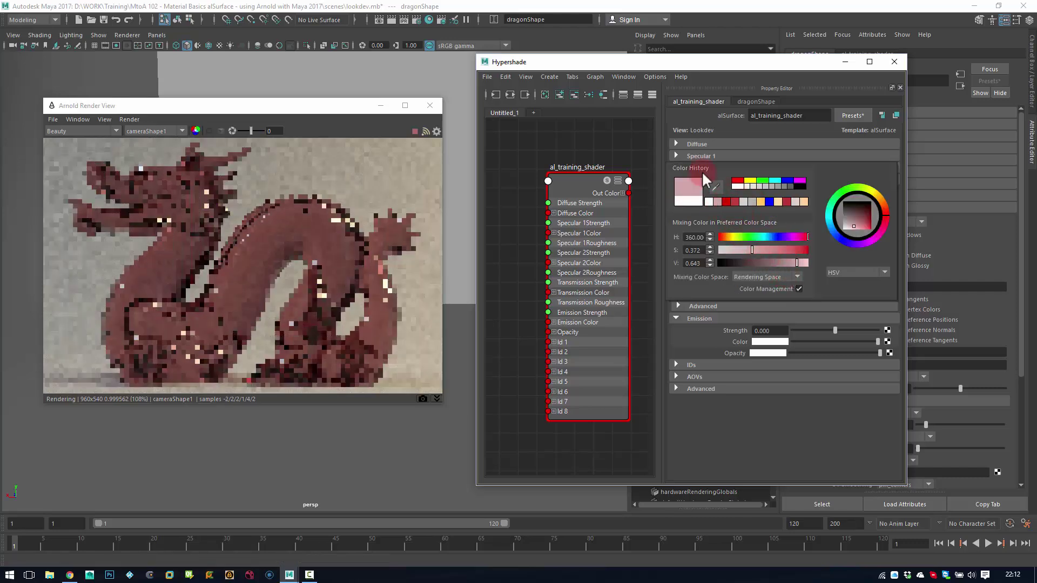
{"action": "left_click", "coordinate": [779, 195]}
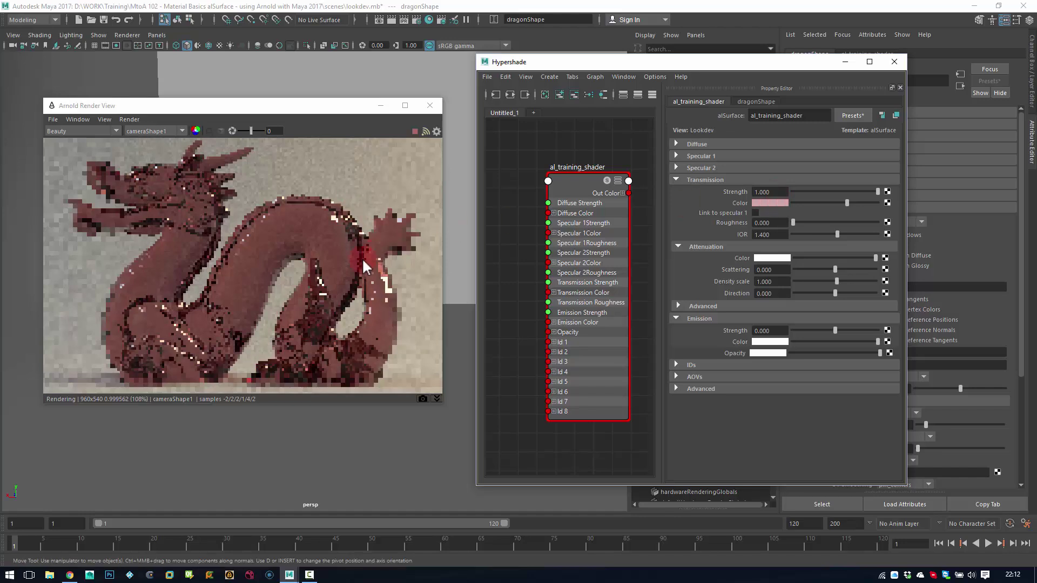
{"action": "left_click", "coordinate": [766, 202]}
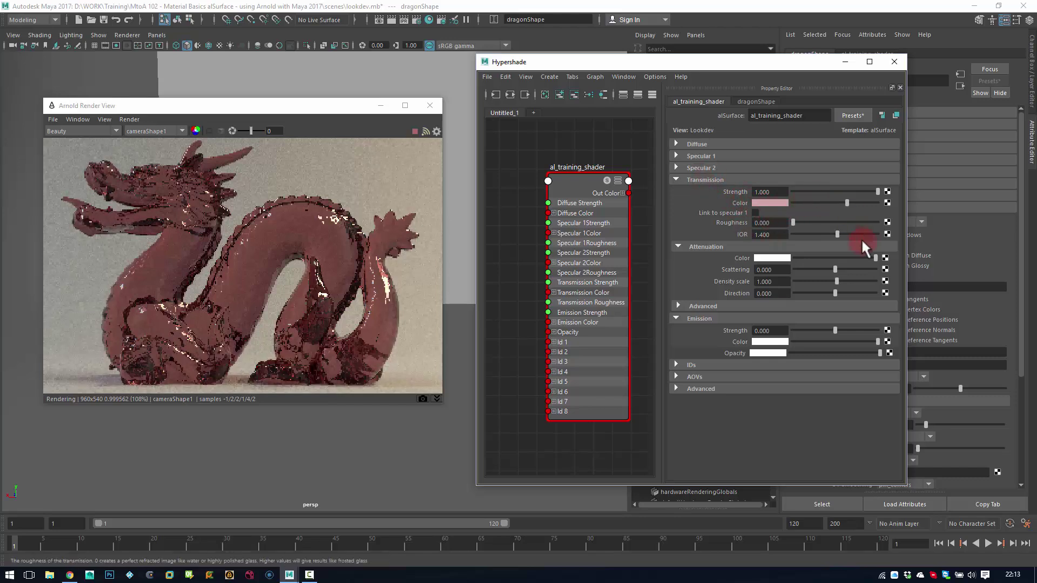
{"action": "left_click", "coordinate": [846, 203]}
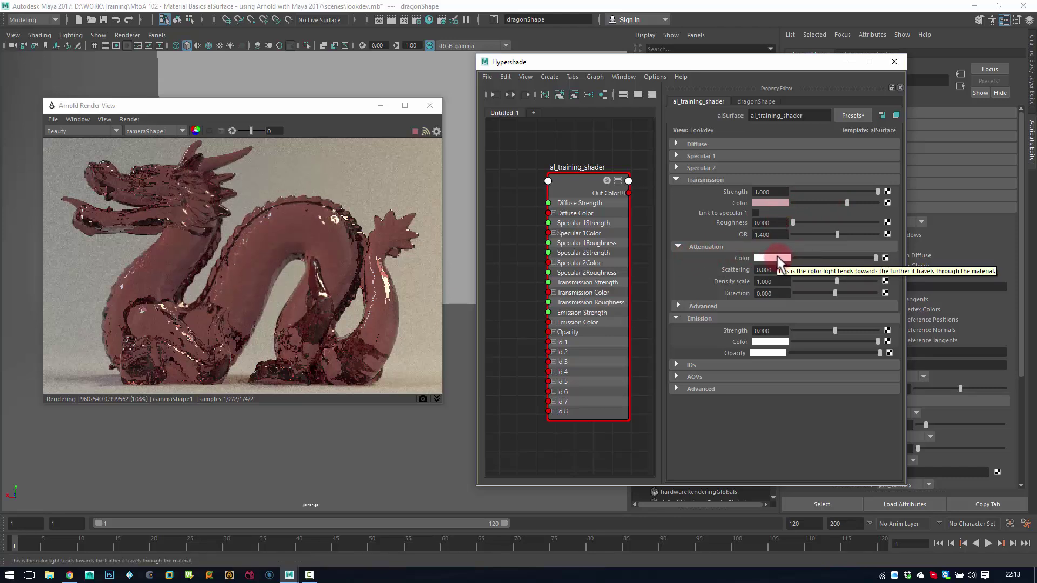
Step: Restore the Transmission Color to white and set the Attenuation Color to the dusty pink with saturation 0.372 and value 0.643
{"action": "left_click", "coordinate": [770, 202]}
{"action": "left_click", "coordinate": [717, 202]}
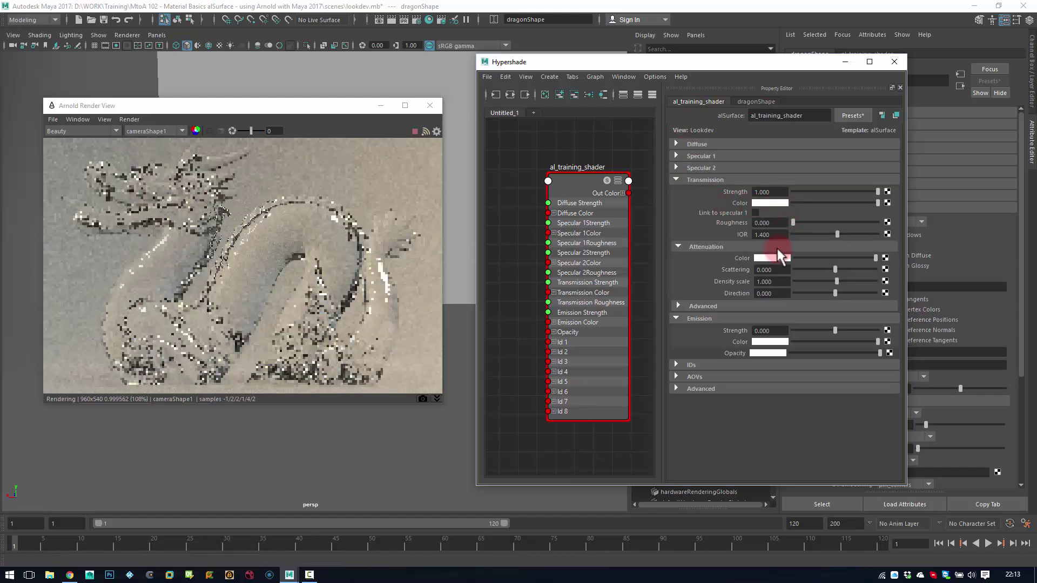
{"action": "left_click", "coordinate": [770, 257]}
{"action": "left_click", "coordinate": [715, 251]}
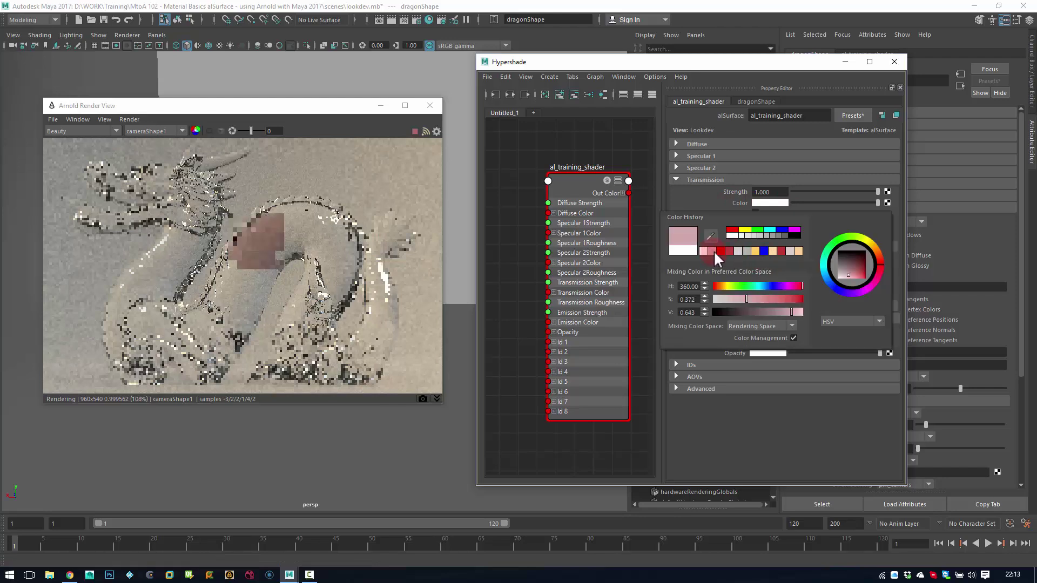
{"action": "left_click", "coordinate": [751, 205]}
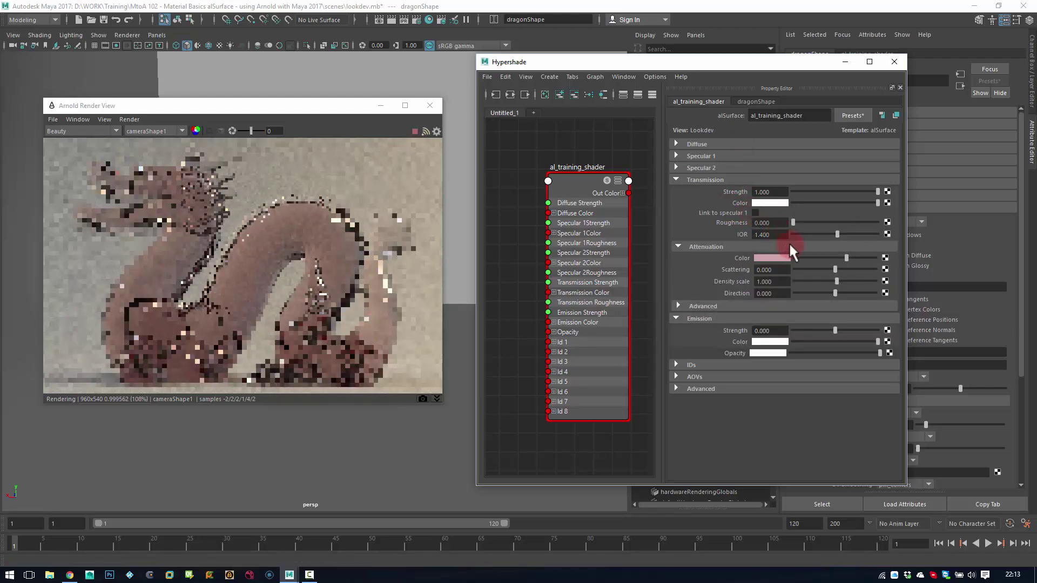
{"action": "left_click", "coordinate": [741, 258]}
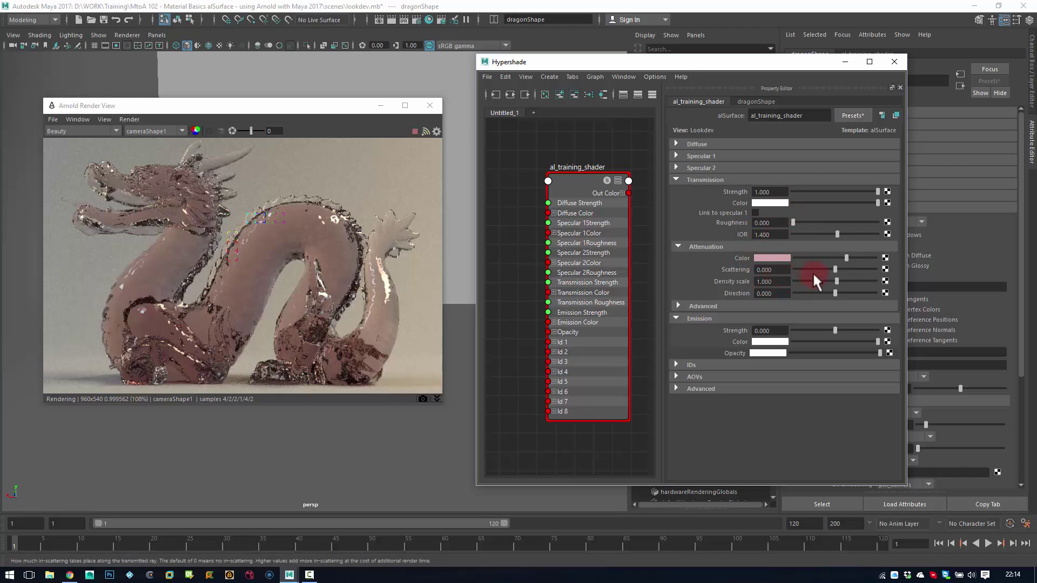
Step: Try an Attenuation Scattering of about 3.231, and undo it together with the attenuation tint
{"action": "left_click_drag", "start_coordinate": [835, 268], "coordinate": [840, 264]}
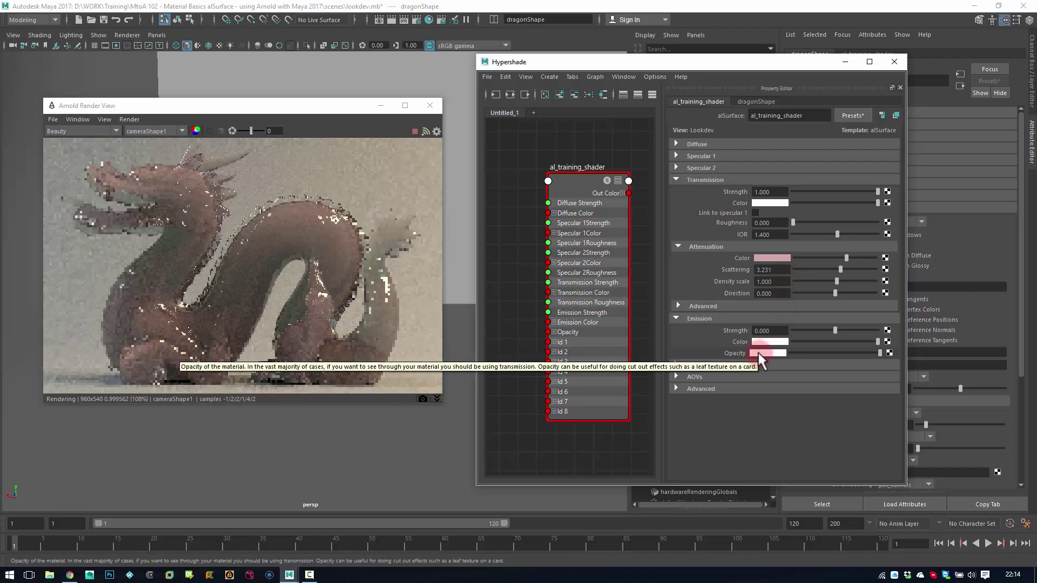
{"action": "key", "text": "ctrl+z"}
{"action": "key", "text": "ctrl+z"}
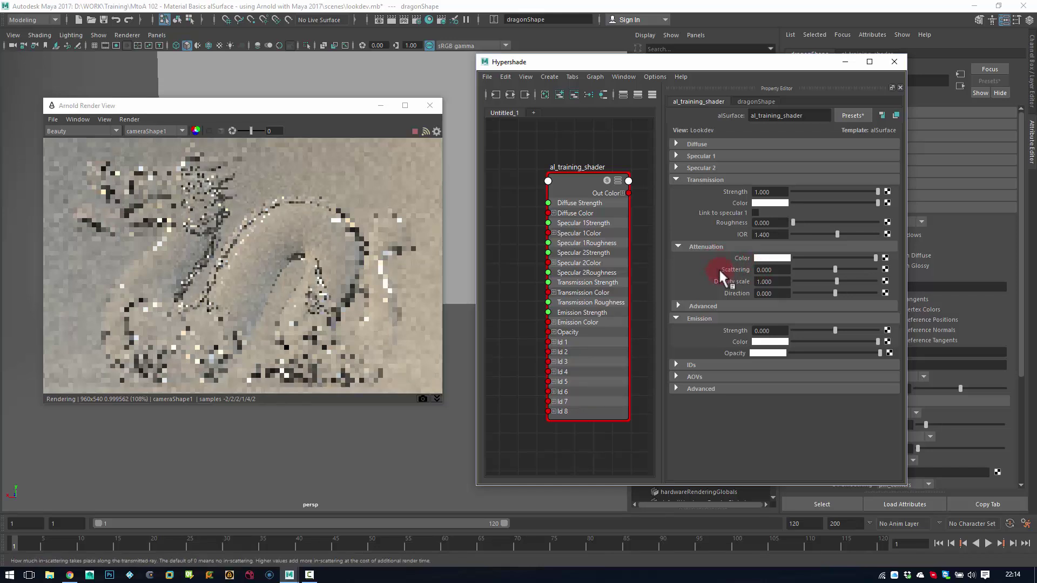
Step: In the transmission's Advanced settings, enable Specify attenuation coeffs. and set both Scattering and Absorption to black
{"action": "left_click", "coordinate": [702, 246]}
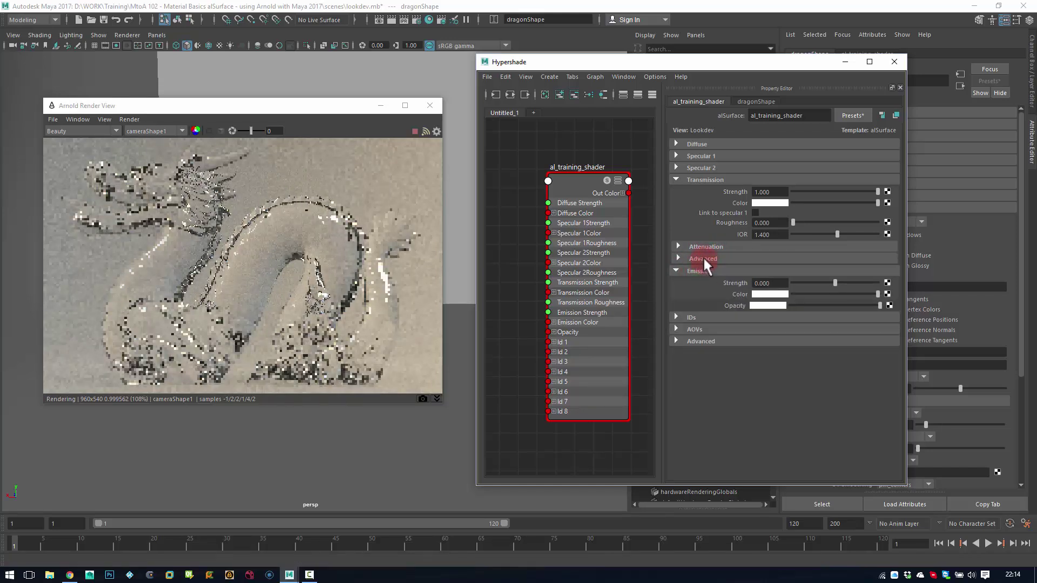
{"action": "left_click", "coordinate": [705, 258]}
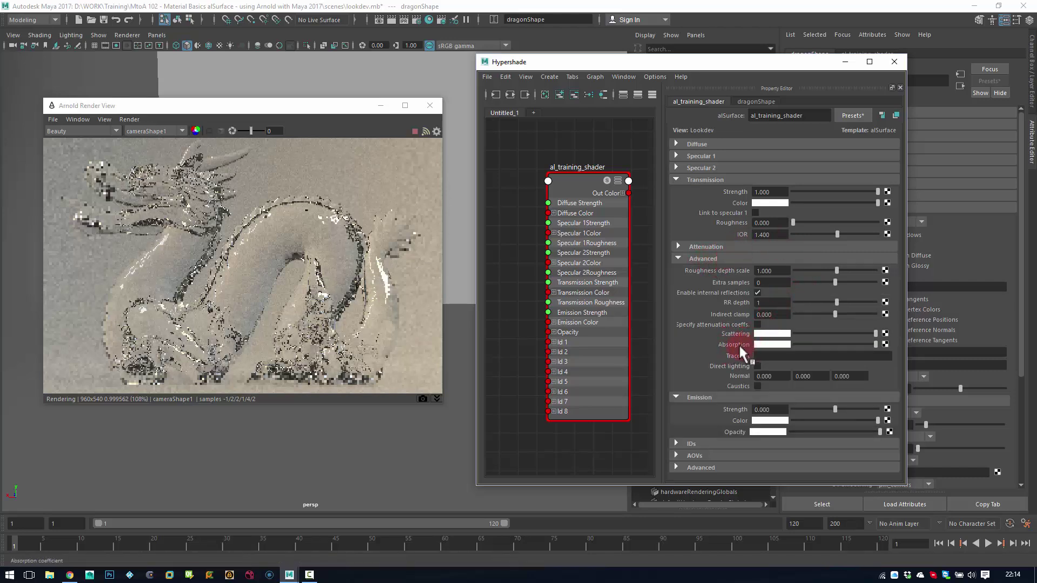
{"action": "left_click", "coordinate": [759, 323]}
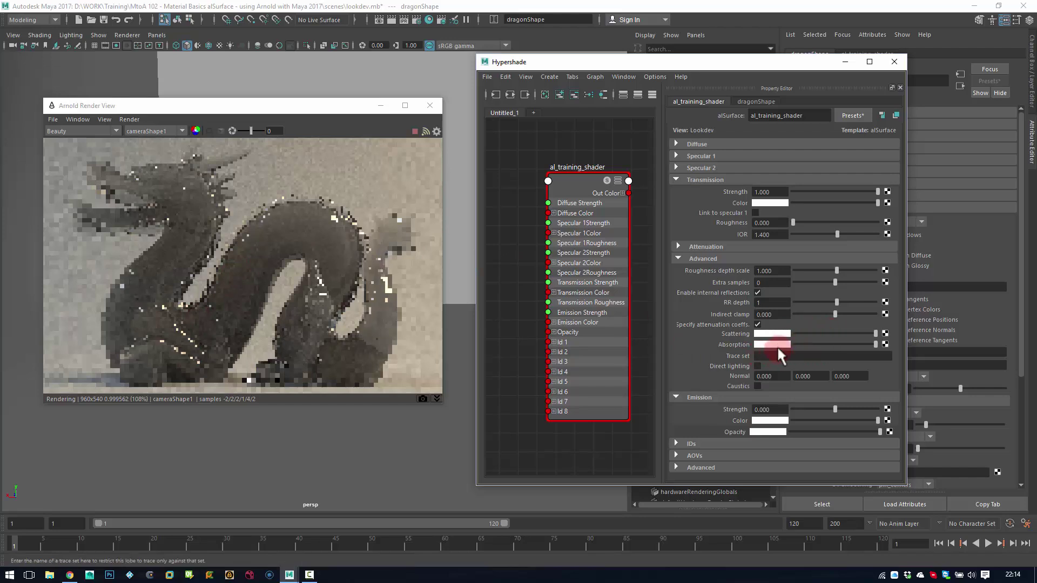
{"action": "mouse_move", "coordinate": [803, 333]}
{"action": "left_mouse_down"}
{"action": "mouse_move", "coordinate": [783, 333]}
{"action": "mouse_move", "coordinate": [793, 344]}
{"action": "left_mouse_up"}
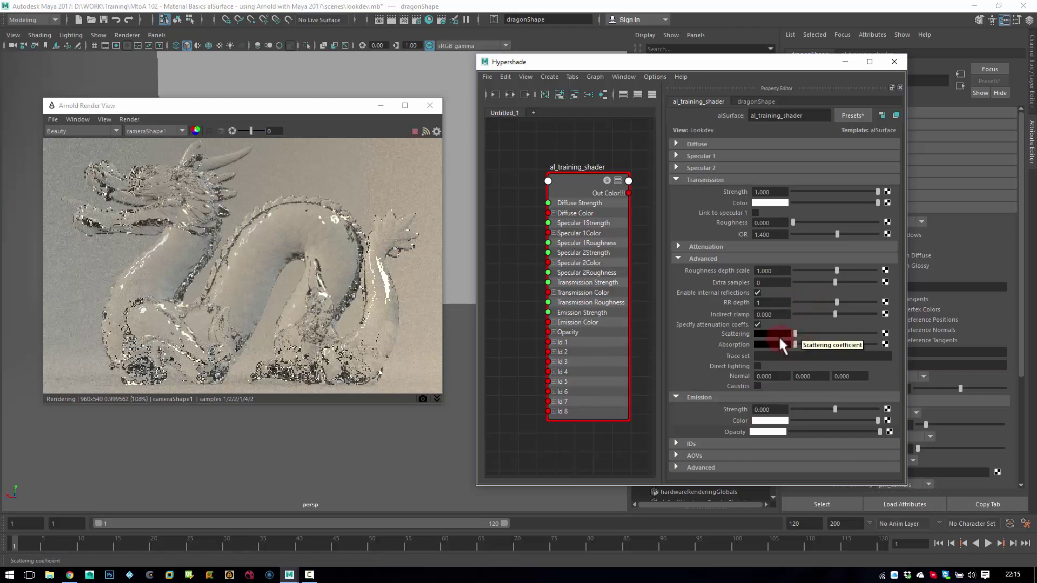
{"action": "left_click_drag", "start_coordinate": [795, 335], "coordinate": [784, 333]}
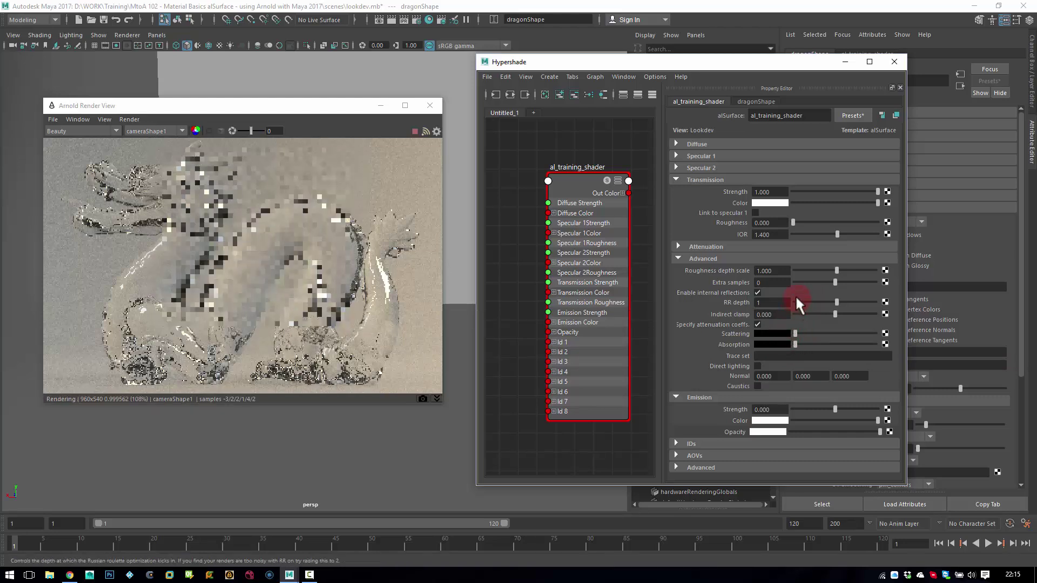
{"action": "left_click", "coordinate": [718, 244]}
{"action": "left_click", "coordinate": [698, 246]}
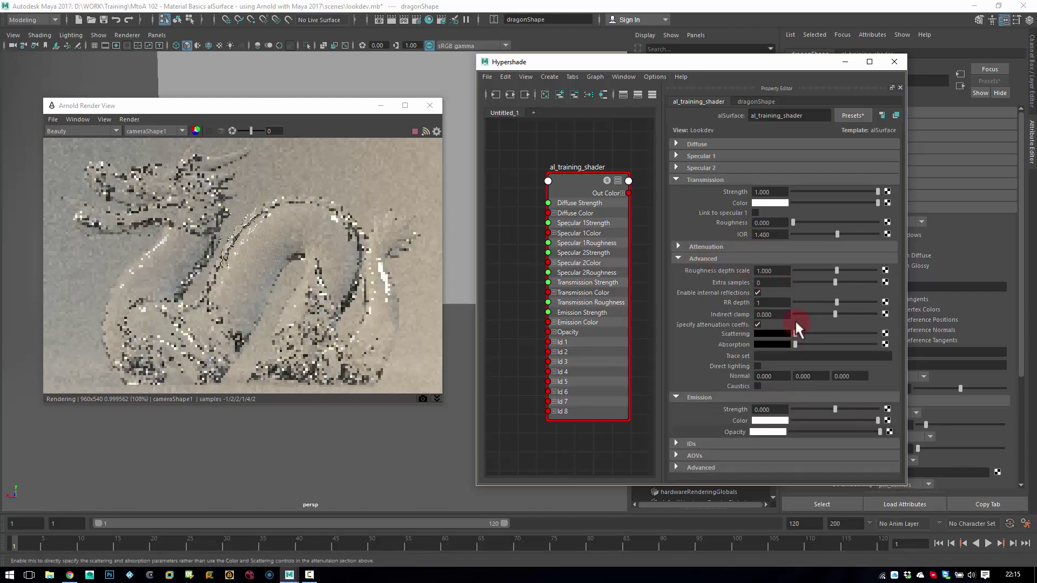
Step: Try a very dark pink Scattering coefficient with saturation 0.372 and value 0.010
{"action": "left_click", "coordinate": [773, 340]}
{"action": "left_click", "coordinate": [707, 387]}
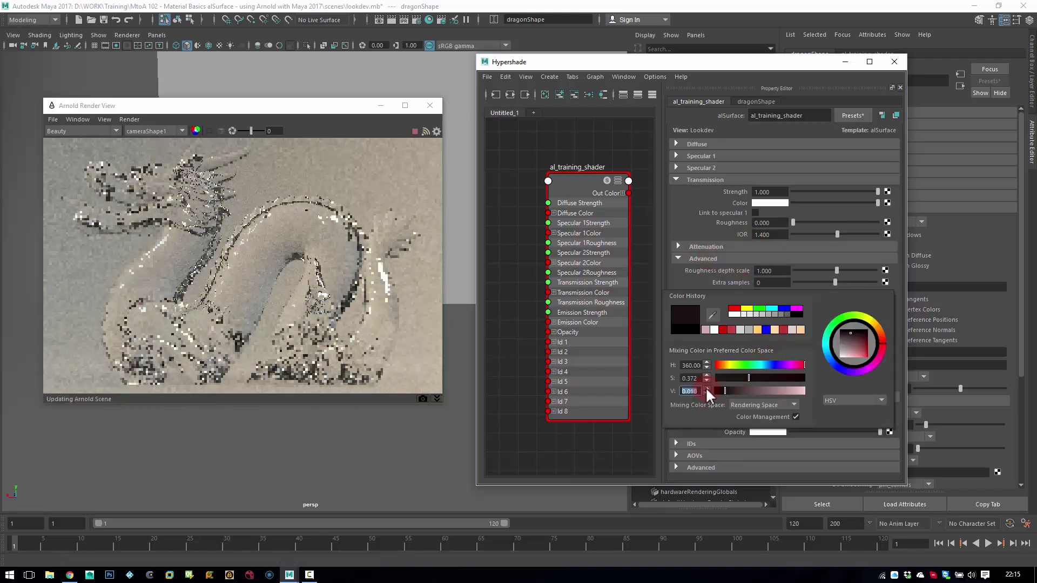
{"action": "left_click", "coordinate": [706, 393]}
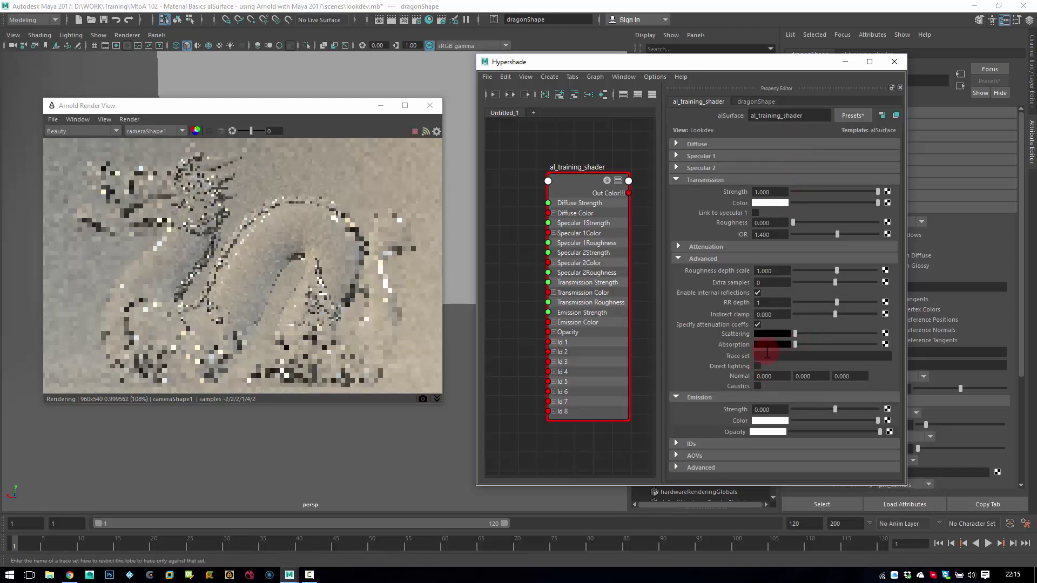
Step: Set the Absorption coefficient to a blue with hue 232.73 and saturation 0.724, and brighten it
{"action": "left_click", "coordinate": [772, 345]}
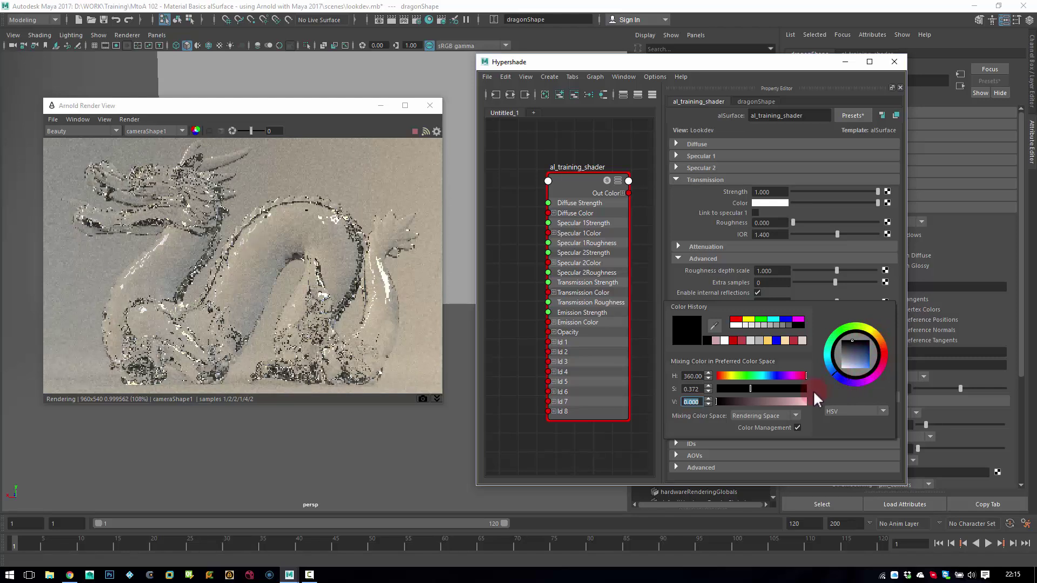
{"action": "left_click_drag", "start_coordinate": [743, 389], "coordinate": [789, 399]}
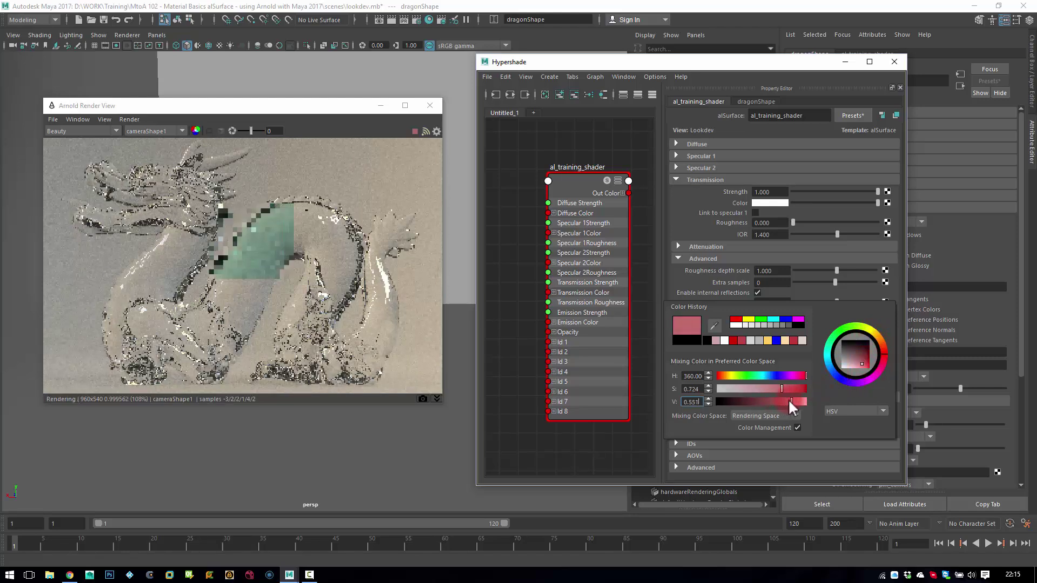
{"action": "left_click", "coordinate": [846, 382]}
{"action": "left_click_drag", "start_coordinate": [847, 379], "coordinate": [836, 376]}
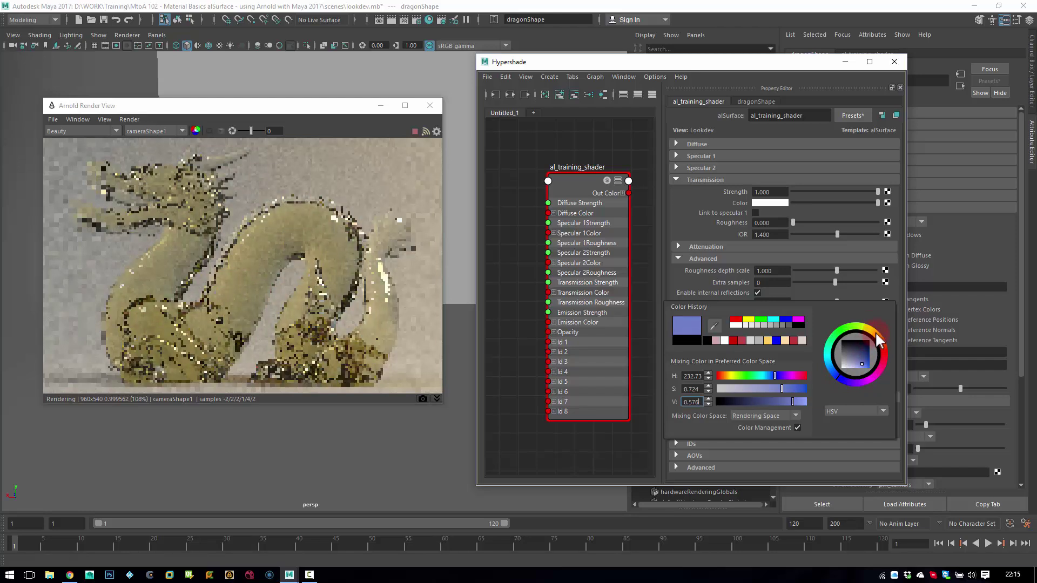
{"action": "left_click", "coordinate": [841, 344]}
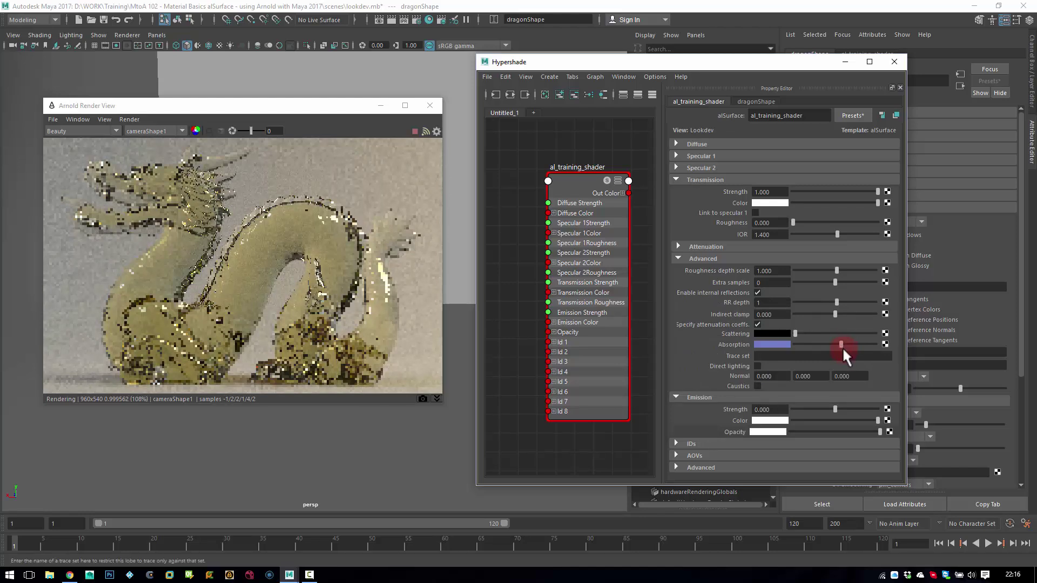
{"action": "left_click_drag", "start_coordinate": [840, 346], "coordinate": [866, 342]}
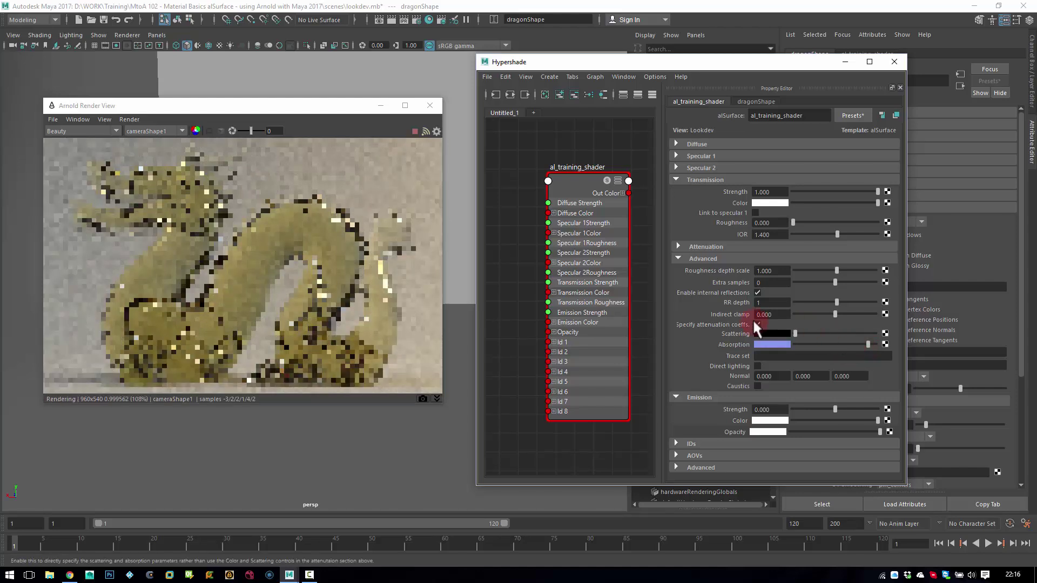
{"action": "left_click", "coordinate": [310, 259]}
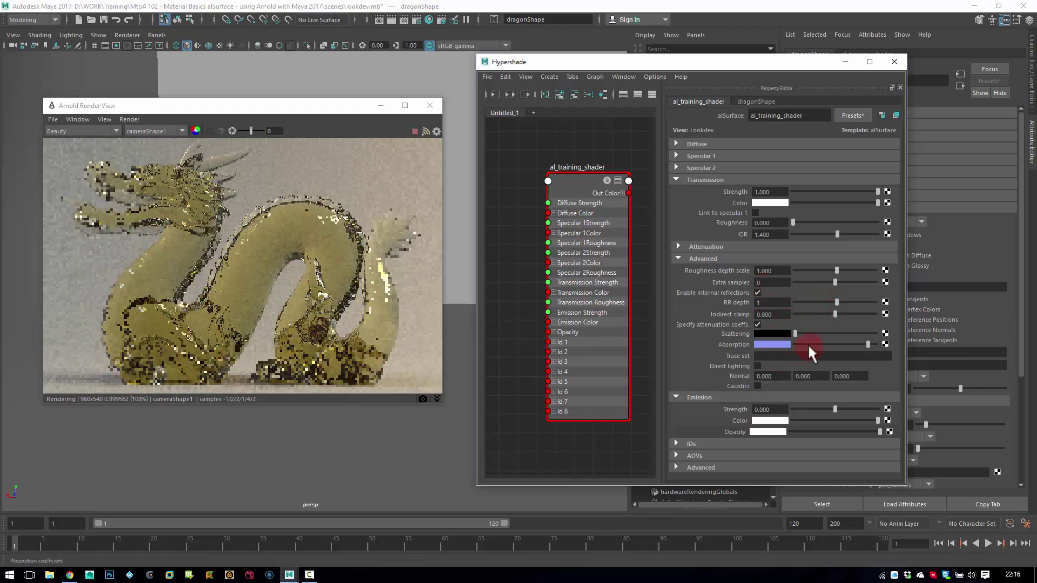
Step: Raise the Scattering coefficient to light gray and limit the render to a region around the dragon's rear body and tail
{"action": "left_click_drag", "start_coordinate": [804, 334], "coordinate": [832, 333]}
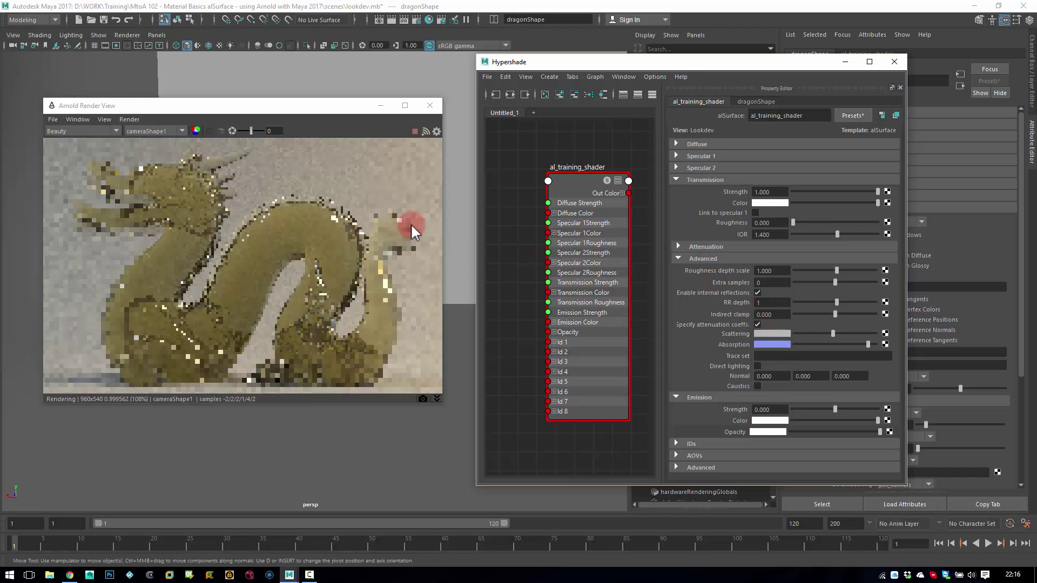
{"action": "left_click_drag", "start_coordinate": [410, 223], "coordinate": [339, 288]}
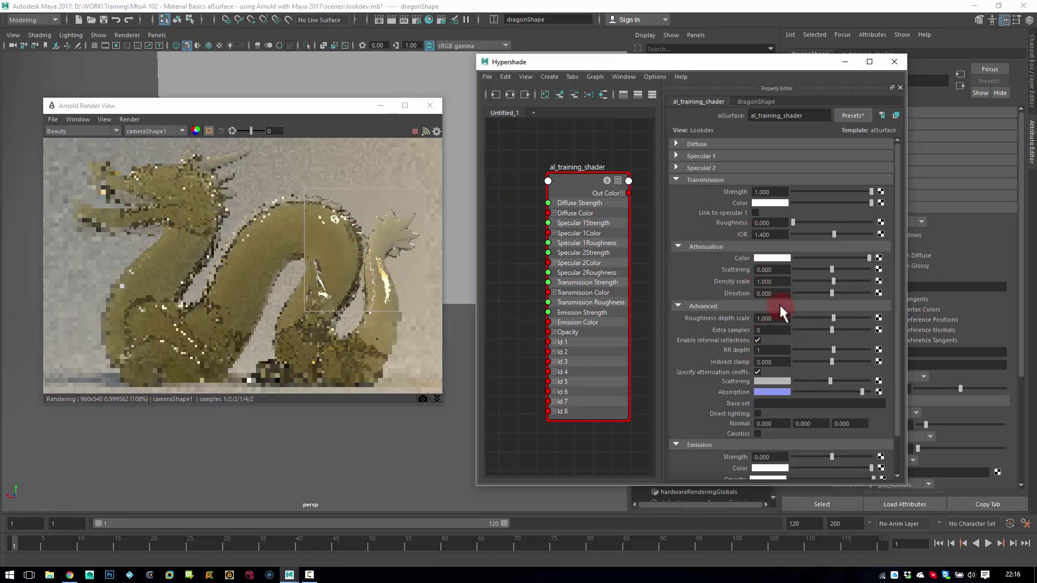
{"action": "left_click", "coordinate": [688, 246]}
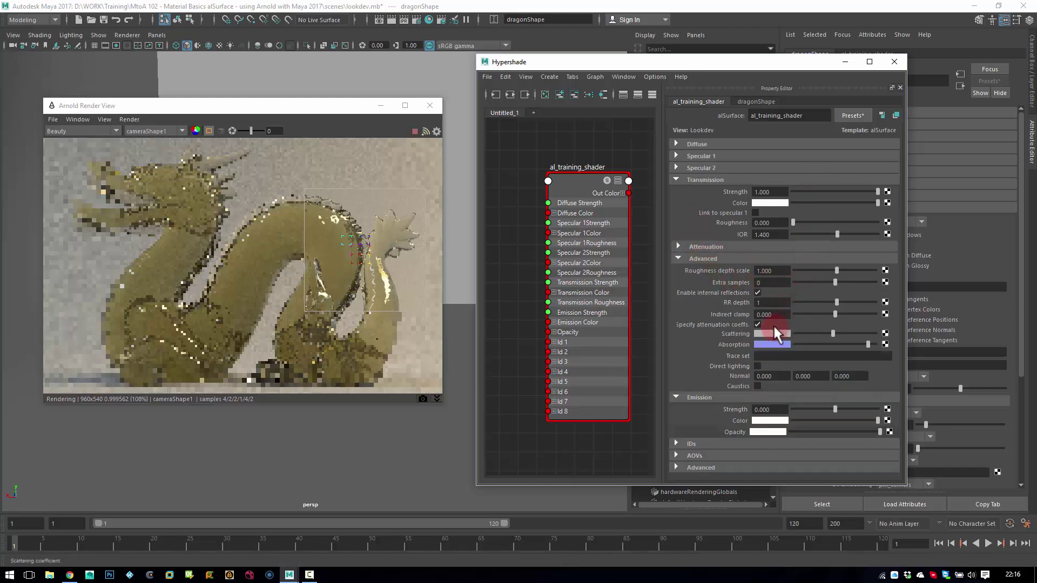
Step: Close the Hypershade and expand the Transmission settings of al_training_shader in the Attribute Editor
{"action": "left_click", "coordinate": [894, 61]}
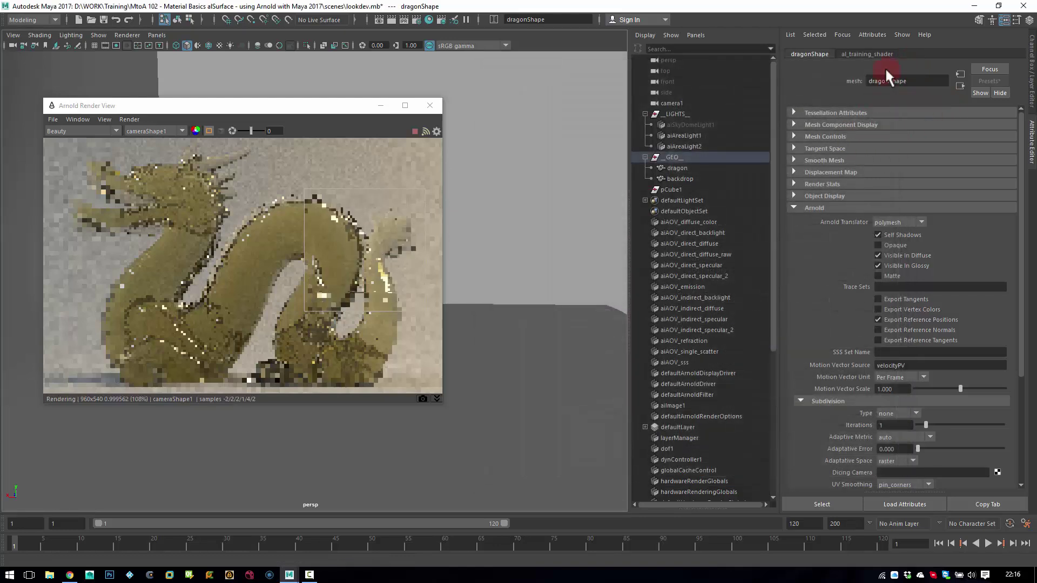
{"action": "left_click", "coordinate": [880, 54]}
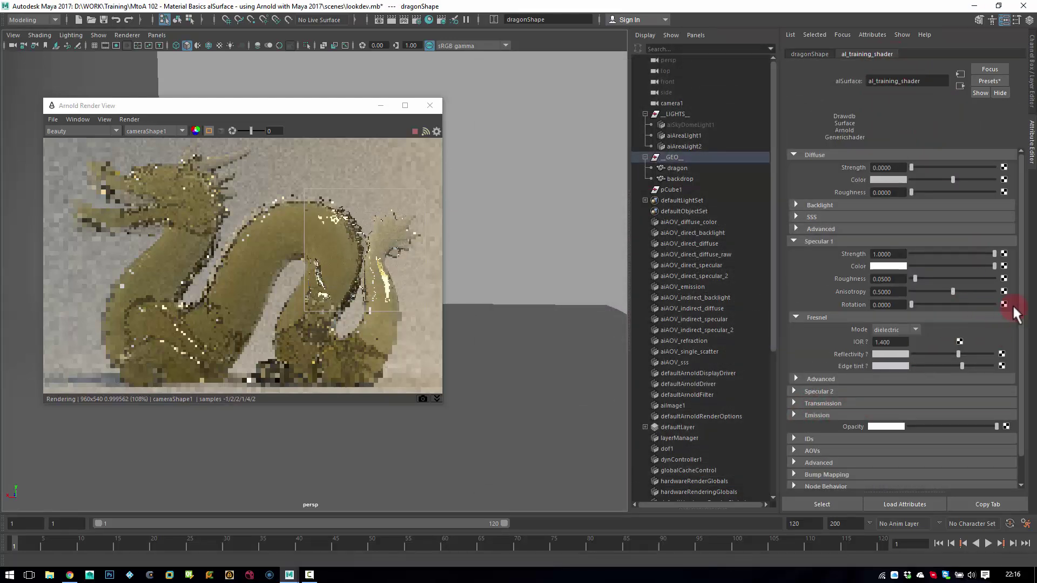
{"action": "scroll", "coordinate": [1022, 287], "scroll_direction": "down", "scroll_amount": 2}
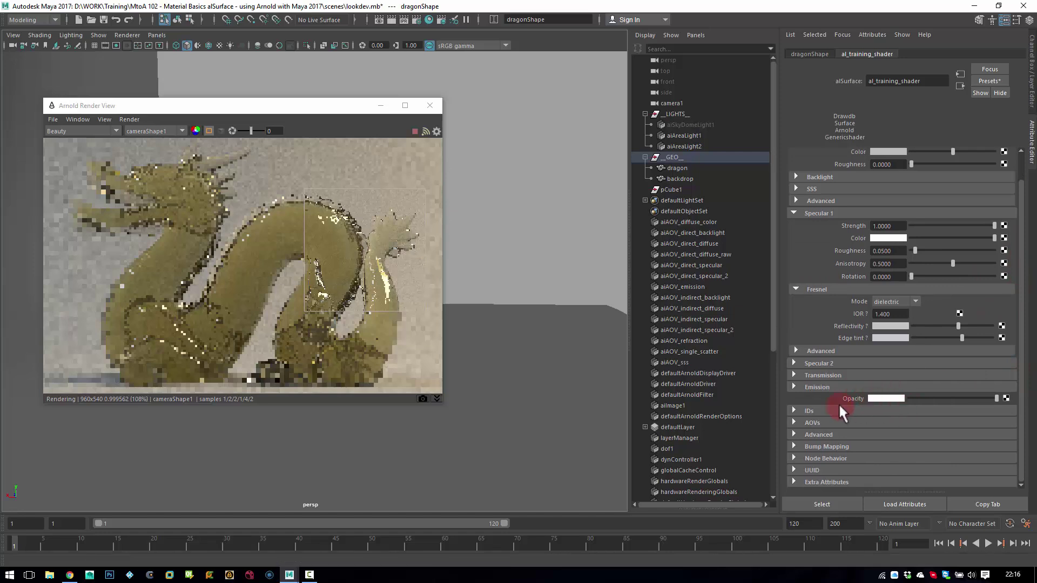
{"action": "left_click", "coordinate": [824, 376]}
{"action": "scroll", "coordinate": [1029, 335], "scroll_direction": "down", "scroll_amount": 5}
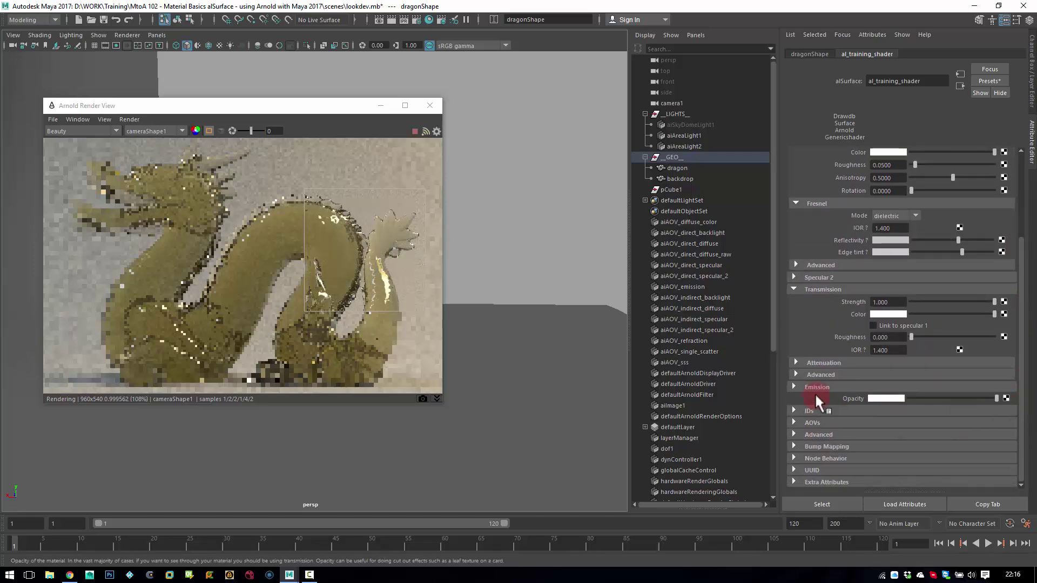
Step: Apply the Apple juice preset to the transmission Scattering and Absorption coefficients, and brighten the Absorption coefficient on the full render
{"action": "left_click", "coordinate": [818, 376]}
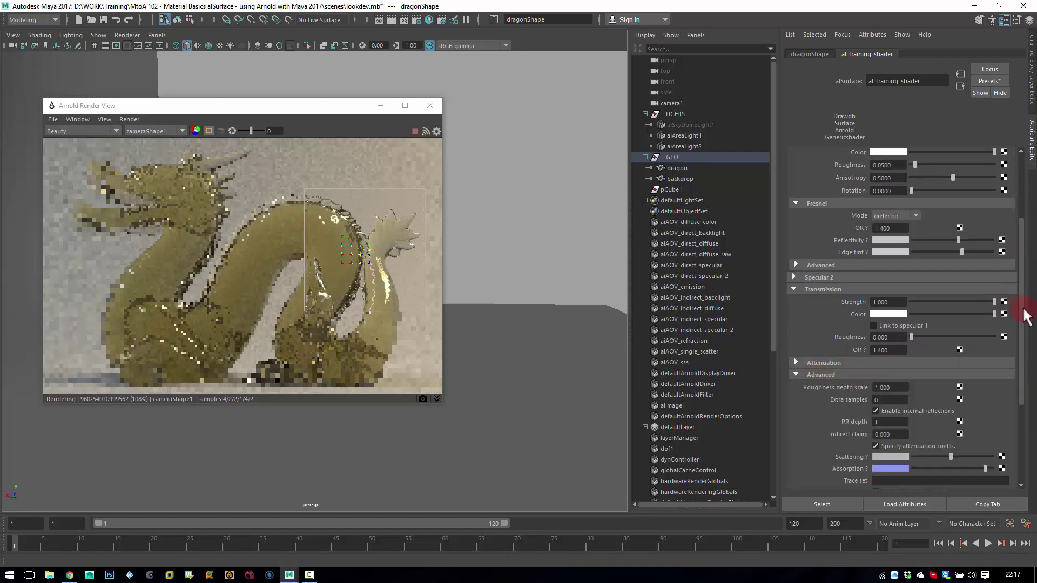
{"action": "left_click_drag", "start_coordinate": [1027, 316], "coordinate": [1028, 393]}
{"action": "right_click", "coordinate": [858, 317]}
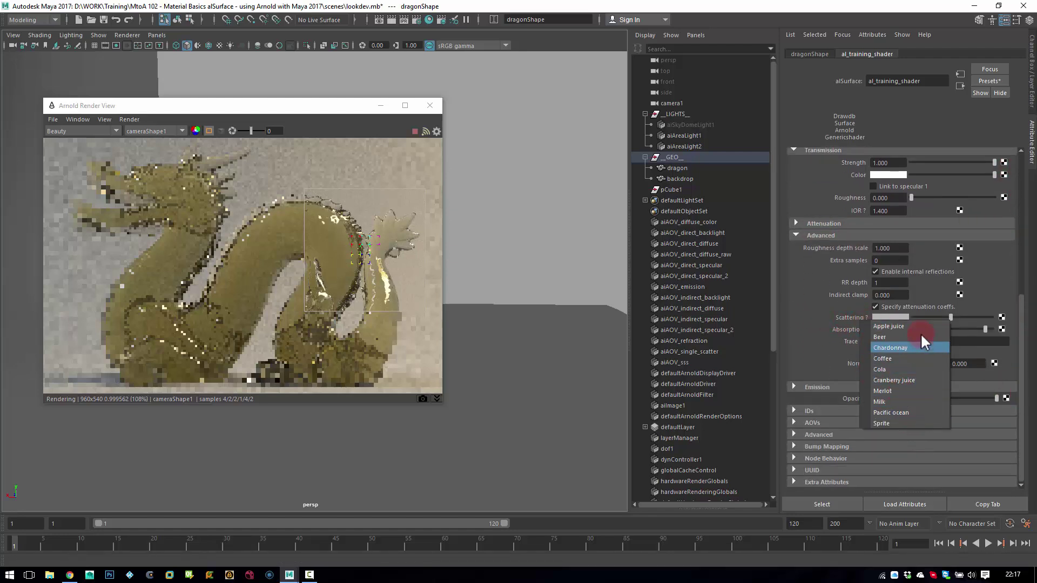
{"action": "left_click", "coordinate": [903, 324]}
{"action": "right_click", "coordinate": [863, 328]}
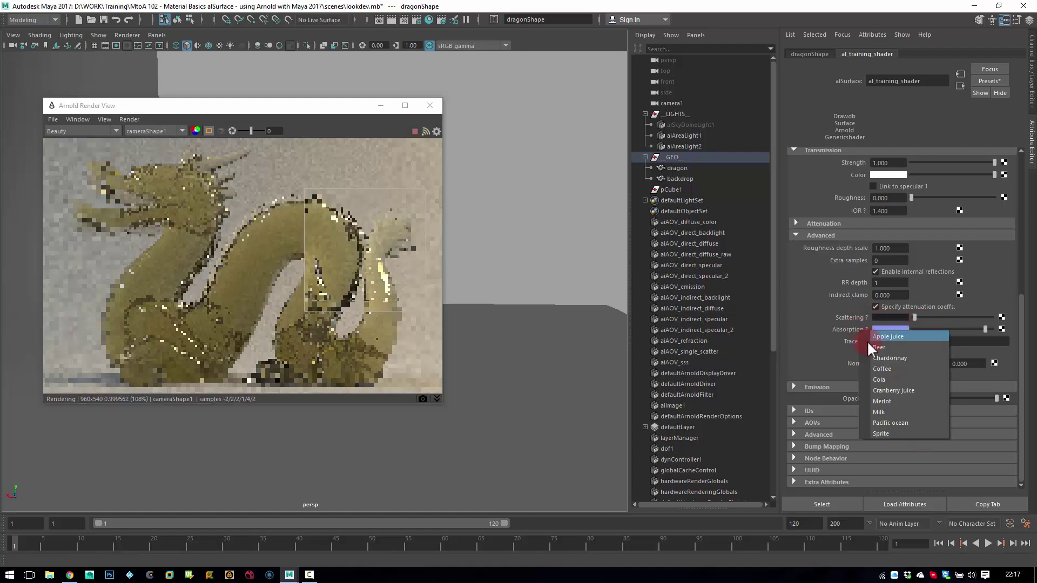
{"action": "left_click", "coordinate": [881, 340]}
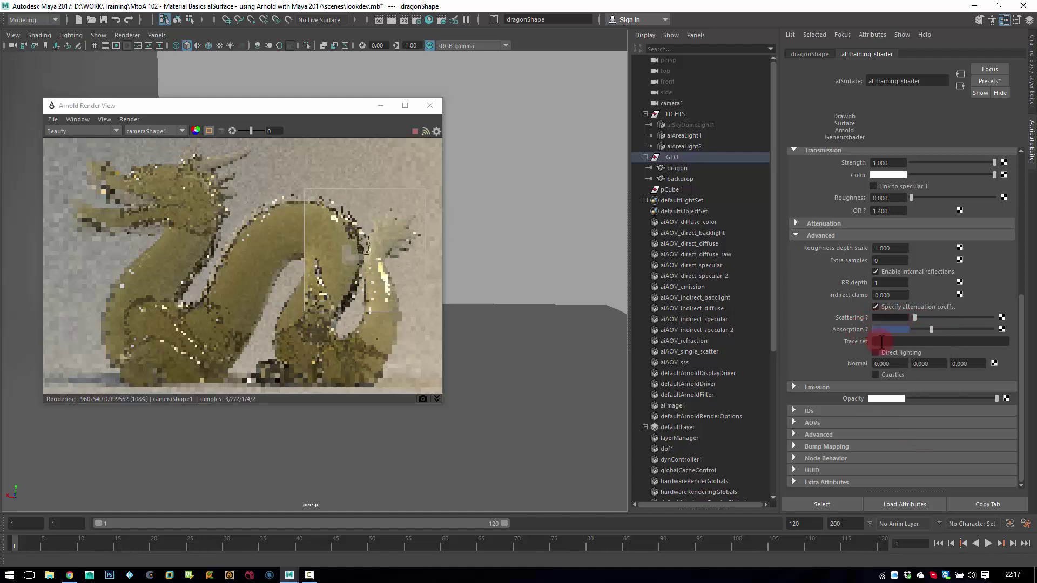
{"action": "left_click", "coordinate": [284, 182]}
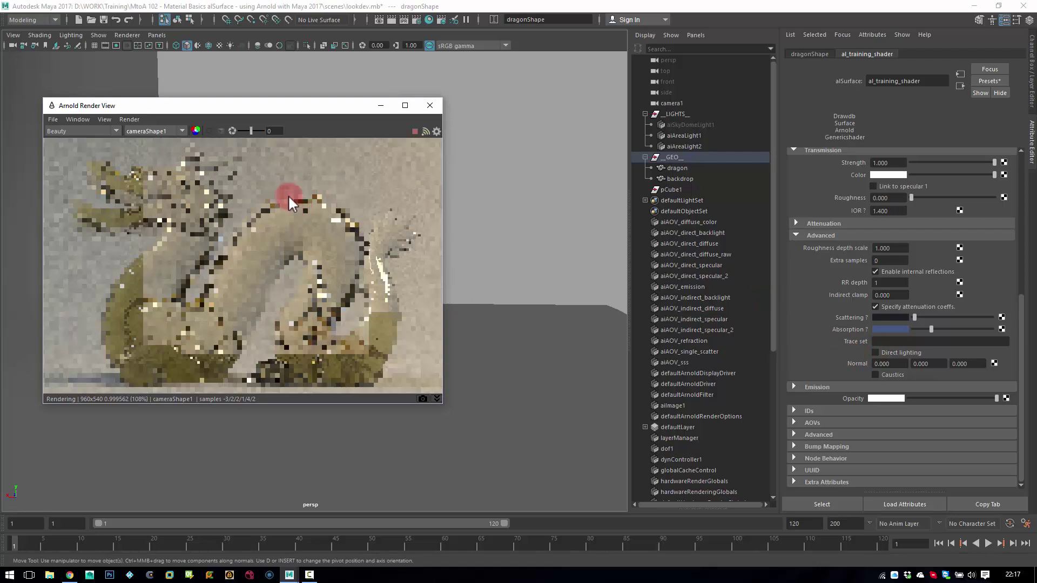
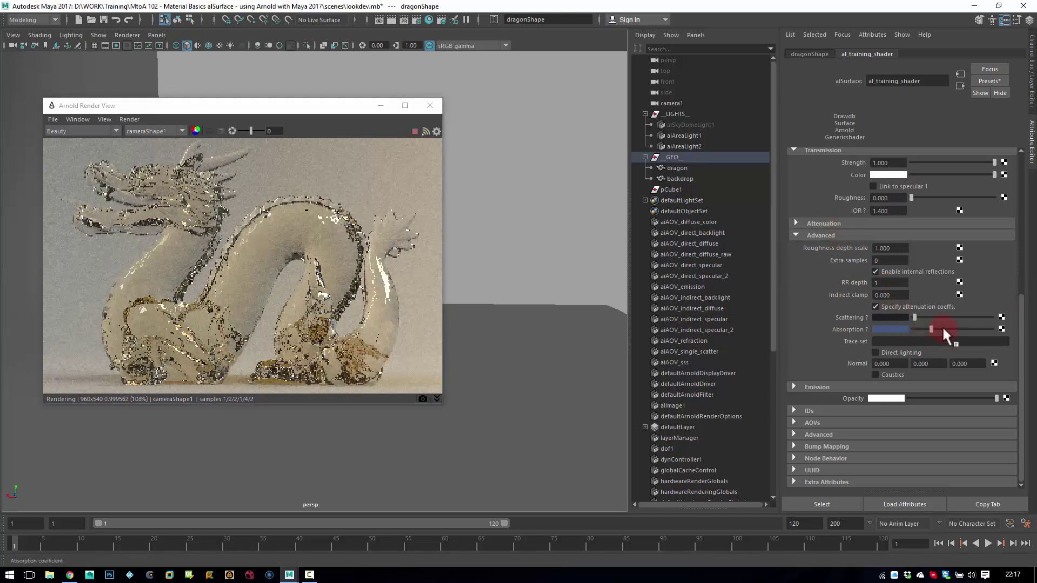
{"action": "left_click_drag", "start_coordinate": [942, 325], "coordinate": [948, 325]}
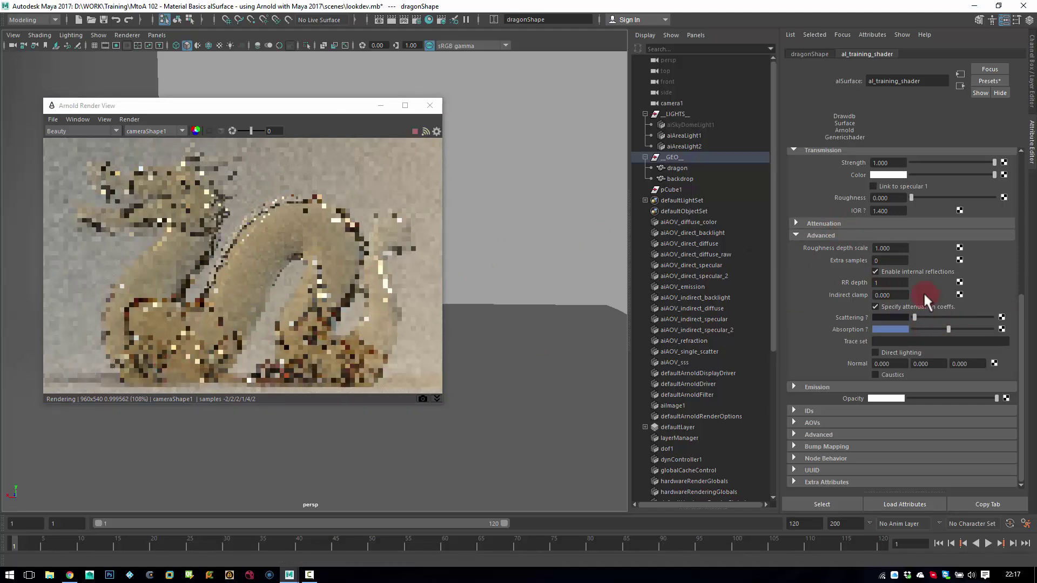
Step: Enable Caustics for the transmission and limit the render to a region around the dragon's front foot
{"action": "left_click", "coordinate": [888, 376]}
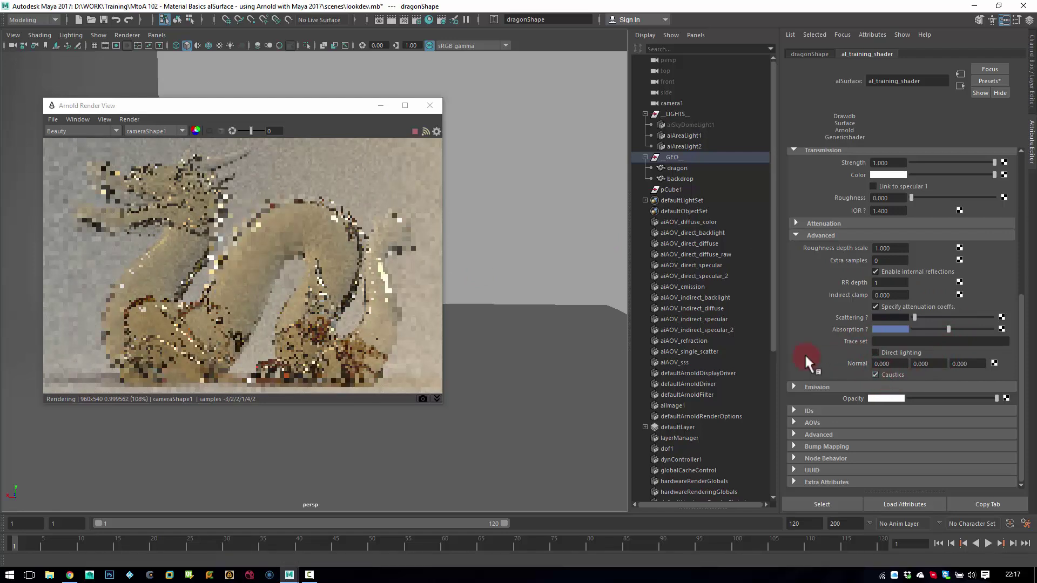
{"action": "left_click_drag", "start_coordinate": [53, 335], "coordinate": [176, 403], "text": "shift"}
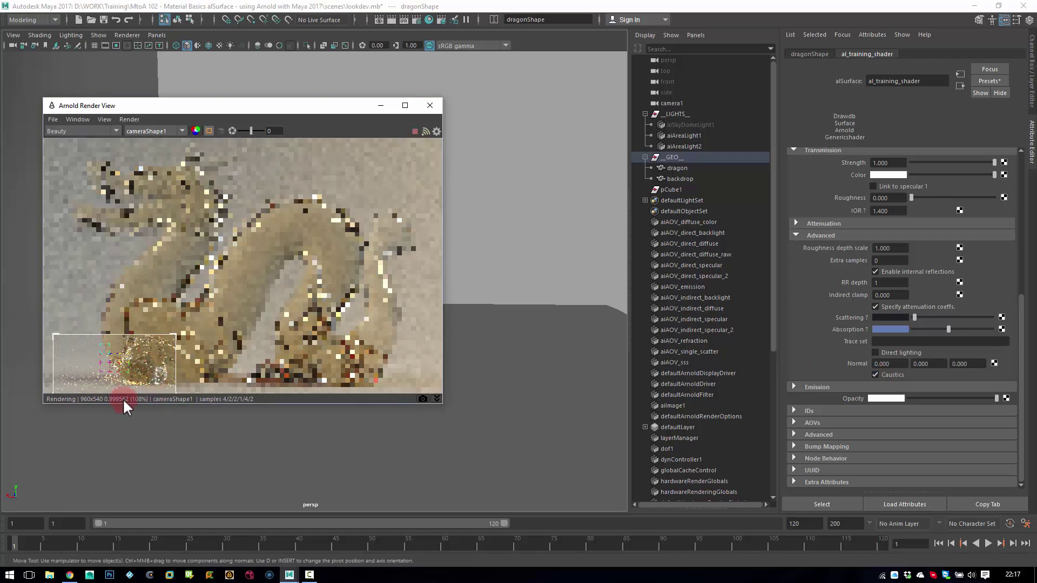
{"action": "left_click", "coordinate": [820, 235]}
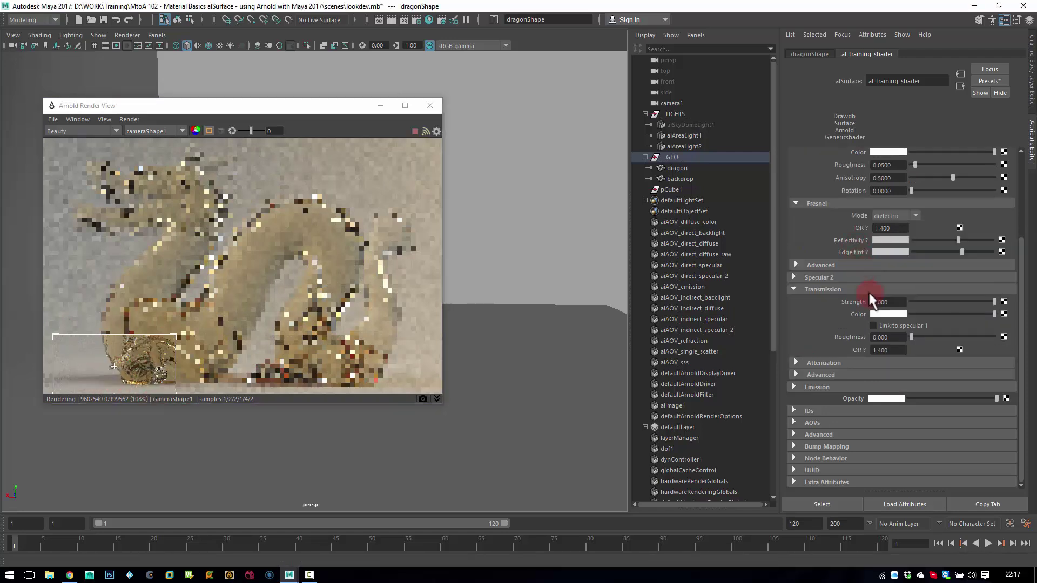
Step: Check the metal presets available for the Fresnel Reflectivity and collapse the Transmission settings
{"action": "right_click", "coordinate": [865, 238]}
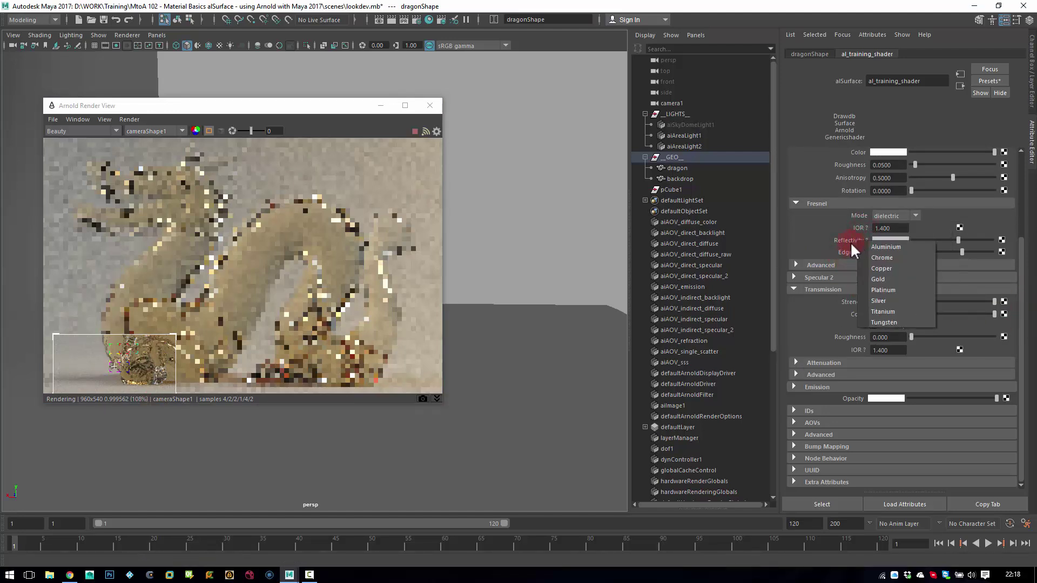
{"action": "left_click", "coordinate": [798, 228]}
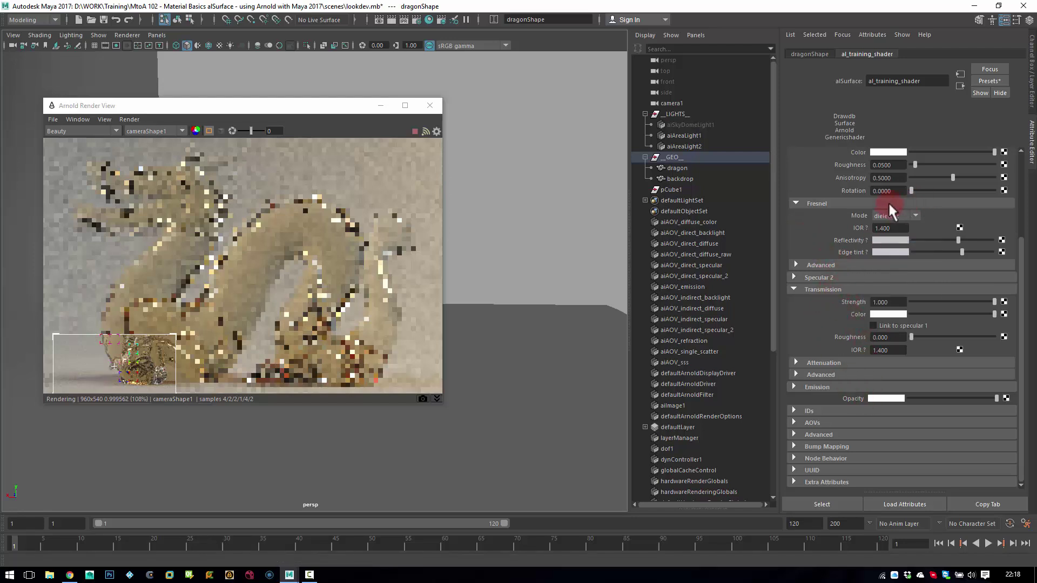
{"action": "left_click", "coordinate": [822, 290]}
Step: Reset the shader to its Default preset, and set the Diffuse and Specular 1 strengths to 0 on the full render
{"action": "left_click", "coordinate": [989, 81]}
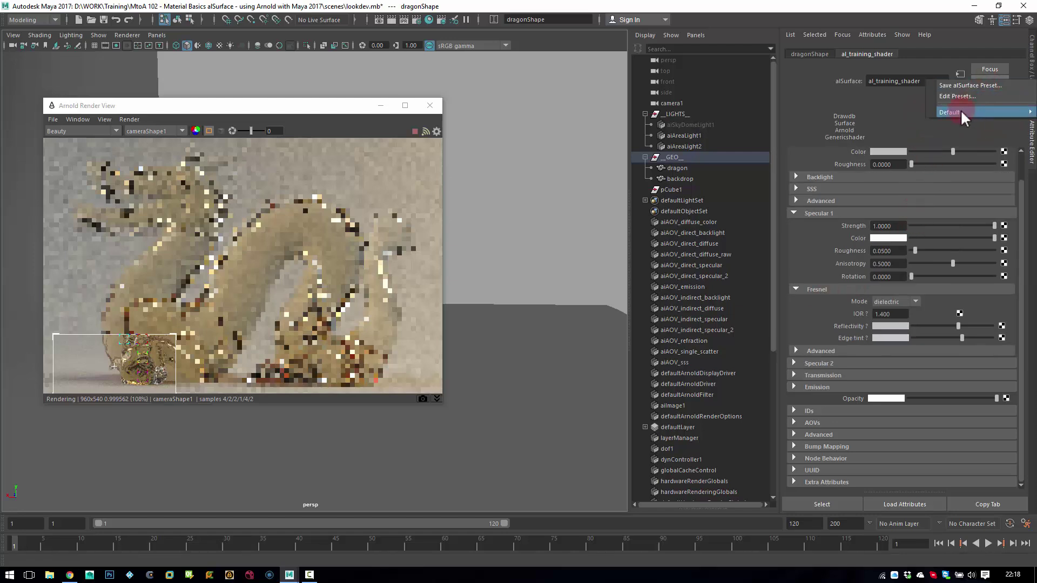
{"action": "mouse_move", "coordinate": [956, 109]}
{"action": "left_click", "coordinate": [898, 109]}
{"action": "left_click_drag", "start_coordinate": [938, 164], "coordinate": [841, 164]}
{"action": "left_click_drag", "start_coordinate": [886, 263], "coordinate": [821, 256], "text": "ctrl"}
{"action": "left_click", "coordinate": [415, 294]}
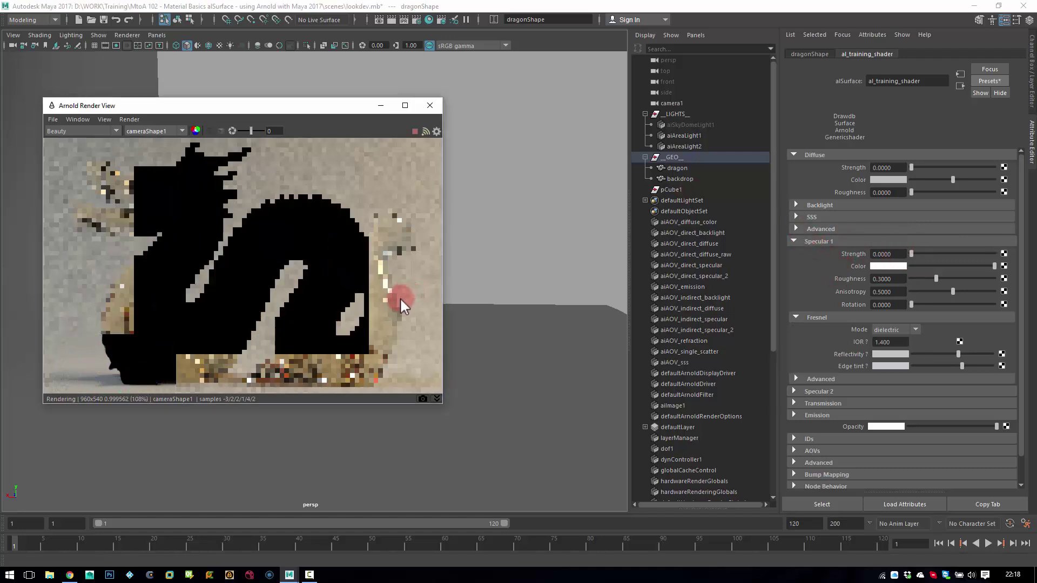
Step: Set the shader's Emission strength to 0.310
{"action": "scroll", "coordinate": [1021, 346], "scroll_direction": "down", "scroll_amount": 2}
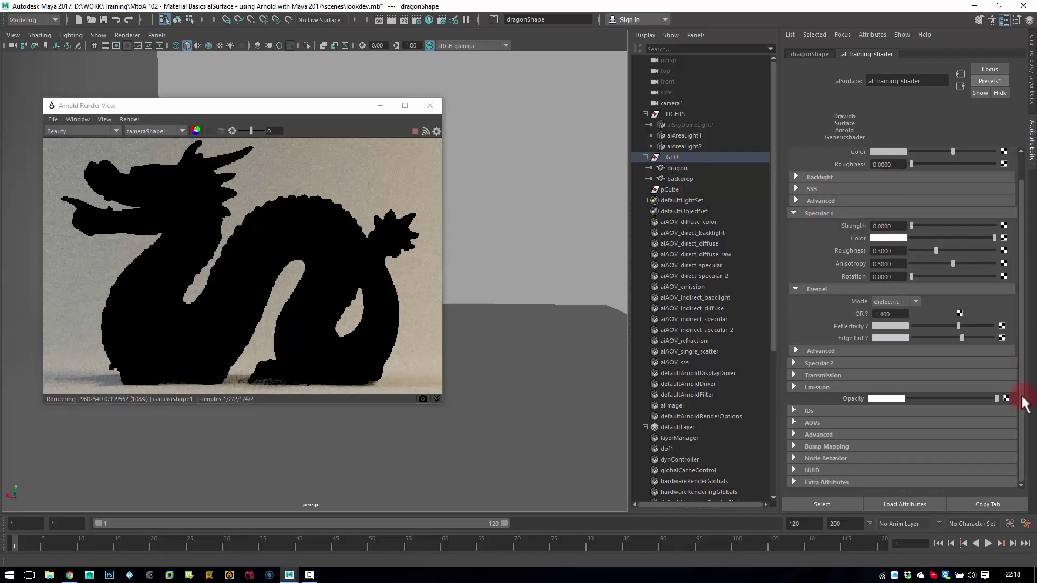
{"action": "left_click", "coordinate": [817, 388]}
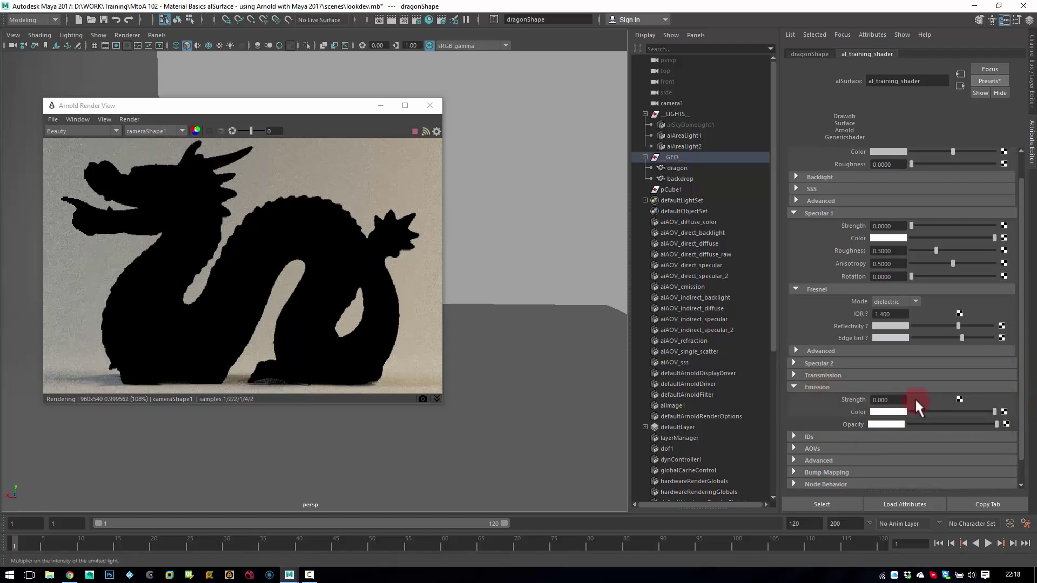
{"action": "left_click_drag", "start_coordinate": [901, 400], "coordinate": [718, 140], "text": "ctrl"}
Step: Hide the __LIGHTS__ group so that only the dragon's emission lights the scene
{"action": "left_click", "coordinate": [686, 114]}
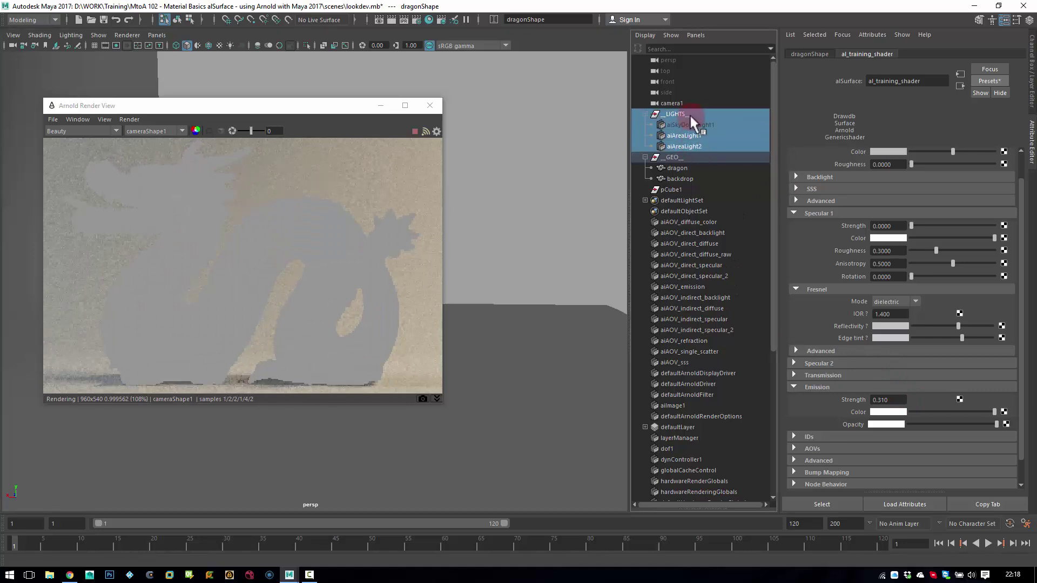
{"action": "key", "text": "ctrl+h"}
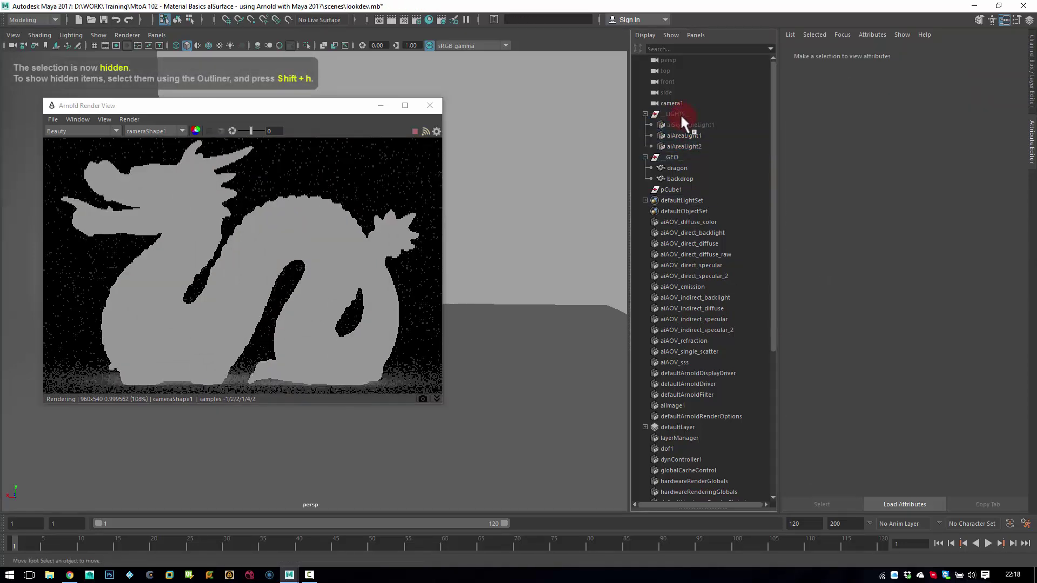
{"action": "scroll", "coordinate": [236, 300], "scroll_direction": "down", "scroll_amount": 2}
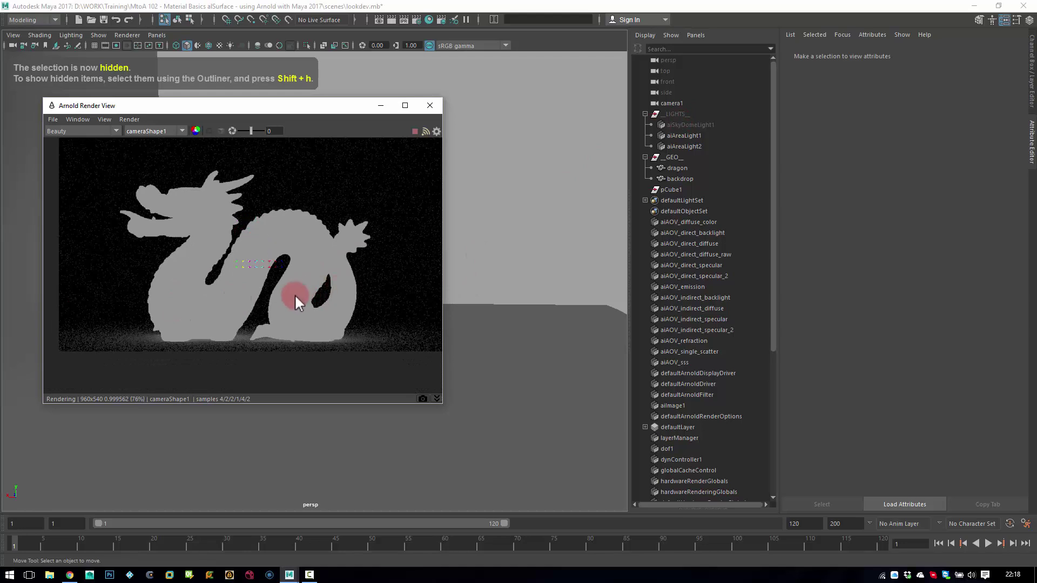
Step: Render through perspShape and orbit the camera to view the glowing dragon from a higher angle
{"action": "left_click", "coordinate": [165, 133]}
{"action": "left_click", "coordinate": [155, 147]}
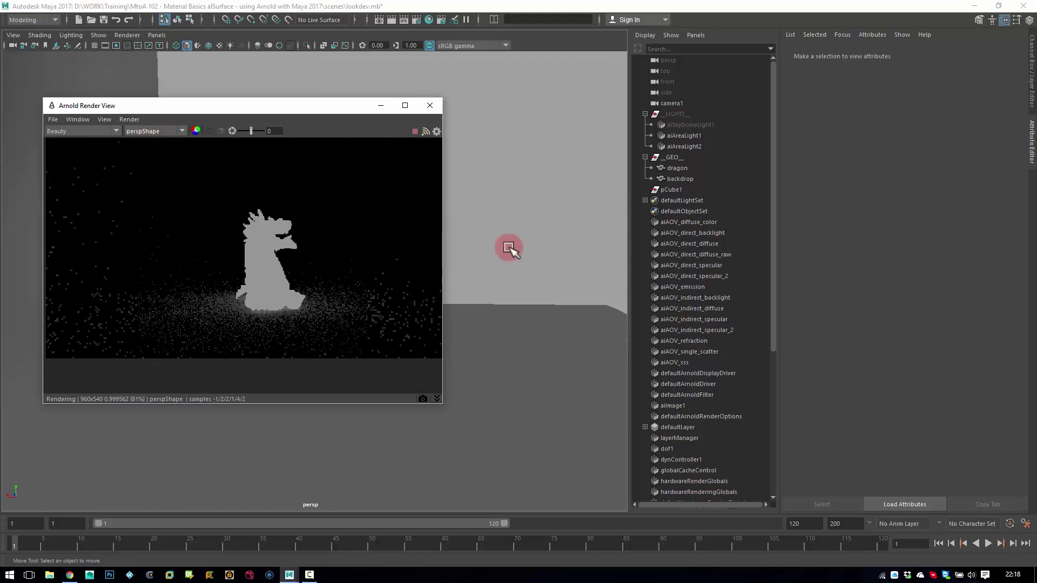
{"action": "left_click_drag", "start_coordinate": [509, 249], "coordinate": [492, 280], "text": "alt"}
Step: Select the dragon's shader and set its Emission strength to 1
{"action": "left_click", "coordinate": [270, 278]}
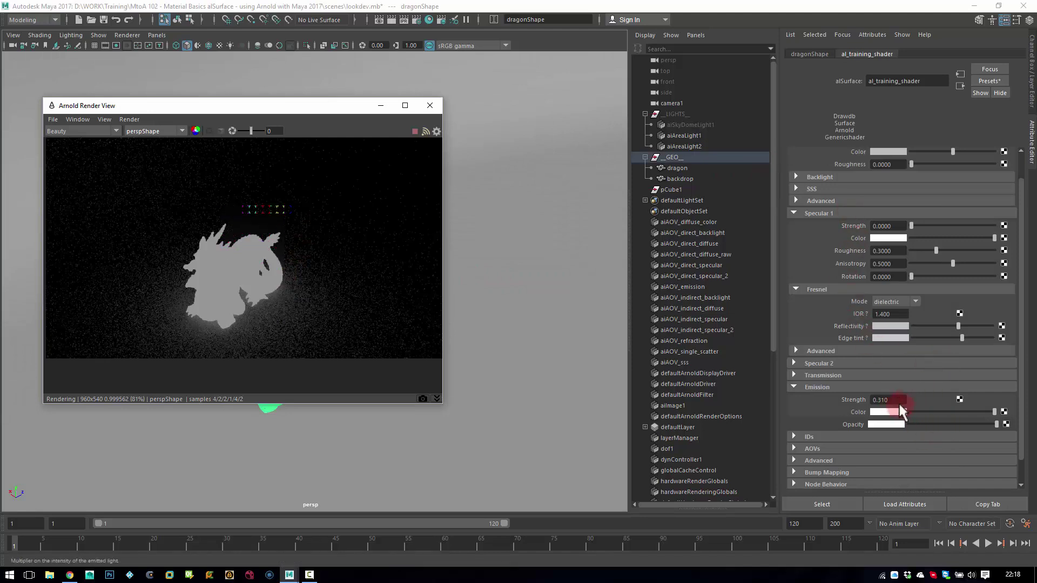
{"action": "left_click_drag", "start_coordinate": [899, 399], "coordinate": [867, 405]}
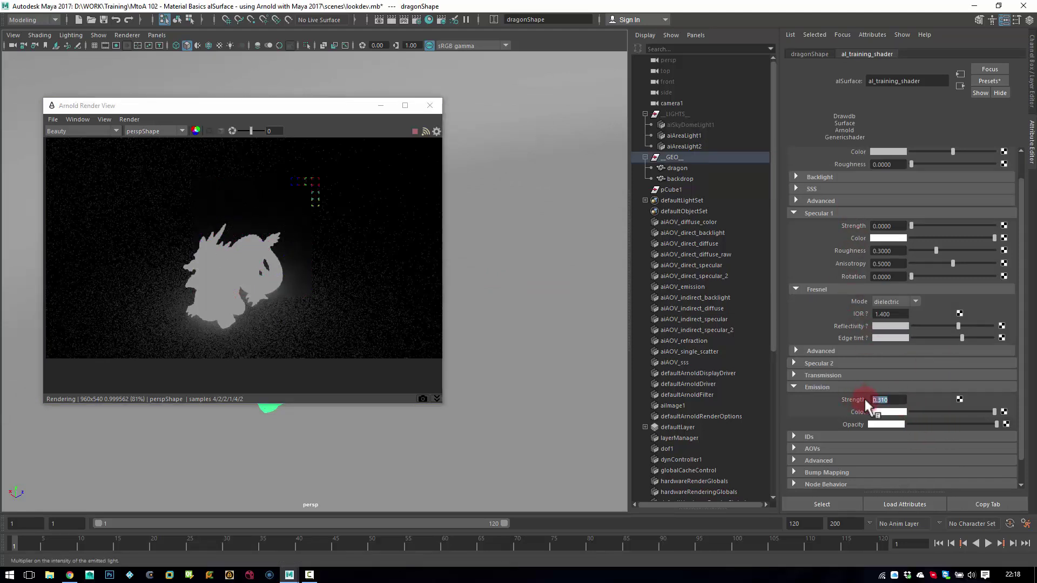
{"action": "type", "text": "1"}
{"action": "key", "text": "Return"}
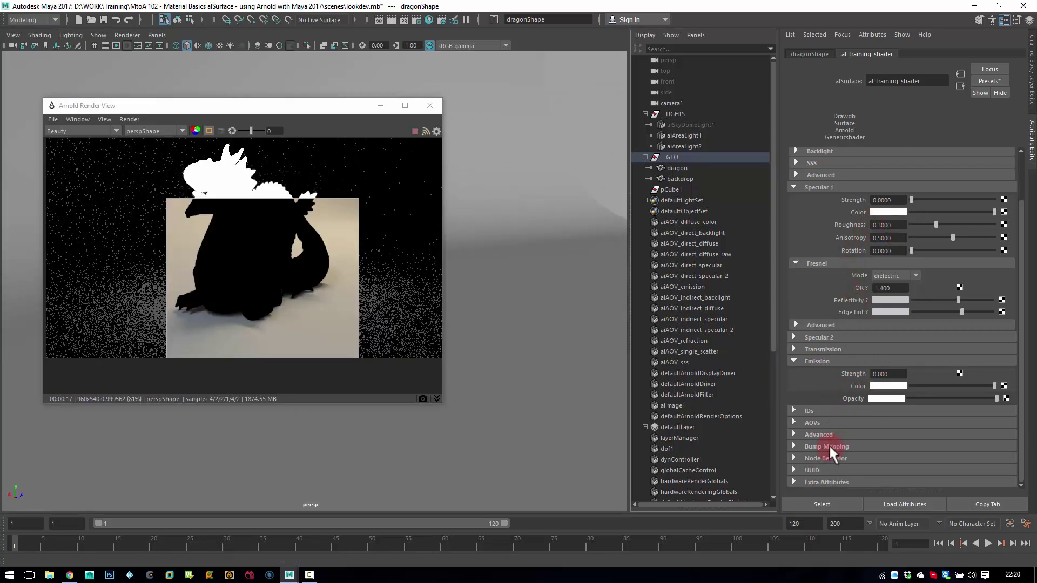
Step: Reset al_training_shader to its Default preset and render through cameraShape1 again
{"action": "left_click", "coordinate": [987, 79]}
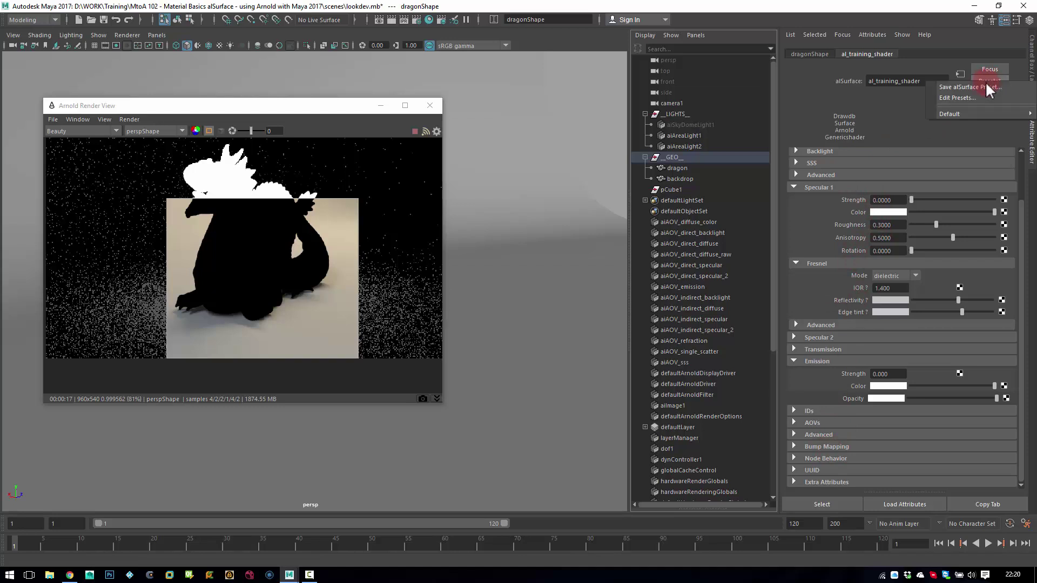
{"action": "mouse_move", "coordinate": [949, 111]}
{"action": "left_click", "coordinate": [850, 114]}
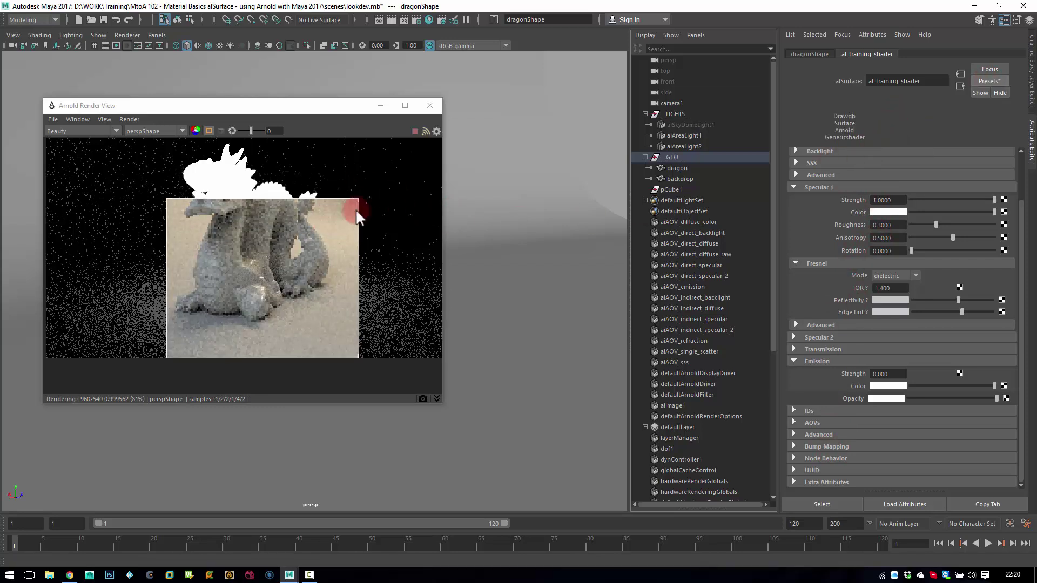
{"action": "left_click", "coordinate": [151, 134]}
{"action": "left_click", "coordinate": [154, 164]}
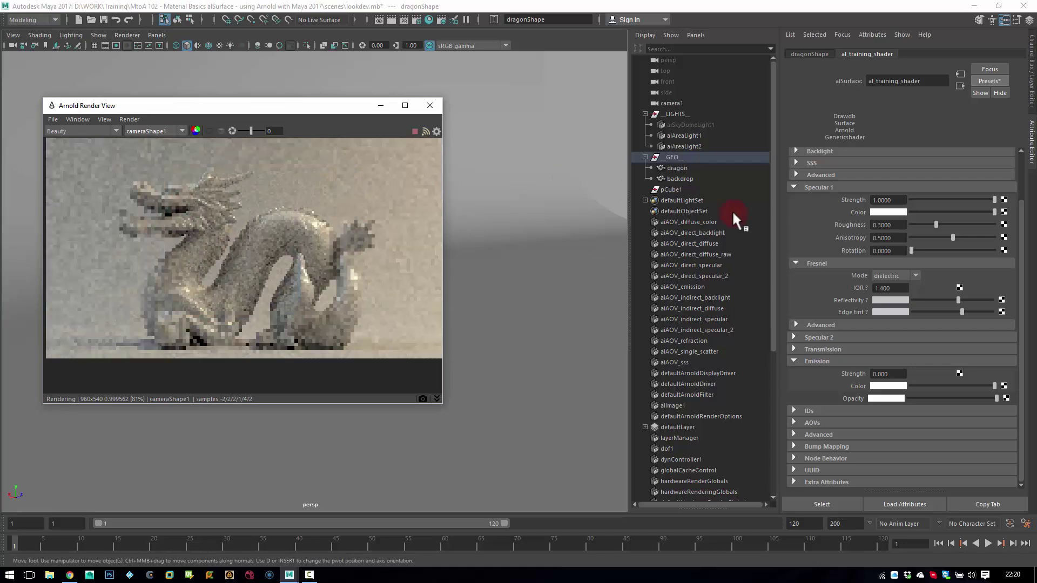
Step: Connect an Arnold aiNoise texture to the shader's Bump Mapping
{"action": "left_click", "coordinate": [834, 361]}
{"action": "left_click", "coordinate": [821, 444]}
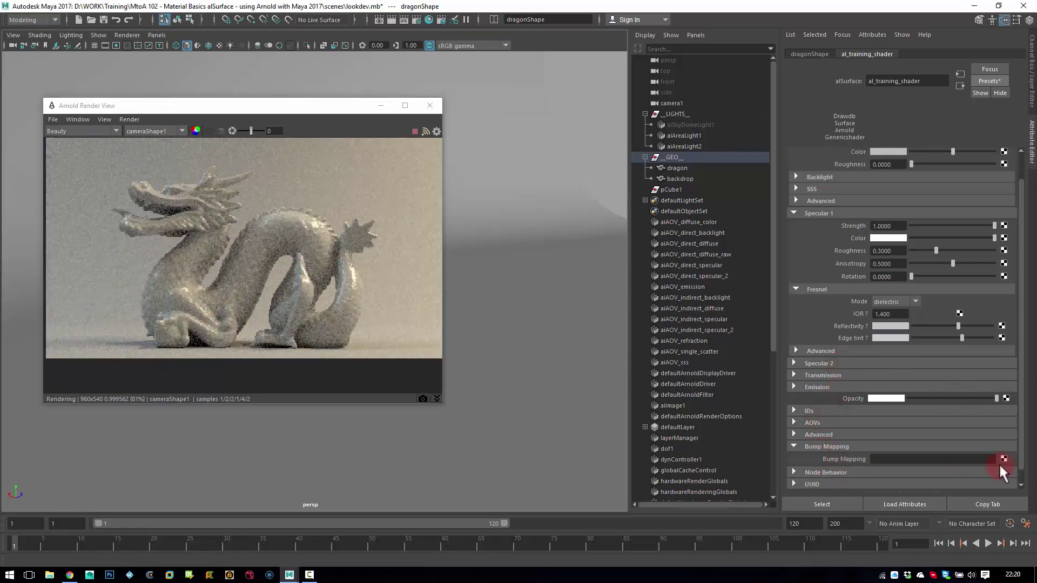
{"action": "left_click", "coordinate": [1011, 460]}
{"action": "left_click_drag", "start_coordinate": [461, 197], "coordinate": [548, 55]}
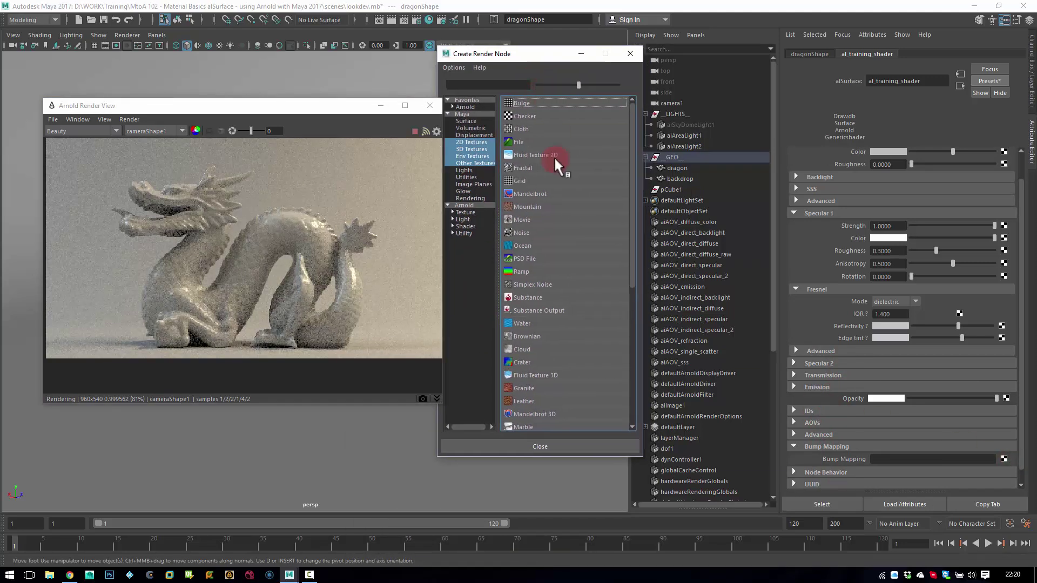
{"action": "left_click", "coordinate": [464, 206]}
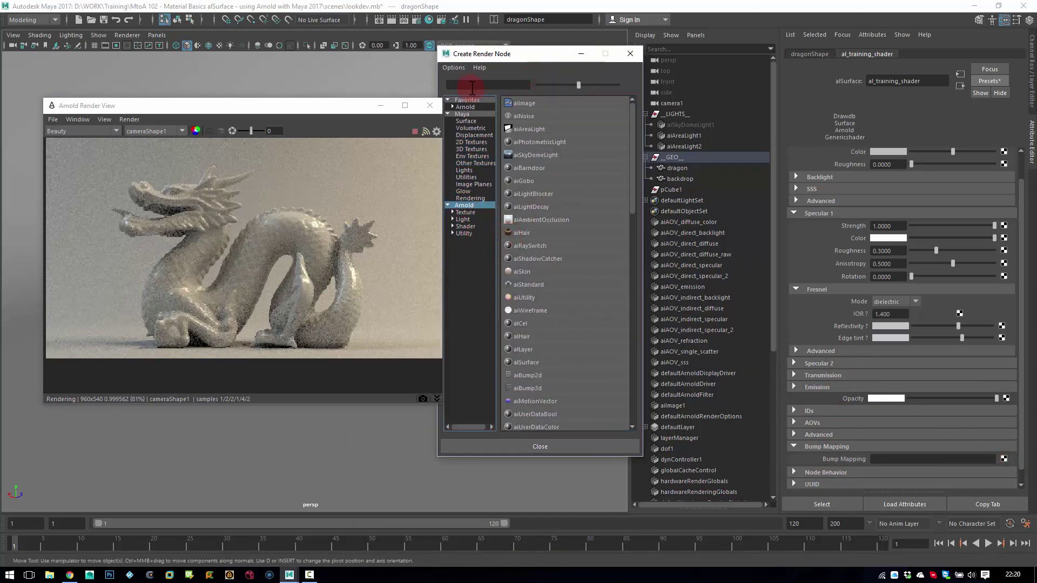
{"action": "left_click", "coordinate": [472, 85]}
{"action": "type", "text": "ai"}
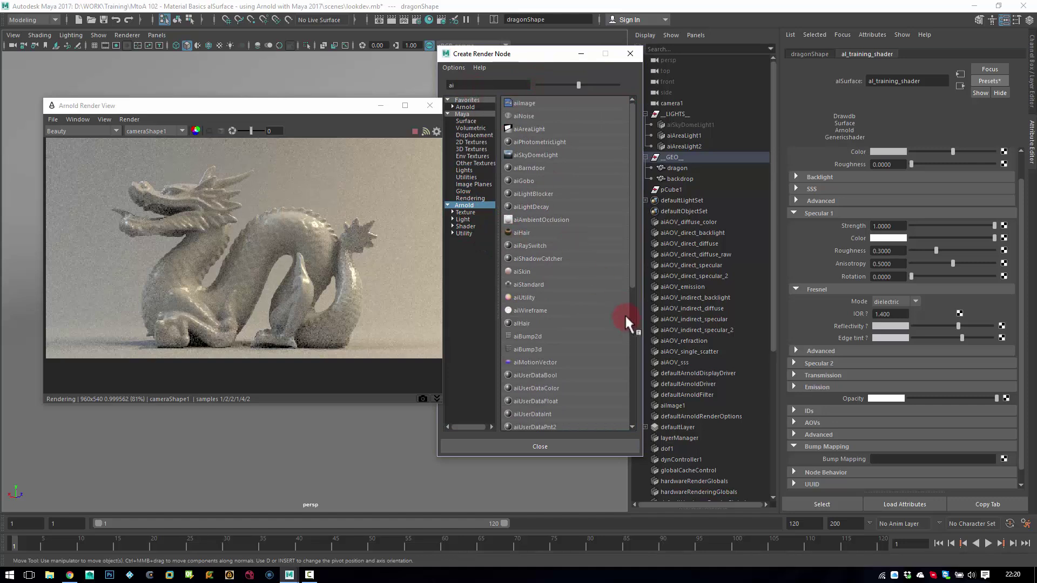
{"action": "left_click_drag", "start_coordinate": [625, 255], "coordinate": [641, 386]}
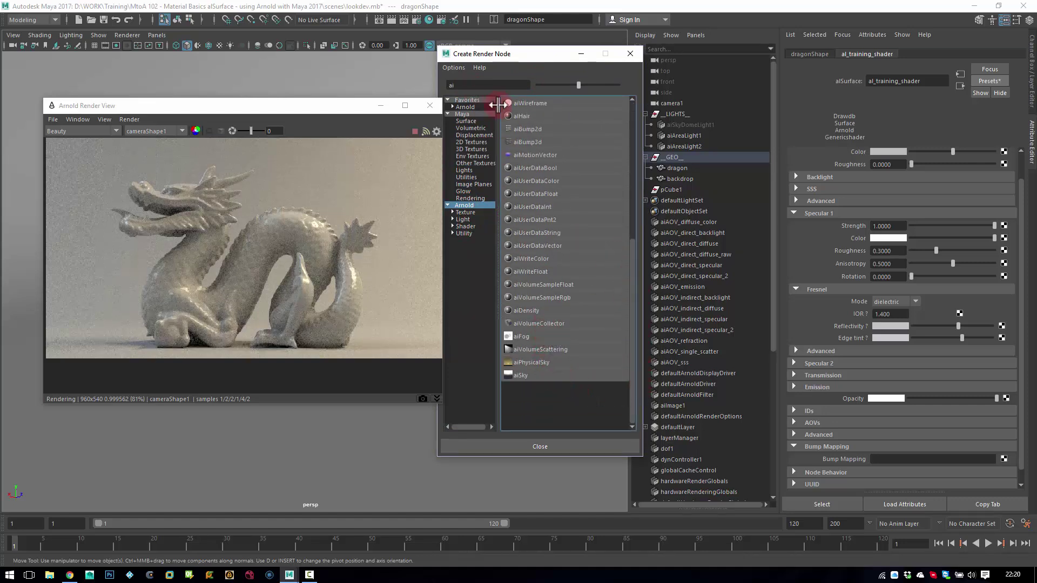
{"action": "left_click", "coordinate": [481, 85]}
{"action": "type", "text": "noi"}
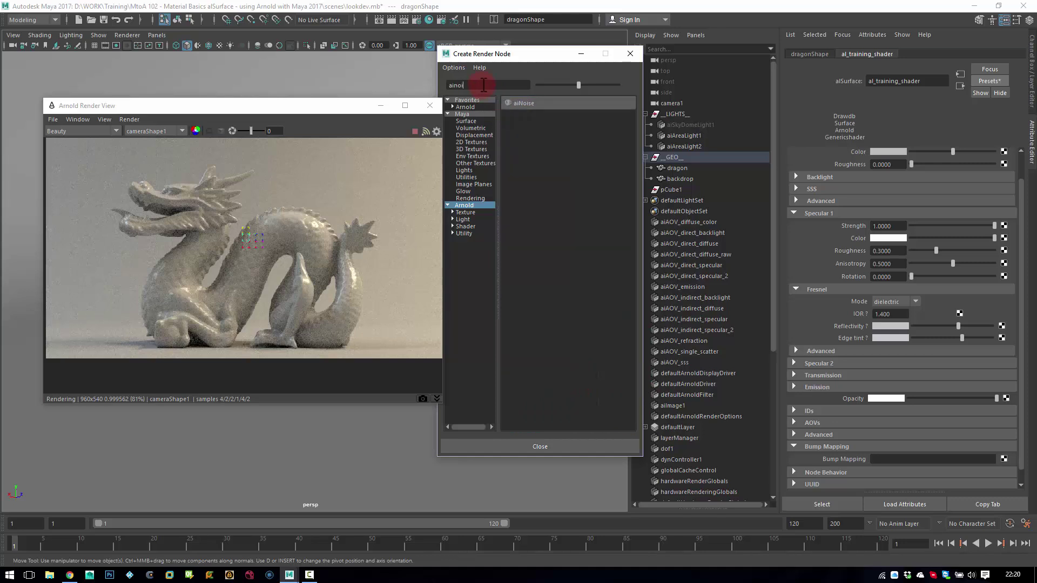
{"action": "left_click", "coordinate": [532, 103]}
Step: Review the new bump and noise nodes, then crop the Arnold render to a region around the dragon's back
{"action": "left_click", "coordinate": [878, 163]}
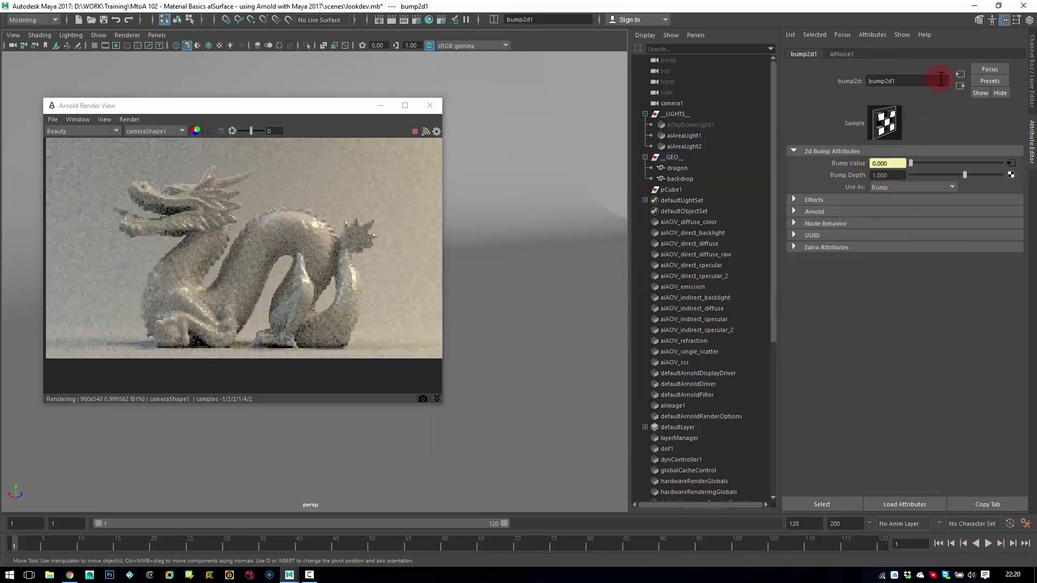
{"action": "left_click", "coordinate": [841, 54]}
{"action": "left_click", "coordinate": [805, 54]}
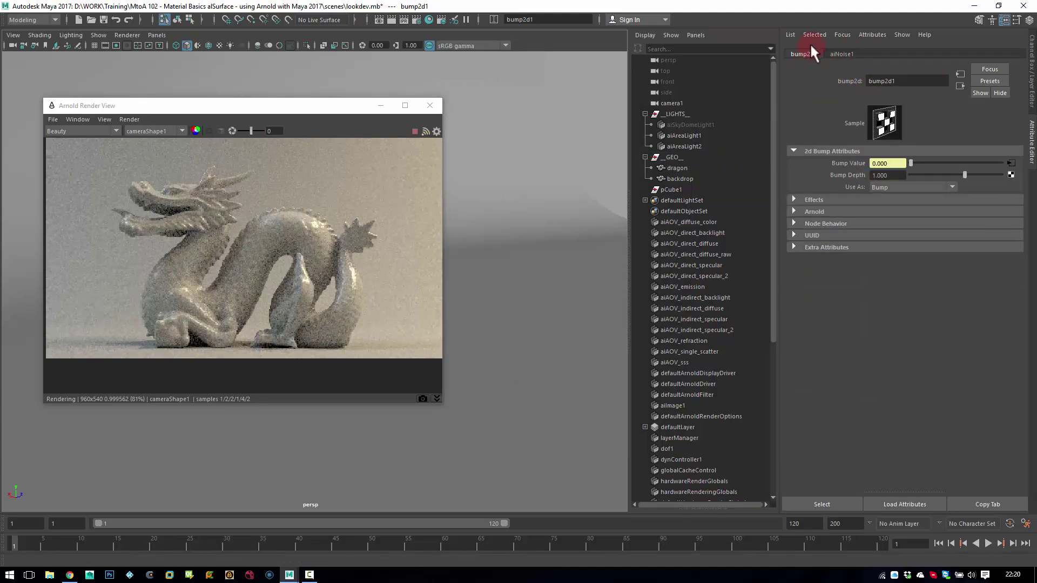
{"action": "left_click", "coordinate": [132, 118]}
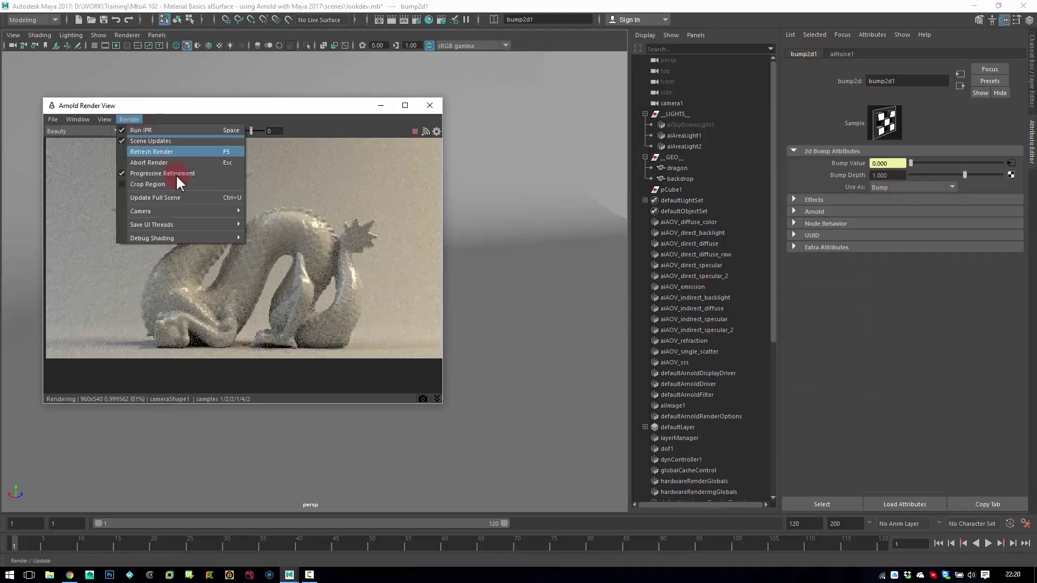
{"action": "left_click", "coordinate": [166, 196]}
{"action": "left_click", "coordinate": [364, 280]}
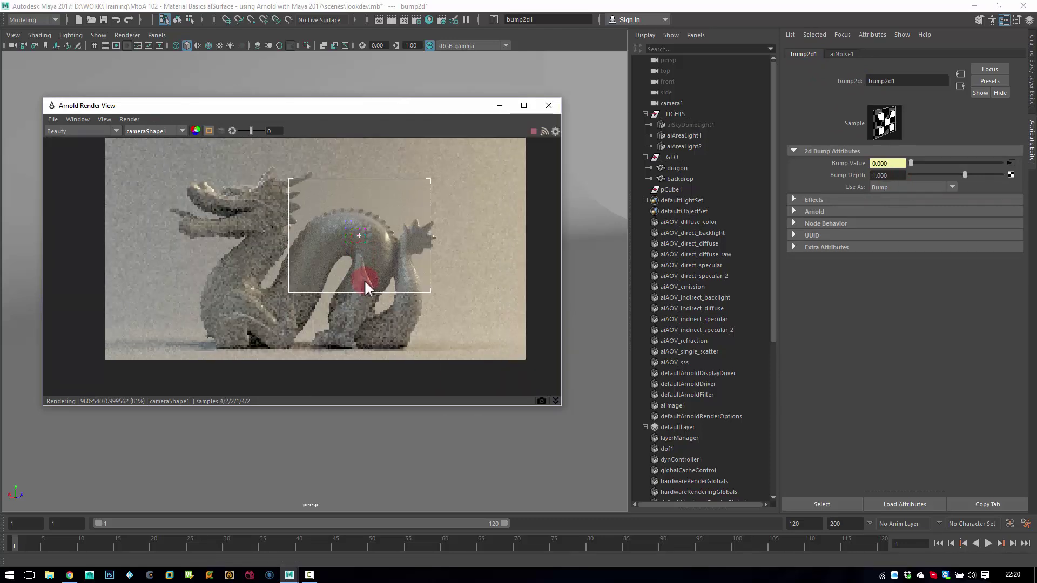
Step: Set the bump node's Bump Depth to 0
{"action": "left_click", "coordinate": [885, 175]}
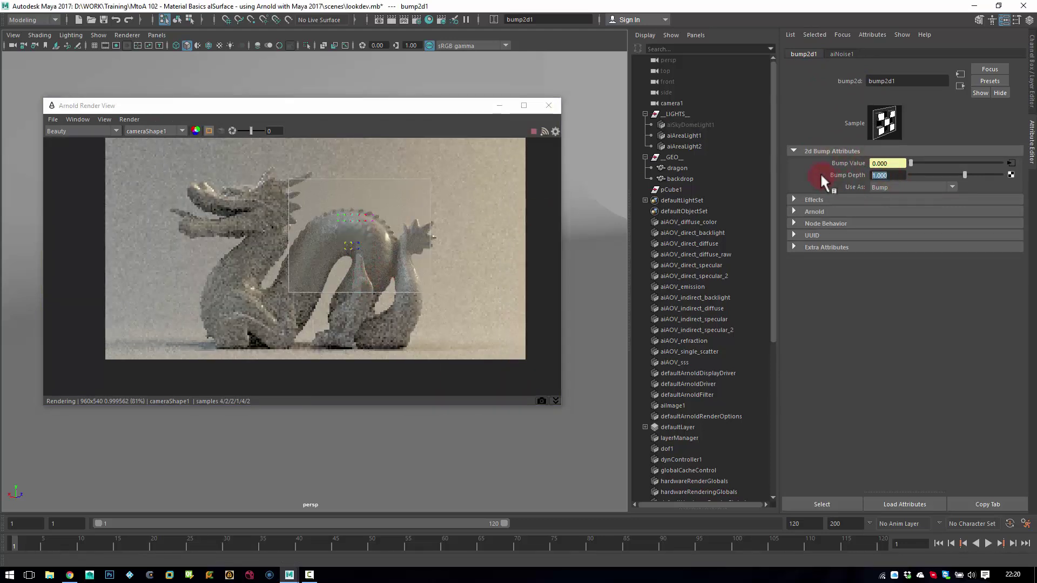
{"action": "type", "text": "0"}
{"action": "key", "text": "Return"}
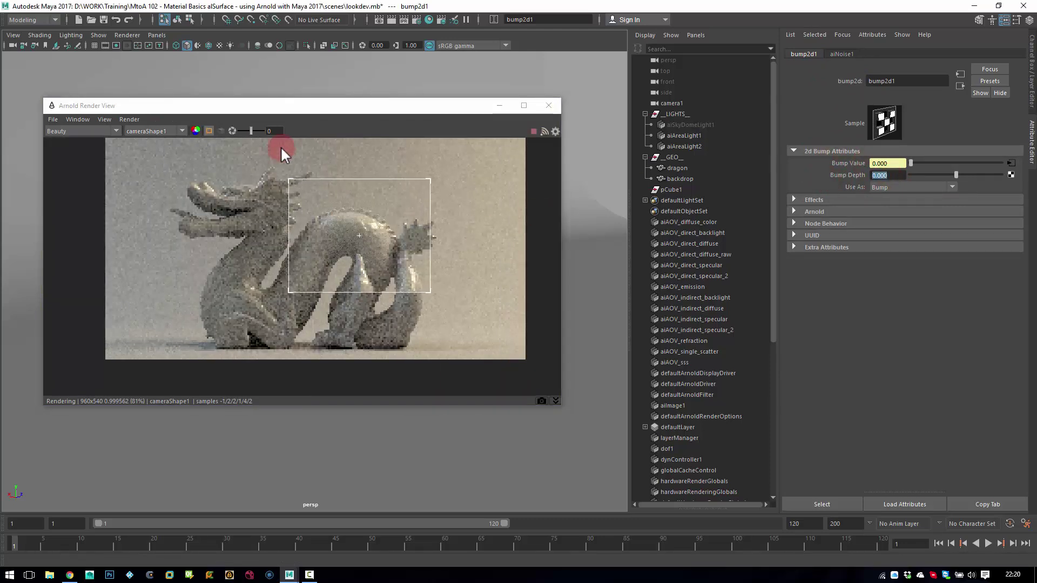
Step: Show the debug shading selector in the Arnold Render View and set it to Isolate Selected
{"action": "left_click", "coordinate": [75, 119]}
{"action": "mouse_move", "coordinate": [121, 202]}
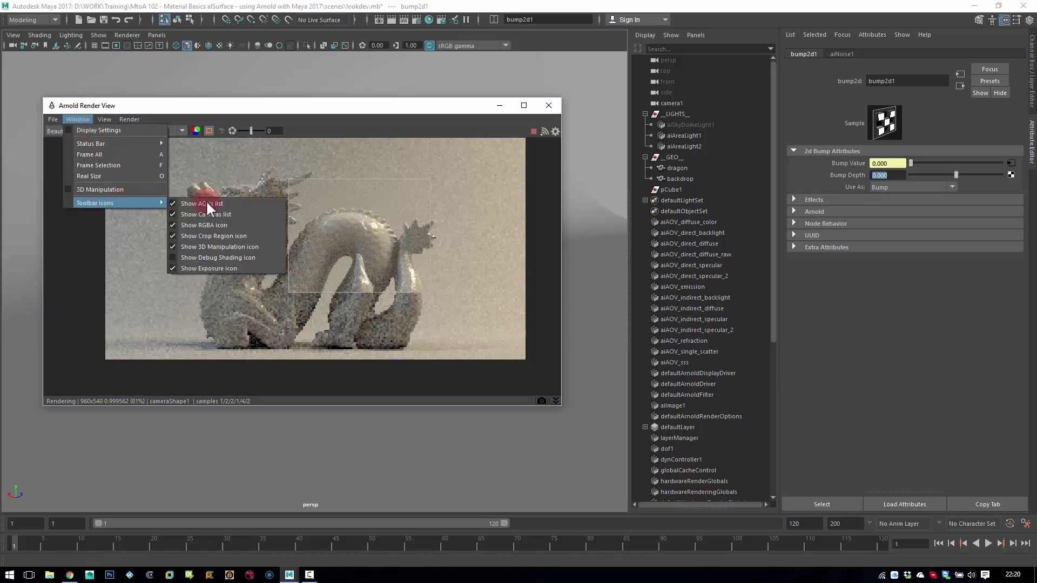
{"action": "left_click", "coordinate": [238, 257]}
{"action": "left_click", "coordinate": [230, 131]}
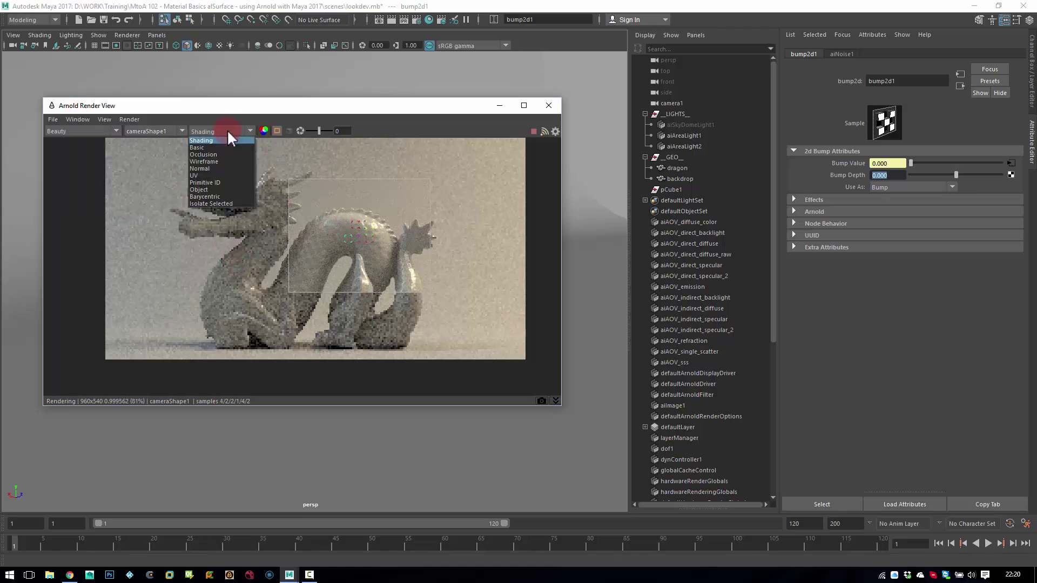
{"action": "left_click", "coordinate": [211, 203]}
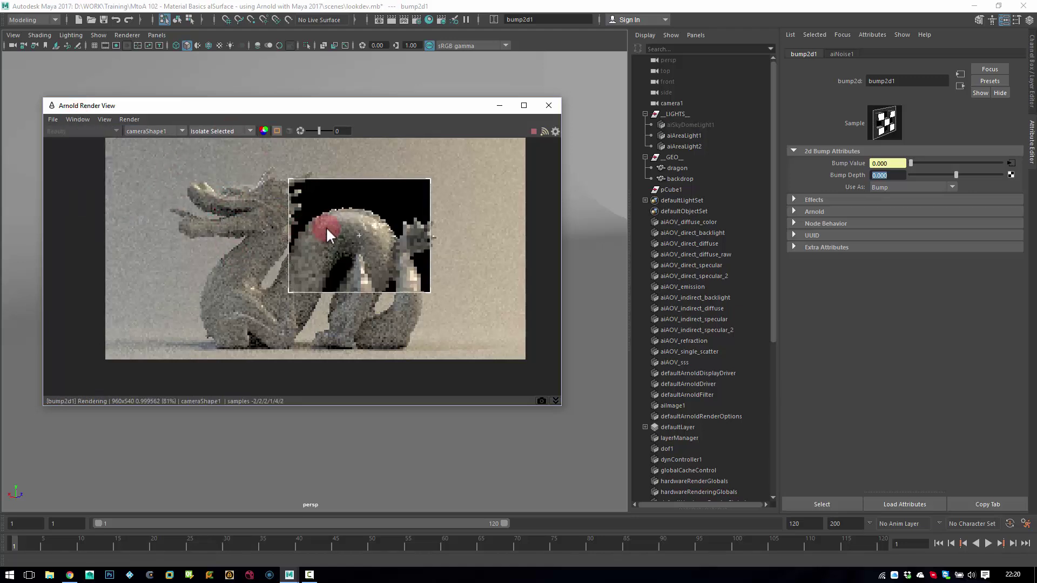
Step: Select the noise texture feeding the dragon shader's bump to isolate it, and clear the crop region
{"action": "left_click", "coordinate": [339, 218]}
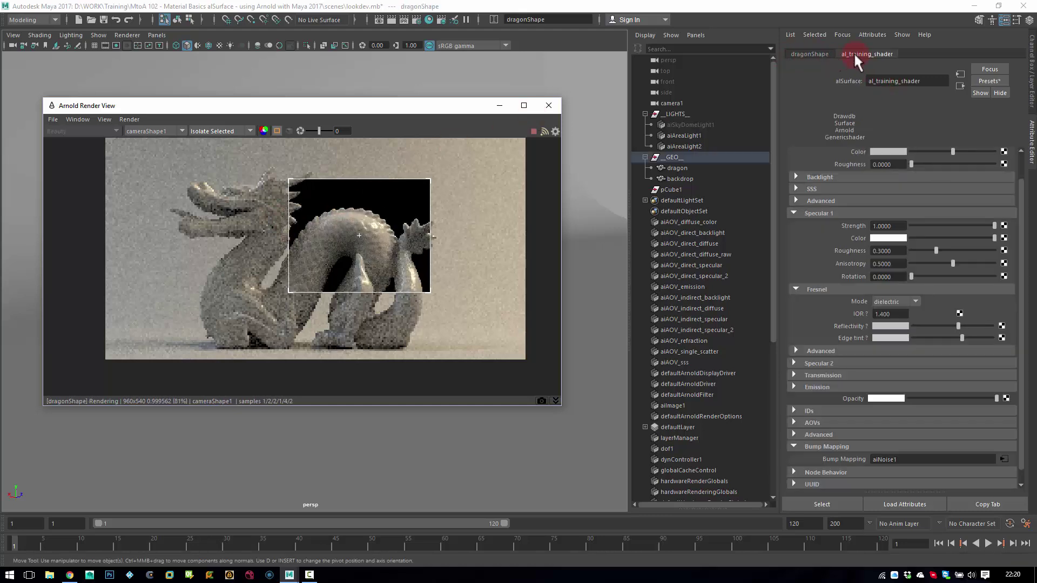
{"action": "left_click", "coordinate": [1003, 458]}
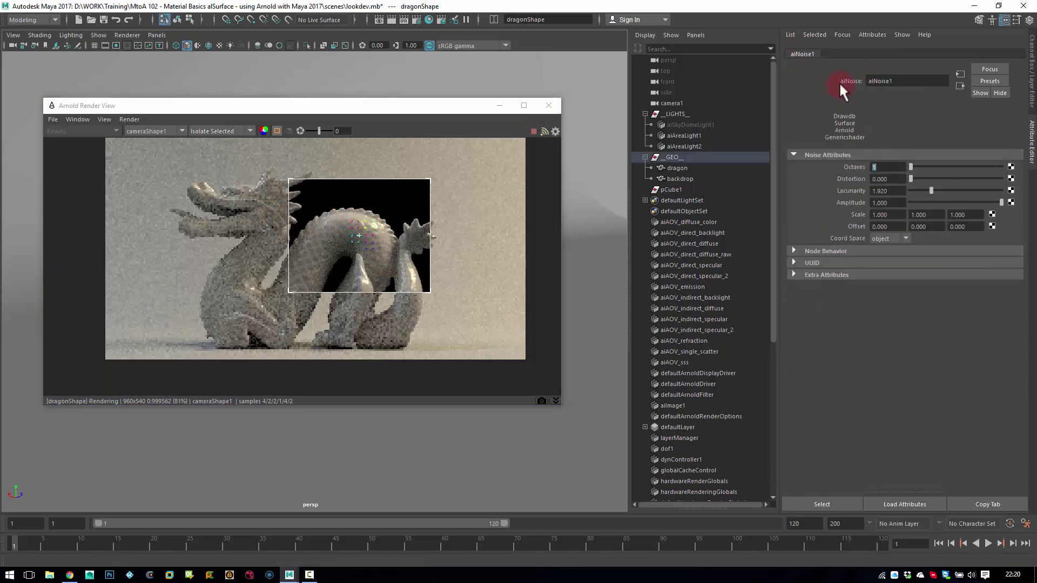
{"action": "left_click", "coordinate": [838, 503]}
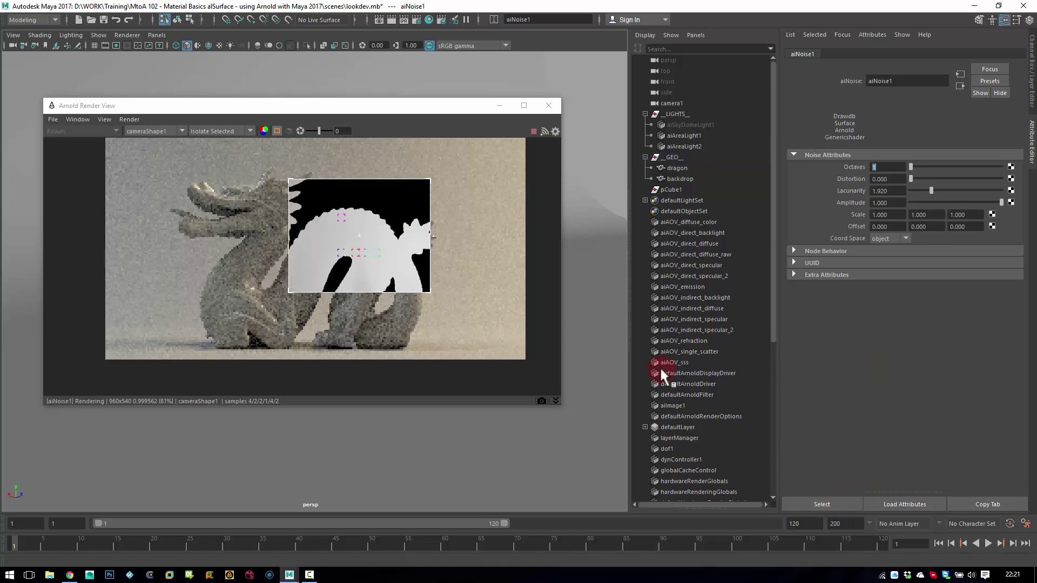
{"action": "left_click", "coordinate": [463, 256]}
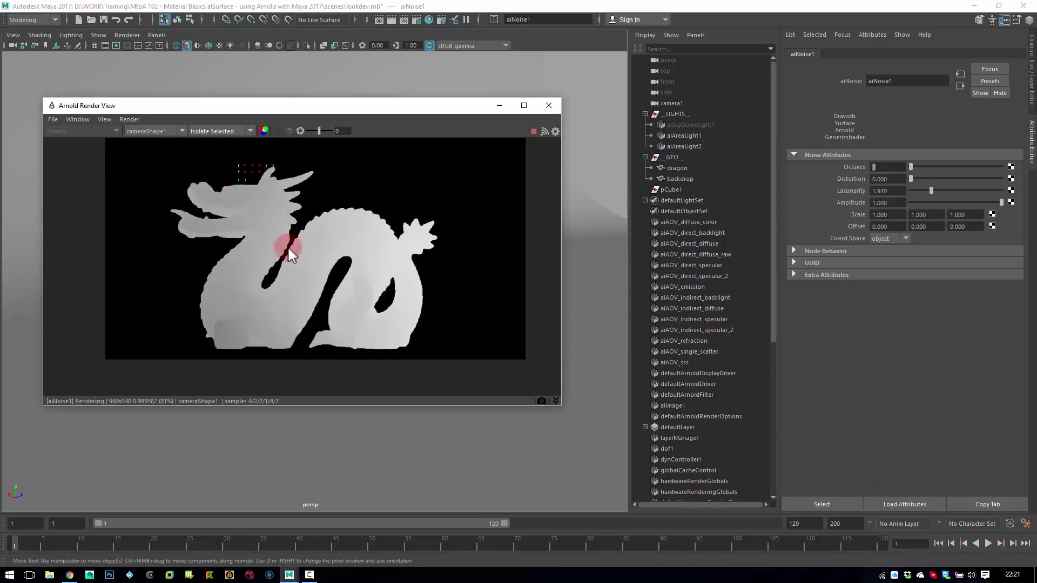
Step: Set the noise texture's Scale to 25 on all three axes and its Octaves to 3
{"action": "left_click", "coordinate": [860, 216]}
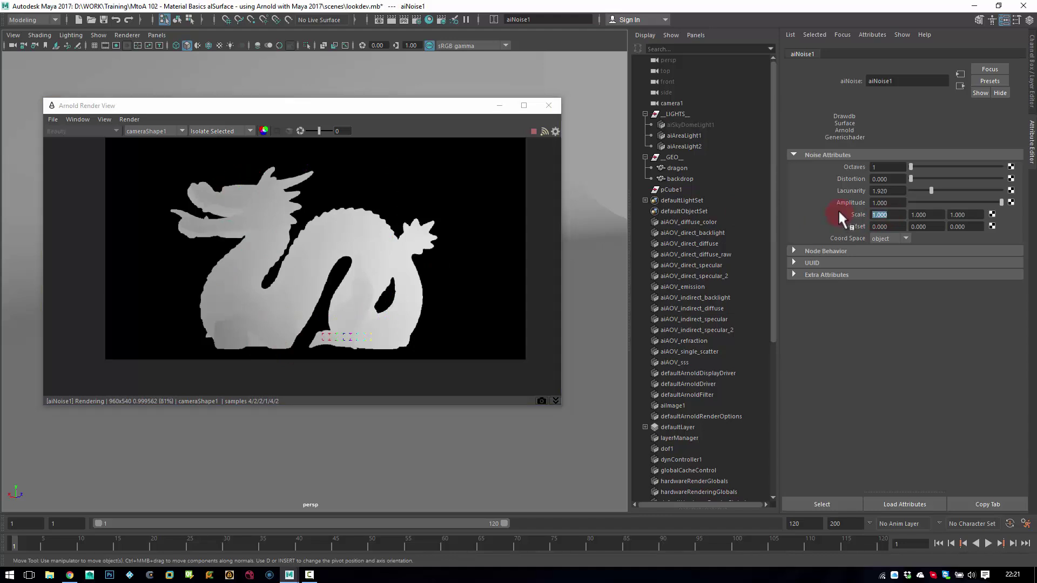
{"action": "type", "text": "25"}
{"action": "key", "text": "Tab"}
{"action": "type", "text": "25"}
{"action": "key", "text": "Tab"}
{"action": "type", "text": "25"}
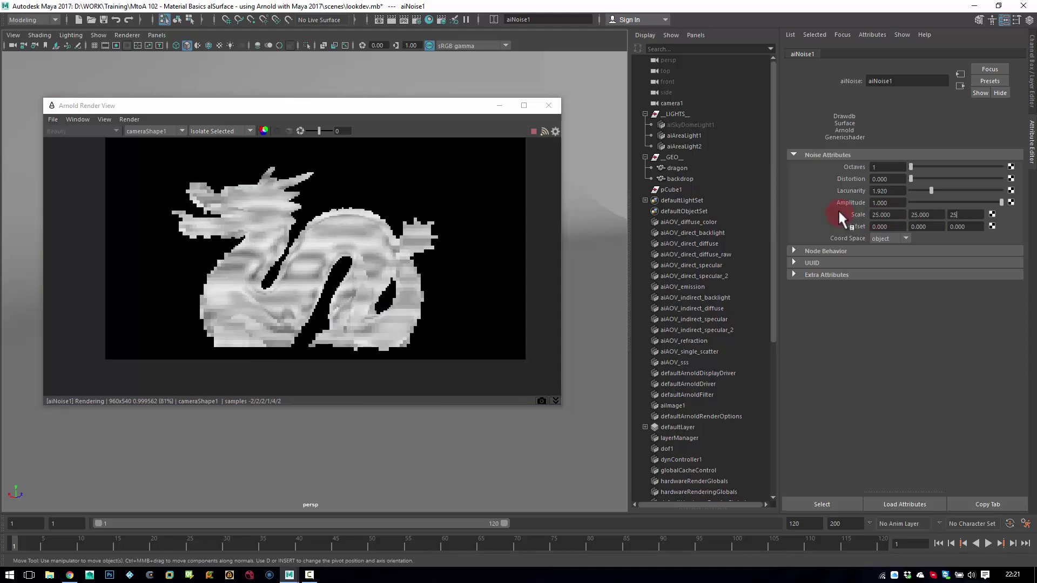
{"action": "key", "text": "Return"}
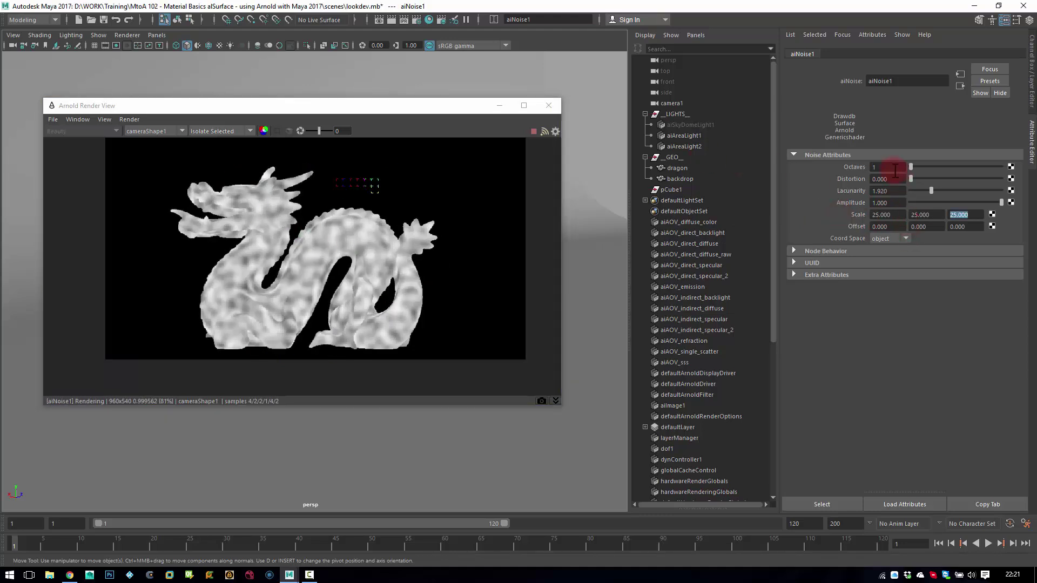
{"action": "type", "text": "3"}
{"action": "key", "text": "Return"}
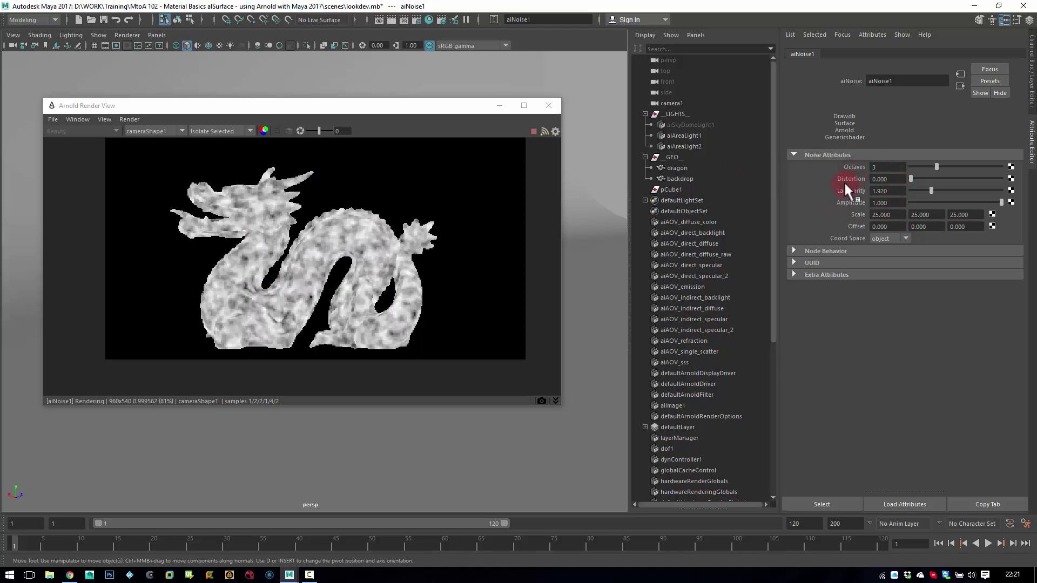
Step: Set the noise texture's Scale to 50 on all three axes
{"action": "type", "text": "50"}
{"action": "key", "text": "Tab"}
{"action": "type", "text": "50"}
{"action": "key", "text": "Tab"}
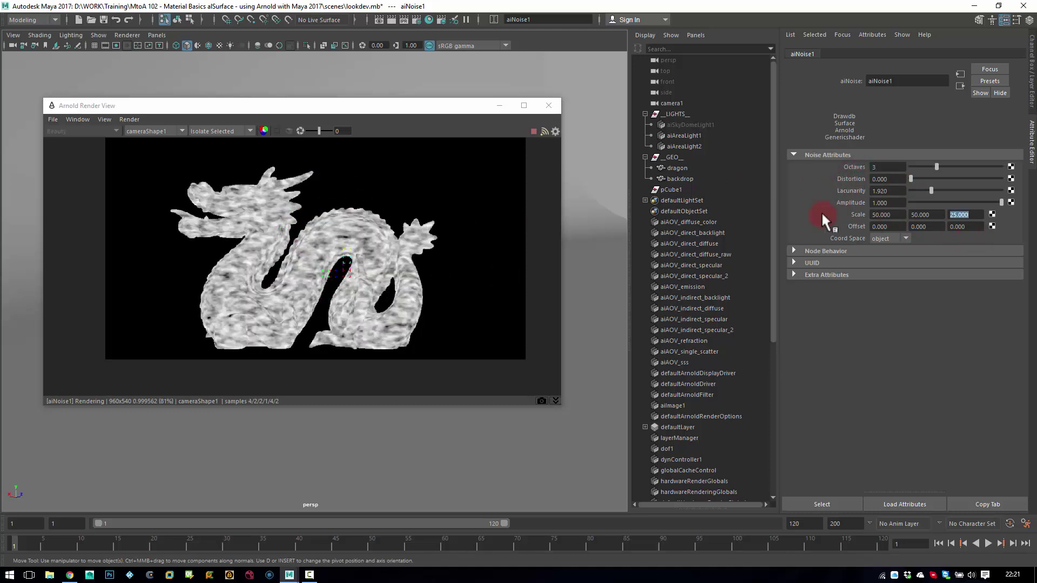
{"action": "type", "text": "50"}
{"action": "key", "text": "Return"}
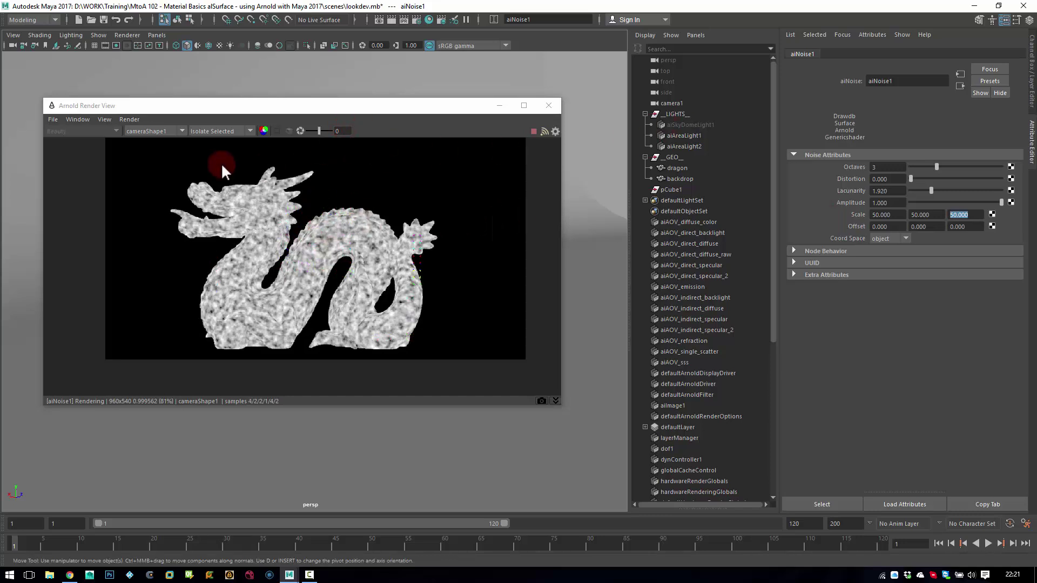
Step: Return the render view to the Shading mode and select the dragon
{"action": "left_click", "coordinate": [215, 130]}
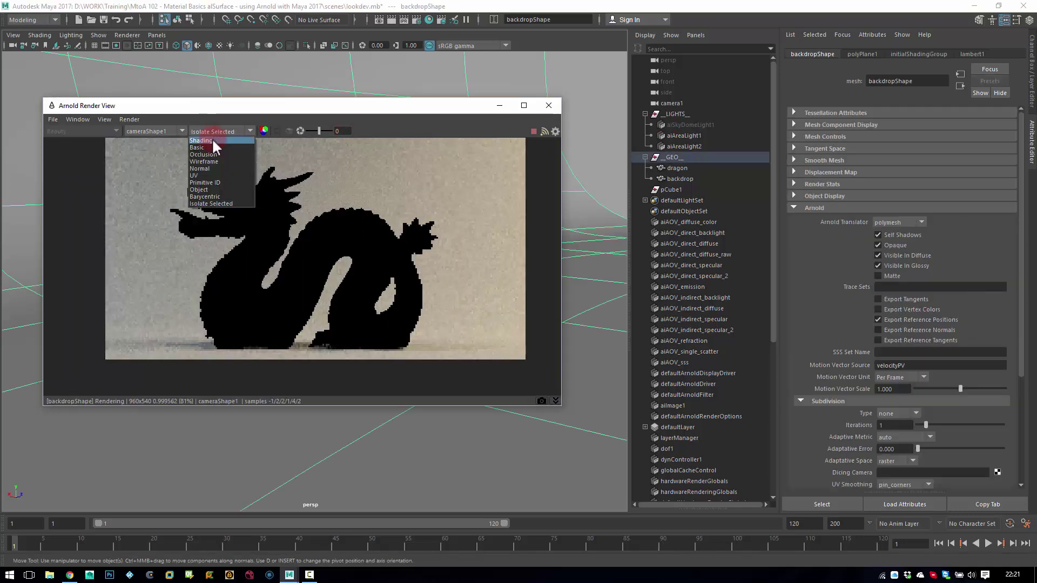
{"action": "left_click", "coordinate": [201, 140]}
{"action": "left_click", "coordinate": [332, 246]}
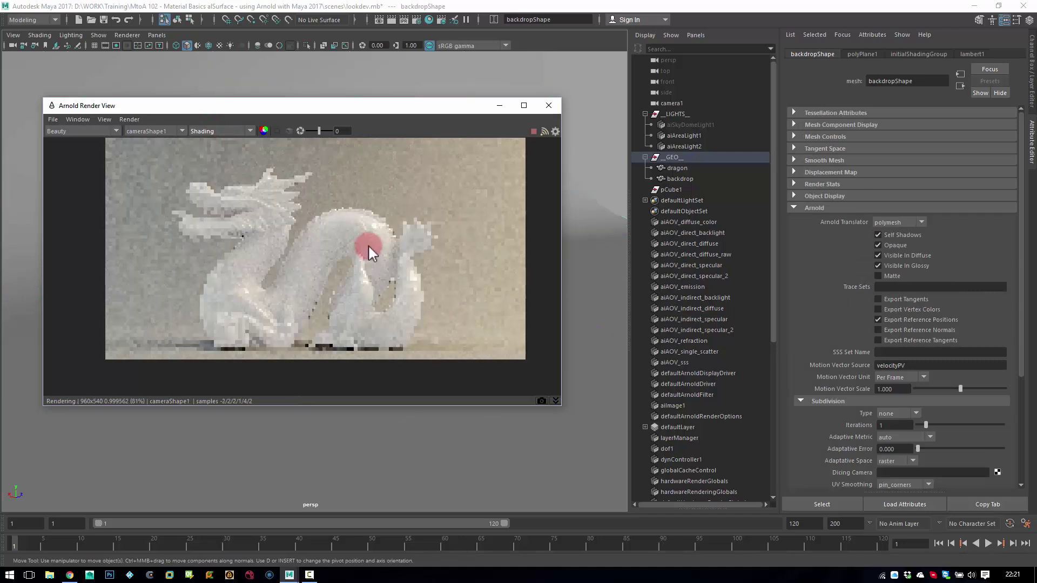
Step: Open the bump node of al_training_shader and set its Bump Depth to 0.02
{"action": "left_click", "coordinate": [863, 54]}
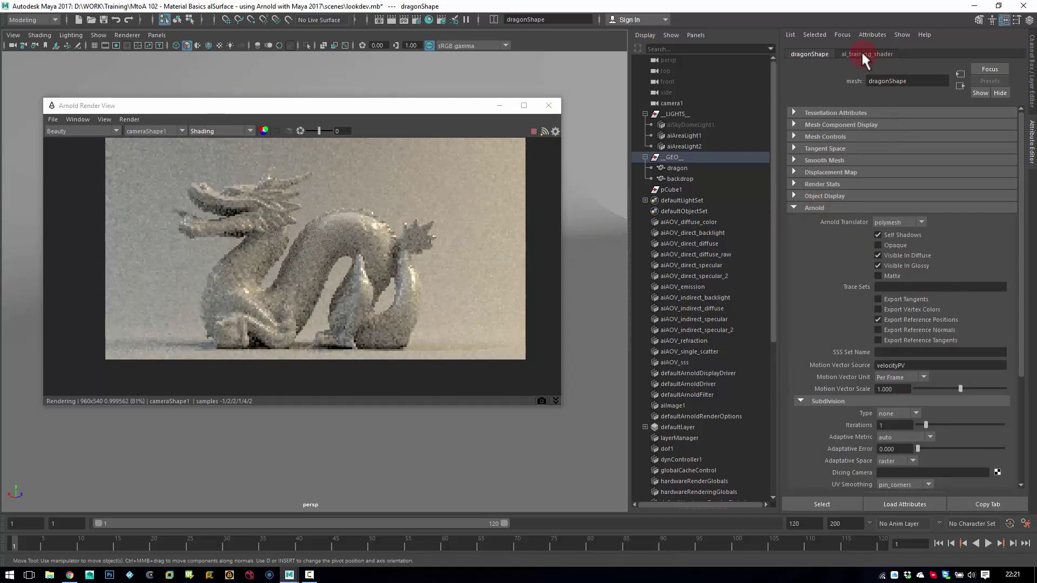
{"action": "left_click", "coordinate": [1004, 459]}
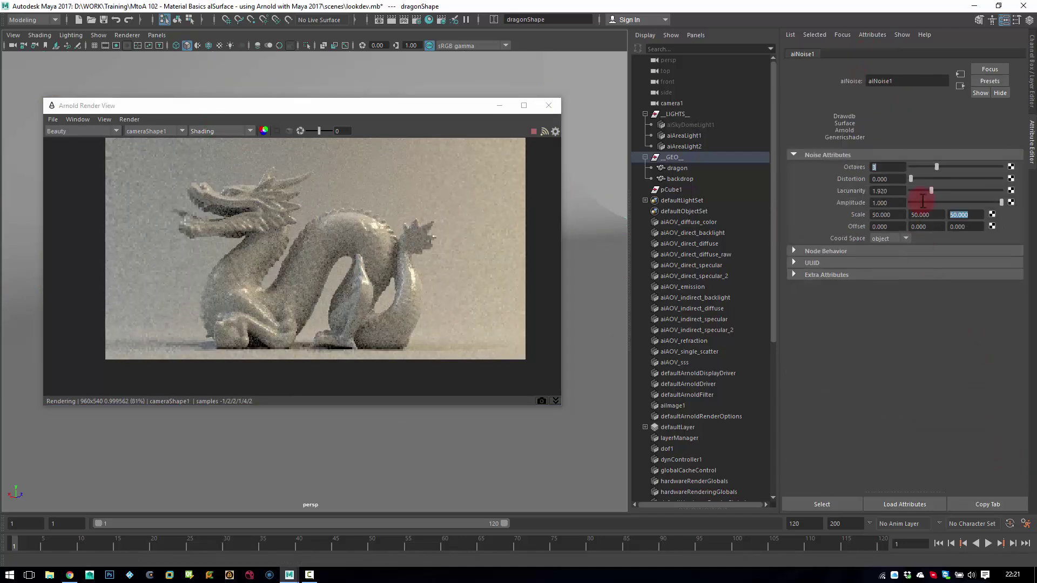
{"action": "left_click", "coordinate": [894, 177]}
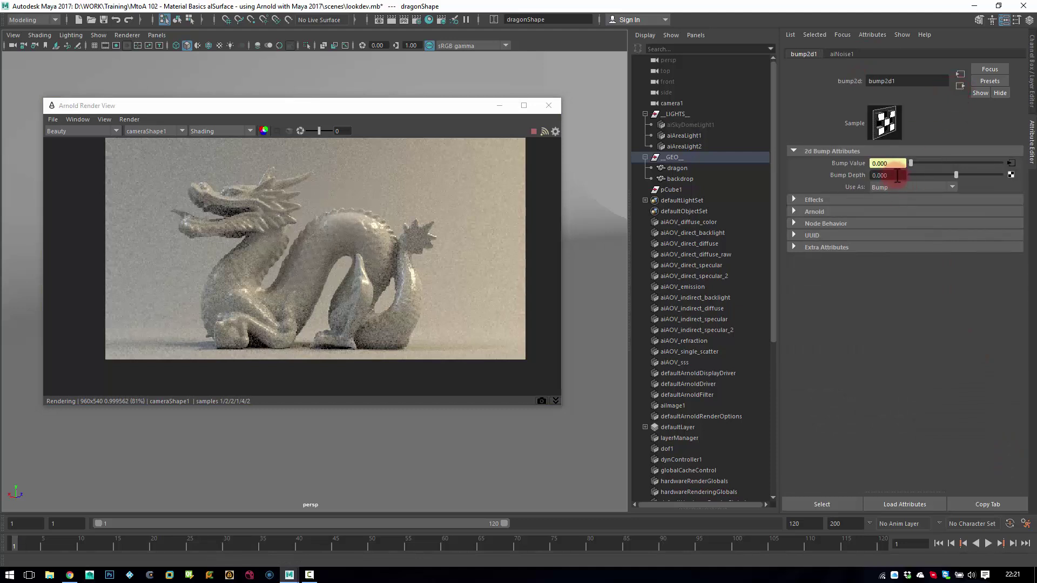
{"action": "type", "text": "0.02"}
{"action": "key", "text": "Return"}
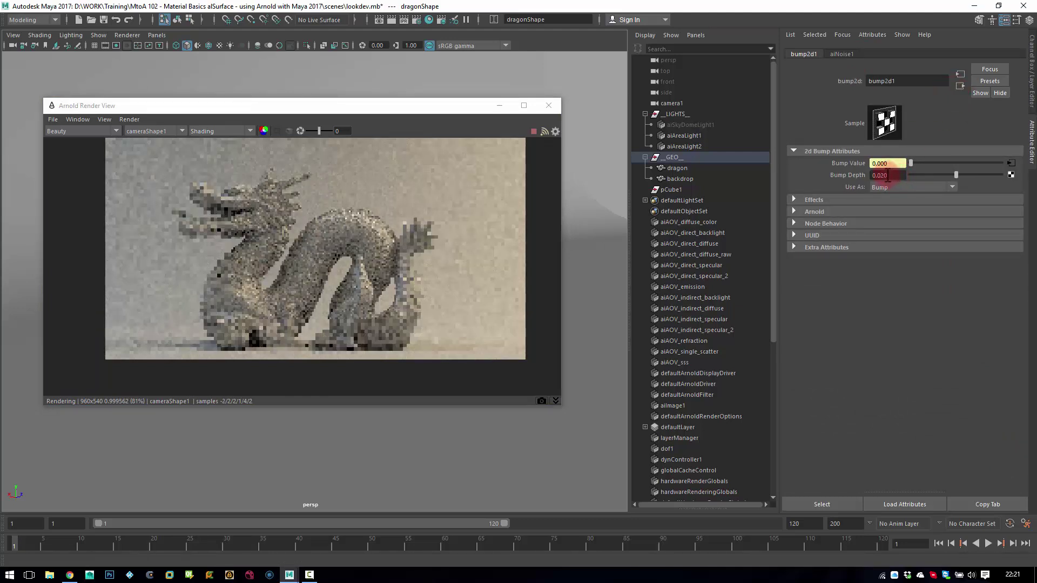
Step: Crop the render to the dragon's back for a close-up and set the Bump Depth to 0.005
{"action": "left_click_drag", "start_coordinate": [299, 184], "coordinate": [419, 305]}
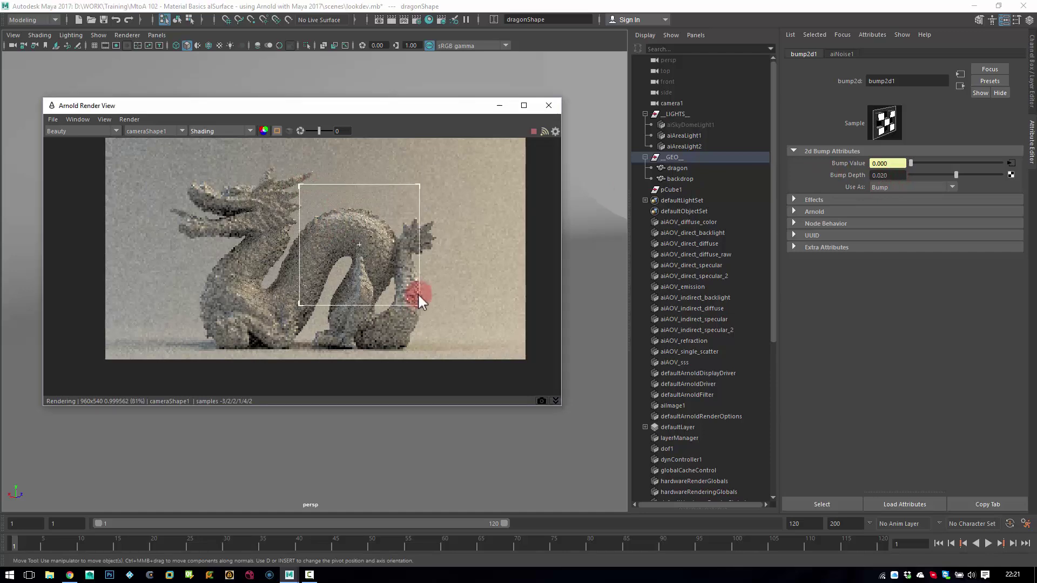
{"action": "scroll", "coordinate": [363, 234], "scroll_direction": "up", "scroll_amount": 1}
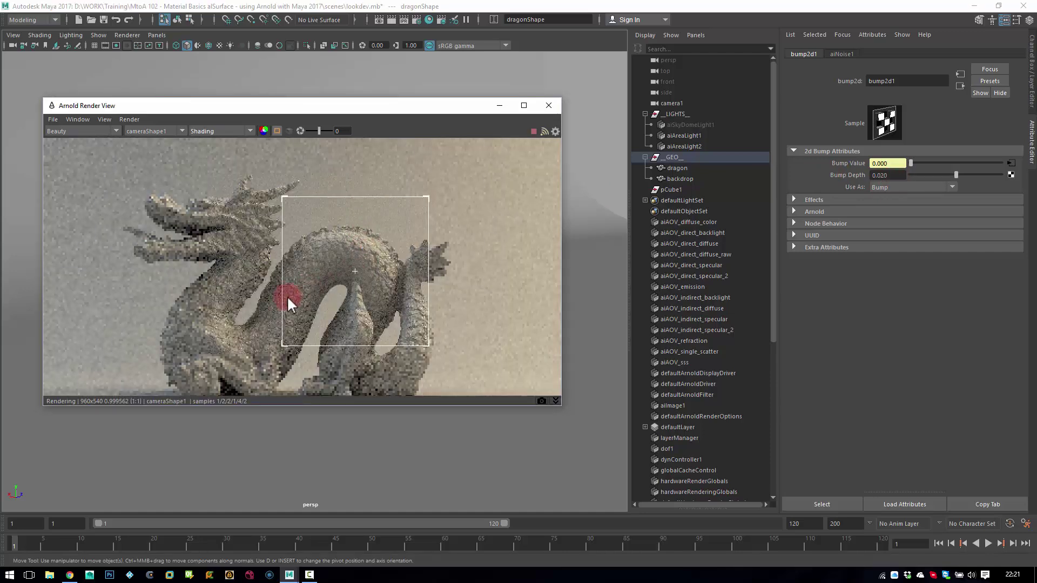
{"action": "scroll", "coordinate": [287, 302], "scroll_direction": "up", "scroll_amount": 3}
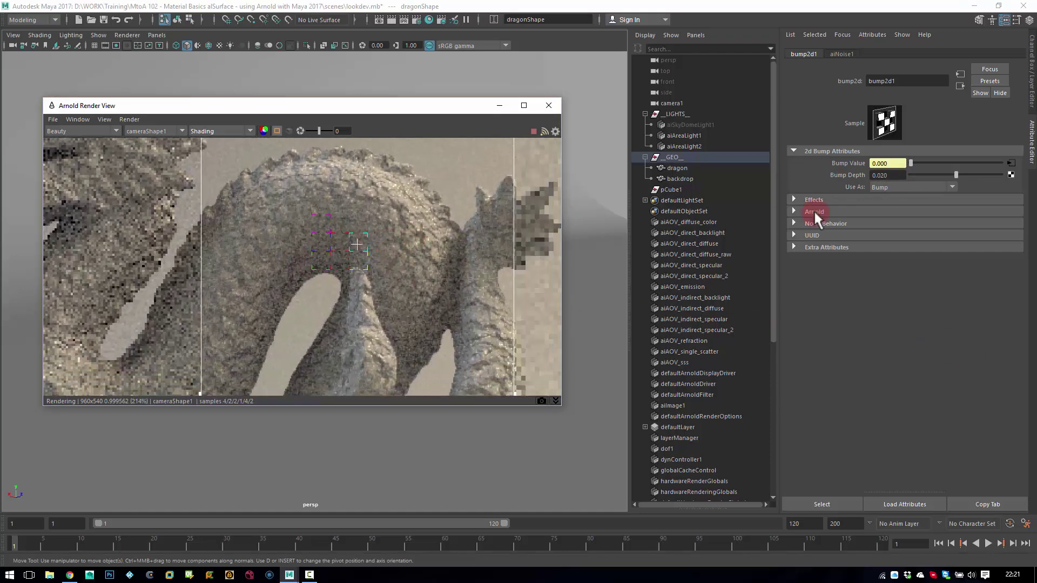
{"action": "left_click", "coordinate": [885, 163]}
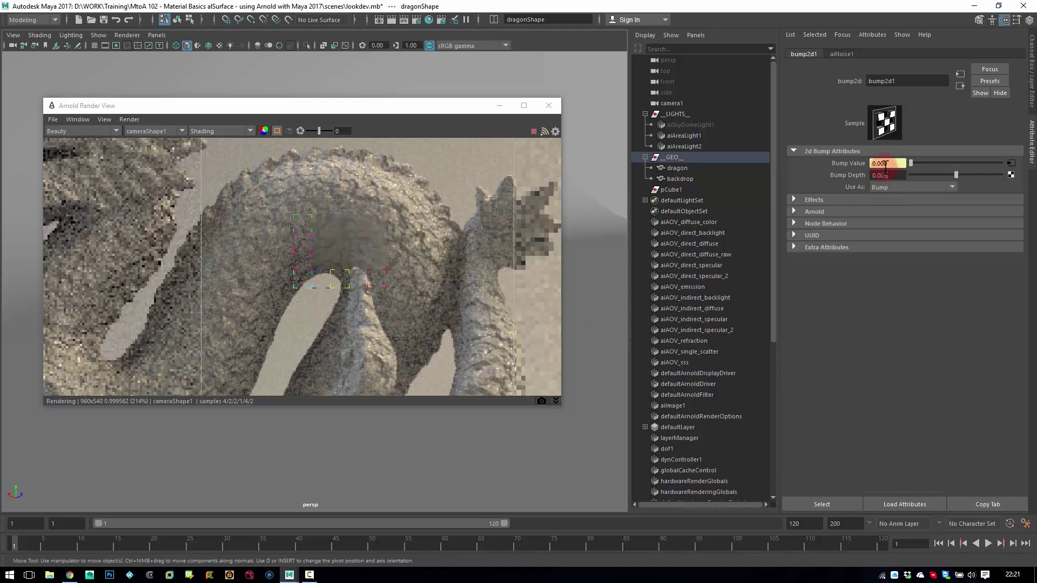
{"action": "key", "text": "Tab"}
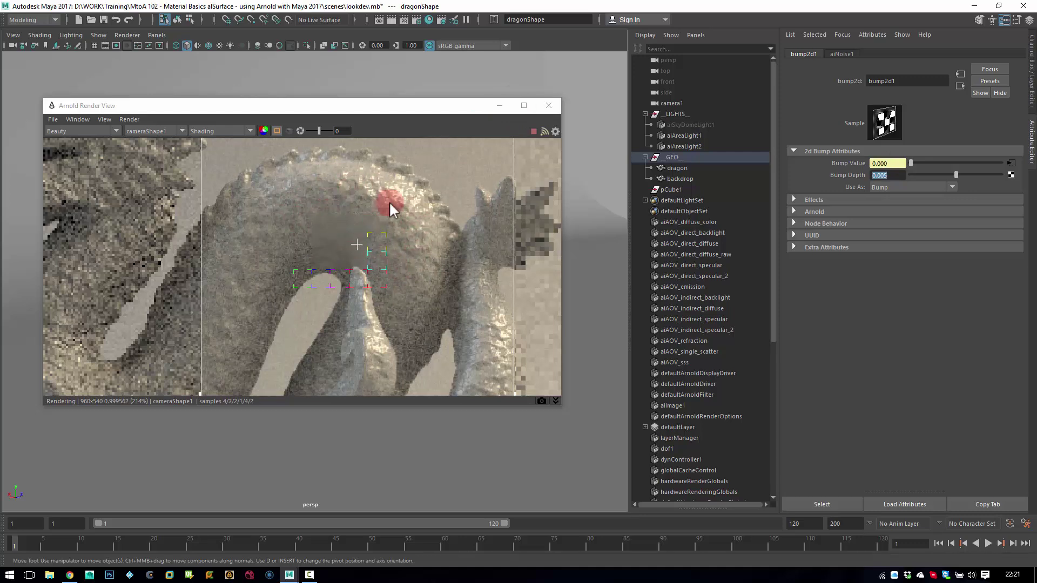
Step: Crop the render to the dragon's head and set the Bump Depth to 0.01
{"action": "left_click_drag", "start_coordinate": [325, 196], "coordinate": [213, 308]}
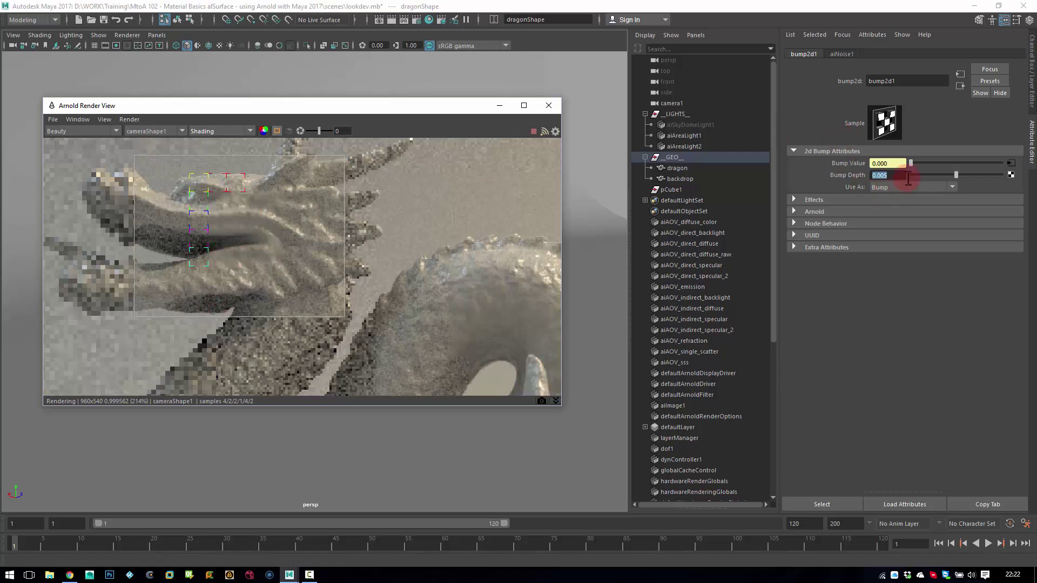
{"action": "left_click", "coordinate": [886, 175]}
{"action": "type", "text": "0.01"}
{"action": "key", "text": "Return"}
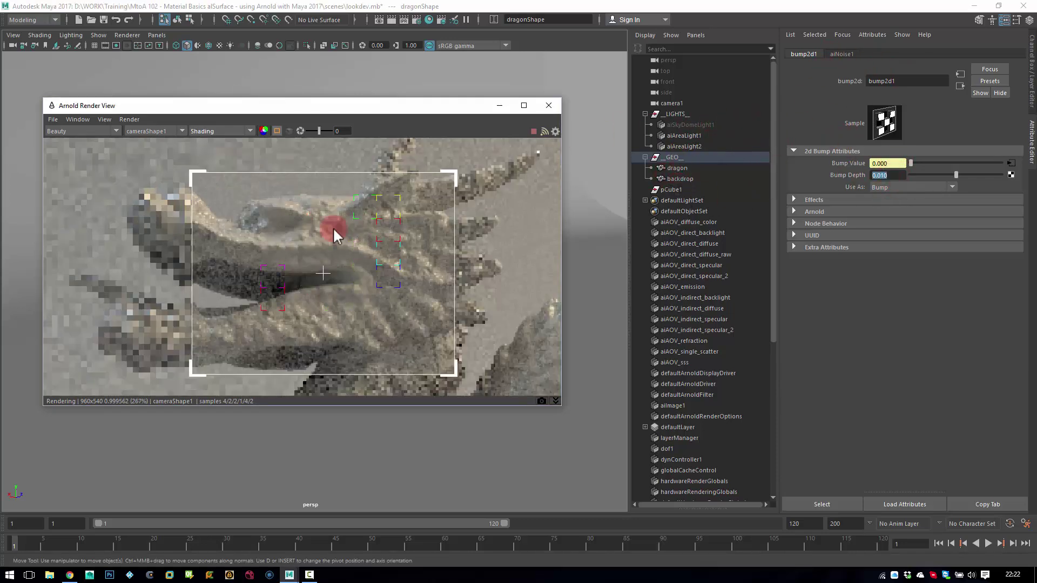
Step: Change the Diffuse color of al_training_shader to the deep red from the color history (HSV 360, 0.885, 0.524)
{"action": "left_click", "coordinate": [959, 86]}
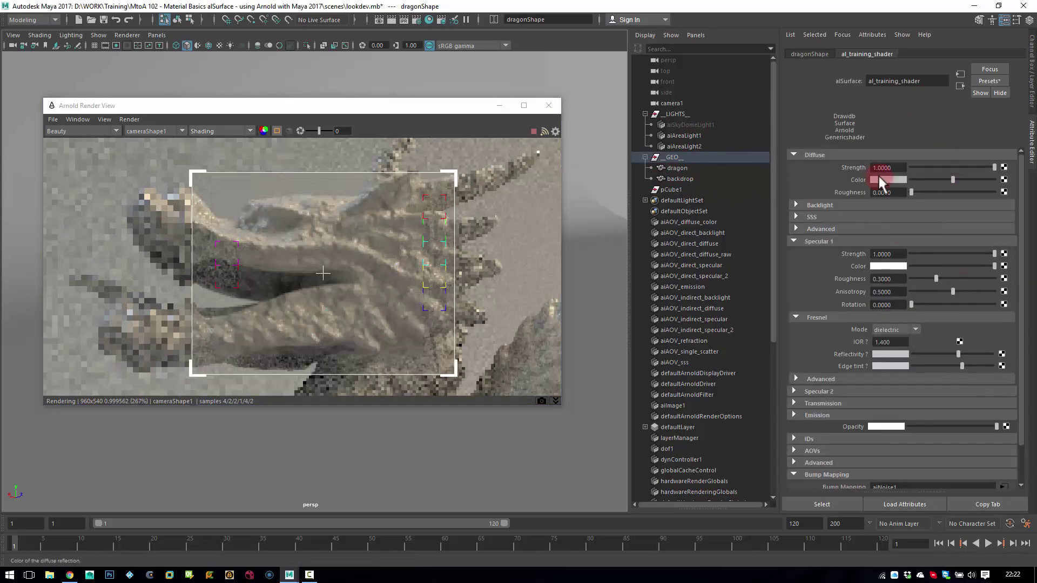
{"action": "left_click", "coordinate": [879, 175]}
{"action": "left_click", "coordinate": [850, 173]}
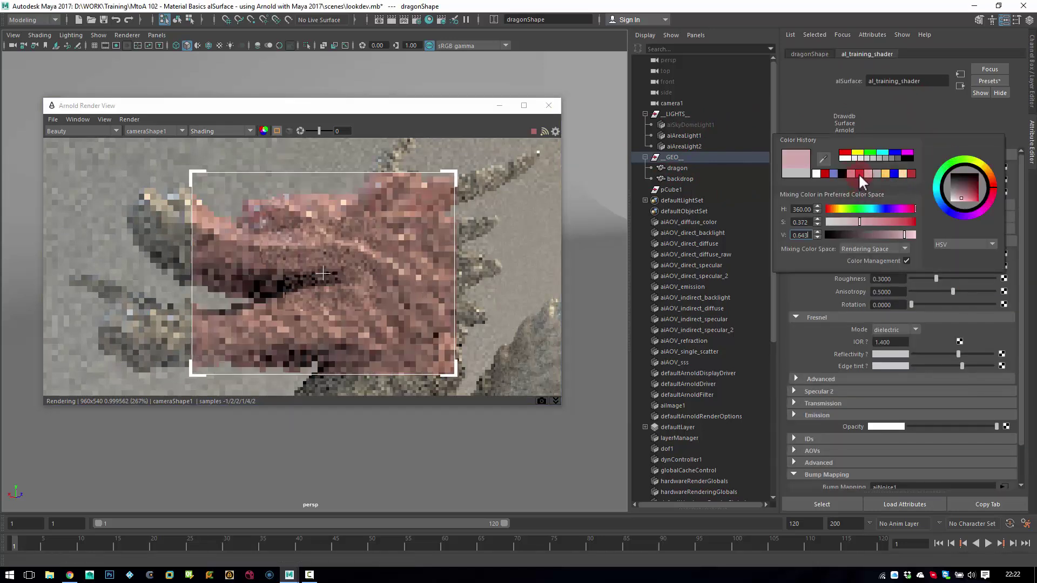
{"action": "left_click", "coordinate": [858, 173]}
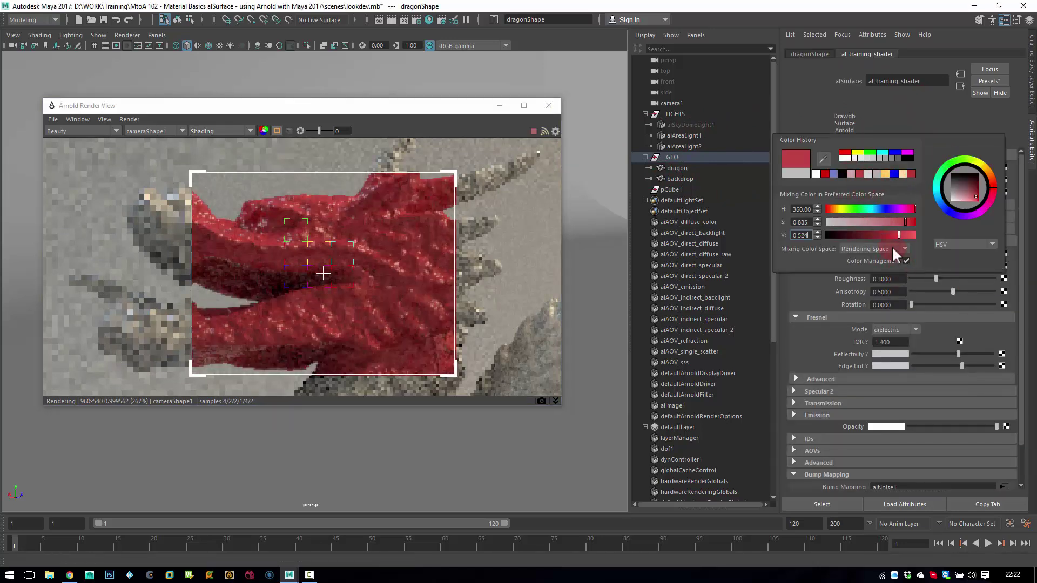
Step: Set the Specular 2 Strength of al_training_shader to 1 and its Fresnel Mode to metallic
{"action": "scroll", "coordinate": [916, 330], "scroll_direction": "down", "scroll_amount": 3}
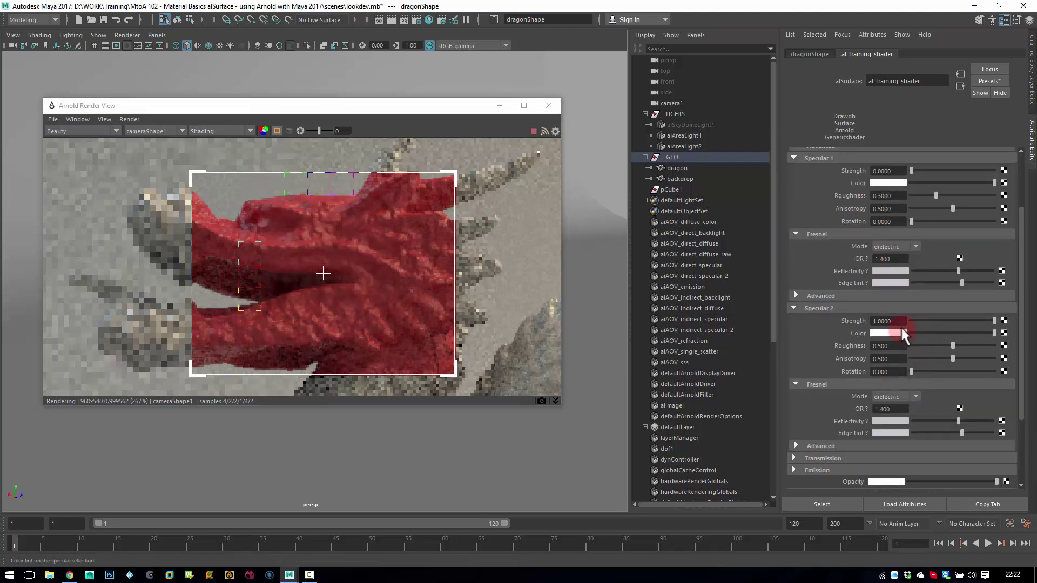
{"action": "left_click", "coordinate": [889, 419]}
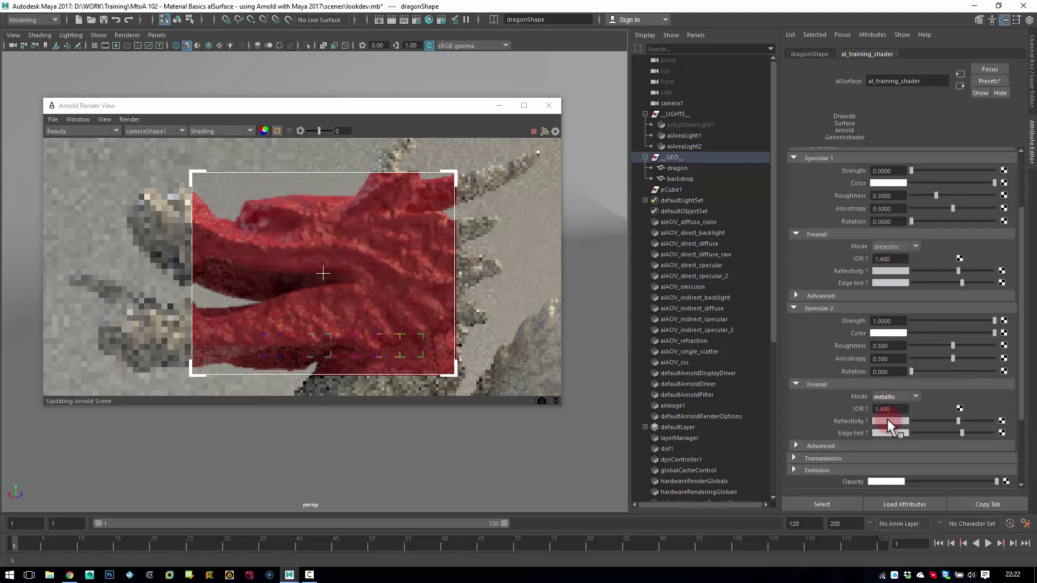
{"action": "scroll", "coordinate": [1025, 349], "scroll_direction": "down", "scroll_amount": 3}
{"action": "scroll", "coordinate": [1025, 349], "scroll_direction": "down", "scroll_amount": 1}
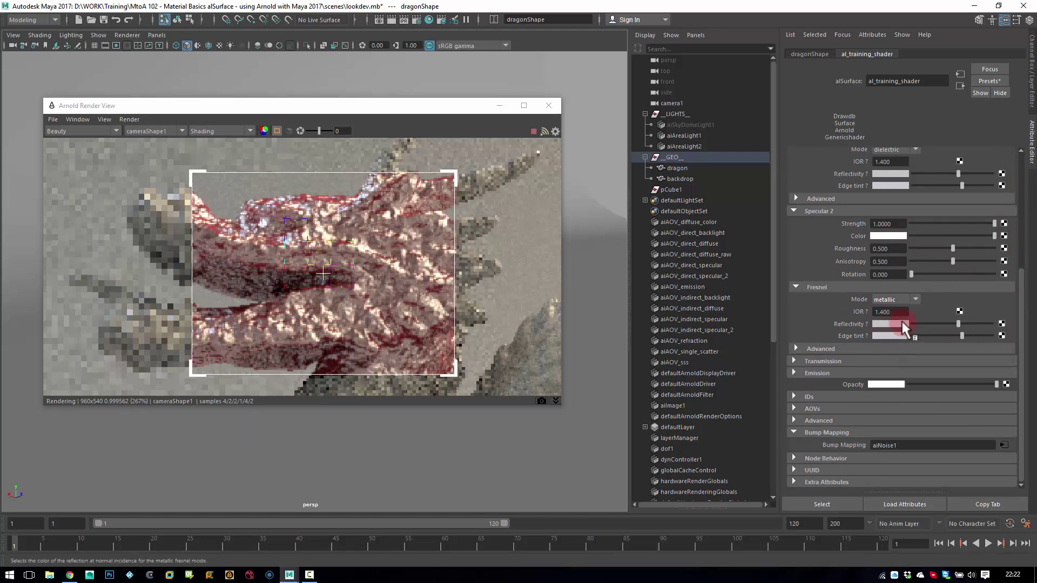
Step: Apply the Copper preset to both the Reflectivity and the Edge tint of the Specular 2 Fresnel
{"action": "left_click", "coordinate": [890, 324]}
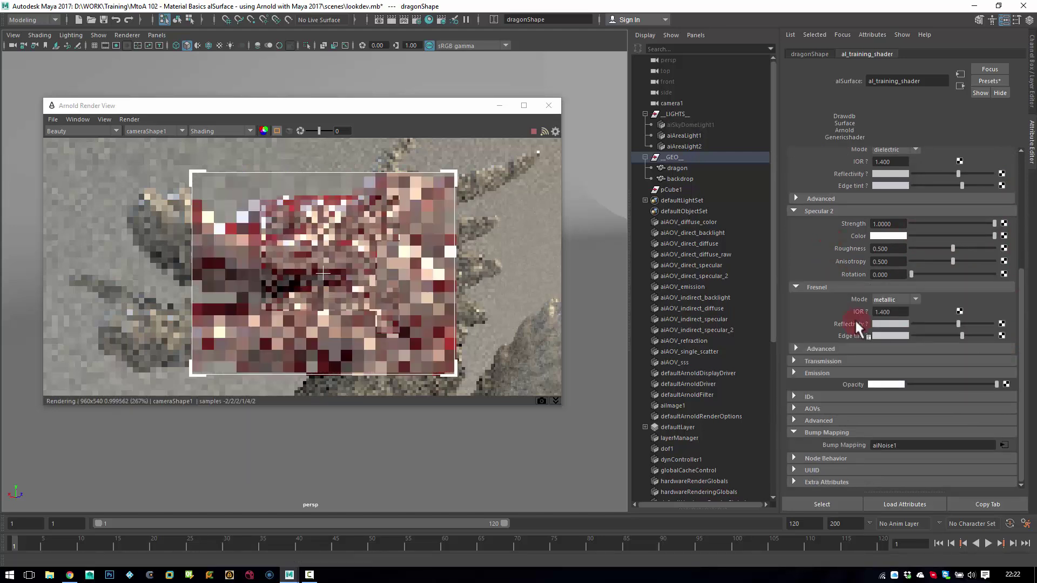
{"action": "left_click", "coordinate": [863, 324]}
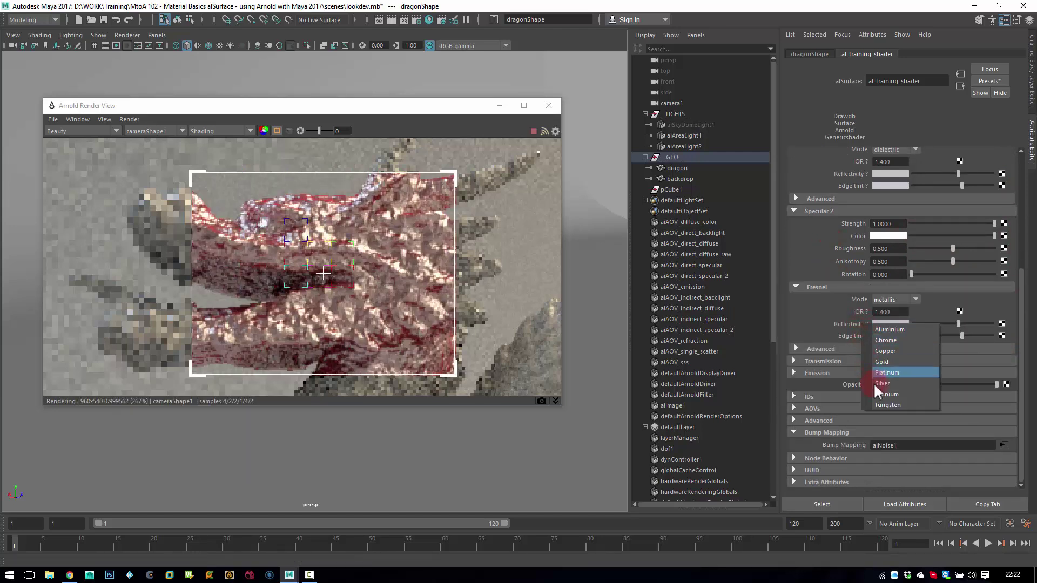
{"action": "left_click", "coordinate": [898, 350]}
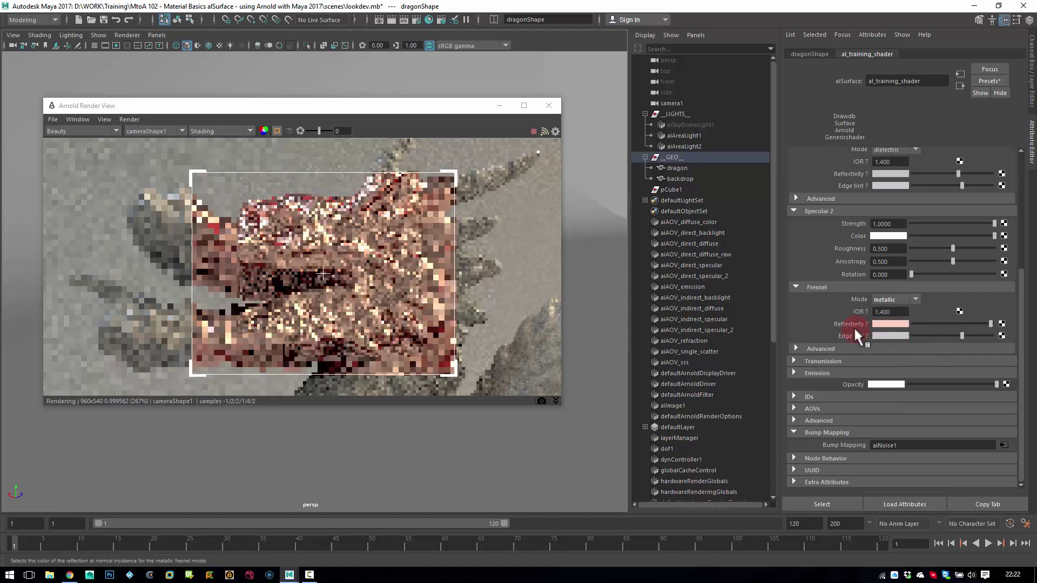
{"action": "left_click", "coordinate": [855, 333]}
{"action": "left_click", "coordinate": [879, 349]}
{"action": "left_click", "coordinate": [858, 337]}
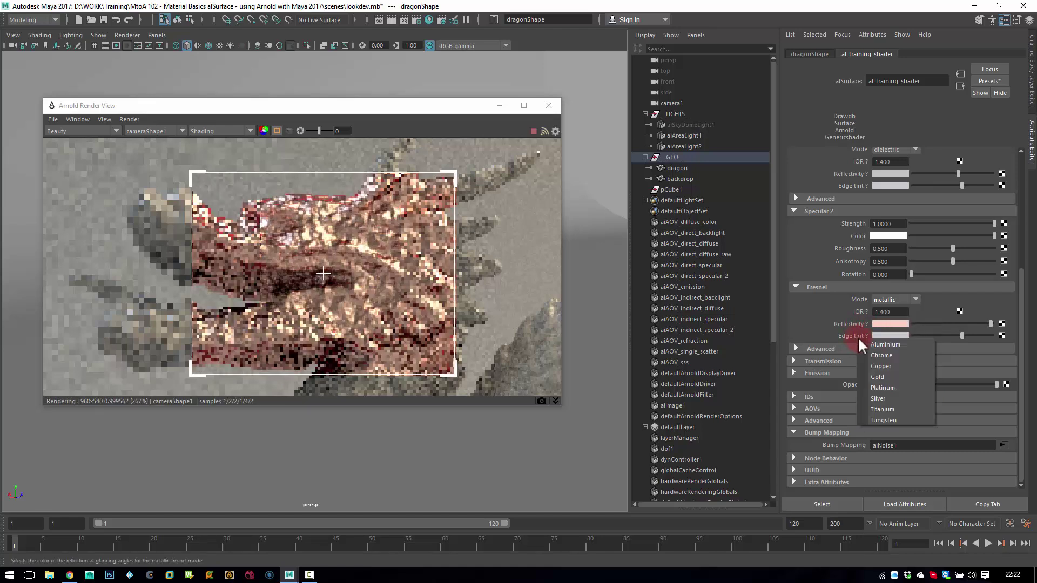
{"action": "left_click", "coordinate": [875, 367]}
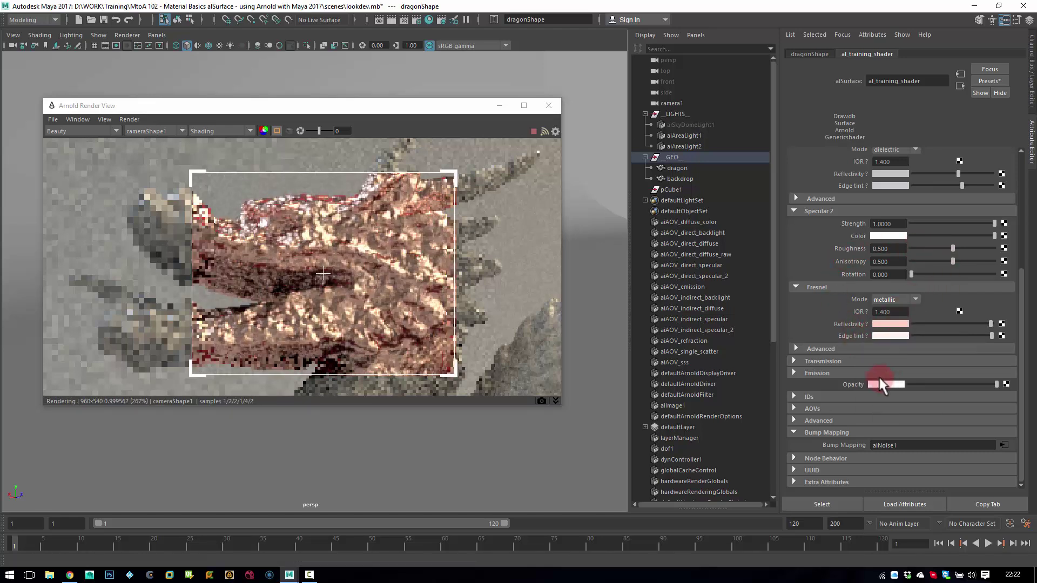
Step: Set the Distribution in the advanced Specular 2 settings to ggx
{"action": "left_click", "coordinate": [837, 354]}
{"action": "left_click", "coordinate": [896, 446]}
{"action": "left_click", "coordinate": [893, 456]}
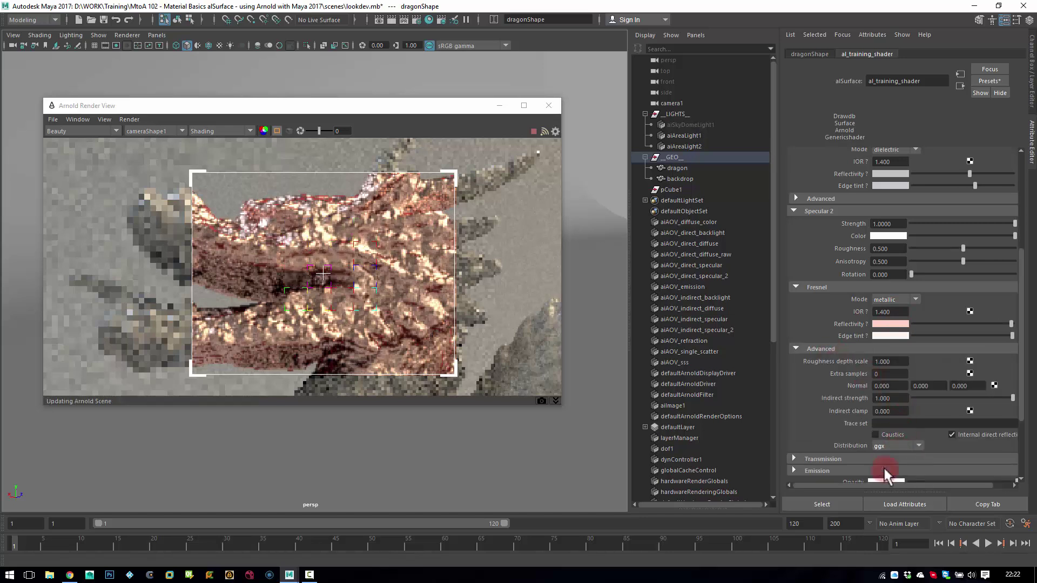
Step: Set both Roughness and Strength of Specular 2 to 0.6737 and remove the red diffuse contribution from the shader
{"action": "left_click_drag", "start_coordinate": [955, 247], "coordinate": [971, 224]}
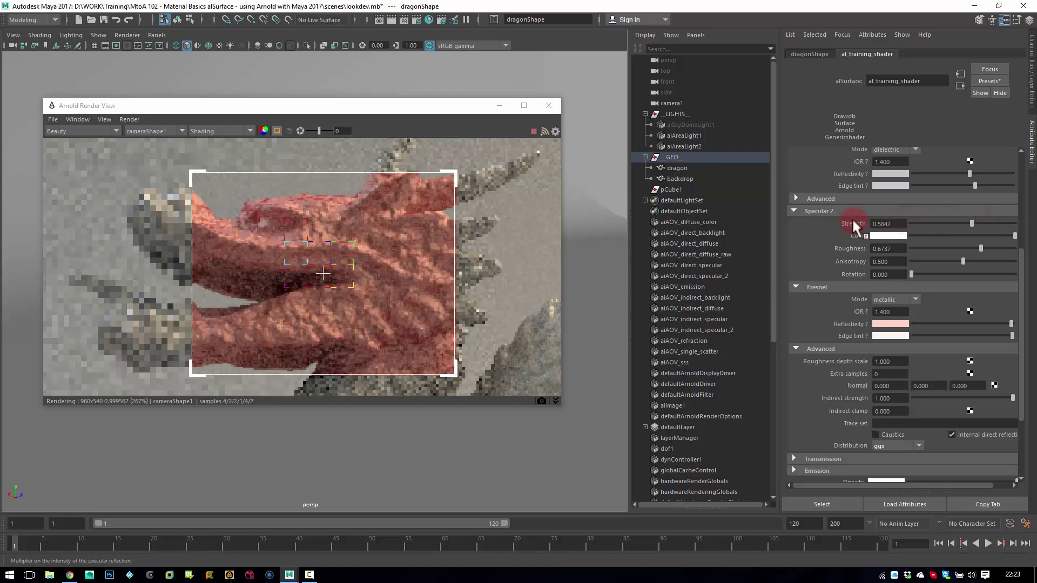
{"action": "left_click", "coordinate": [959, 224]}
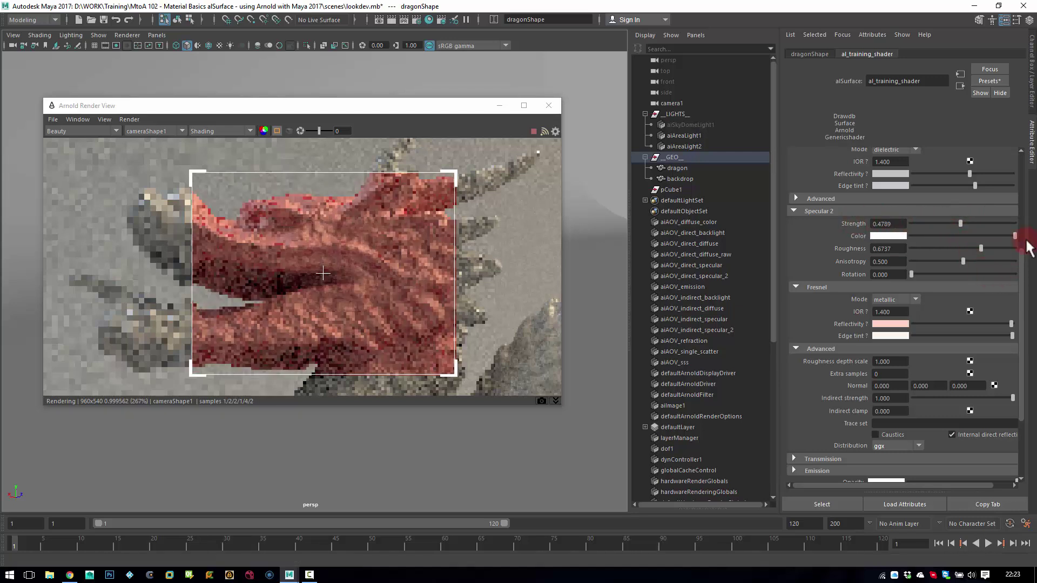
{"action": "left_click_drag", "start_coordinate": [1016, 263], "coordinate": [1018, 143]}
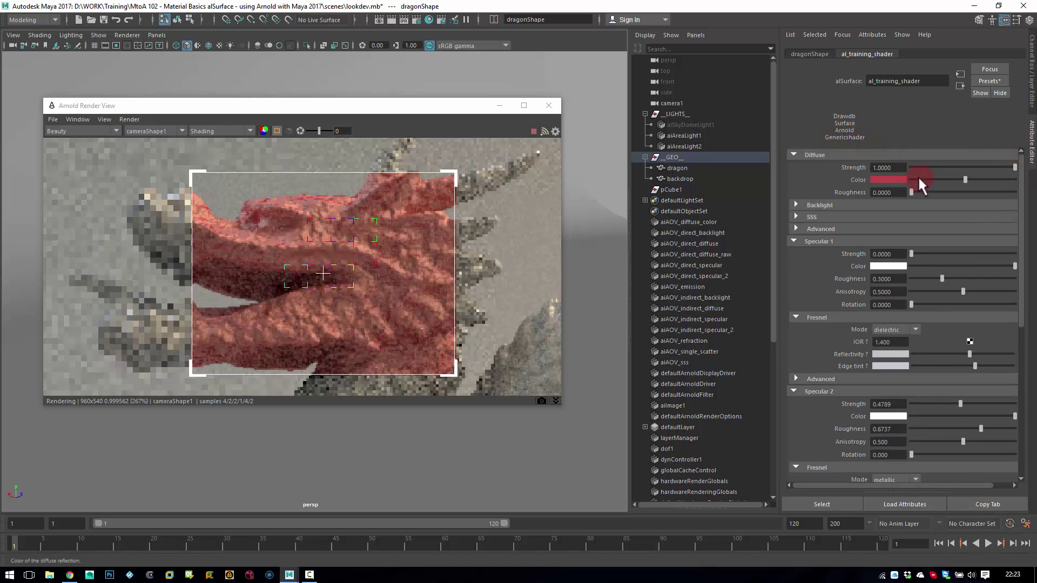
{"action": "left_click_drag", "start_coordinate": [1012, 229], "coordinate": [981, 281]}
{"action": "left_click_drag", "start_coordinate": [1013, 227], "coordinate": [1015, 189]}
Step: Set the Specular 1 Fresnel Mode to metallic and apply the Copper preset to its Reflectivity and Edge tint
{"action": "left_click", "coordinate": [894, 289]}
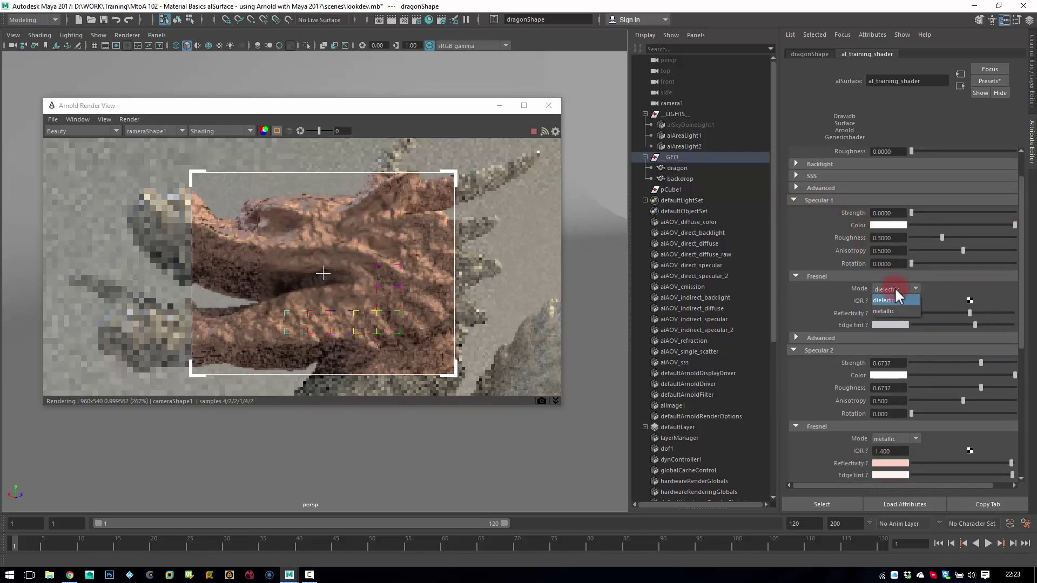
{"action": "left_click", "coordinate": [887, 310]}
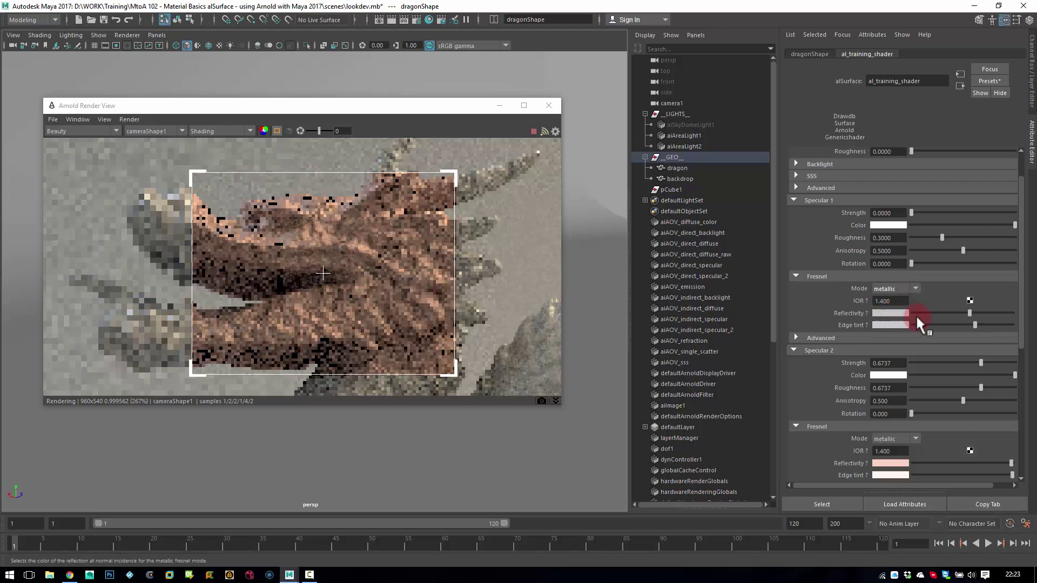
{"action": "left_click", "coordinate": [855, 313]}
{"action": "left_click", "coordinate": [880, 341]}
{"action": "left_click", "coordinate": [860, 325]}
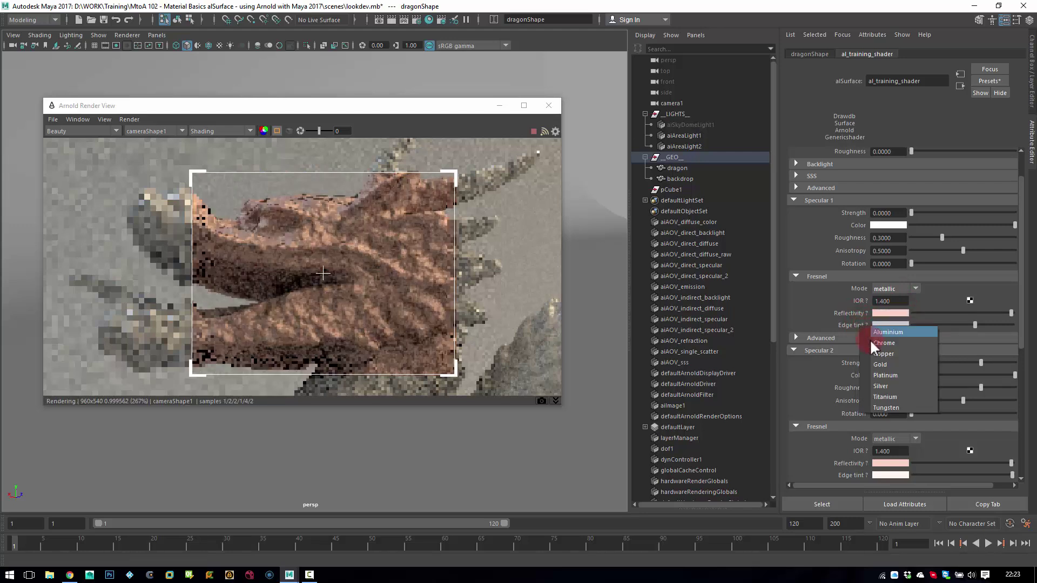
{"action": "left_click", "coordinate": [879, 352]}
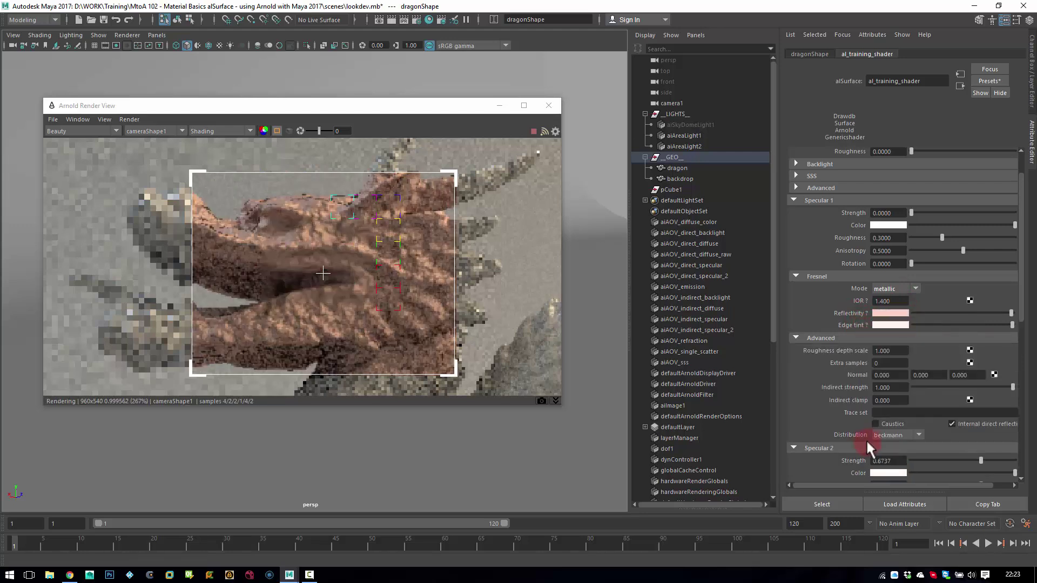
Step: Set the Specular 1 Distribution to ggx, with a Strength of 0.6632 and a Roughness of 0.4158
{"action": "left_click", "coordinate": [905, 435]}
{"action": "left_click", "coordinate": [894, 458]}
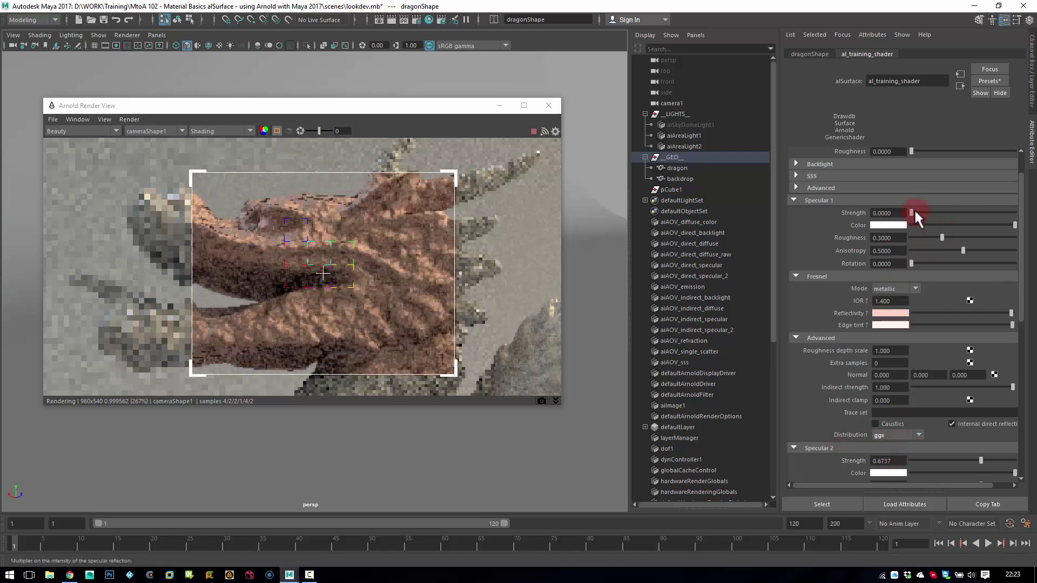
{"action": "left_click_drag", "start_coordinate": [914, 212], "coordinate": [1015, 213]}
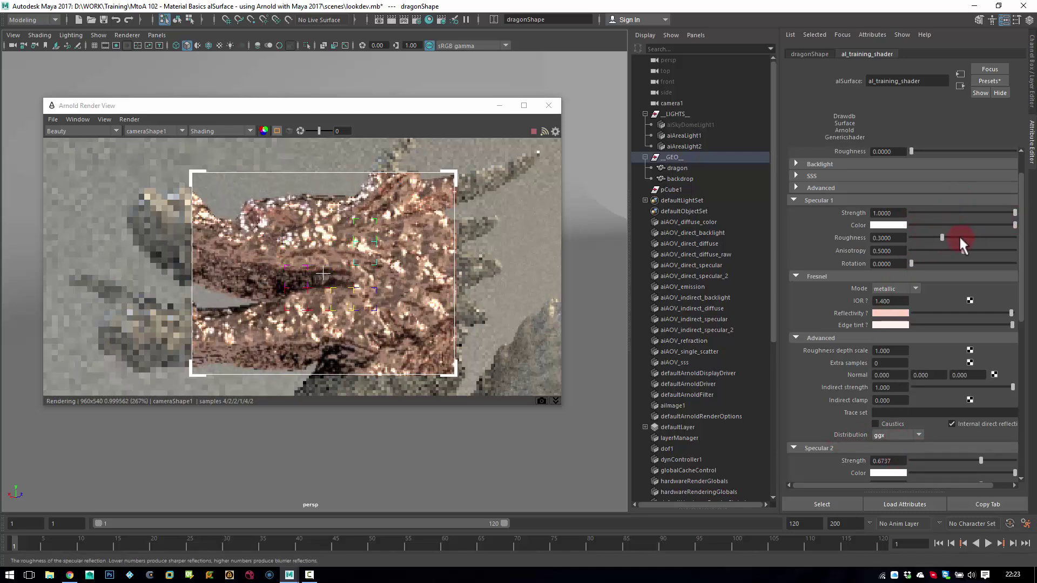
{"action": "left_click_drag", "start_coordinate": [938, 236], "coordinate": [977, 212]}
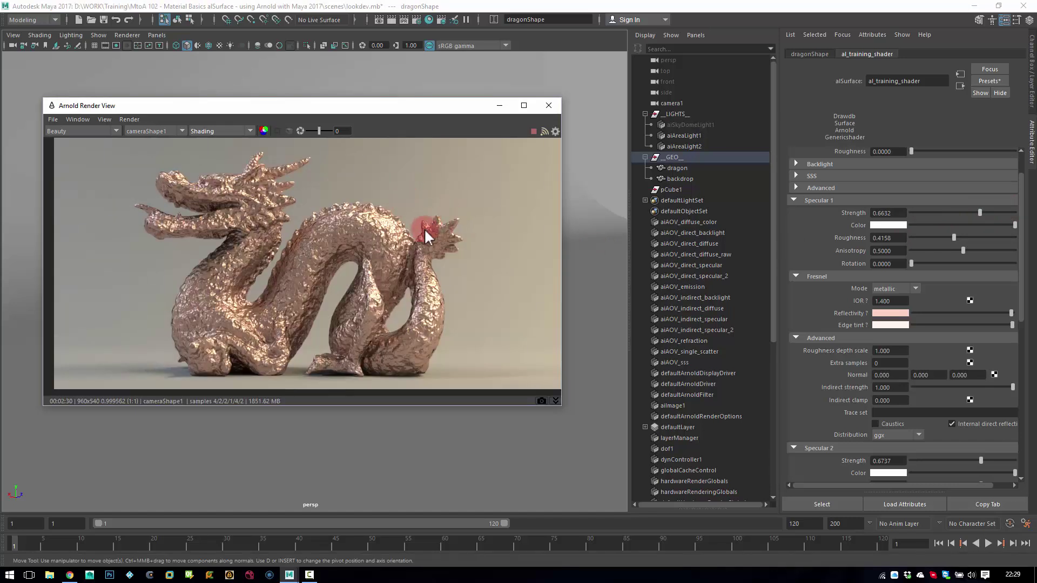
Step: Close the Arnold Render View showing the finished copper dragon and clear the scene selection
{"action": "right_click_drag", "start_coordinate": [252, 244], "coordinate": [702, 222], "text": "alt"}
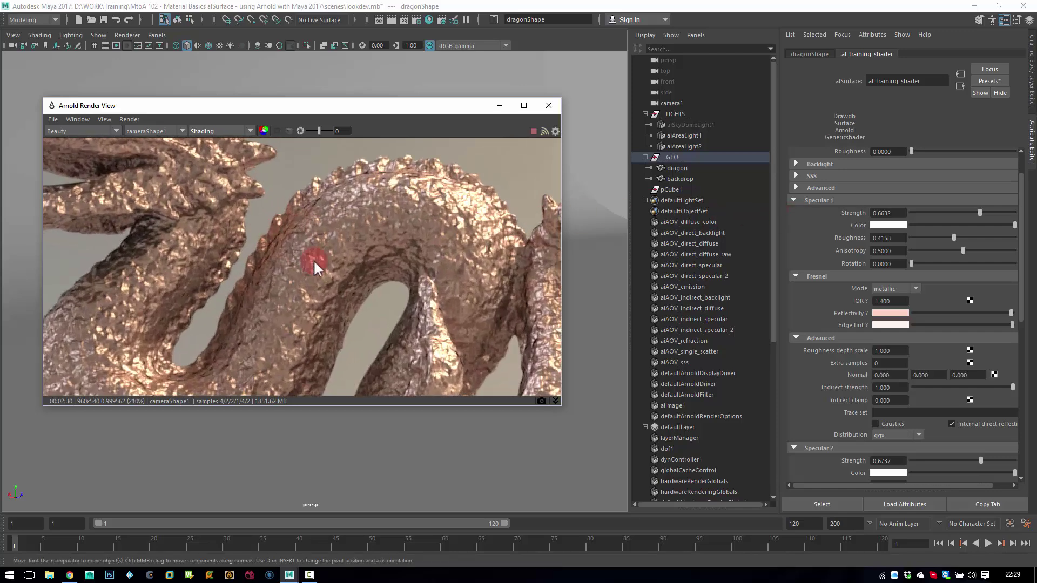
{"action": "middle_click_drag", "start_coordinate": [314, 260], "coordinate": [524, 300], "text": "alt"}
{"action": "right_click_drag", "start_coordinate": [524, 300], "coordinate": [322, 274], "text": "alt"}
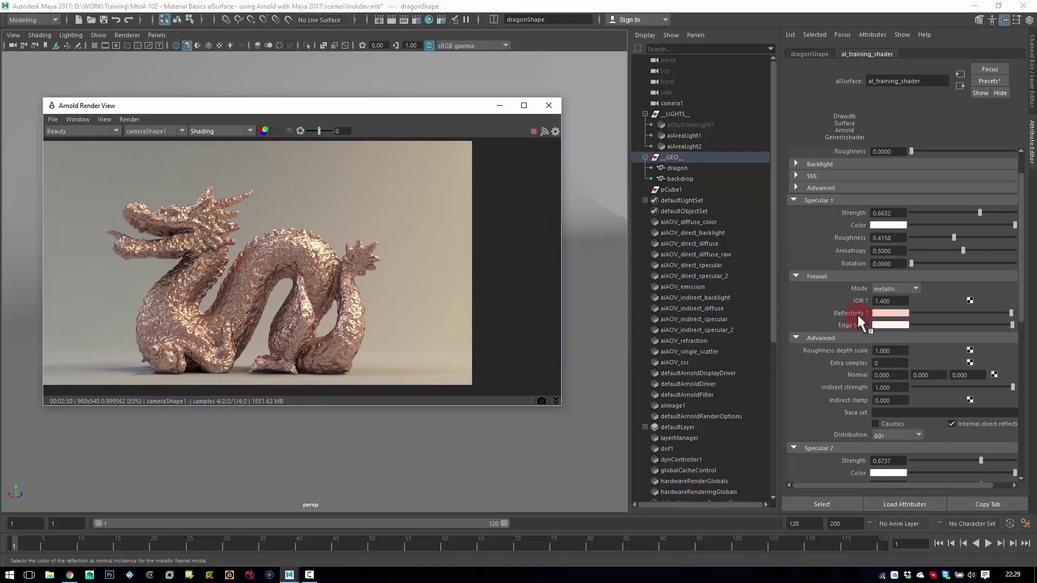
{"action": "left_click", "coordinate": [829, 198]}
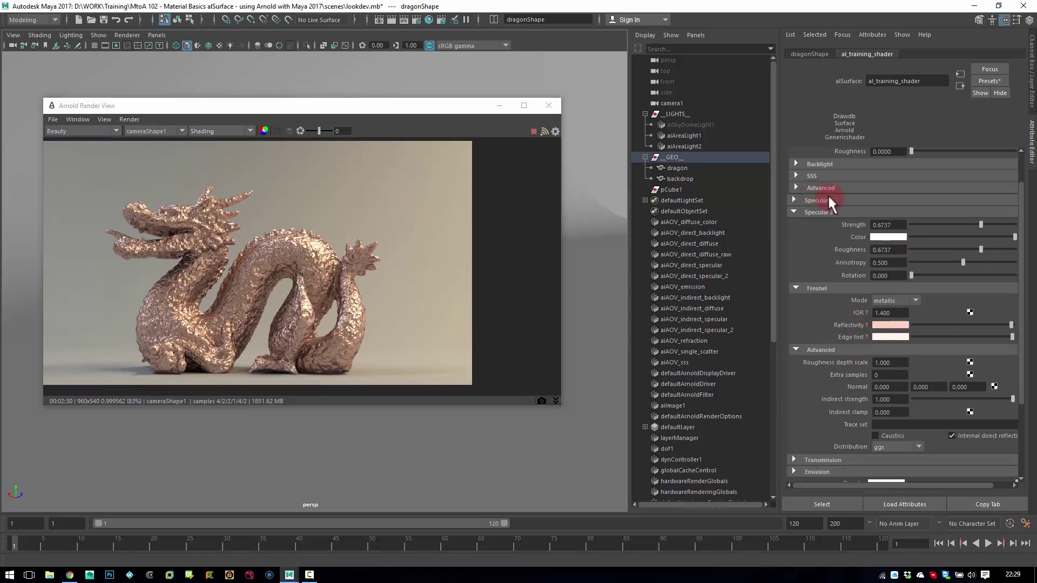
{"action": "left_click", "coordinate": [556, 104]}
{"action": "left_click", "coordinate": [452, 265]}
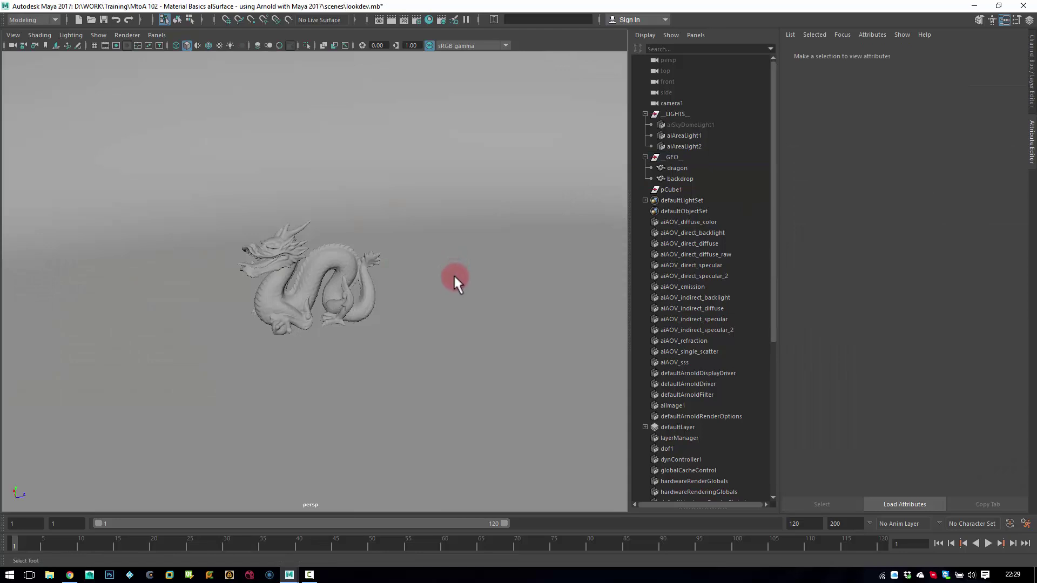